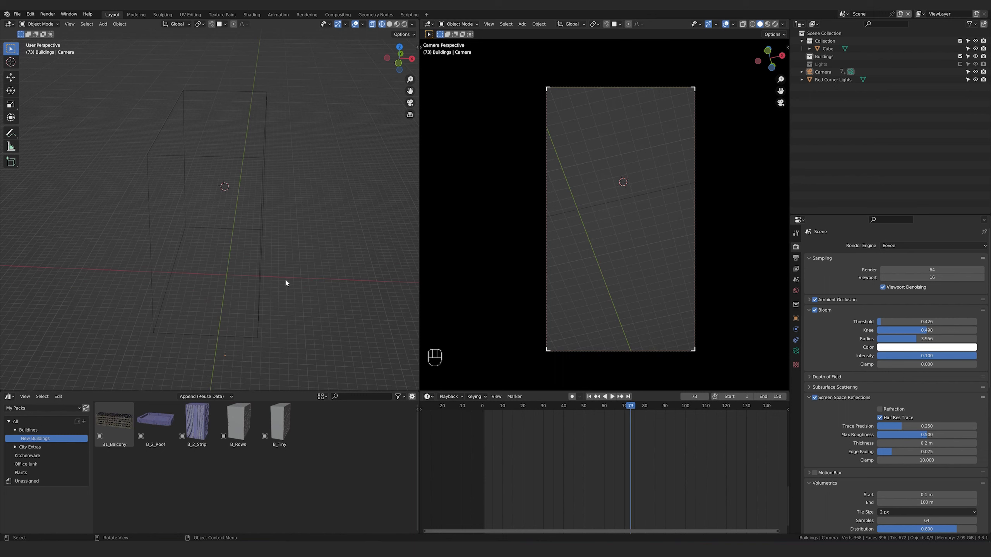
left_click(960, 64)
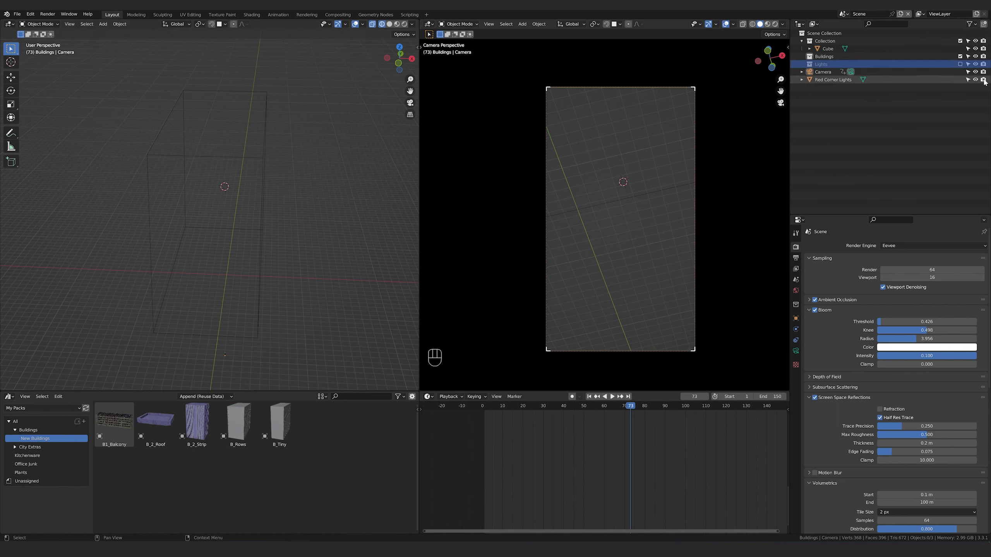
left_click(960, 64)
left_click(960, 64)
left_click(960, 64)
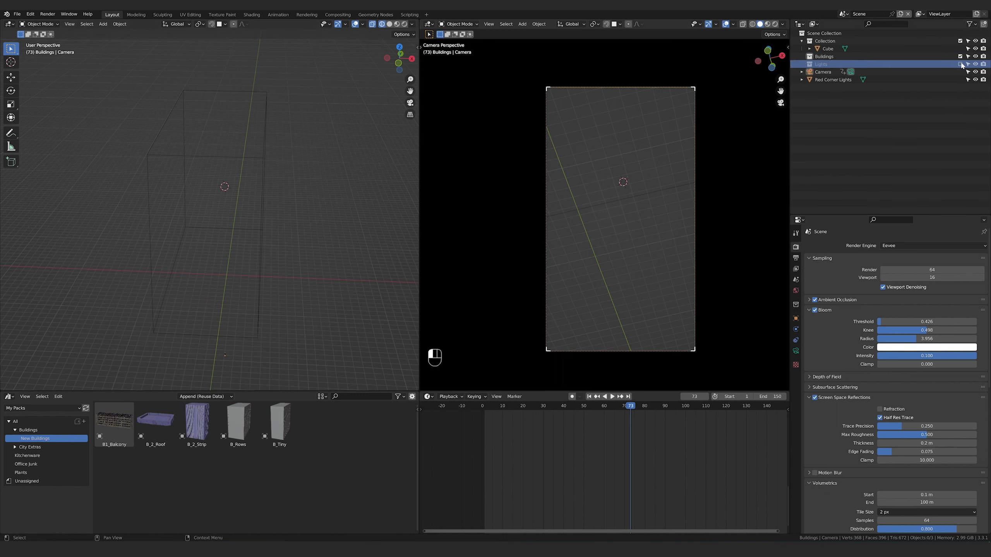
Make the Buildings collection active and add the B1_Balcony asset to the scene near the world origin.
left_click(825, 57)
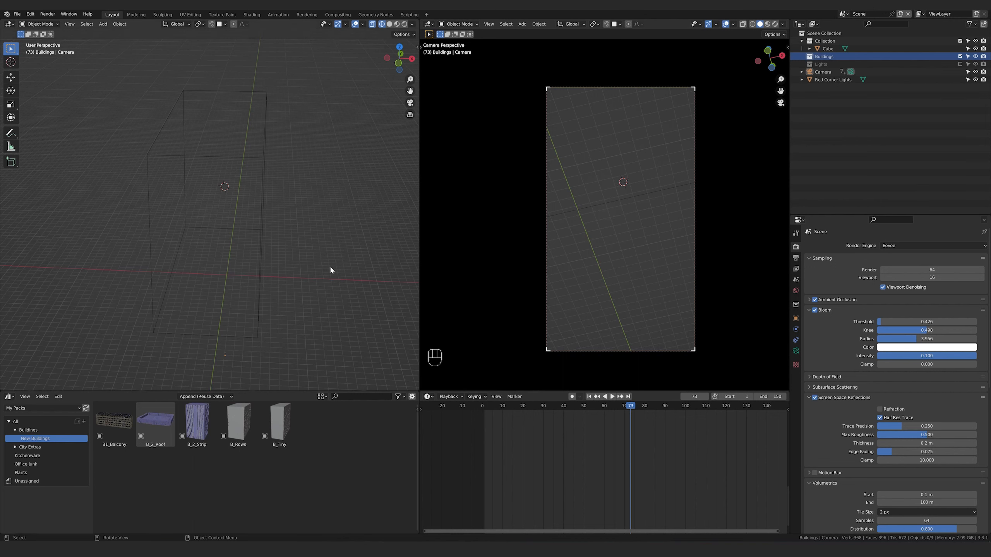
middle_click_drag(326, 283, 305, 308)
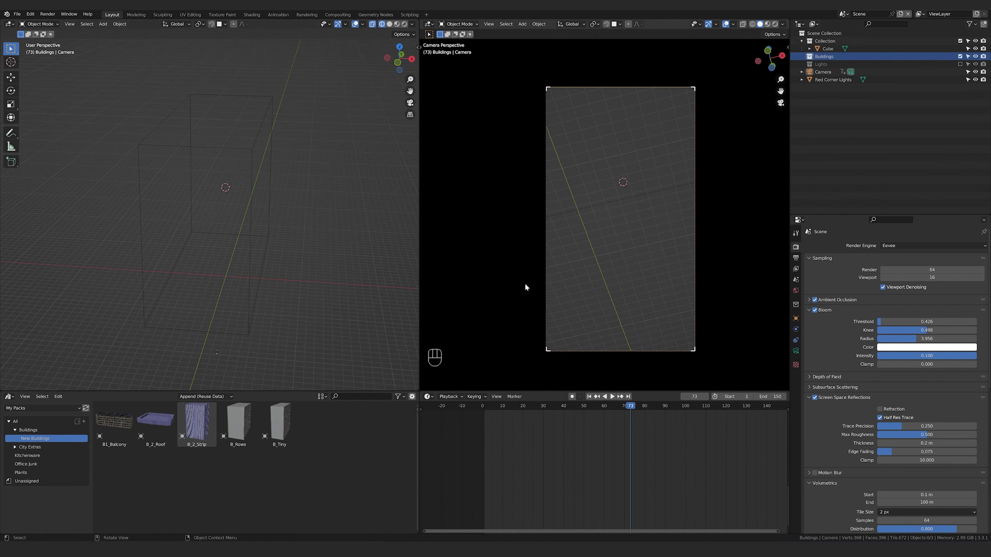
middle_click_drag(230, 333, 228, 304)
scroll(297, 299, "up", 3)
scroll(297, 300, "down", 2)
left_click_drag(297, 301, 230, 342)
key("KP_Decimal")
middle_click_drag(228, 341, 306, 299)
scroll(274, 279, "down", 4)
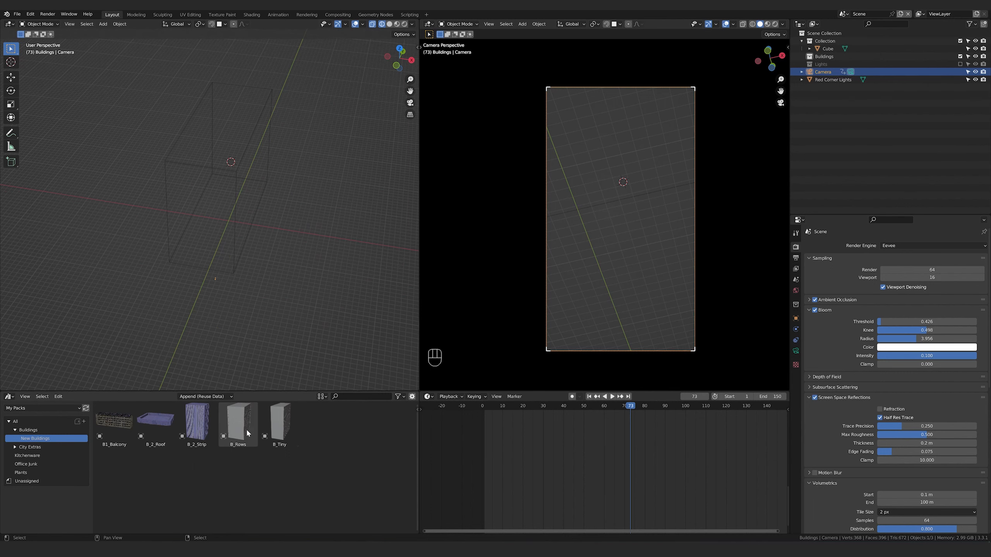
left_click_drag(117, 427, 244, 236)
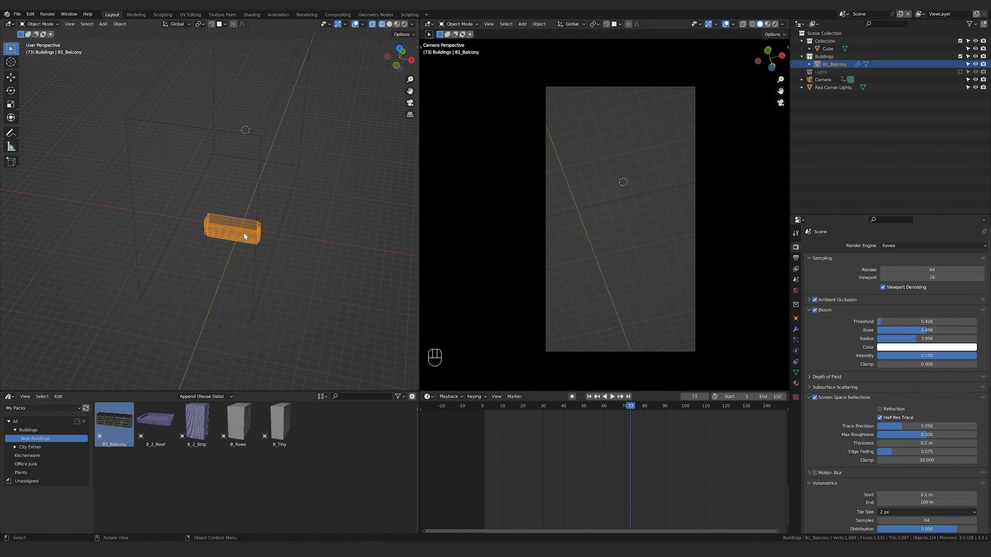
Frame the balcony building, show the perspective view in solid shading and inspect the building's material slots.
key("KP_Decimal")
middle_click_drag(243, 224, 330, 218)
scroll(330, 219, "down", 1)
left_click(390, 25)
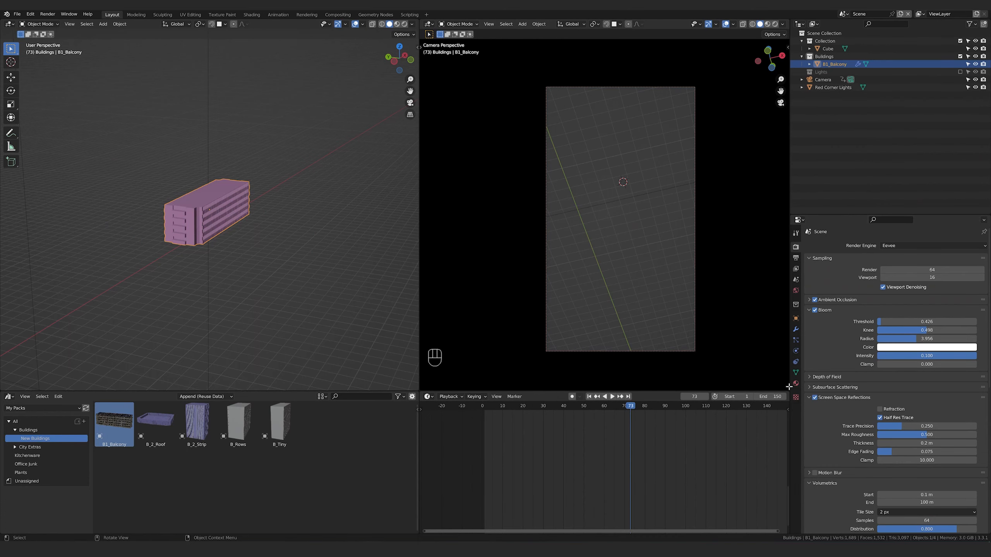
left_click(796, 384)
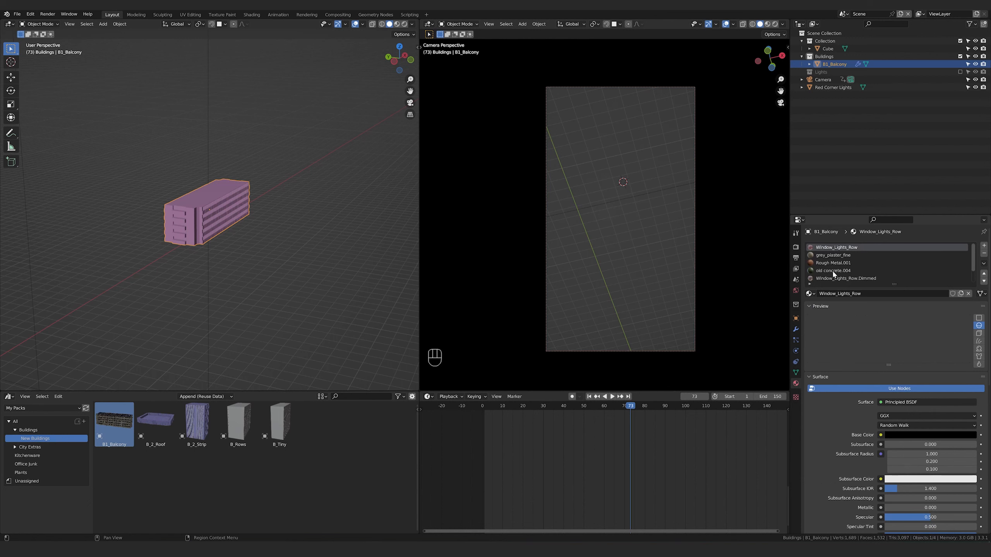
Raise the count of the building's Array modifier to 4 to stack it into a tower.
left_click(796, 330)
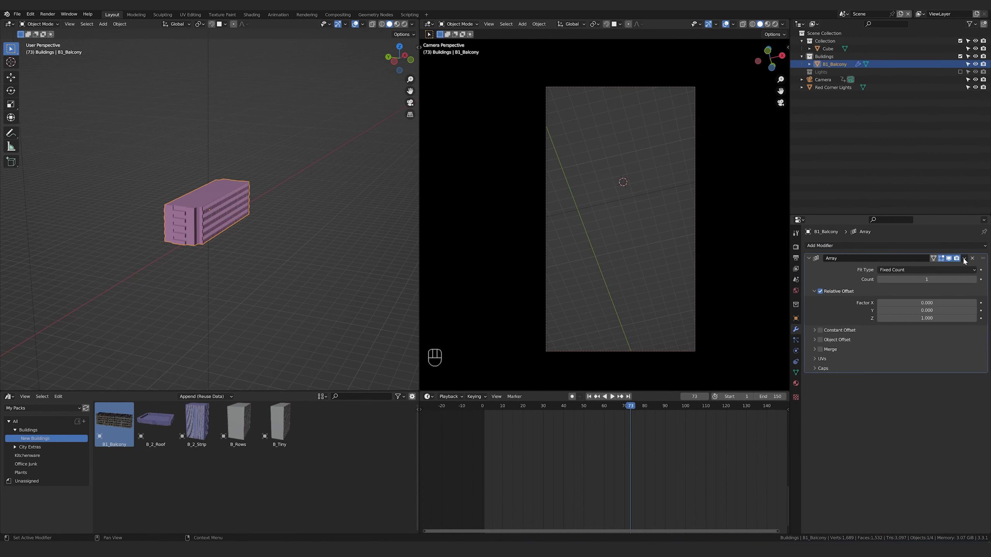
left_click(974, 280)
left_click(974, 280)
left_click(974, 280)
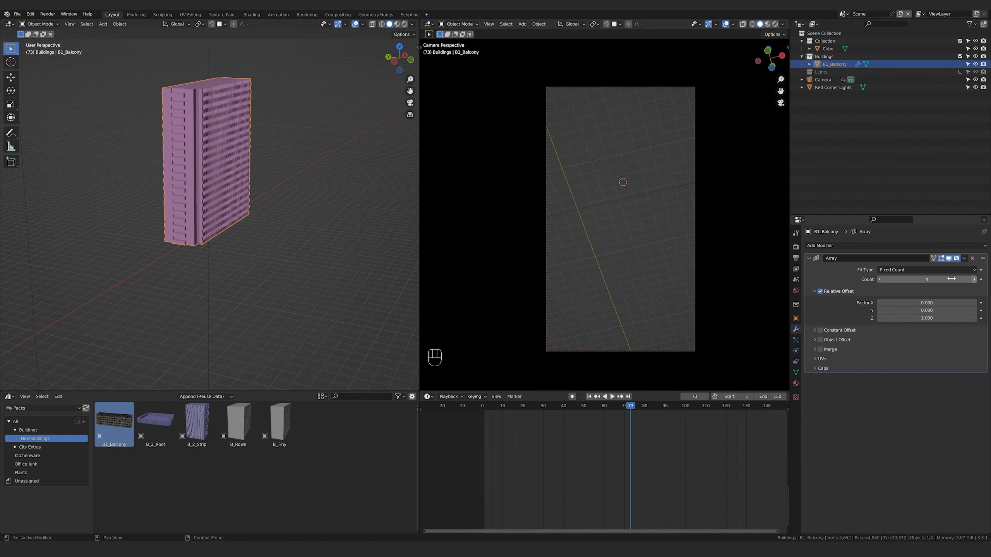
Move the building into the camera's view and turn it end-on toward the camera.
middle_click_drag(290, 227, 322, 221)
key("g")
left_click(207, 306)
middle_click_drag(206, 306, 288, 292)
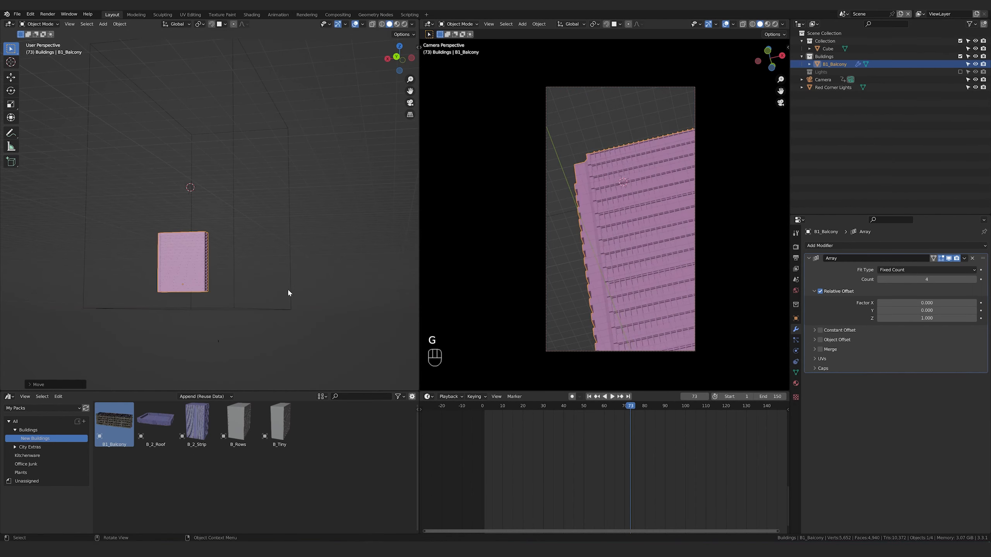
key("s")
left_click(353, 281)
middle_click_drag(269, 278, 177, 283)
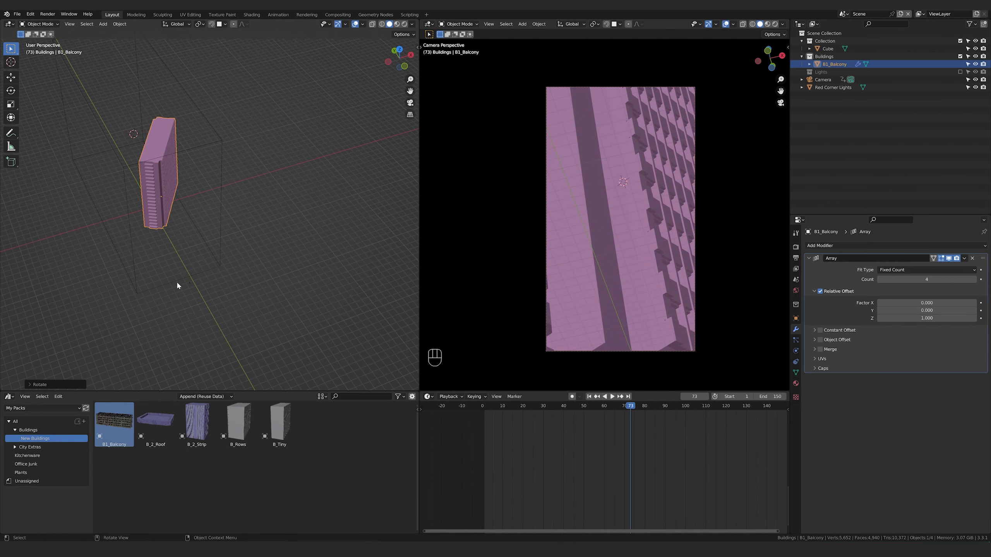
Reposition the building on the ground plane and rotate it about the Z axis so its outer edge enters the camera frame.
key("KP_Decimal")
scroll(267, 289, "down", 7)
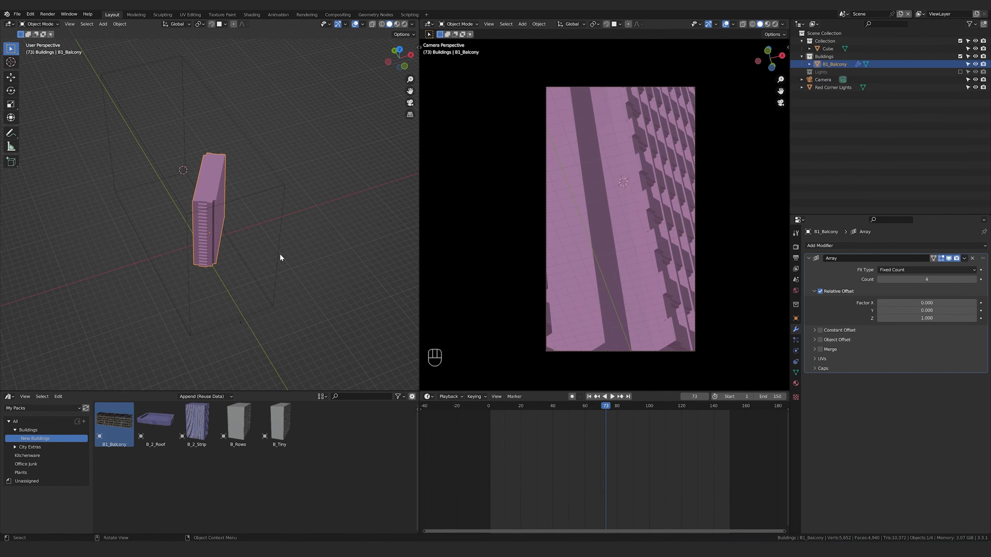
key("g")
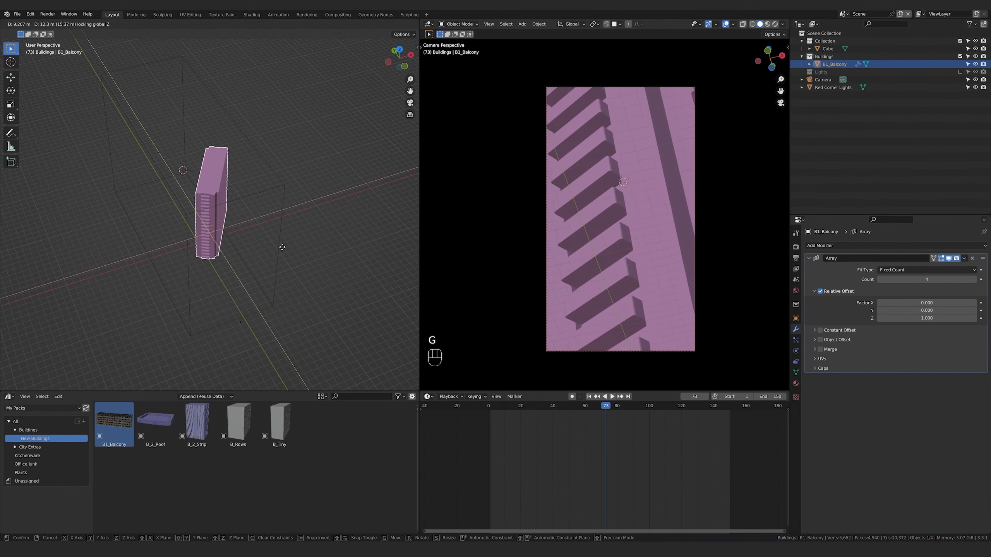
left_click(282, 242)
key("r")
key("z")
left_click(322, 274)
key("g")
key("shift+z")
left_click(333, 274)
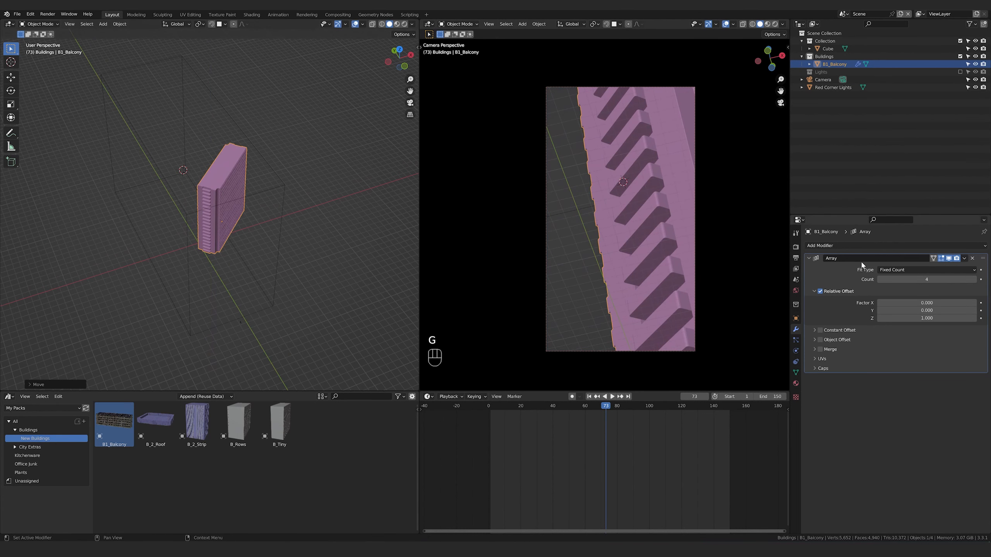
Set the render resolution to 1920 by 1080 px for a landscape frame.
left_click(796, 247)
left_click(796, 258)
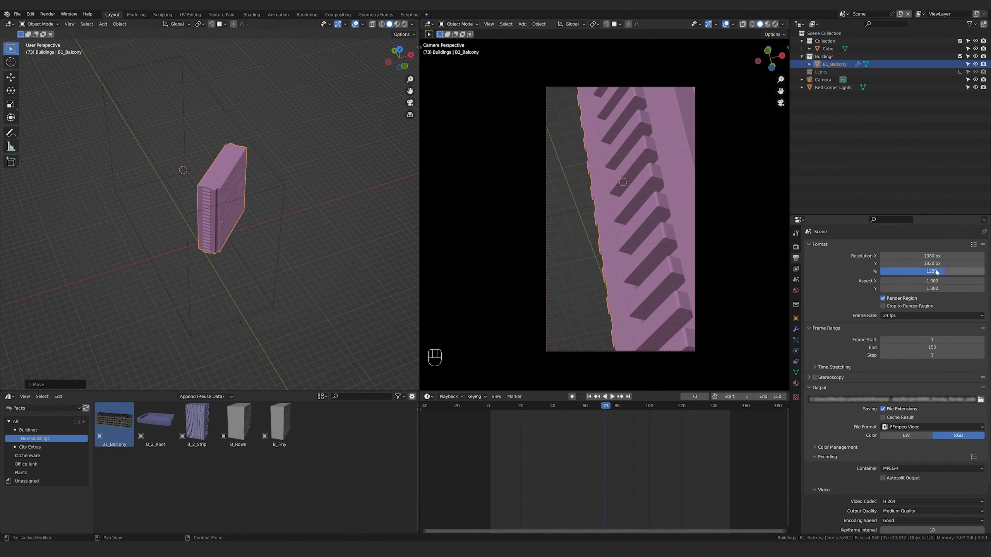
double_click(932, 256)
type("1920")
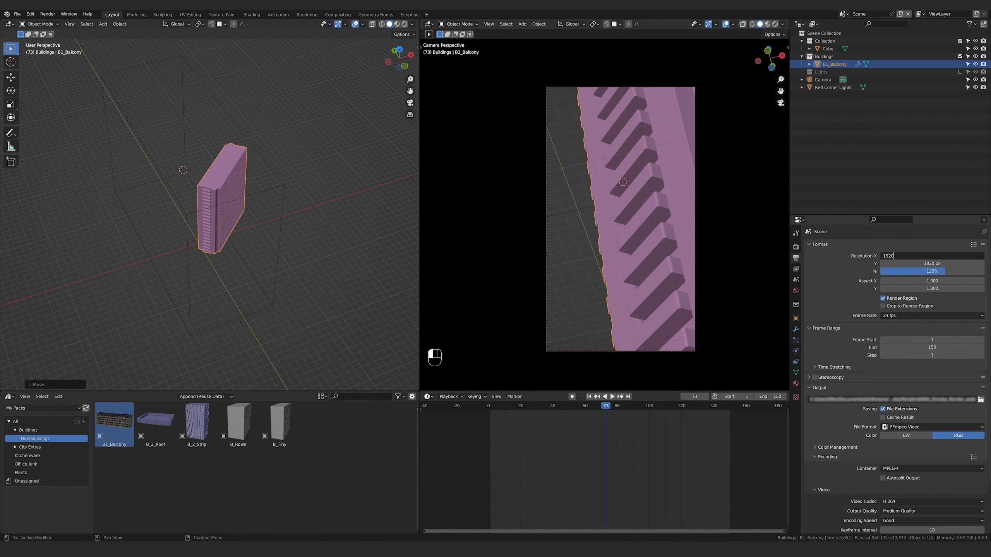
key("Tab")
type("1080")
key("Return")
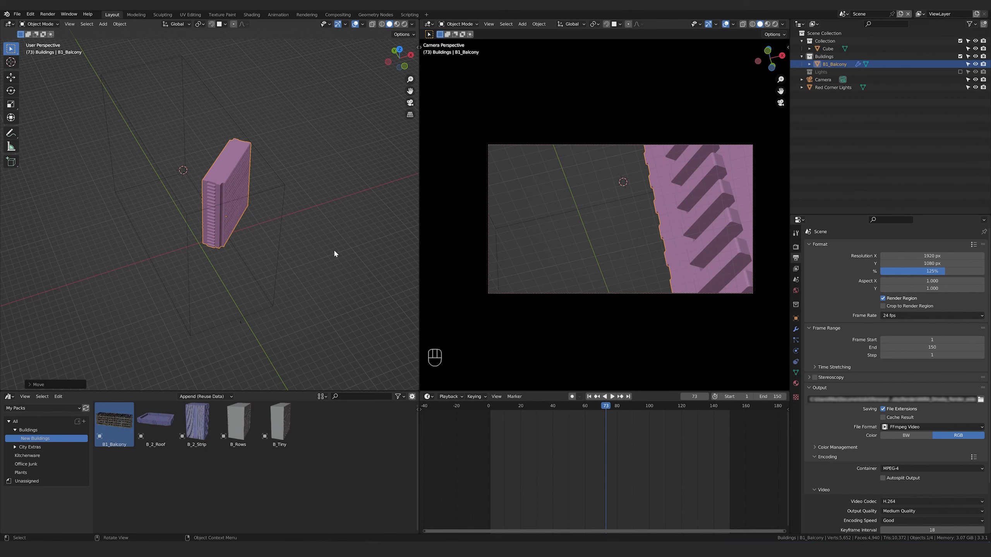
Select the camera and tilt it by about 17° around the global X axis.
middle_click_drag(337, 252, 289, 308)
key("r")
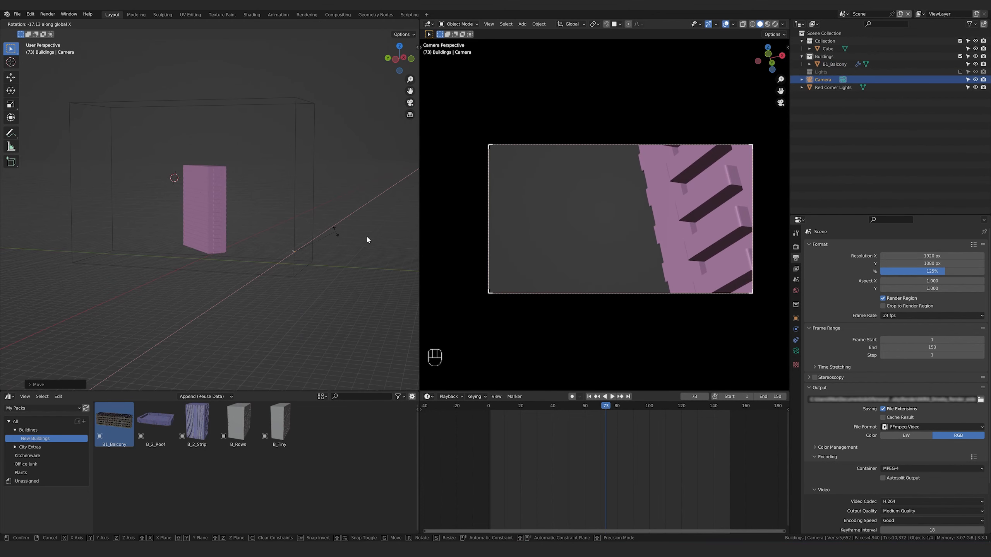
left_click(335, 231)
Set the camera's focal length to 100 mm.
left_click(796, 351)
double_click(956, 282)
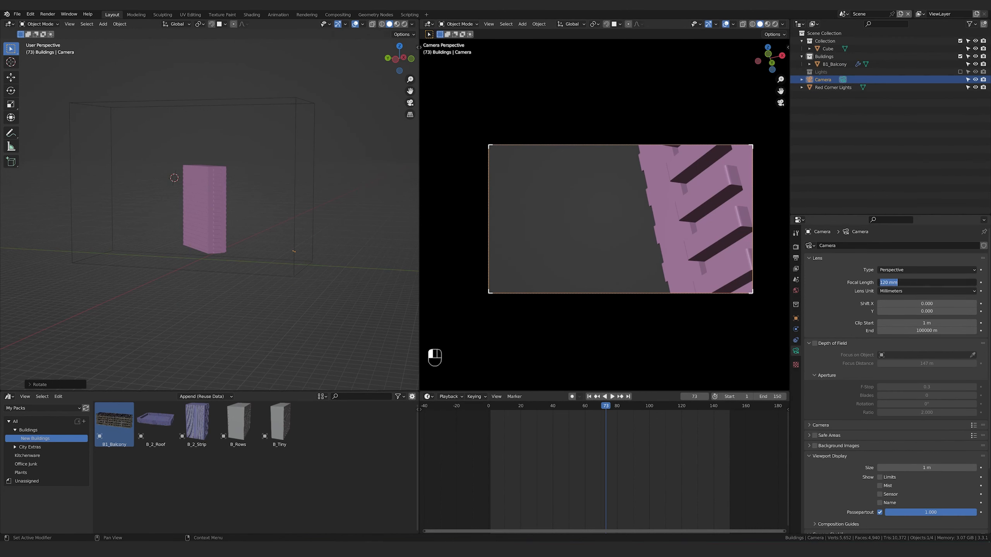
type("100")
key("Return")
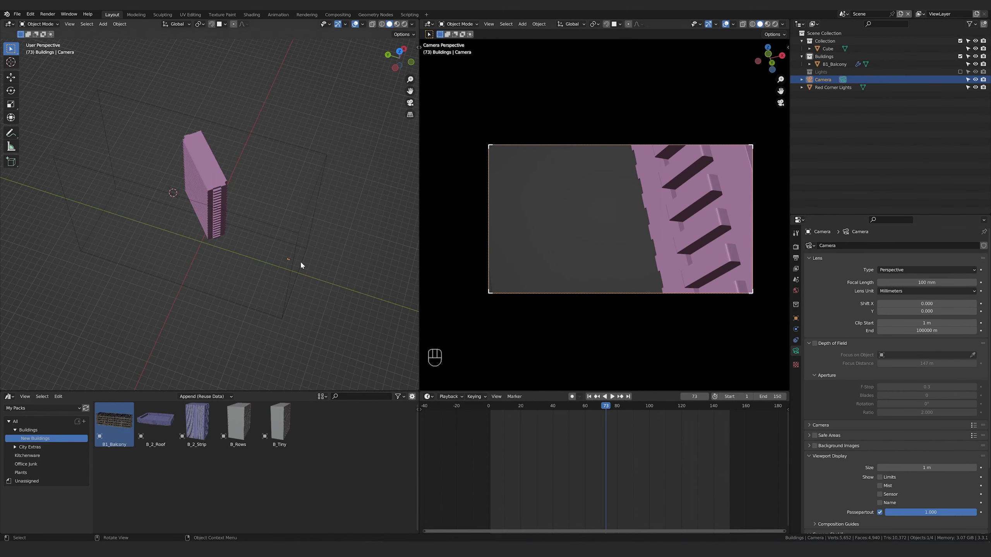
Move the camera back along the Y axis and lower it along the Z axis.
key("g")
key("y")
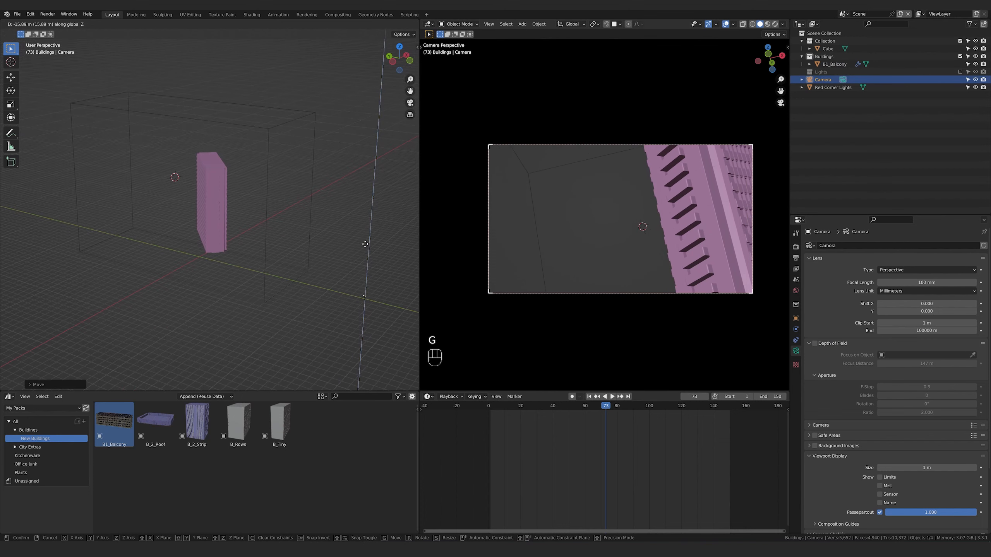
left_click(367, 265)
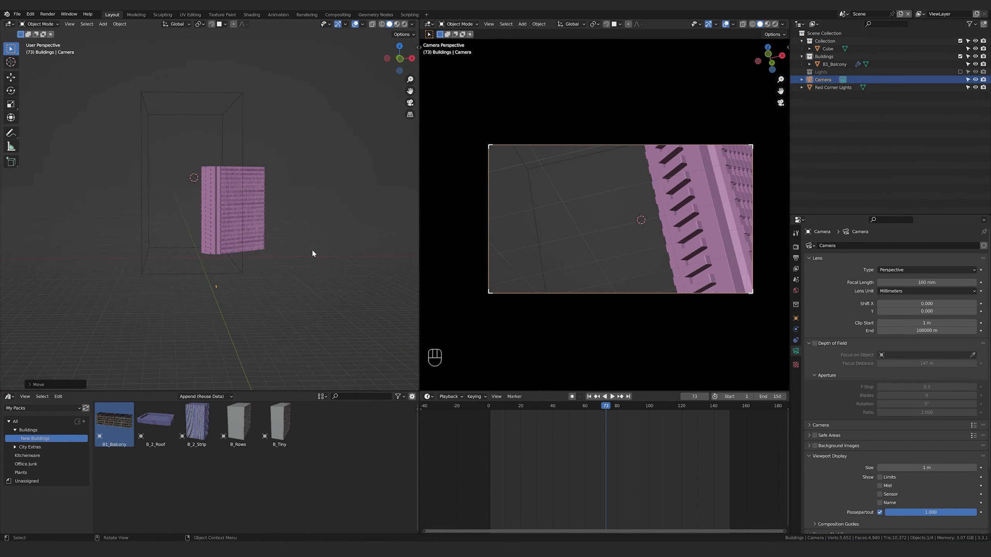
Rotate the camera around its local X and Z axes so the building stands more upright in the frame.
key("KP_Decimal")
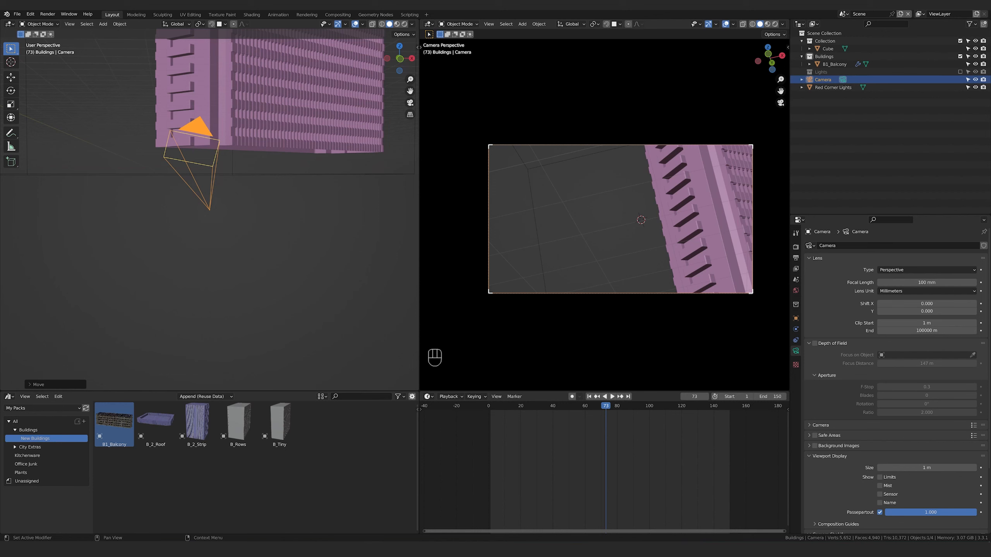
key("r")
key("x")
key("x")
key("z")
key("z")
left_click(327, 213)
Rotate the balcony building about the global Z axis to reveal its wide facade, and move it across the ground plane.
left_click(276, 127)
scroll(289, 162, "down", 8)
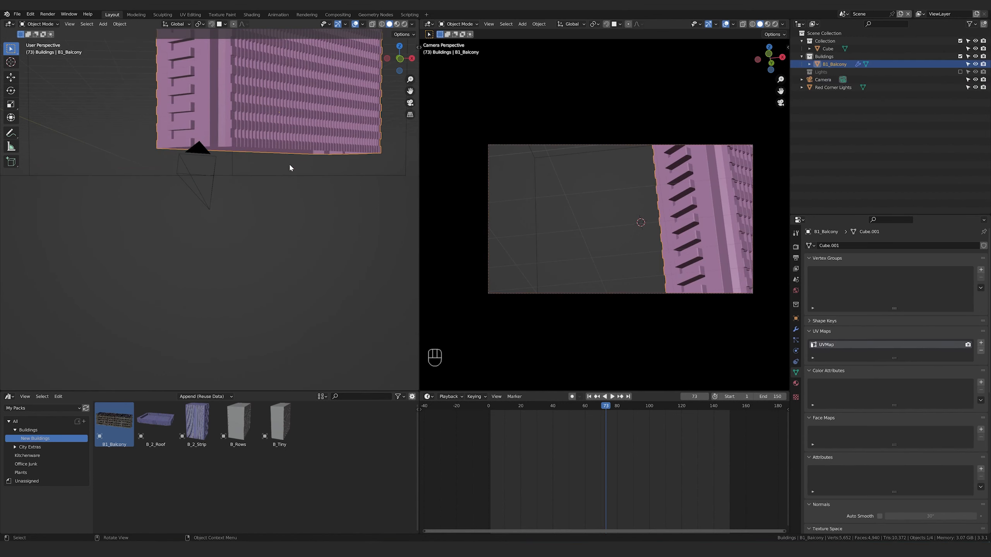
key("r")
key("z")
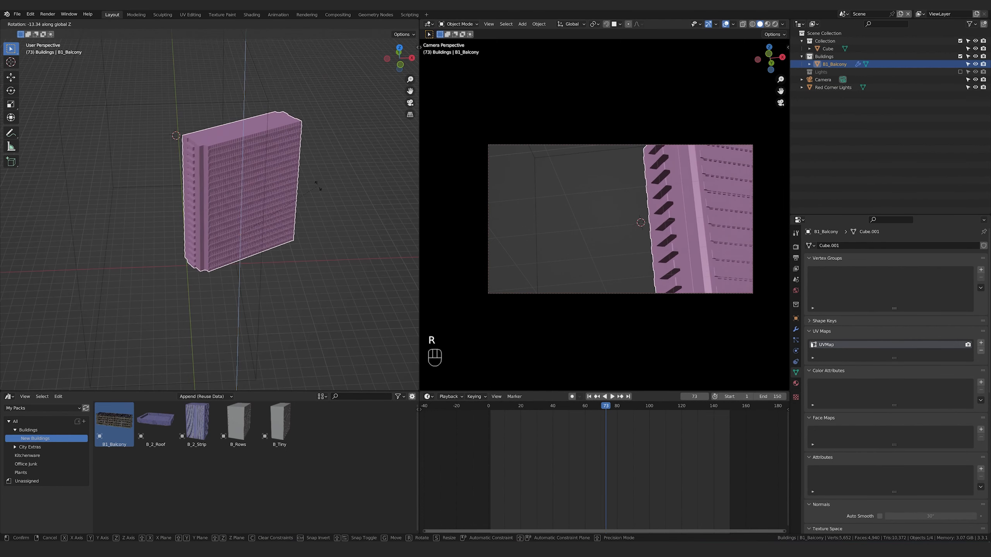
left_click(313, 201)
key("g")
key("shift+z")
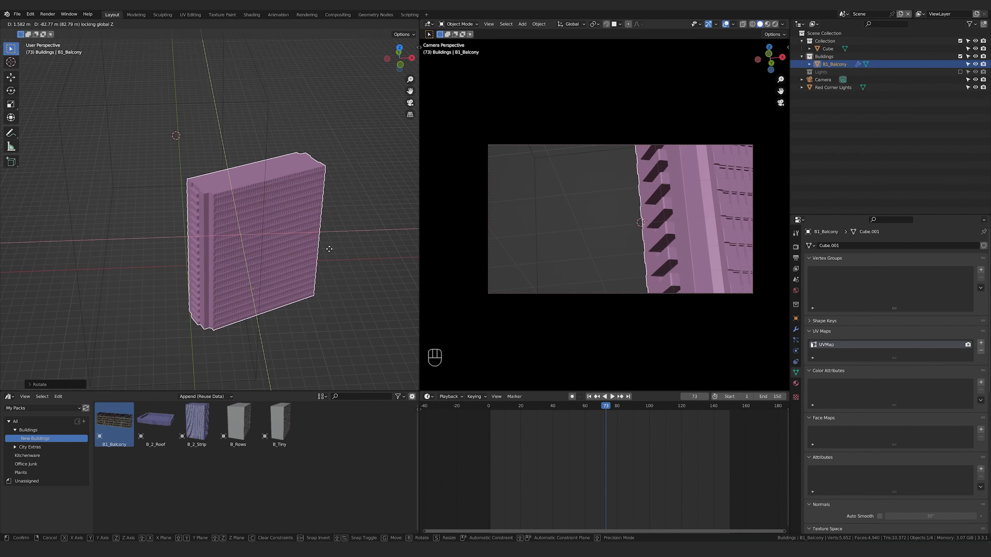
left_click(319, 209)
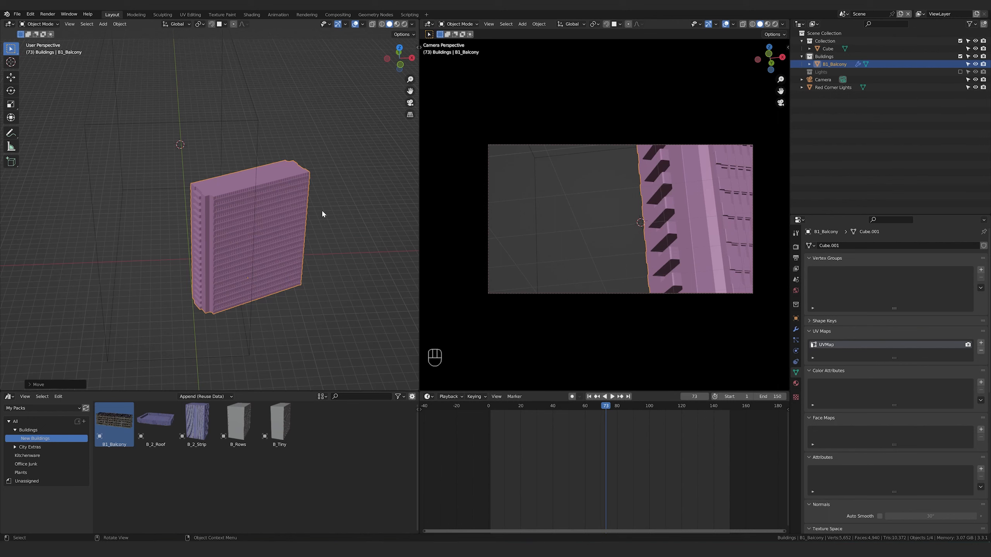
Fine-tune the building's placement and its rotation about the Z axis within the camera frame.
key("g")
left_click(331, 217)
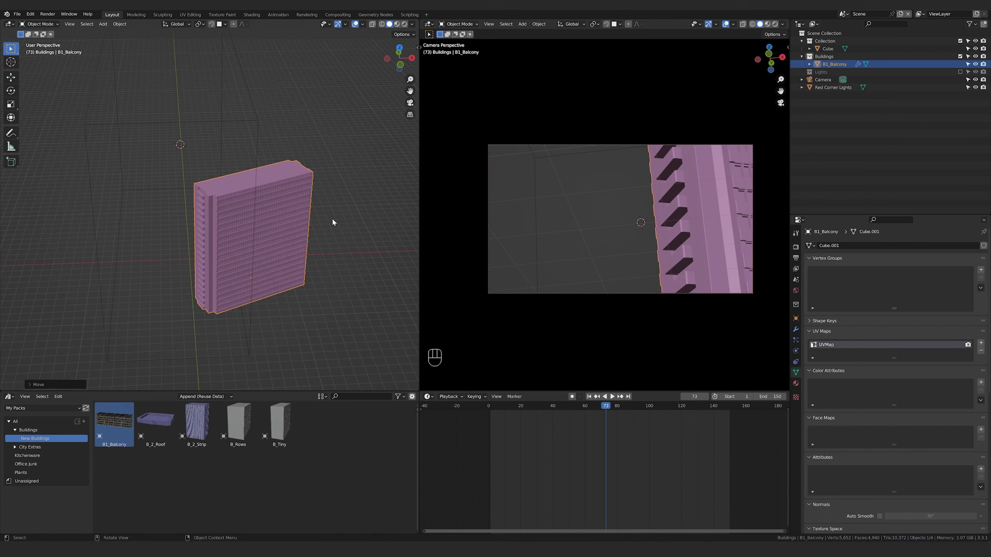
key("r")
left_click(353, 234)
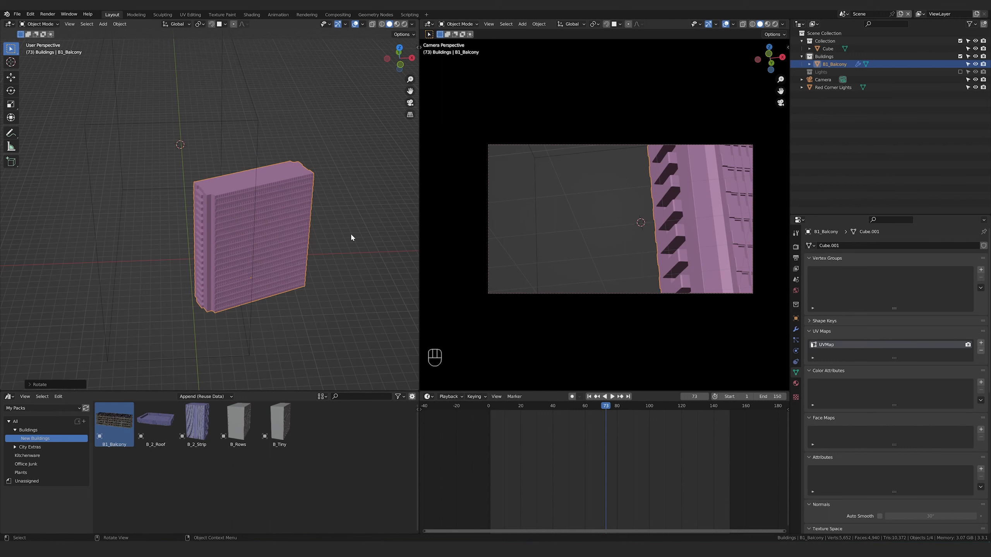
key("g")
left_click(371, 215)
key("r")
key("z")
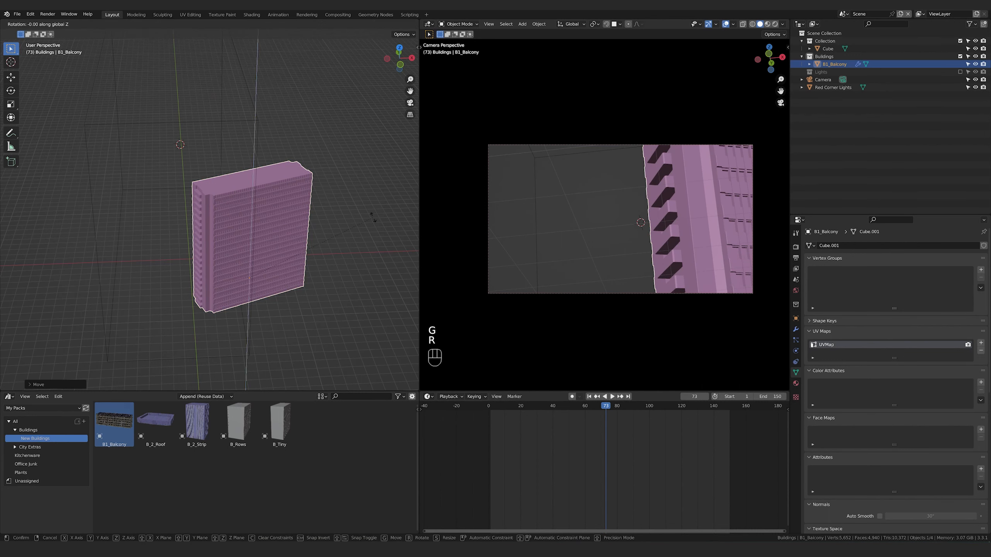
left_click(376, 210)
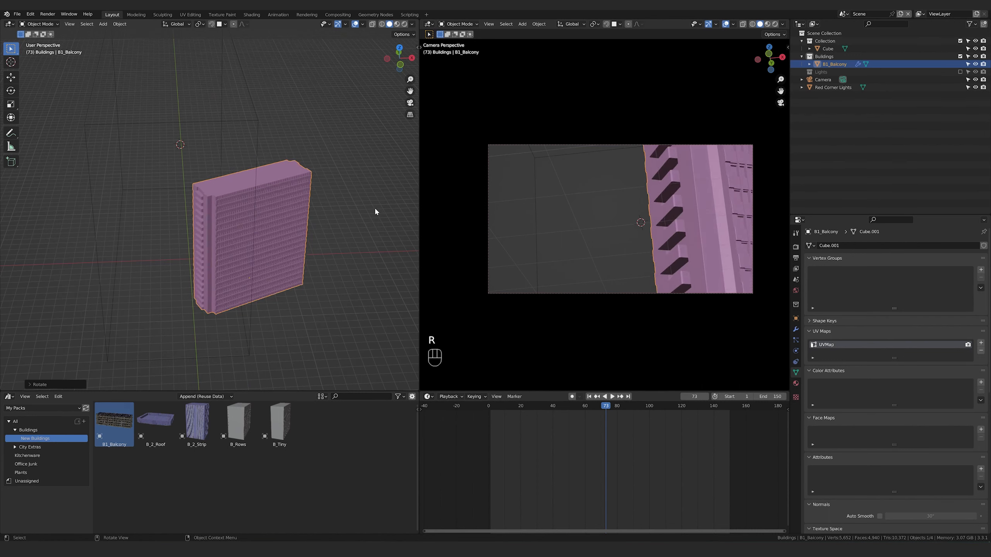
Shift the balcony building slightly across the ground plane, and rotate the camera a little about its local Z axis.
key("g")
key("shift+z")
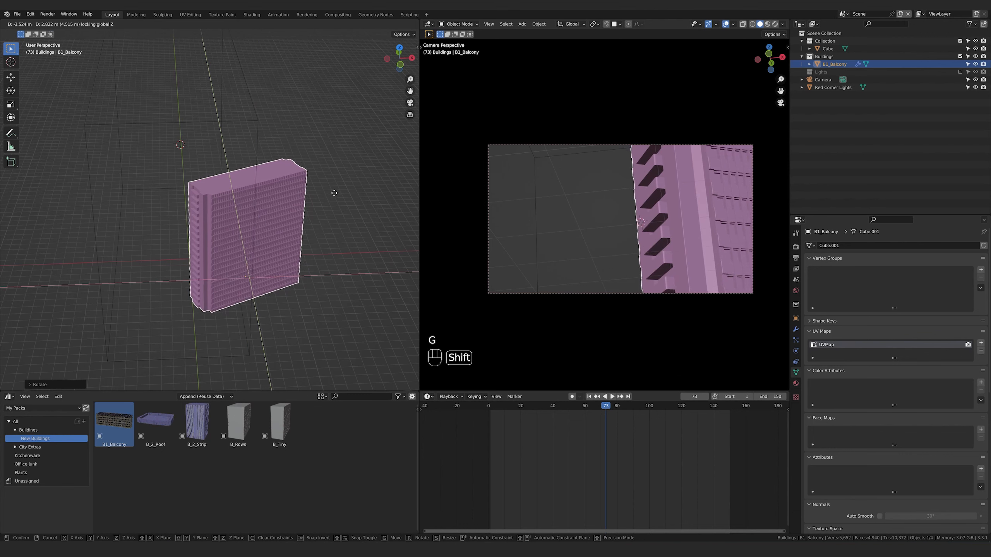
left_click(337, 211)
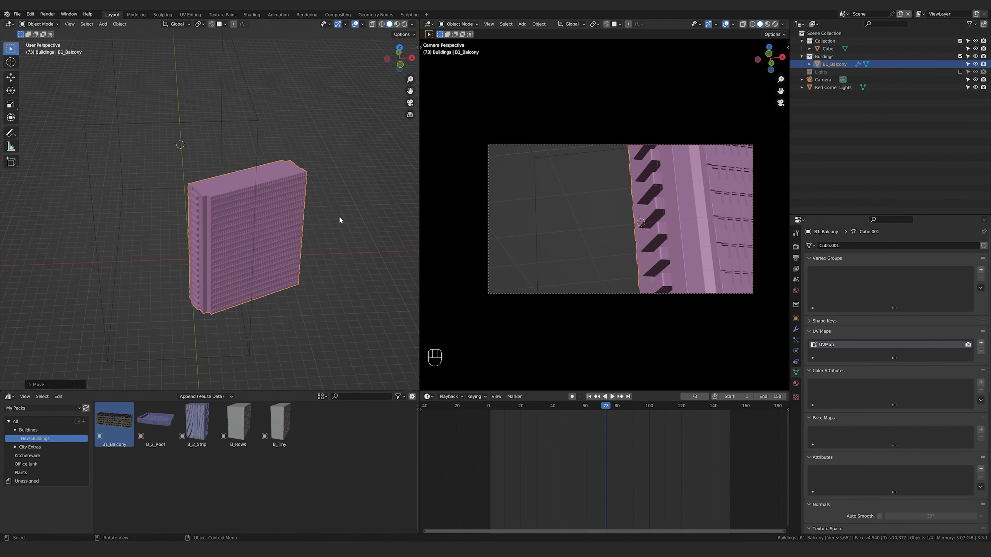
key("g")
key("shift+z")
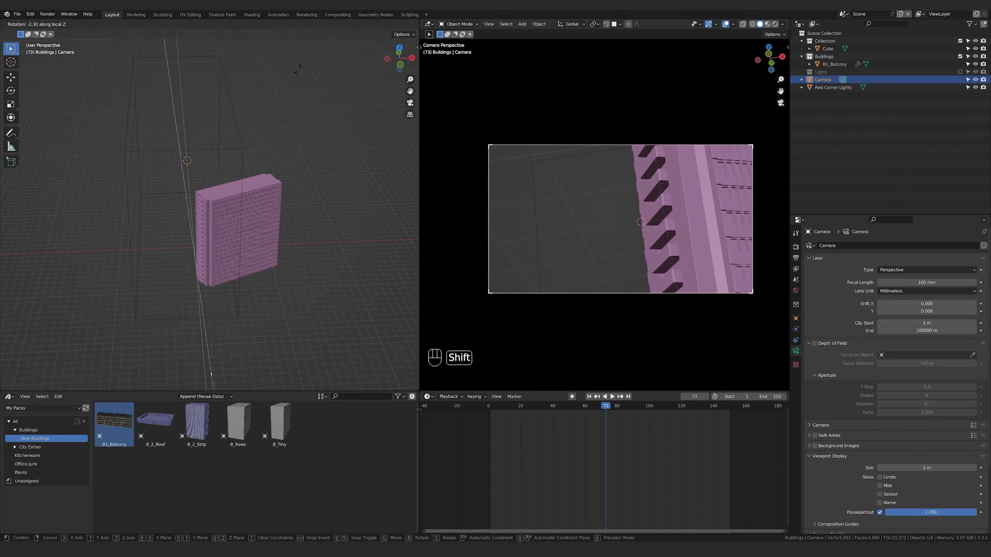
left_click(293, 89)
Move the balcony building about 2 m across the ground plane, toward the right edge of the camera frame.
left_click(277, 222)
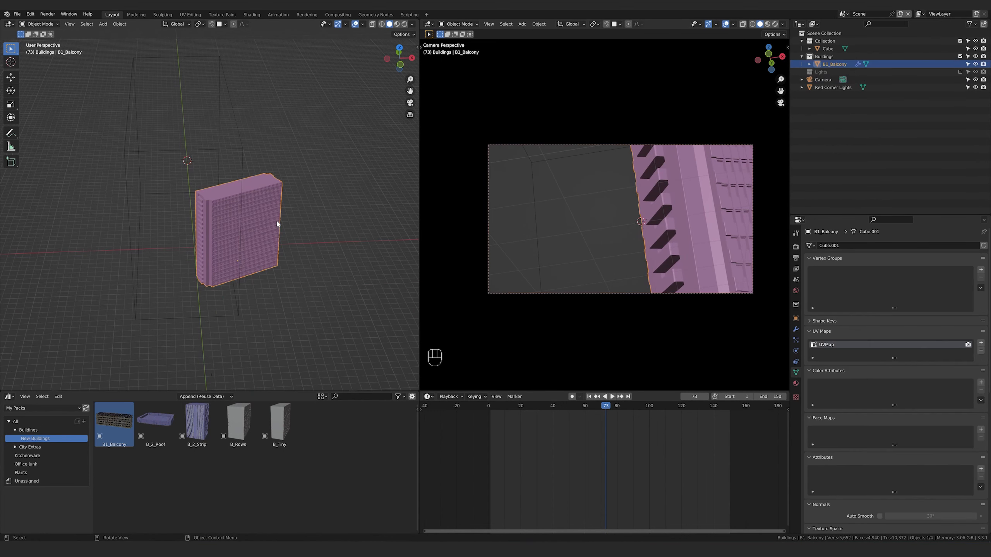
key("g")
key("shift+z")
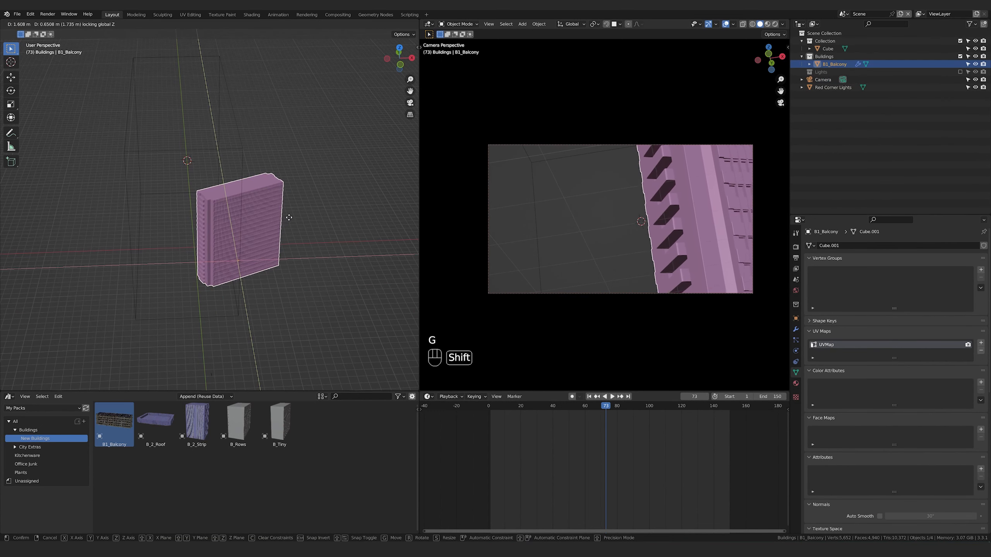
left_click(291, 214)
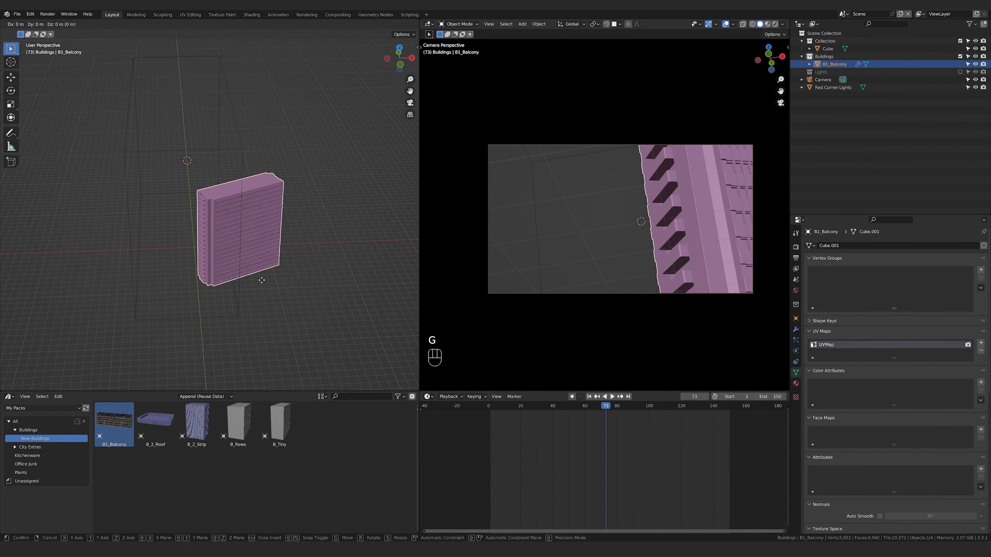
Try to move the camera farther back along the global Y axis.
left_click(211, 377)
scroll(216, 361, "down", 3)
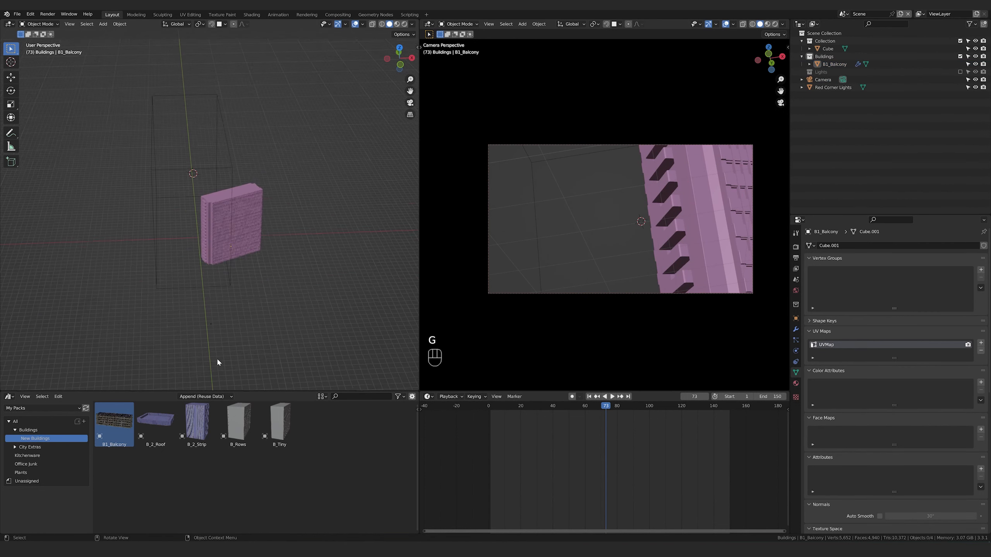
left_click(211, 304)
key("g")
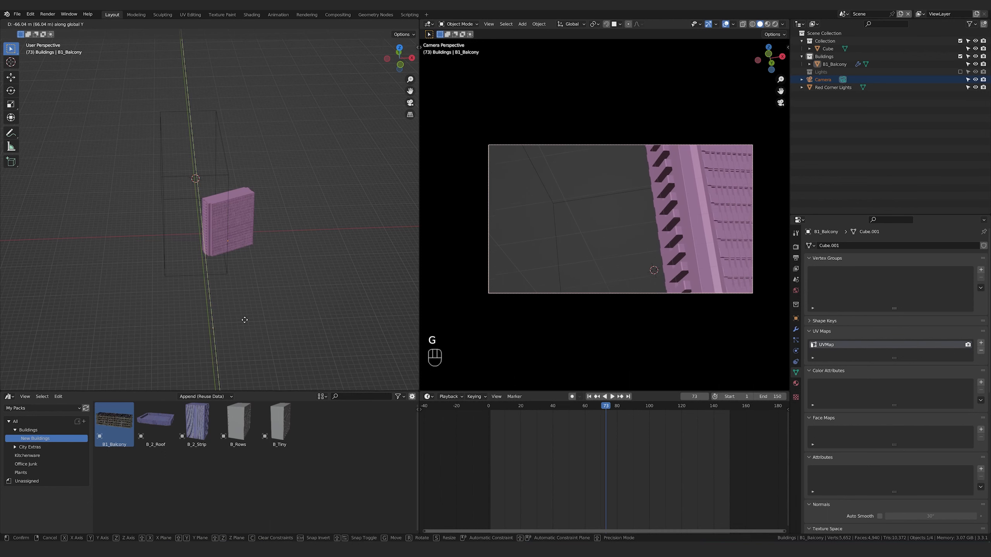
left_click(246, 299)
key("ctrl+z")
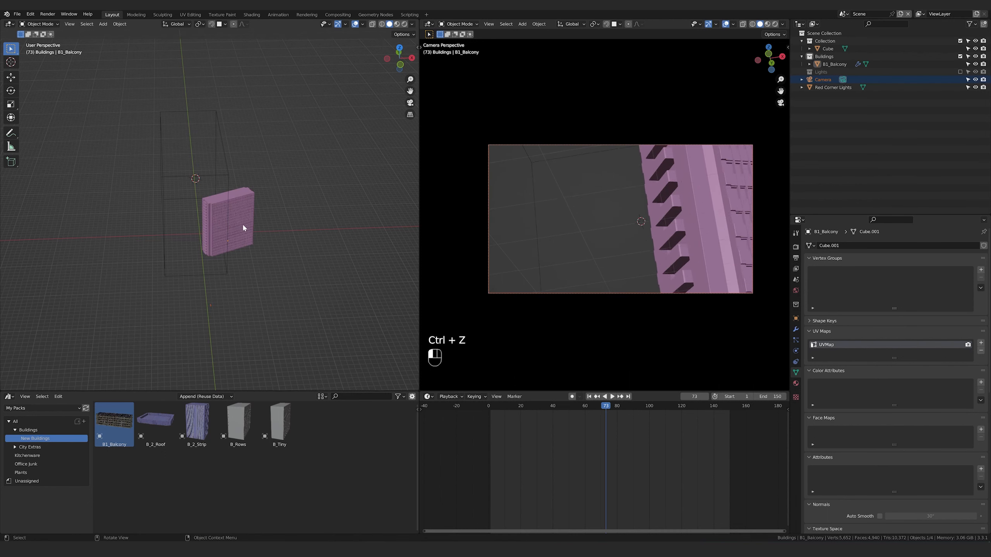
Scale the balcony building down and reposition it along the right side of the camera frame.
left_click(243, 228)
key("s")
left_click(269, 225)
key("g")
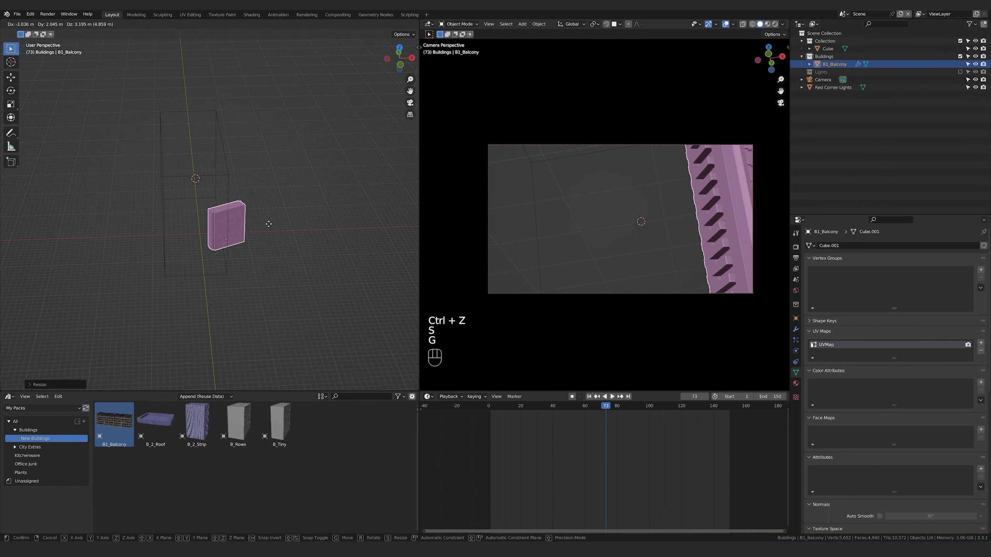
left_click(306, 219)
Add the B_2_Strip building from the asset library near the balcony tower and scale it up about 1.5 times.
middle_click_drag(248, 244, 318, 266)
scroll(319, 266, "up", 2)
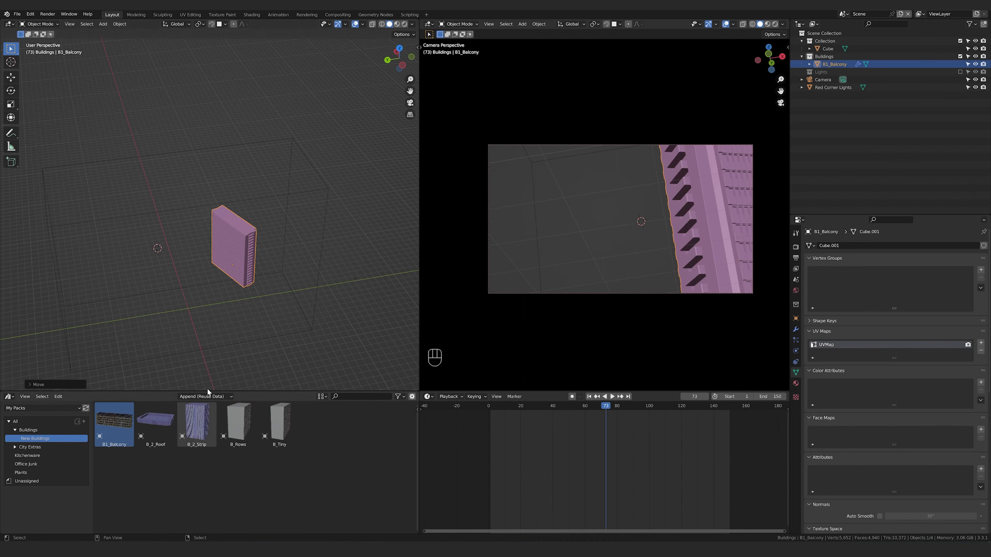
left_click_drag(205, 431, 223, 323)
key("s")
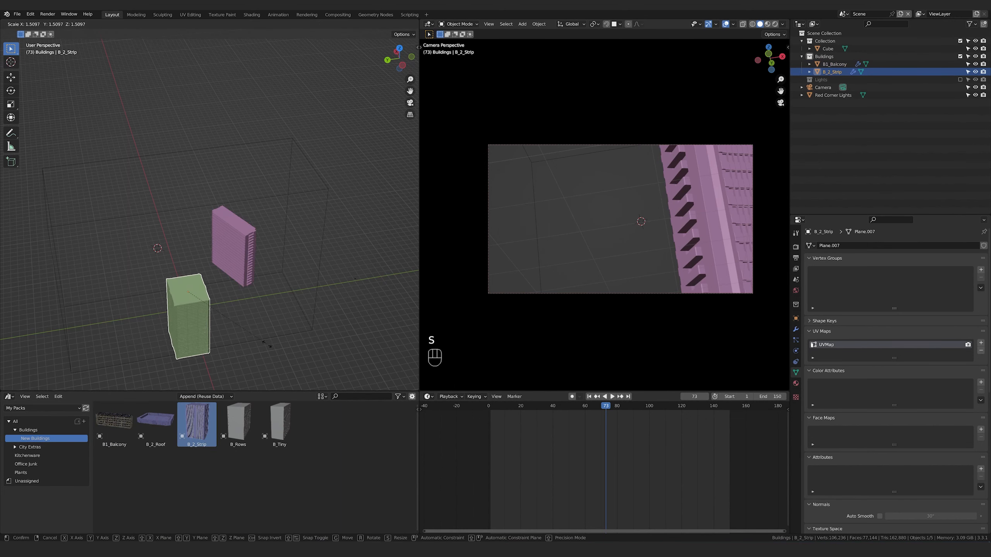
left_click(269, 343)
Move the strip building in the front view so it appears beside the balcony tower in the camera frame.
key("KP_1")
key("g")
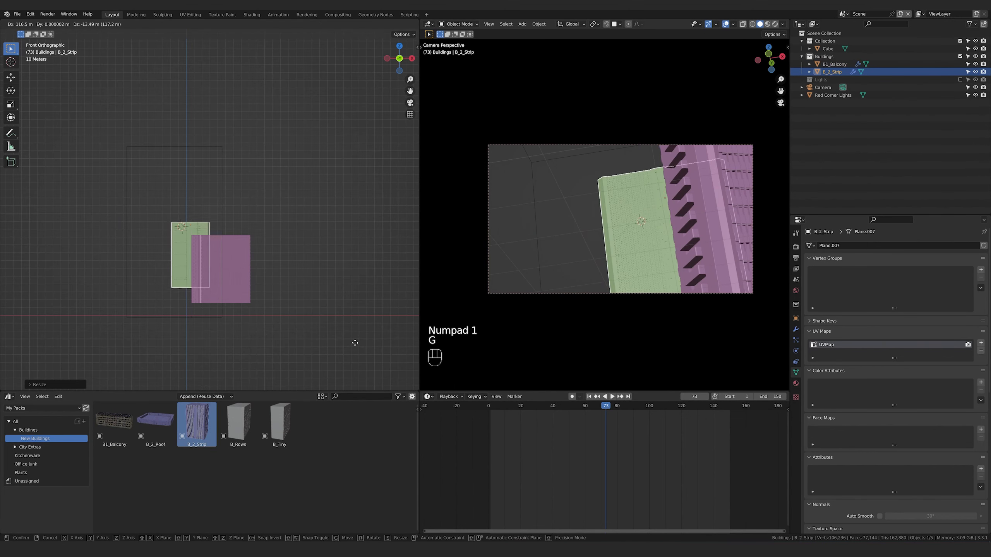
left_click(321, 310)
Rotate the strip building about the Z axis by 90° and by another 180°.
scroll(260, 292, "up", 4)
middle_click_drag(260, 290, 275, 301)
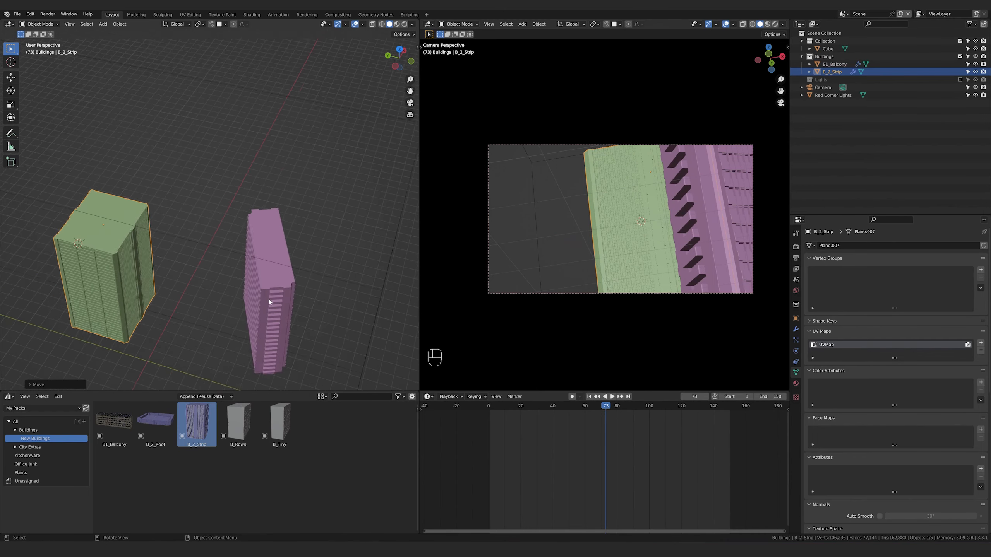
scroll(275, 301, "up", 2)
type("rz90")
key("Return")
type("rz180")
key("Return")
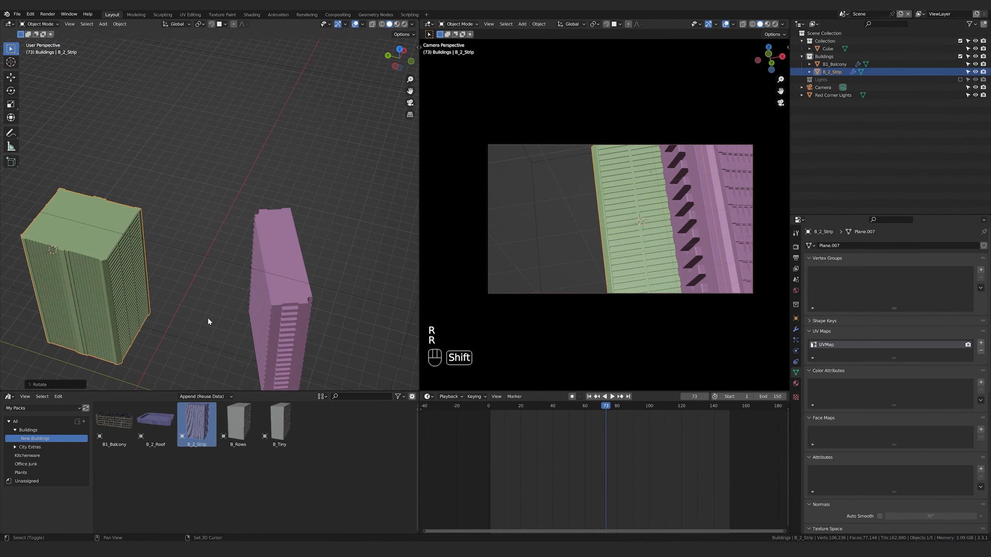
Turn the strip building roughly parallel to the balcony tower and move it to cover more of the camera frame.
middle_click_drag(207, 325, 1, 289, "shift")
scroll(252, 311, "up", 3)
middle_click_drag(253, 311, 269, 252)
middle_click_drag(320, 290, 301, 276, "shift")
scroll(300, 277, "up", 5)
scroll(300, 276, "down", 3)
scroll(300, 276, "down", 5)
key("g")
Move the strip building about 35 m across the ground plane until it stands close behind the balcony tower.
key("KP_7")
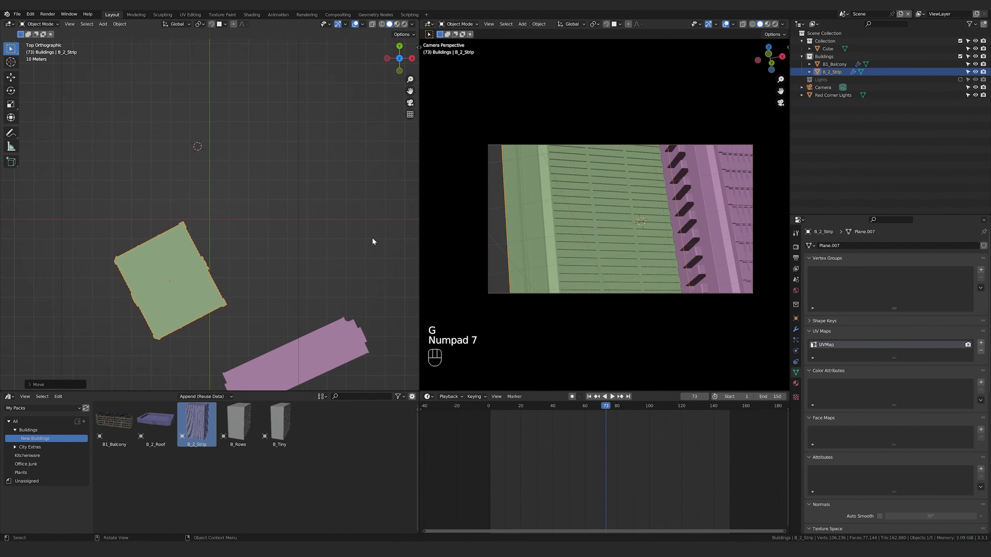
middle_click_drag(199, 343, 259, 249, "shift")
key("g")
key("shift+z")
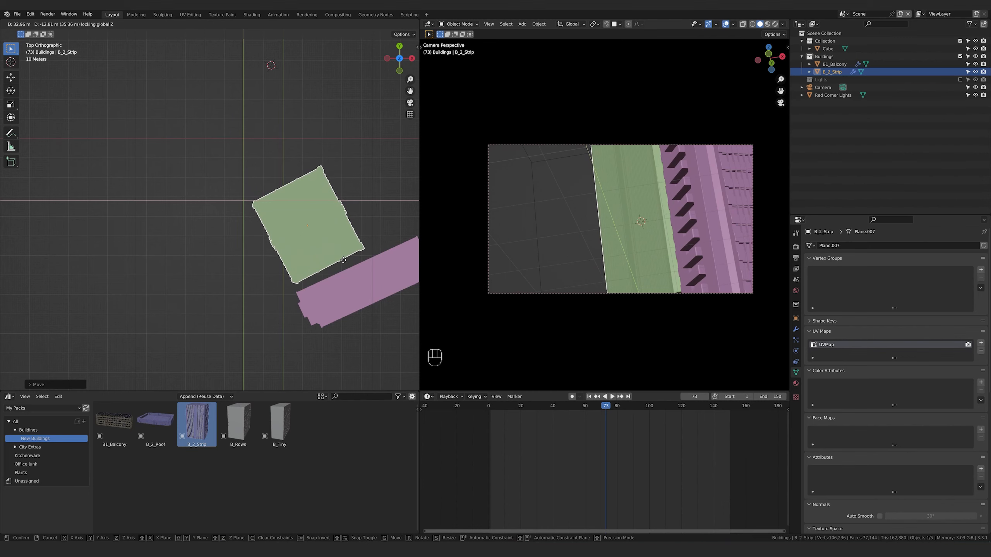
left_click(344, 263)
Scale the strip building up and move it across the ground plane so it clears the back of the balcony tower.
middle_click_drag(344, 263, 351, 208)
key("s")
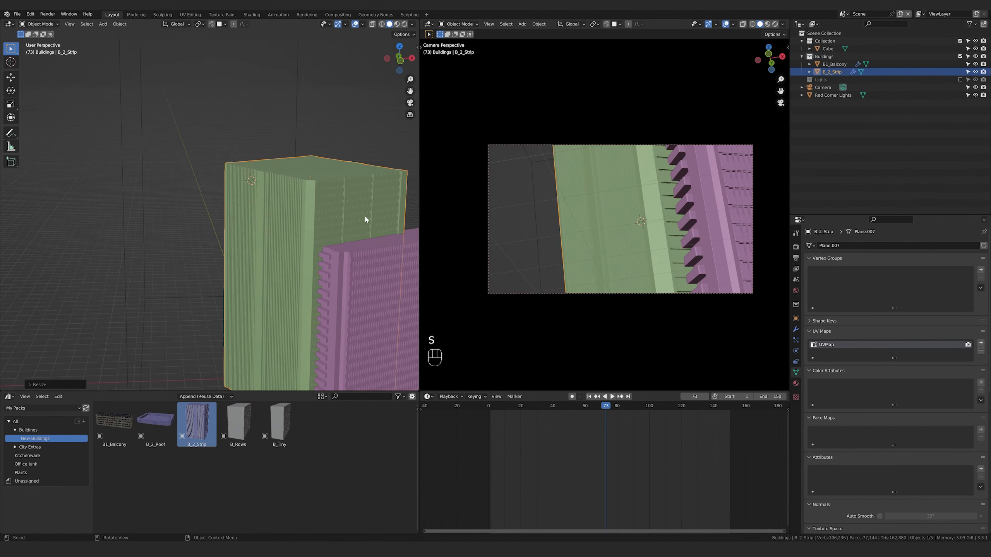
left_click(366, 219)
key("KP_7")
key("g")
key("shift+z")
left_click(381, 194)
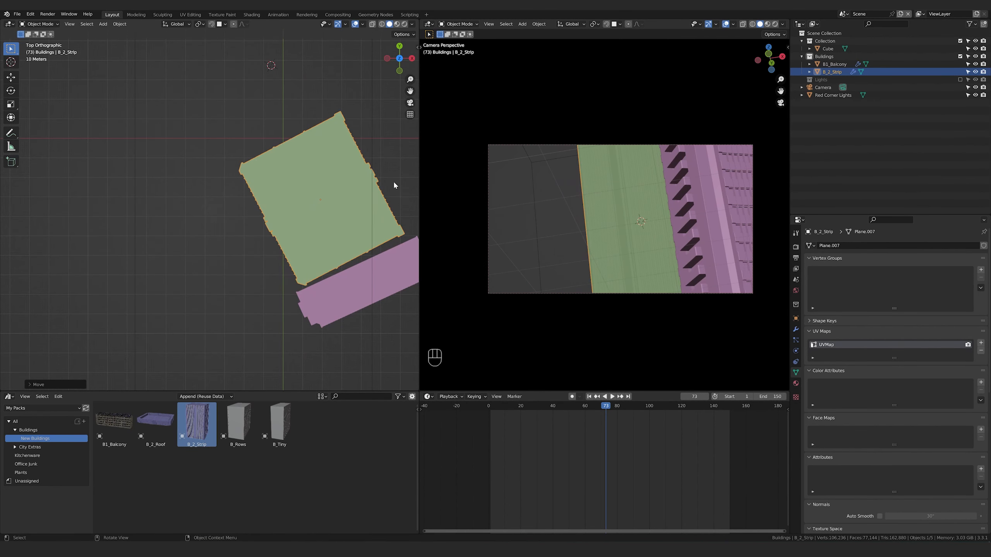
Rotate the strip building slightly about the global Z axis and nudge it beside the balcony tower in the frame.
middle_click_drag(395, 185, 341, 206, "shift")
key("r")
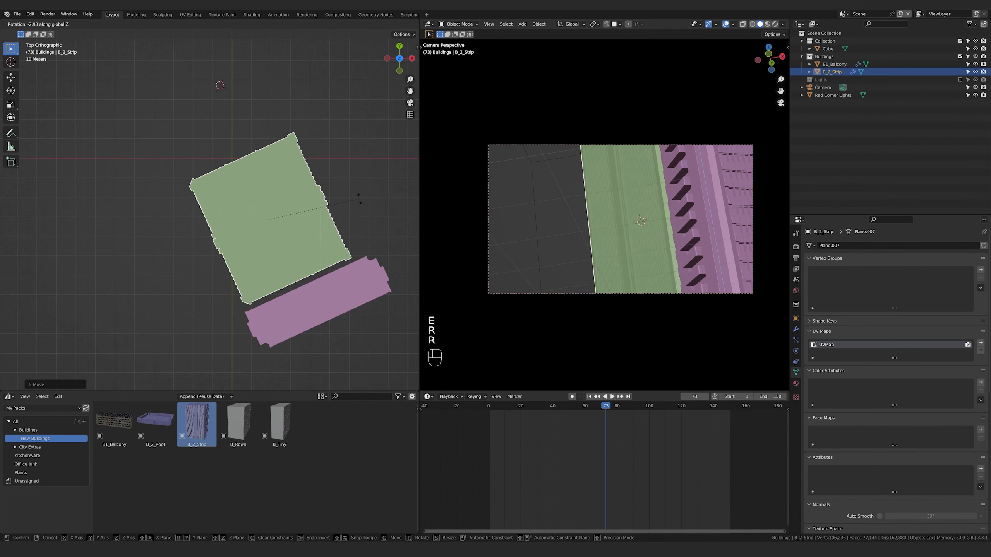
left_click(449, 201)
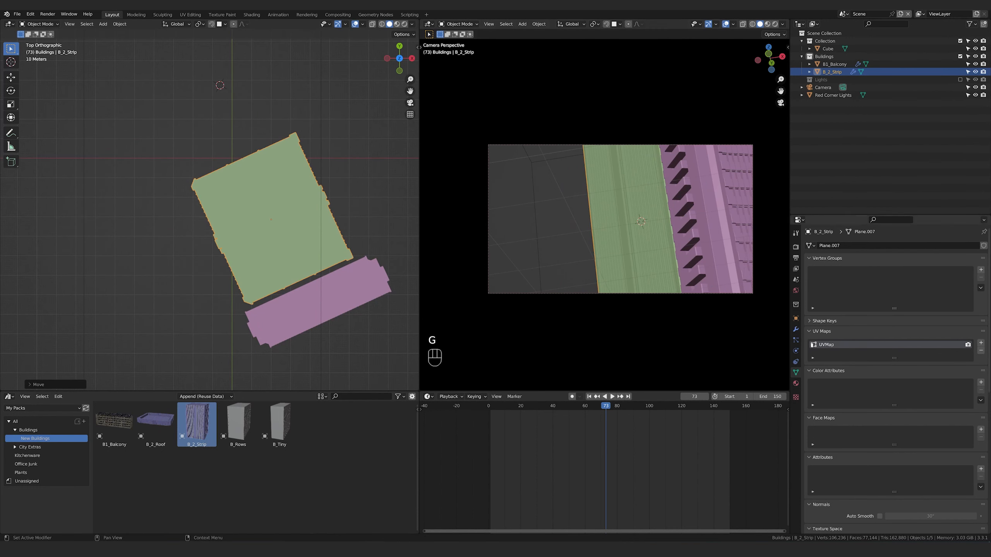
middle_click_drag(338, 327, 348, 282)
key("r")
key("z")
left_click(326, 279)
key("g")
left_click(335, 278)
scroll(385, 252, "down", 2)
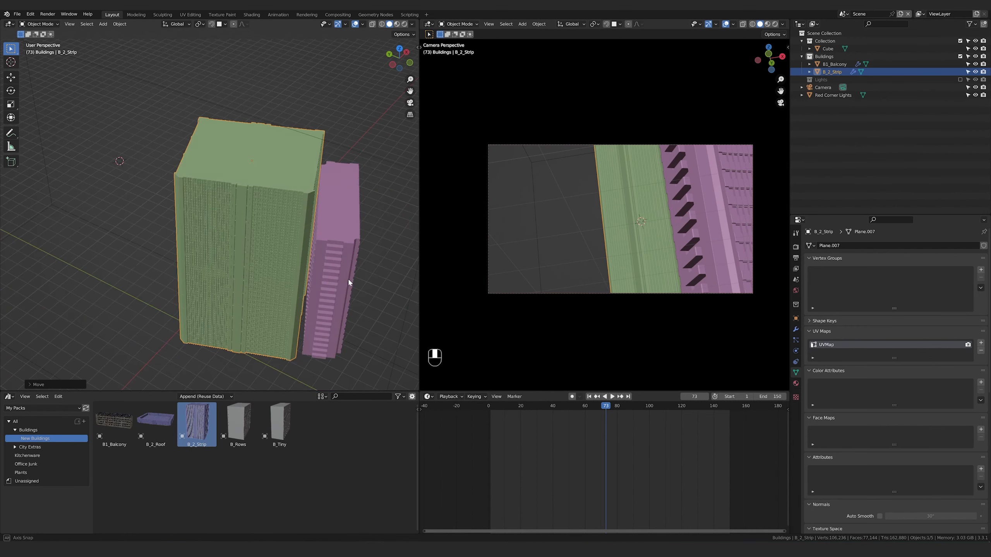
Fine-tune the strip building's ground-plane position and its rotation behind the balcony tower.
key("g")
key("shift+z")
left_click(320, 279)
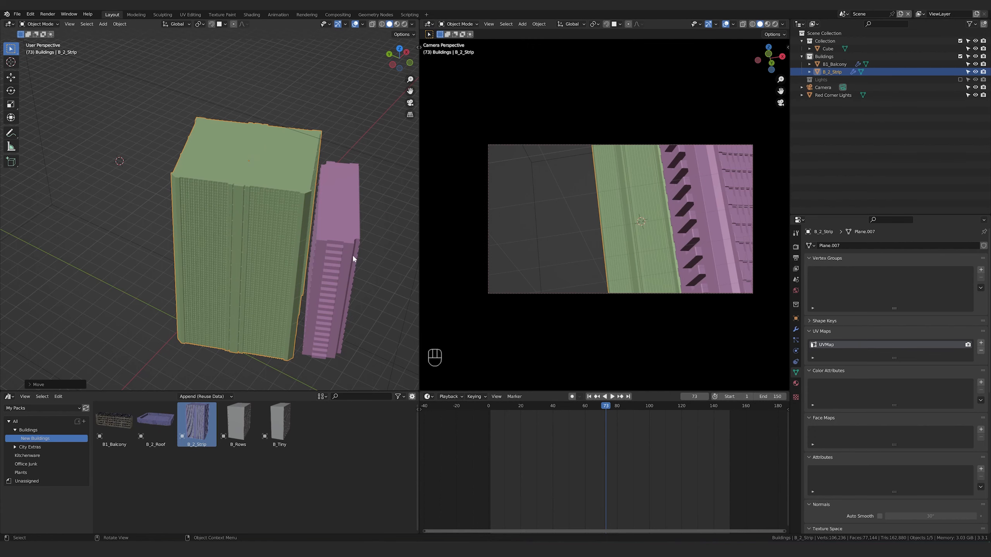
key("KP_7")
key("r")
left_click(343, 189)
key("g")
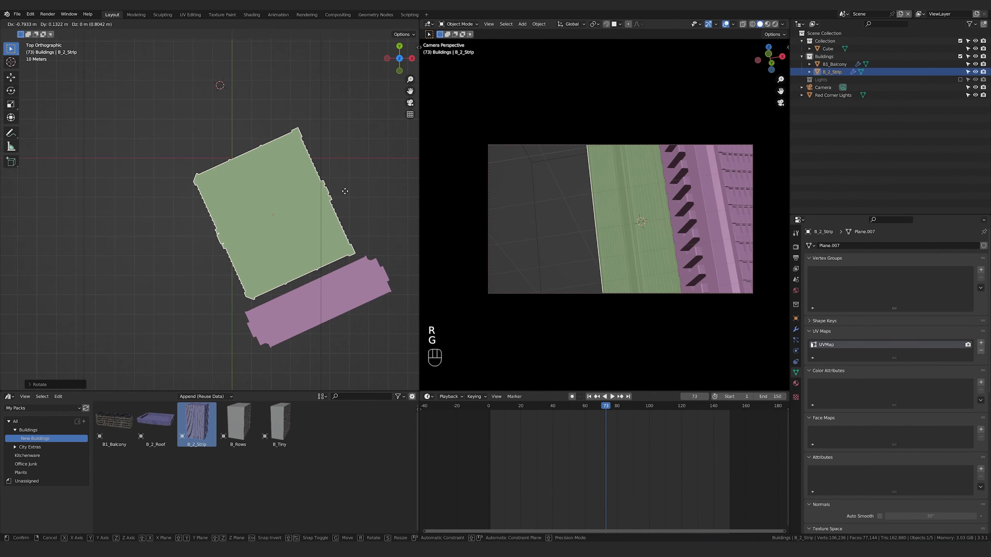
left_click(341, 192)
Rotate the strip and balcony buildings together slightly clockwise as seen from above.
left_click(353, 273, "shift")
key("r")
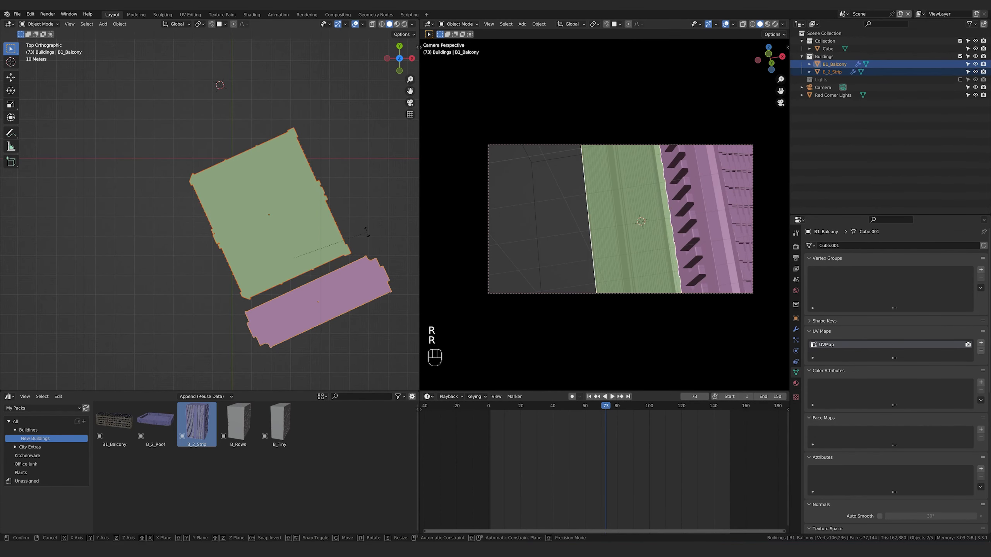
left_click(366, 233)
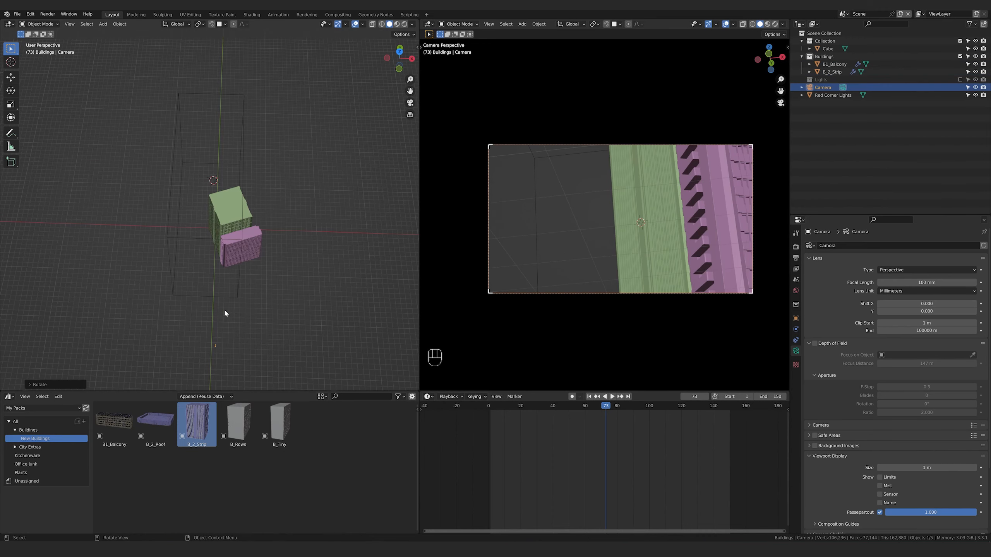
Examine from several sides how the strip building and the balcony tower stand relative to each other.
left_click(236, 219)
key("KP_Decimal")
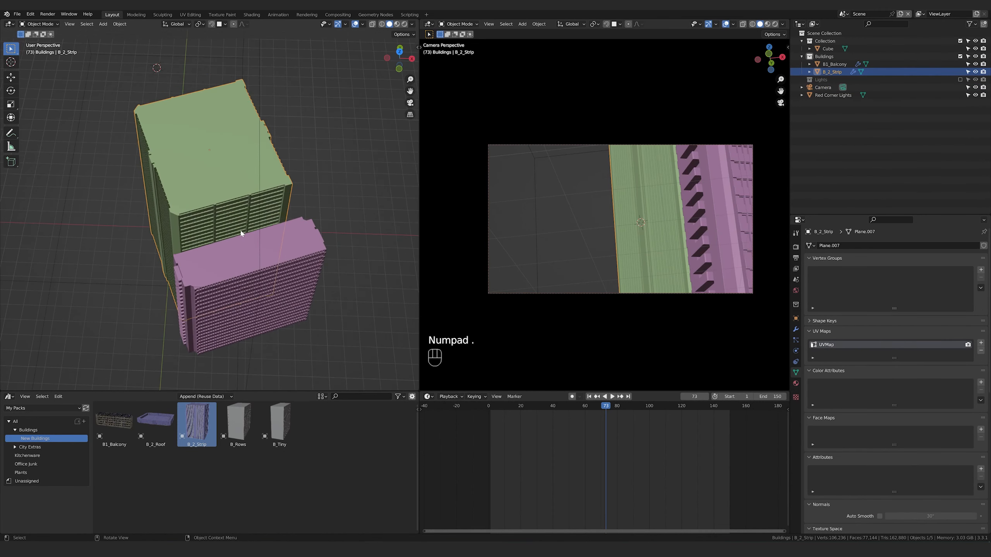
middle_click_drag(241, 229, 295, 208)
scroll(296, 208, "up", 2)
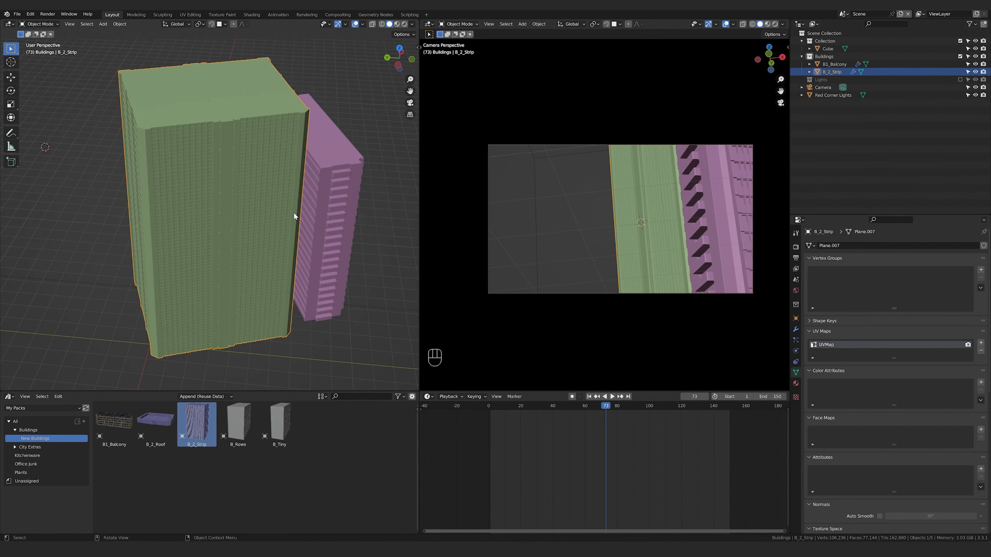
scroll(296, 215, "down", 3)
middle_click_drag(296, 215, 250, 215)
scroll(249, 218, "down", 2)
scroll(249, 221, "down", 1)
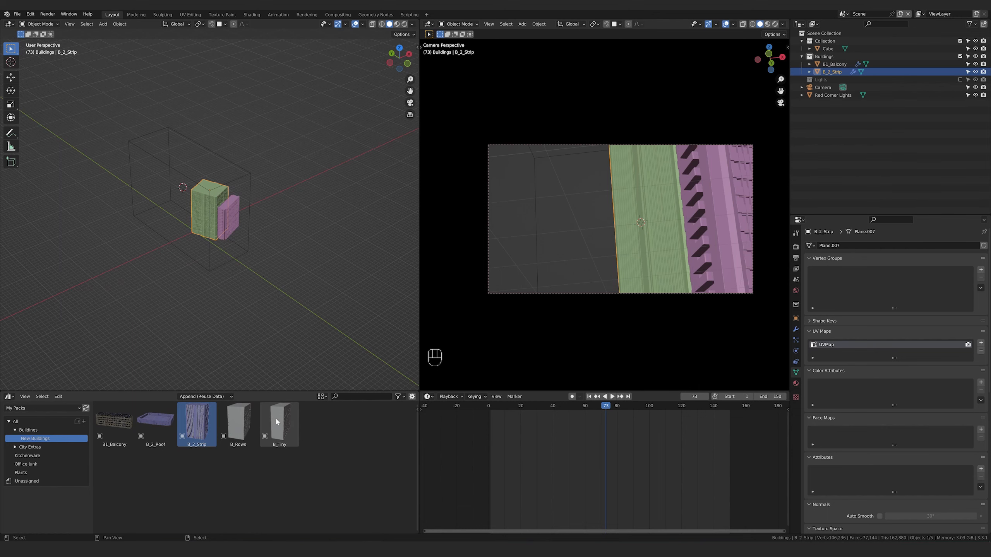
Add the B_Rows building from the asset library beside the strip building and scale it up about 1.75 times.
left_click(238, 423)
middle_click_drag(148, 234, 294, 328, "shift")
scroll(251, 310, "up", 4)
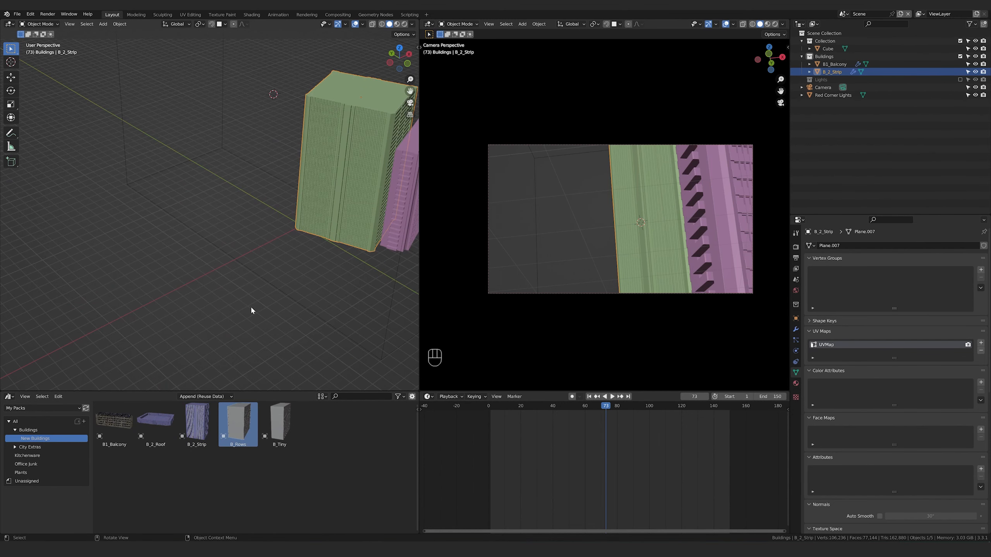
key("s")
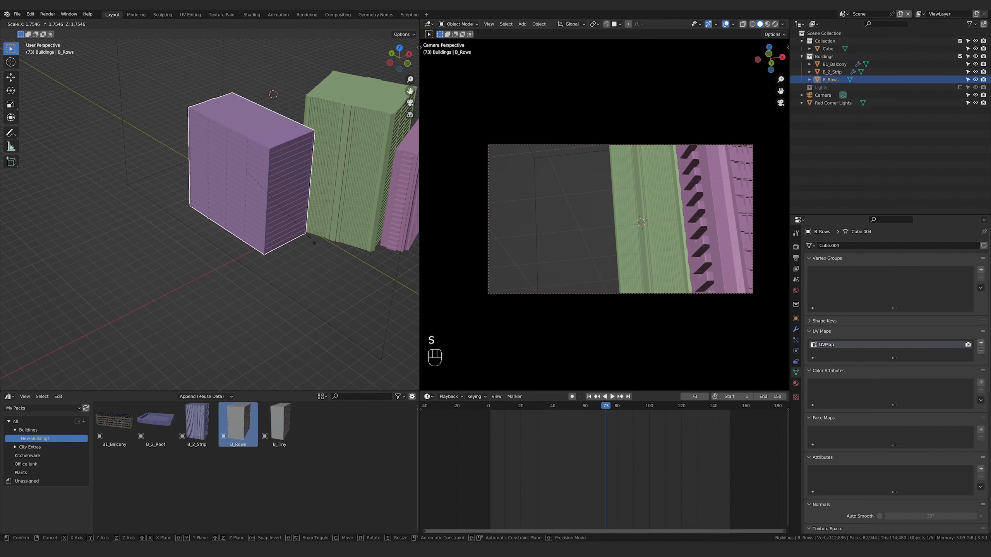
left_click(312, 240)
Rotate the rows building 90° about the Z axis and move it across the ground plane behind the strip building.
type("rz90")
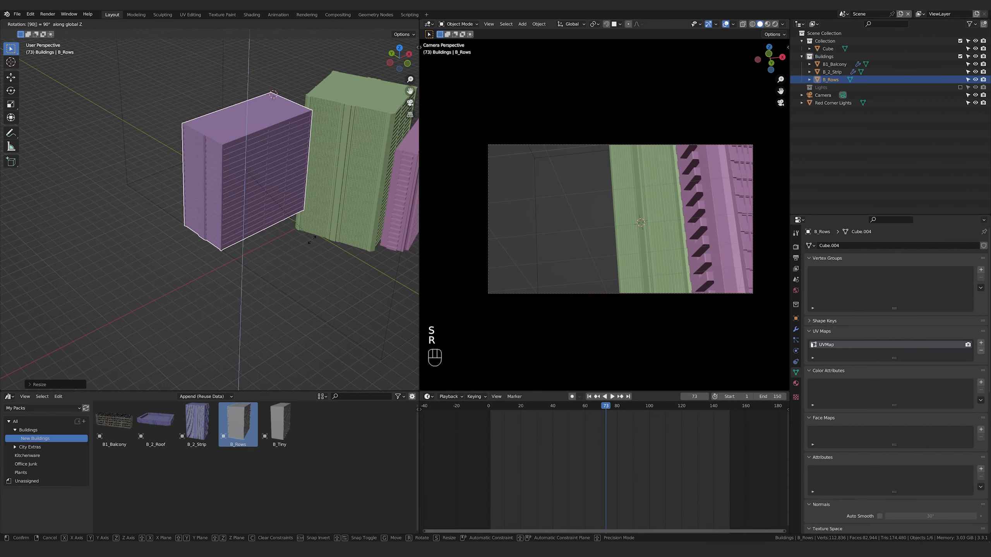
key("Return")
key("KP_7")
key("g")
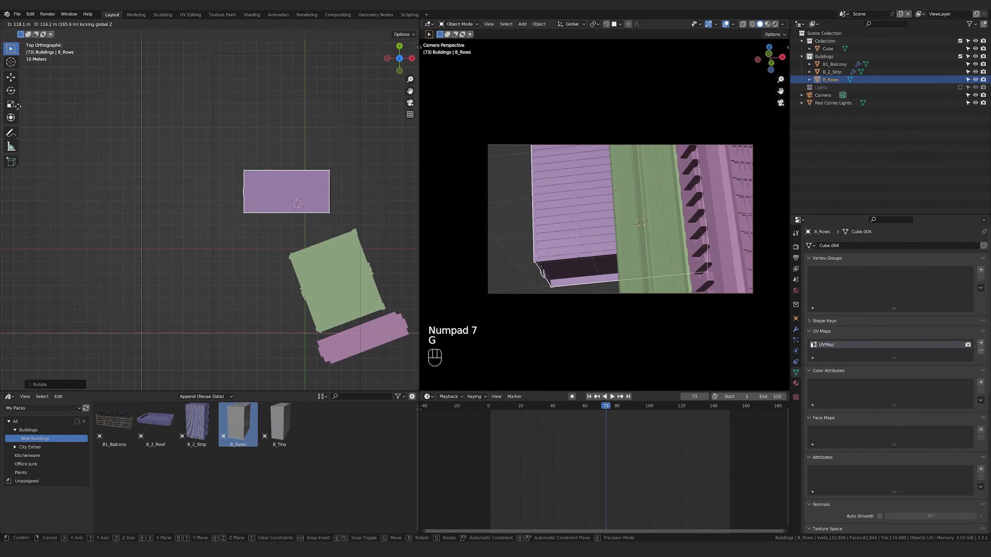
left_click(290, 164)
Scale up the rows building and lower it about 37 m along the Z axis.
key("KP_Decimal")
middle_click_drag(261, 265, 306, 216)
key("s")
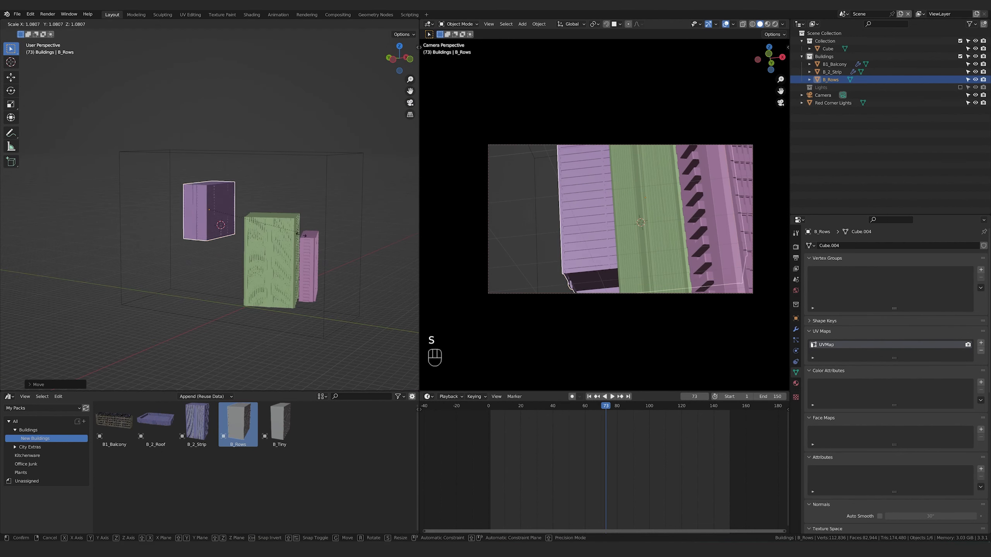
left_click(316, 274)
key("g")
key("z")
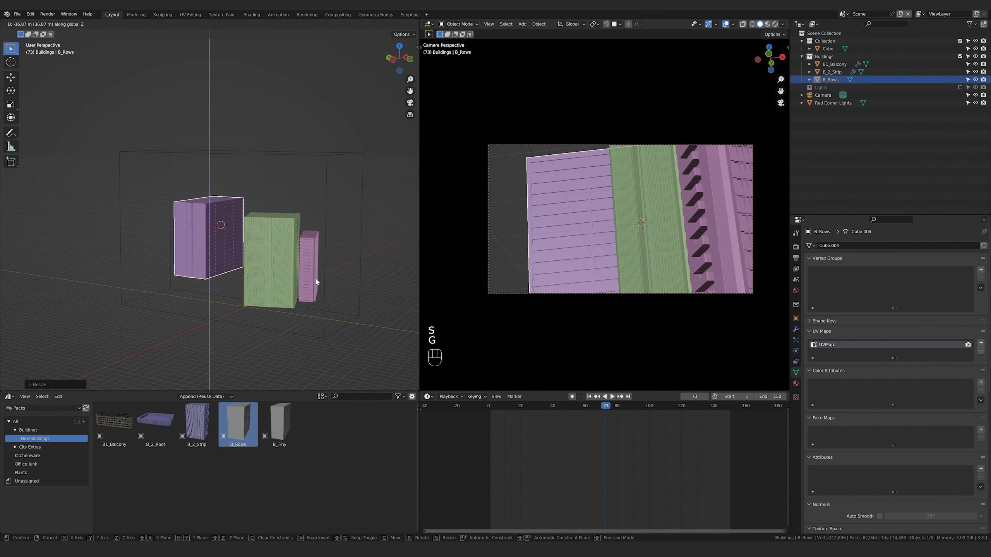
left_click(316, 277)
Scale the rows building up about 1.2 times and shift it across the ground plane toward the strip building in the camera frame.
scroll(316, 281, "up", 2)
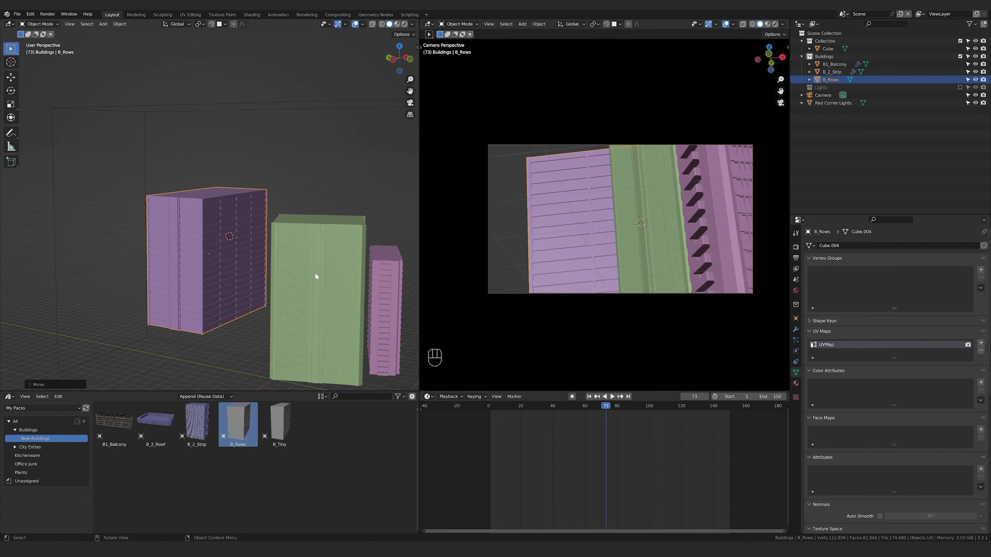
scroll(241, 252, "up", 2)
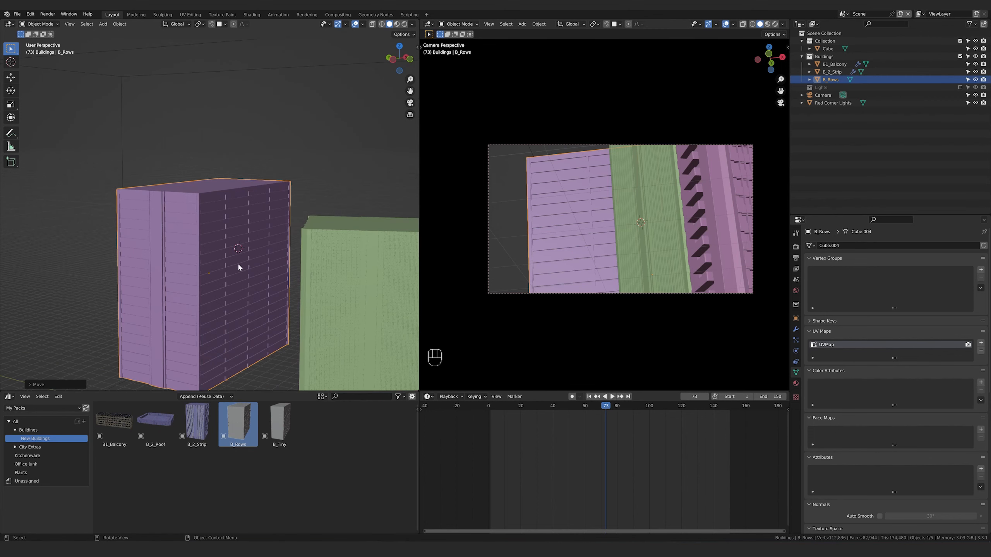
middle_click_drag(238, 263, 282, 275)
scroll(264, 237, "down", 3)
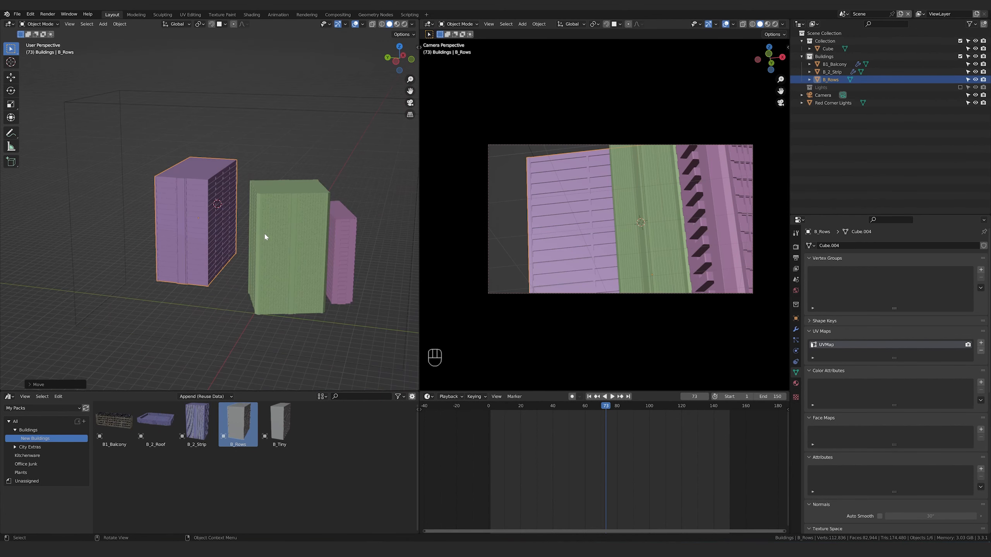
key("s")
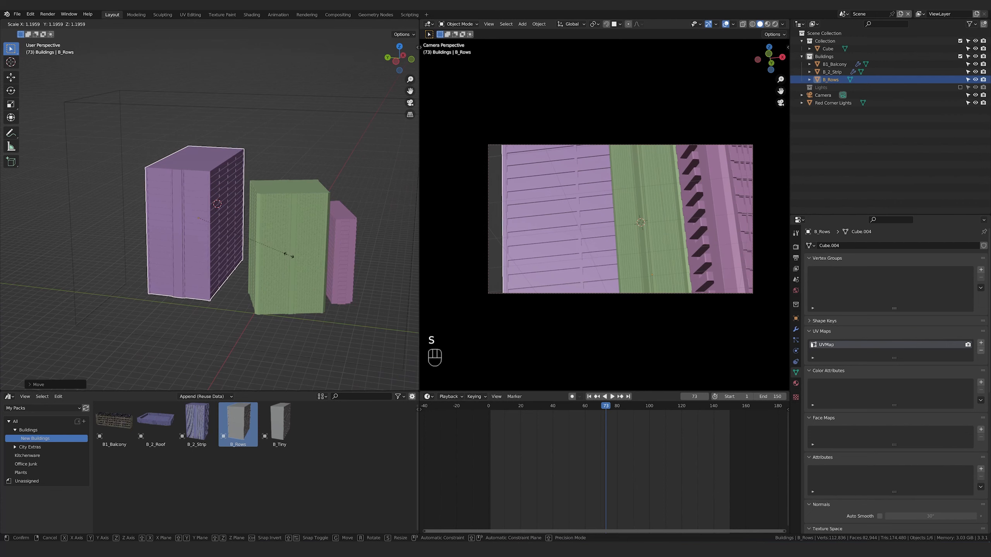
left_click(299, 258)
mouse_move(299, 257)
middle_mouse_down()
mouse_move(295, 272)
mouse_move(312, 248)
mouse_move(285, 262)
mouse_move(298, 260)
middle_mouse_up()
key("g")
key("shift+z")
left_click(291, 260)
Rotate the rows building about 18° around the Z axis and adjust its height along Z.
scroll(290, 260, "up", 4)
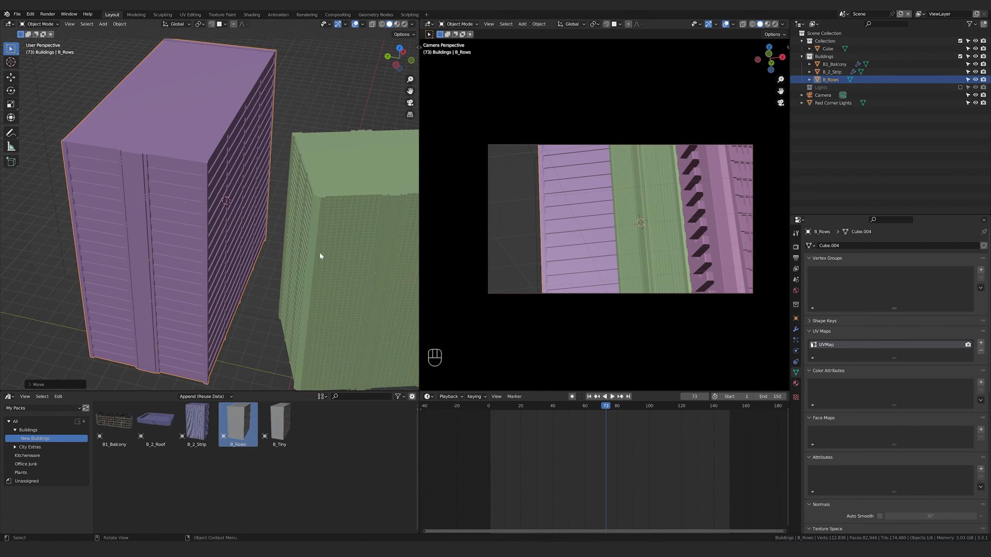
key("r")
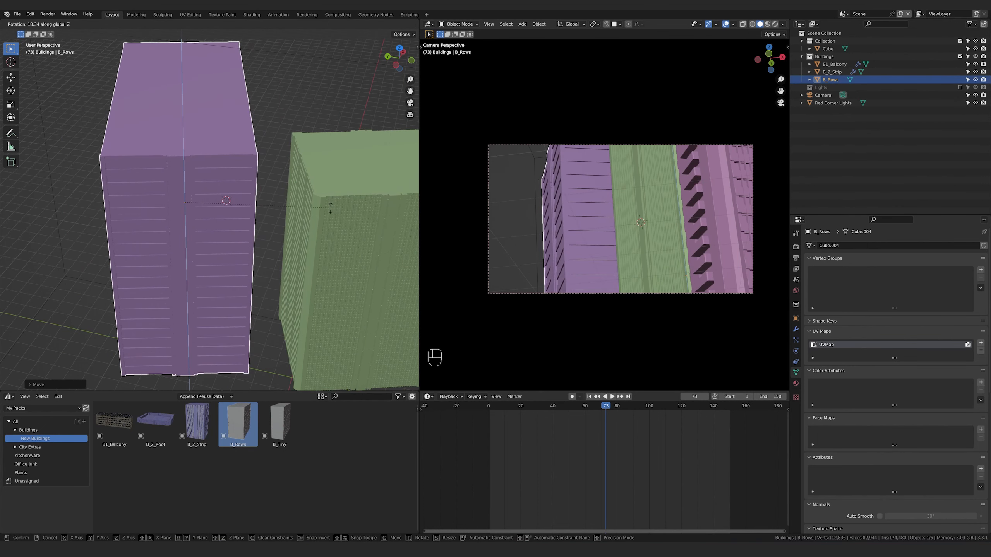
left_click(330, 207)
key("g")
key("z")
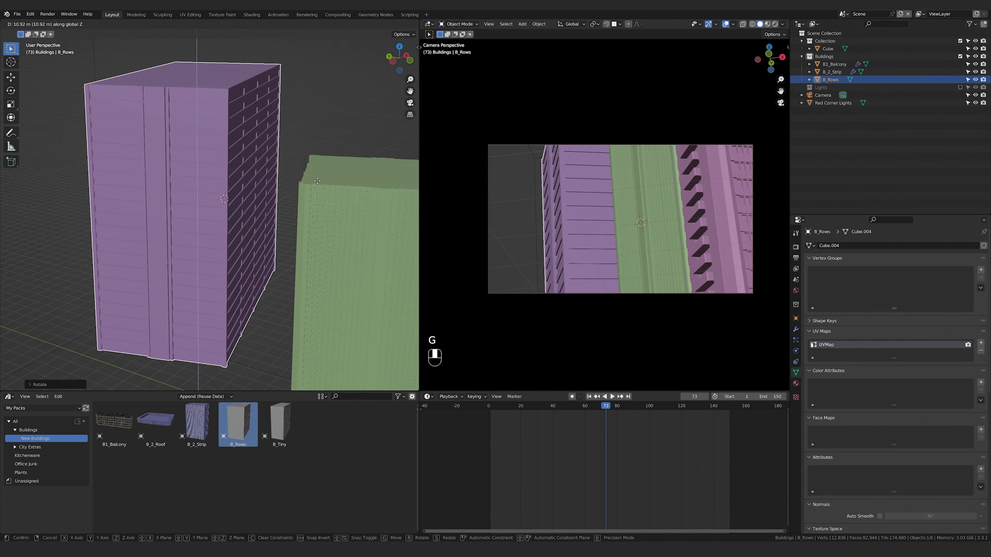
left_click(317, 183)
Add an Array modifier to the rows building with relative offset factors X 0 and Z 1.
scroll(273, 234, "down", 5)
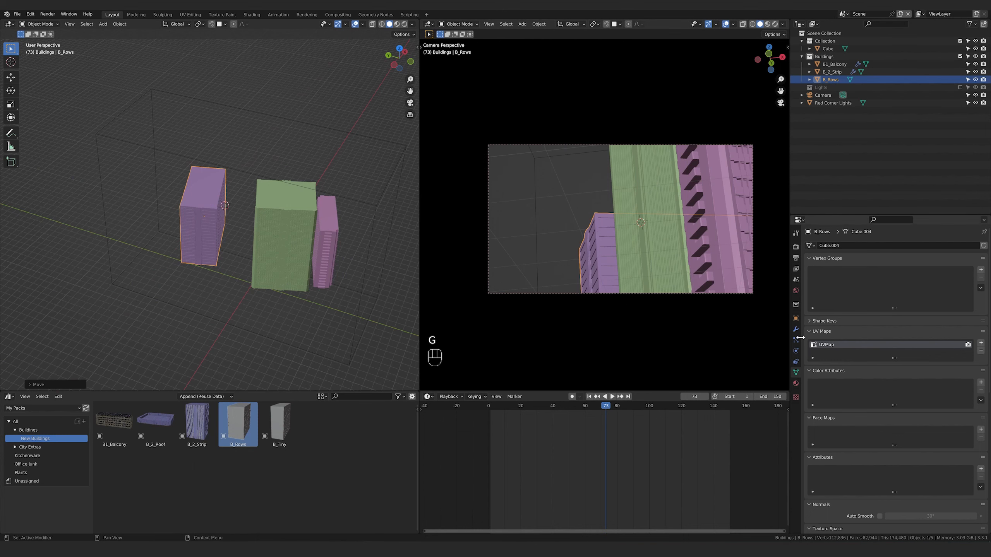
left_click(795, 329)
left_click(947, 244)
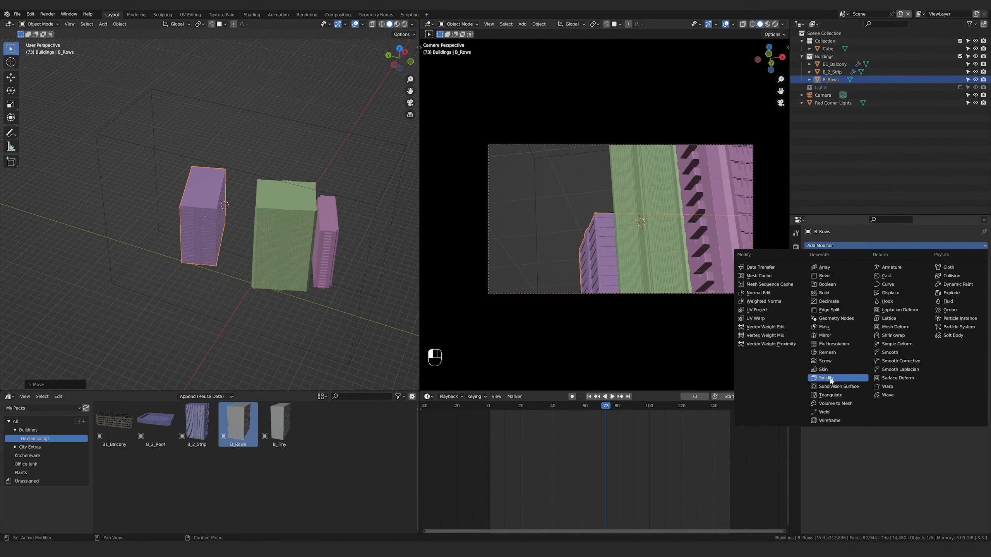
left_click(836, 268)
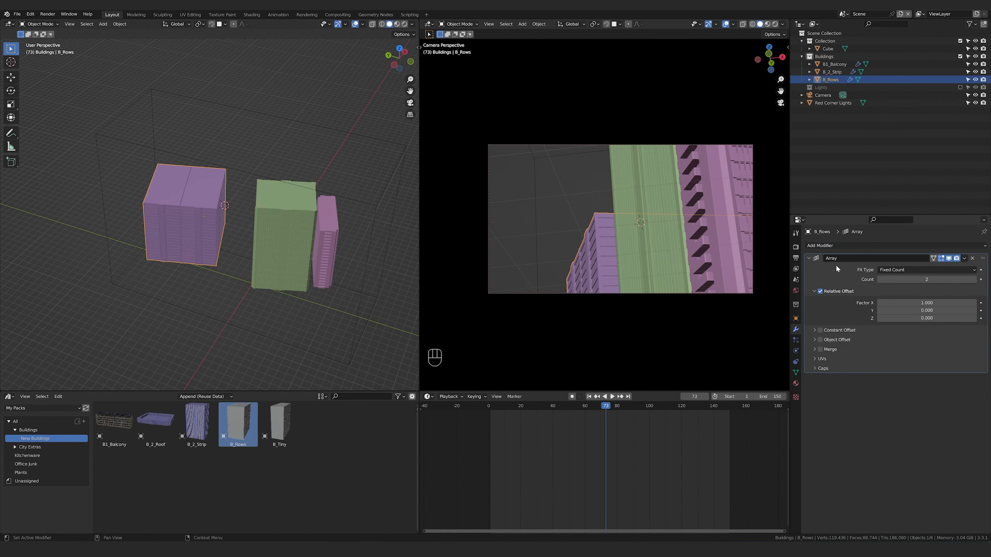
type("0")
key("Tab")
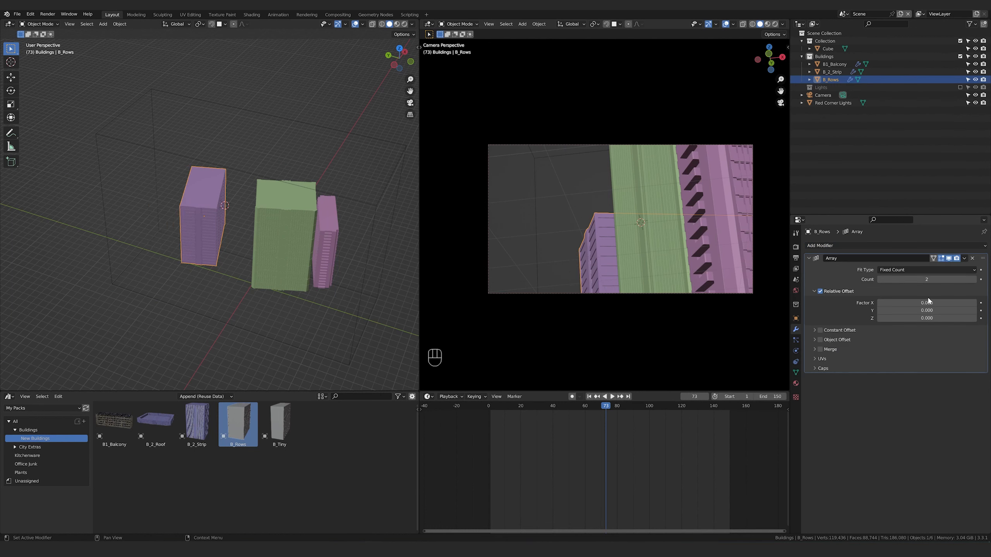
key("Tab")
key("Return")
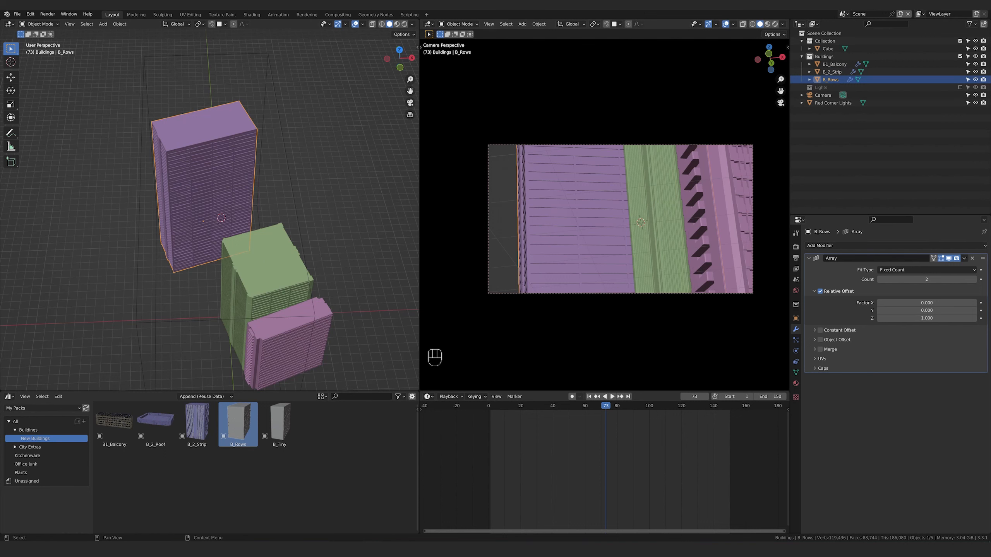
Turn the stacked rows building slightly and shift it across the ground plane, leaving a gap at the edge of the camera frame.
key("g")
left_click(306, 191)
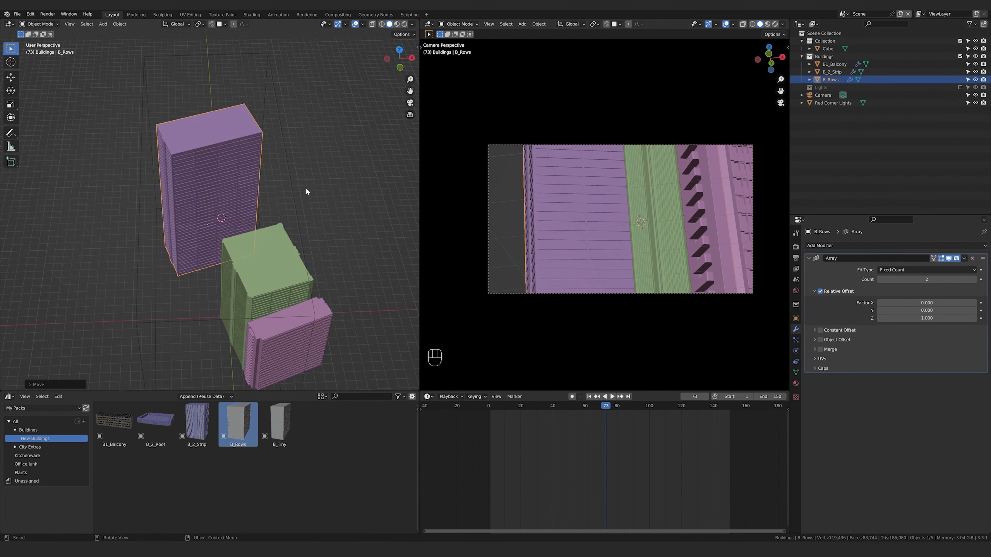
key("KP_Decimal")
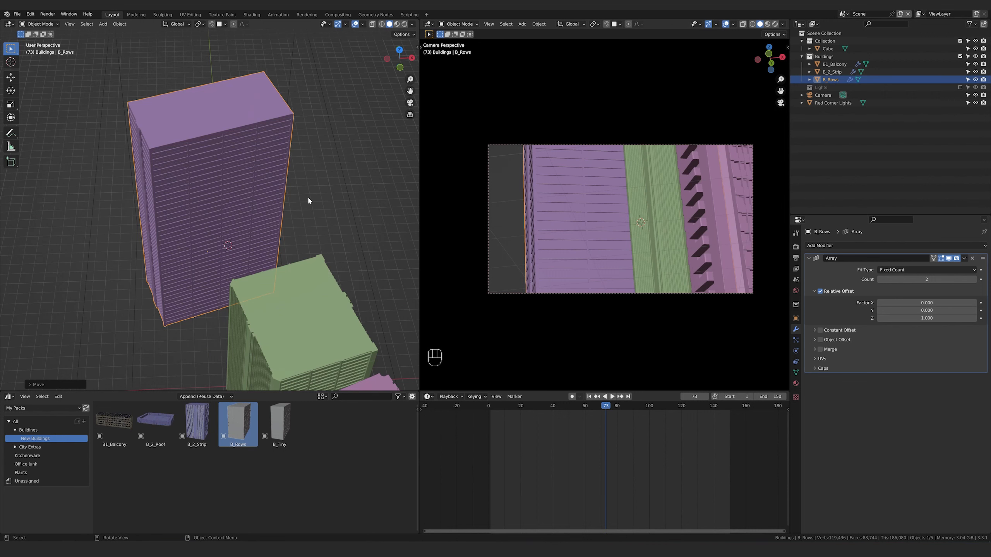
key("g")
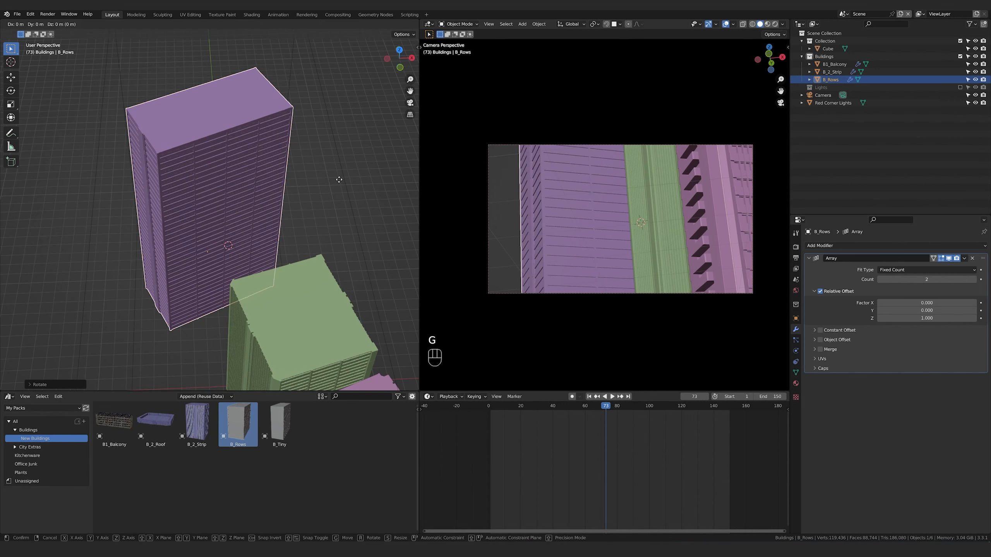
key("shift+z")
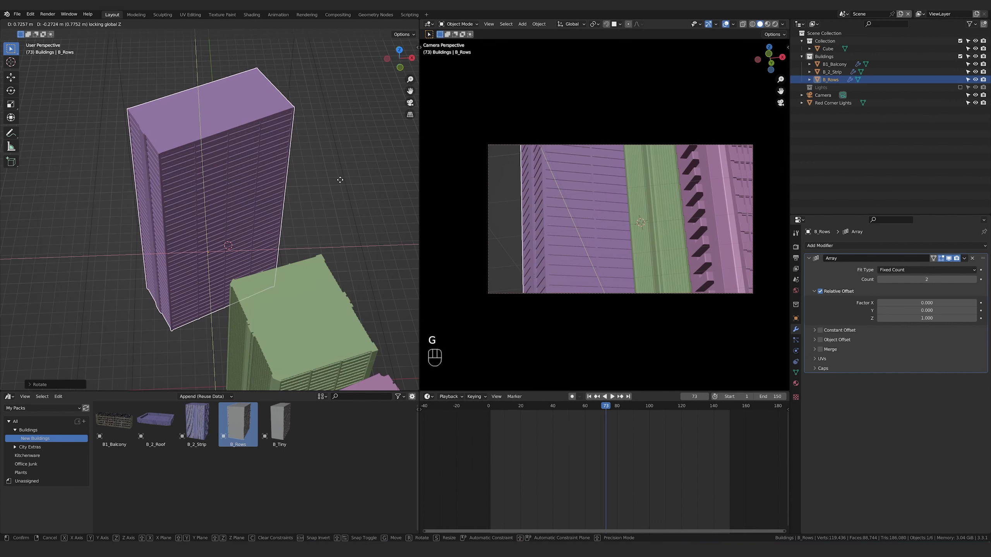
left_click(339, 179)
key("g")
key("shift+z")
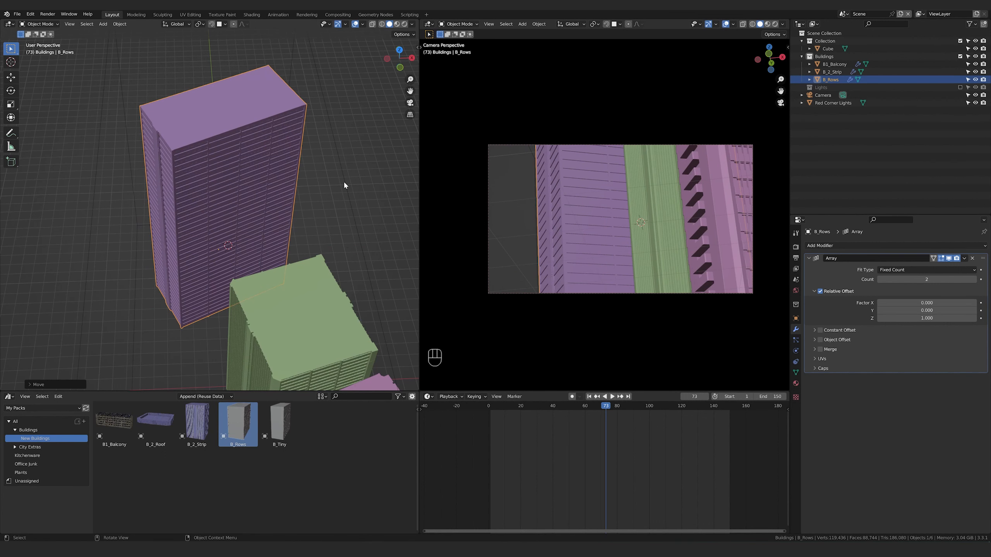
left_click(343, 180)
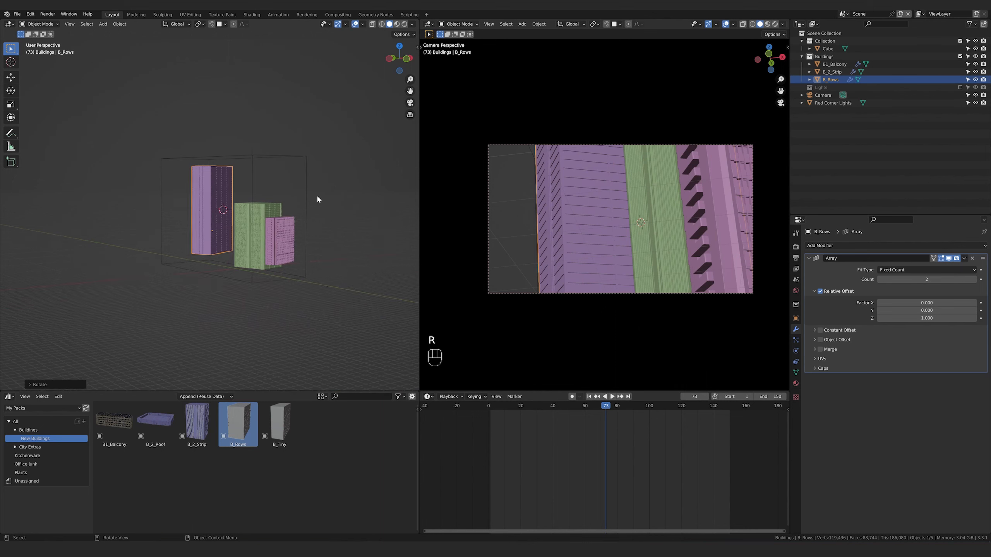
Add the B_Tiny building from the asset library and move it behind the rows building as seen from above.
left_click_drag(280, 423, 182, 264)
key("KP_Decimal")
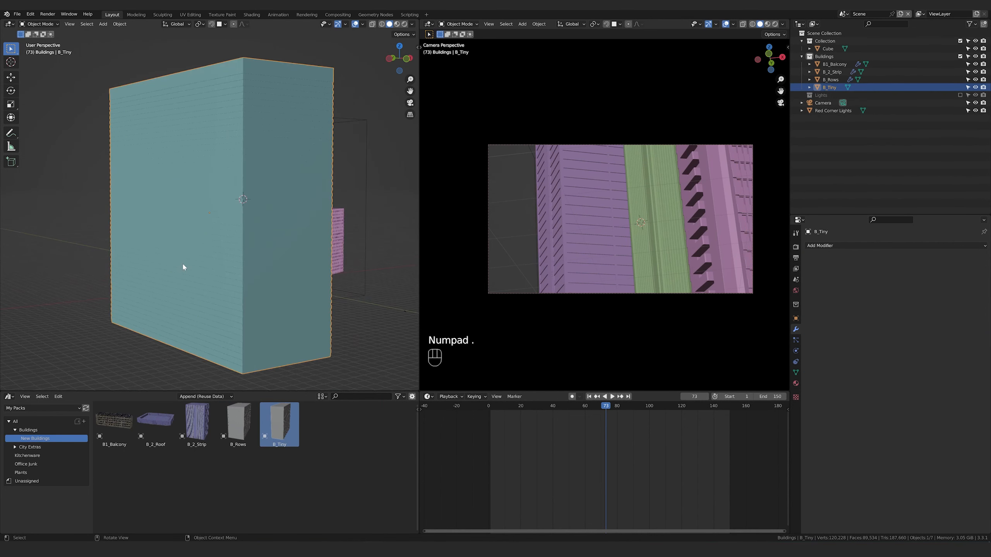
scroll(182, 262, "down", 5)
middle_click_drag(197, 266, 242, 355)
key("KP_7")
key("g")
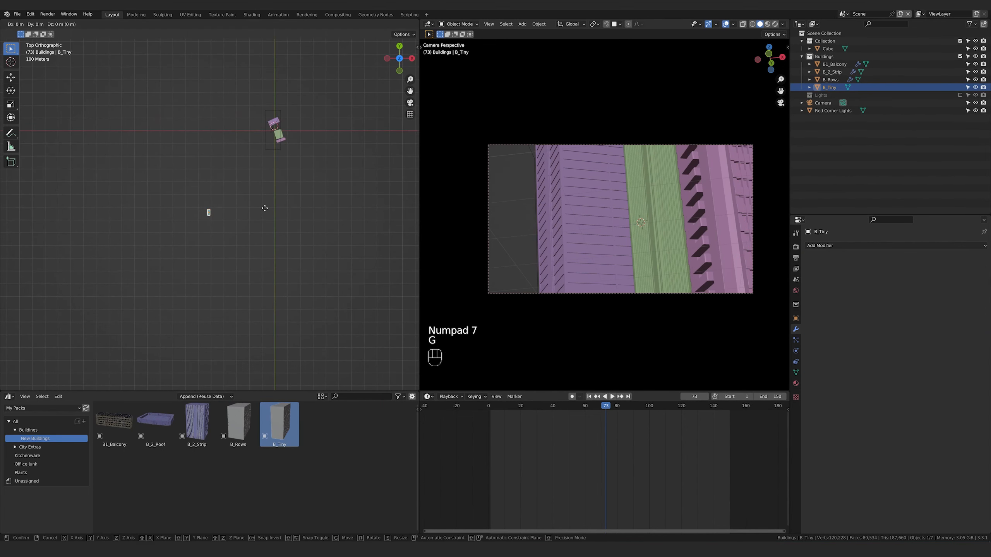
key("KP_Decimal")
key("KP_Enter")
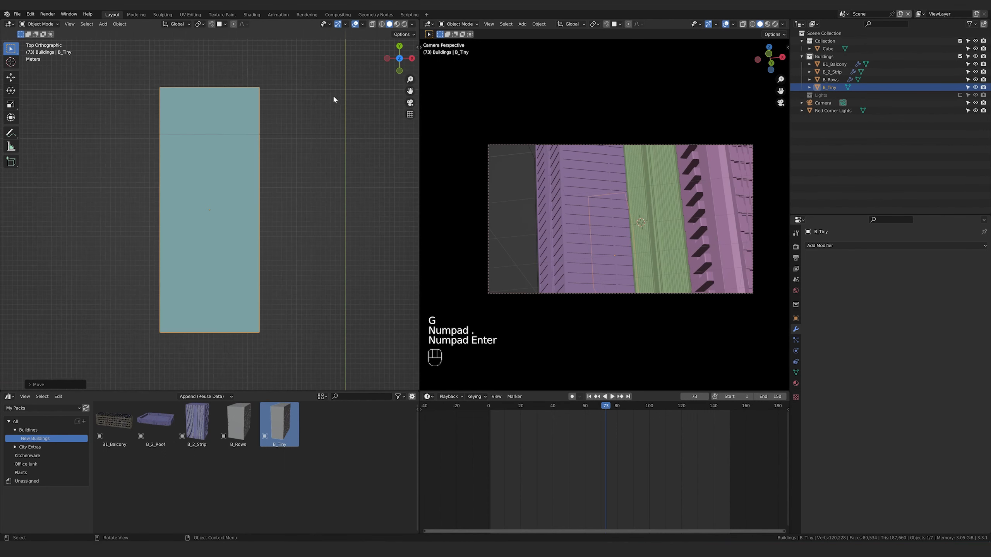
Rotate the B_Tiny building 90° and move it across the ground plane into the gap beside the rows building in the camera frame.
type("r90")
key("KP_Enter")
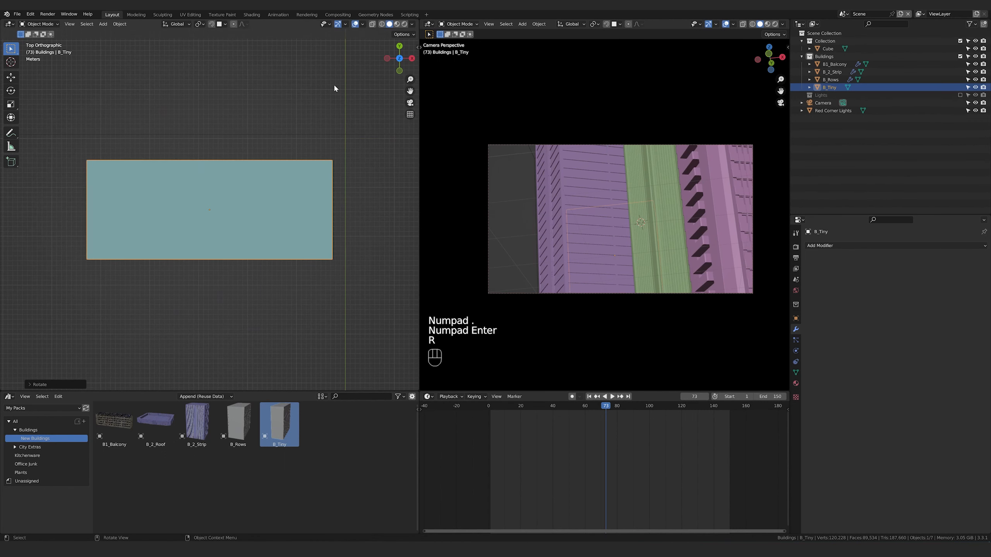
scroll(270, 200, "down", 8)
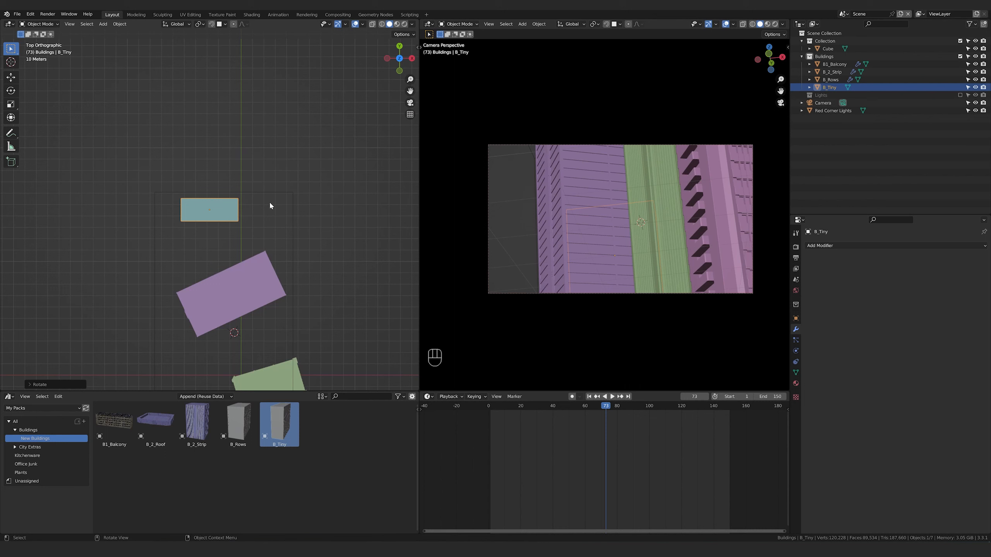
key("r")
right_click(270, 202)
key("g")
key("shift+z")
left_click(207, 188)
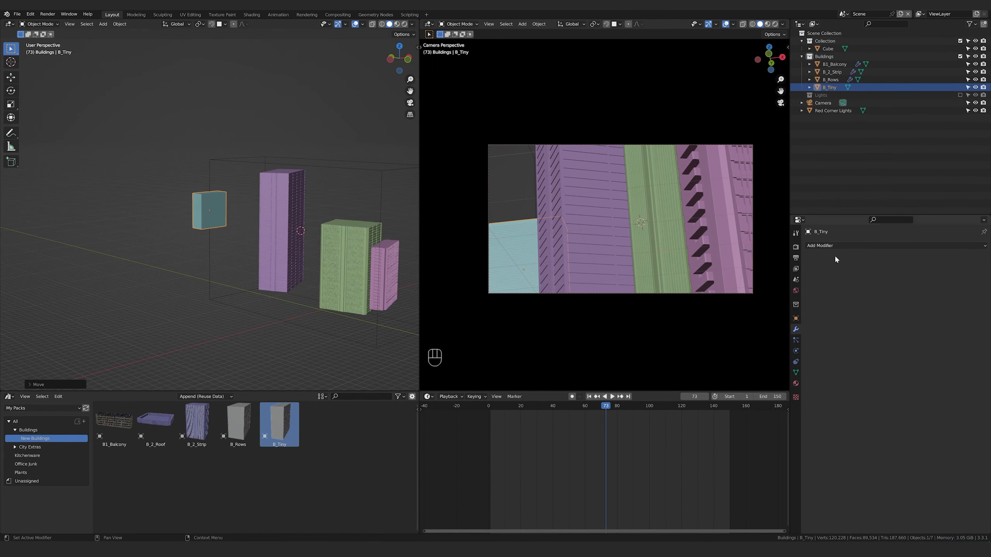
Stack B_Tiny with an Array modifier using relative offset X 0 and Z 1, and adjust its height along the Z axis.
left_click(854, 245)
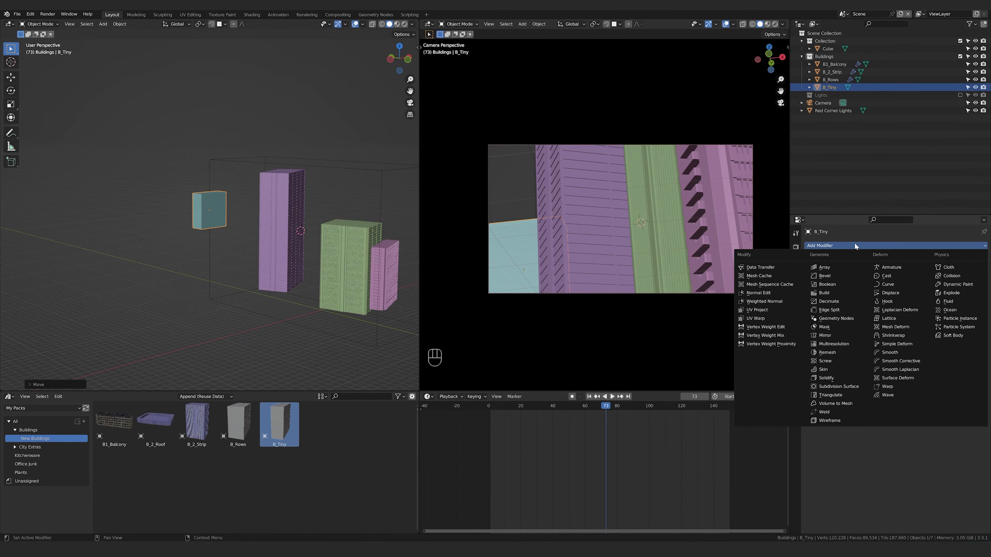
left_click(834, 268)
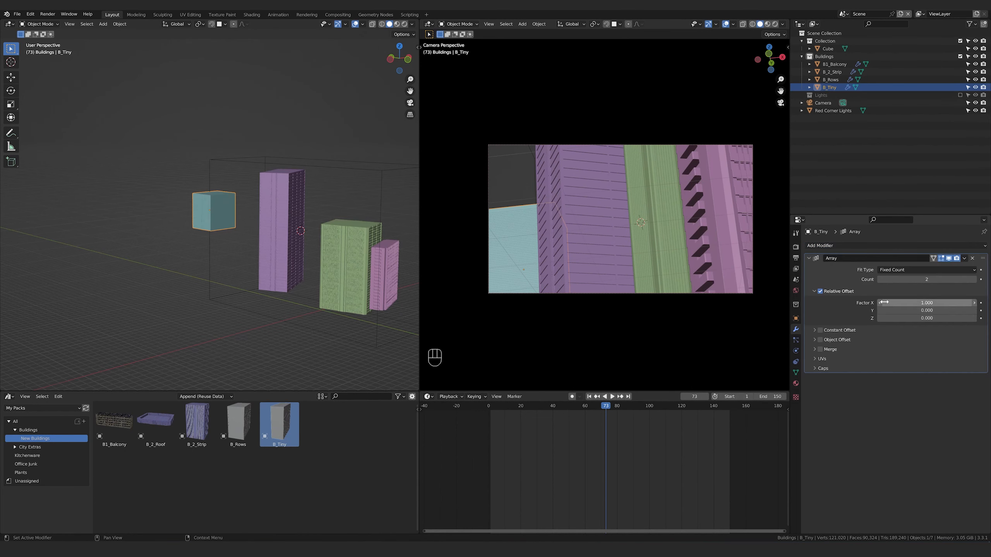
left_click(931, 318)
key("g")
key("z")
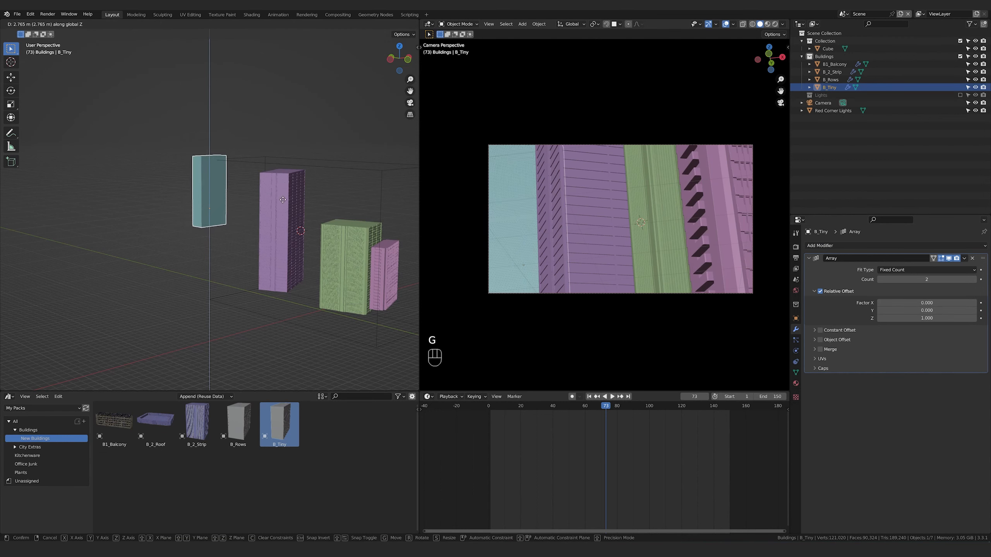
left_click(285, 203)
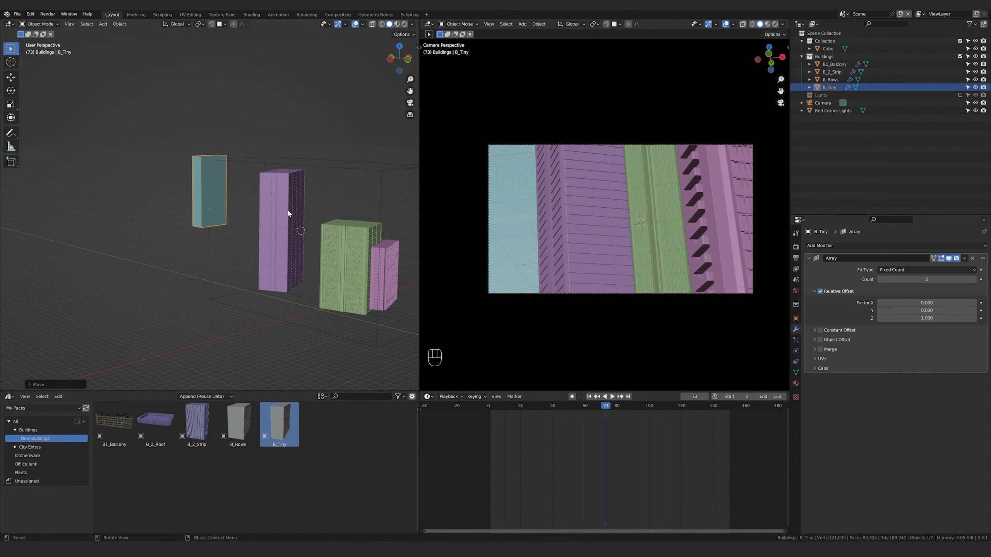
Scale up the stacked B_Tiny building and rotate it slightly around the Z axis.
key("s")
left_click(341, 168)
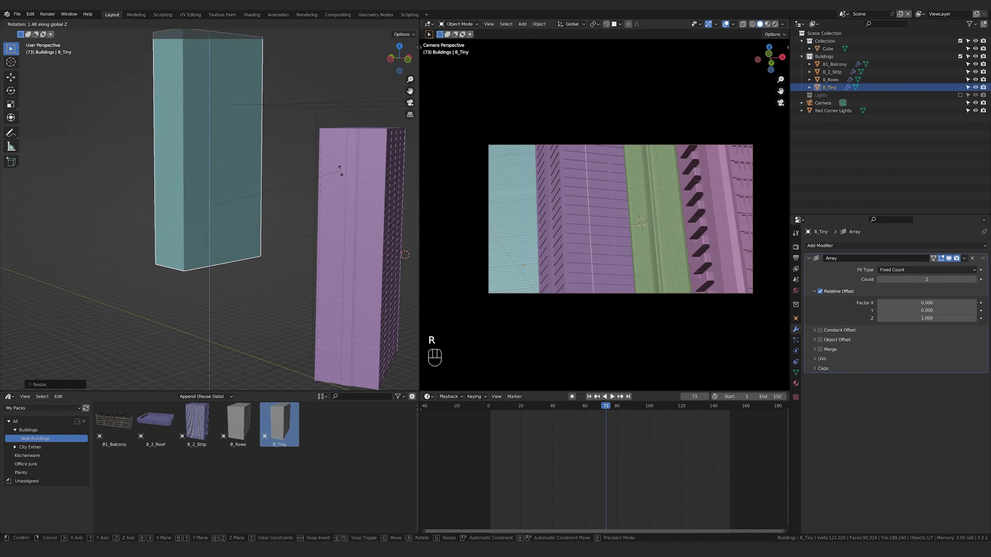
key("r")
left_click(337, 150)
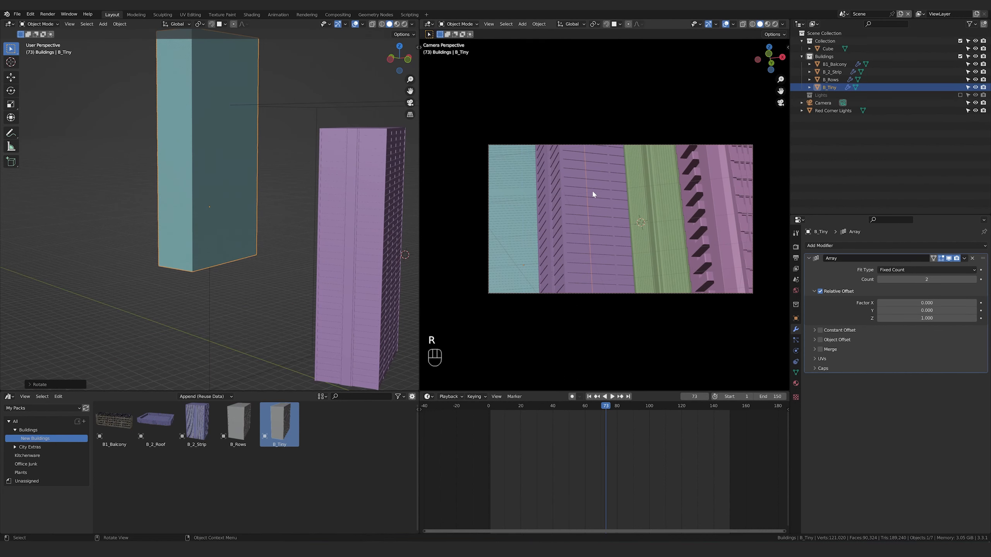
Open the camera viewport's view settings and examine the building layout from another angle.
key("n")
left_click(786, 97)
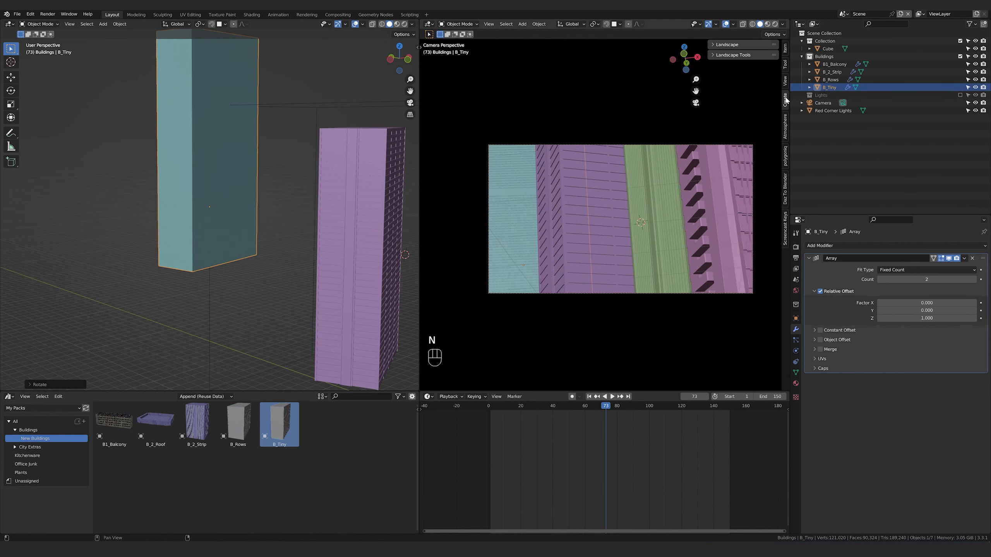
left_click(785, 83)
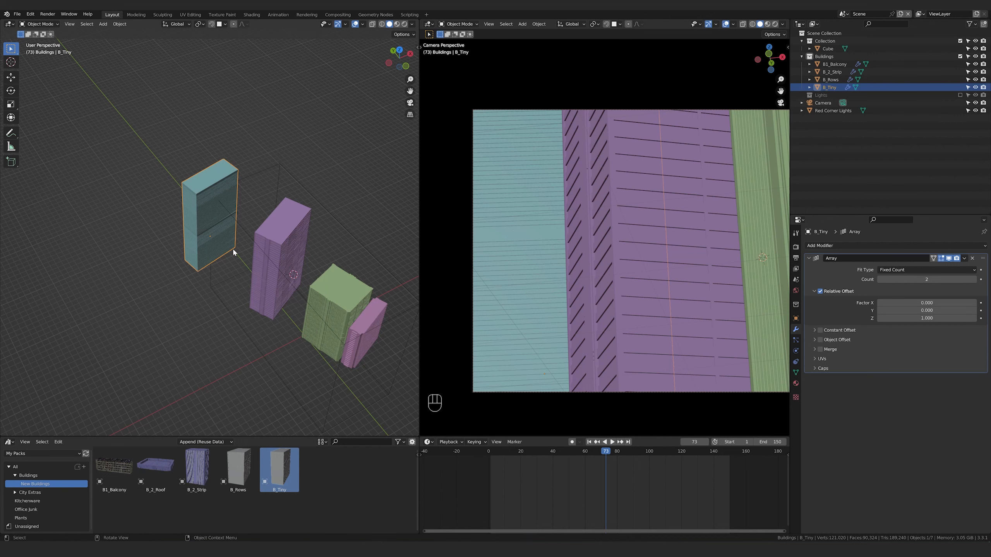
middle_click_drag(233, 253, 292, 224)
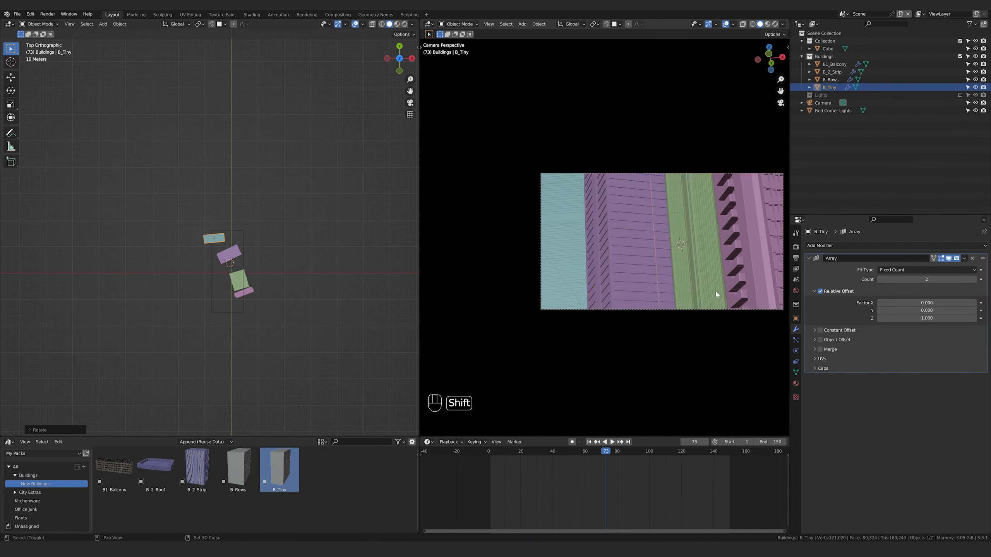
Inspect the building layout in the camera frame and in a perspective view with rendered shading.
middle_click_drag(715, 290, 651, 288, "shift")
left_click(592, 262)
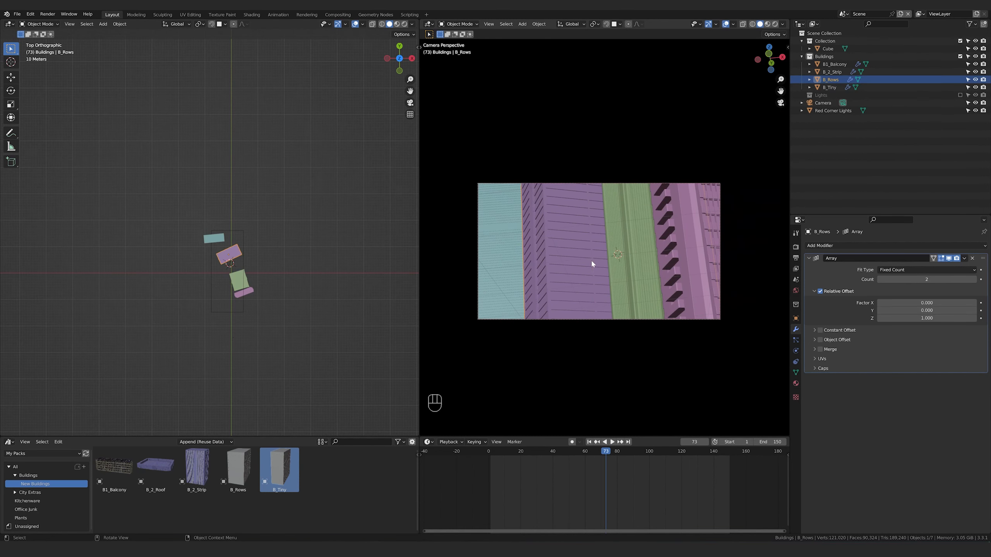
left_click(659, 265)
scroll(660, 270, "up", 3)
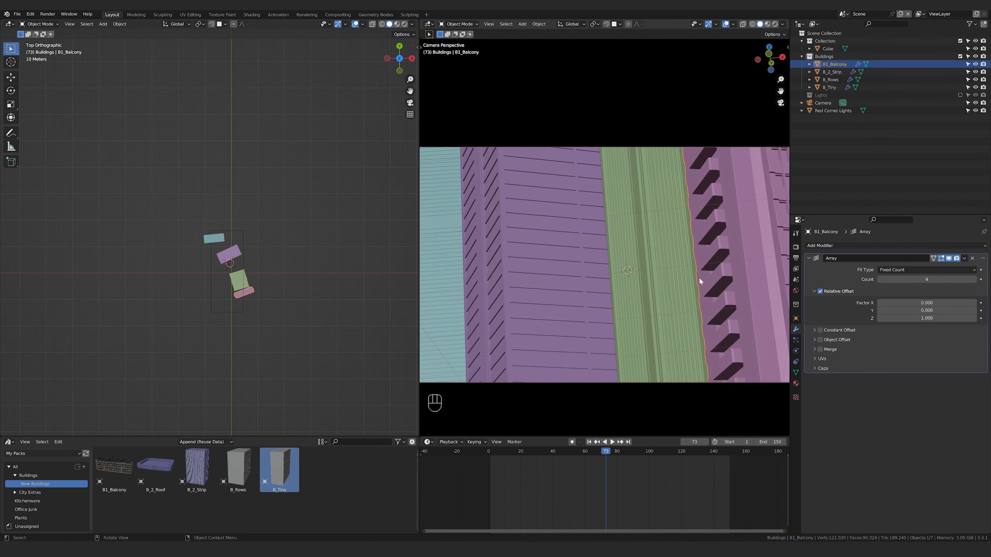
middle_click_drag(278, 313, 296, 238)
scroll(345, 111, "up", 4)
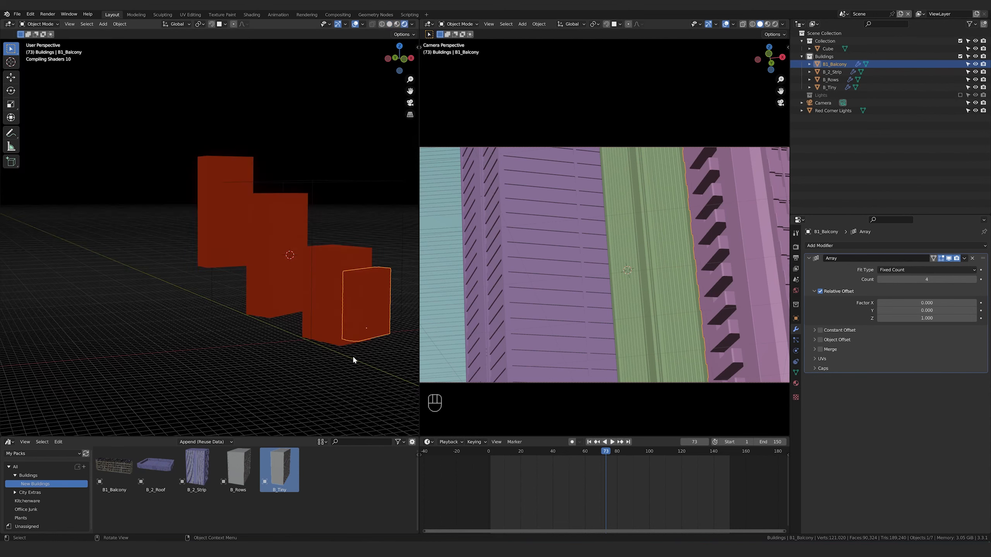
Rotate the B_Tiny building slightly around the Z axis and inspect its rendered window lights up close.
left_click(231, 200)
key("r")
key("z")
left_click(231, 204)
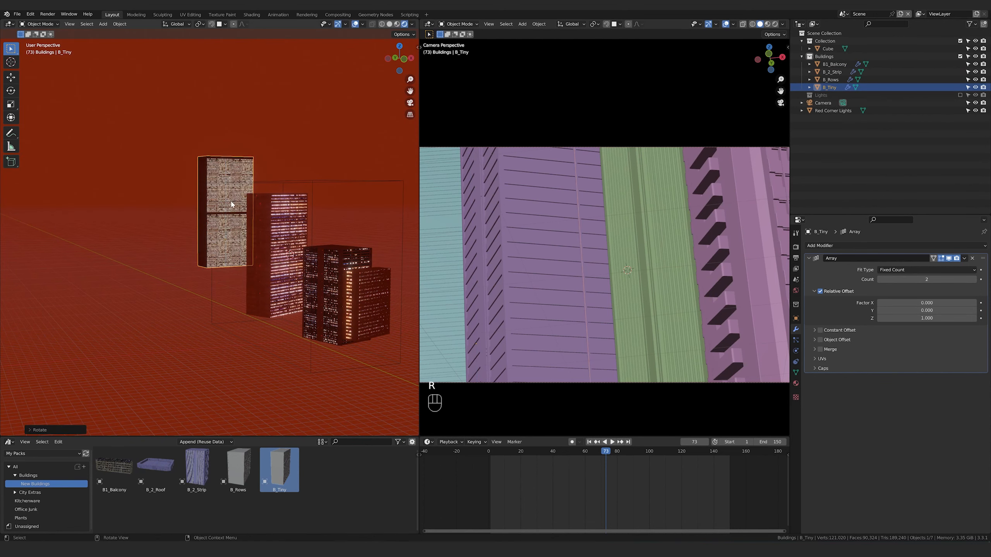
scroll(270, 245, "up", 9)
middle_click_drag(270, 244, 255, 247)
scroll(294, 263, "down", 5)
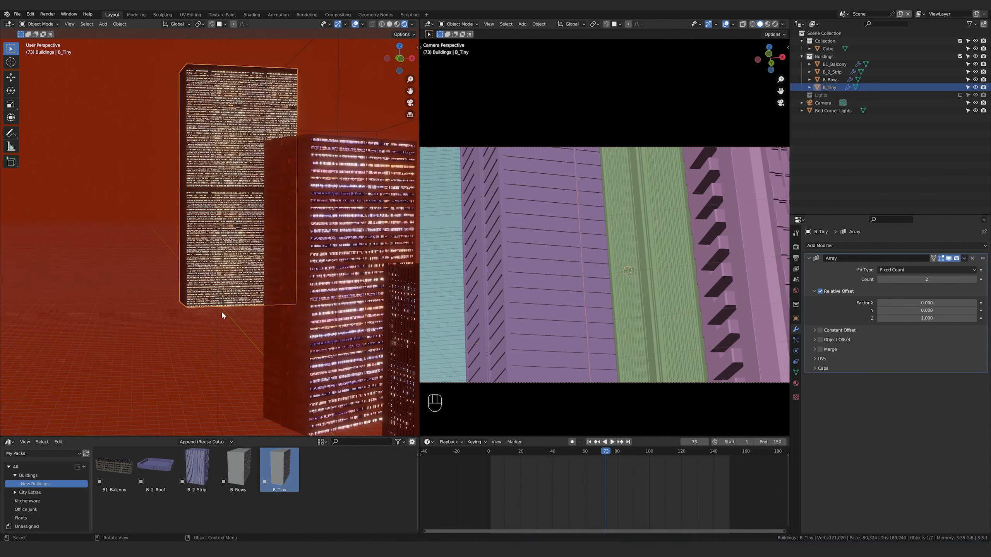
Enable the Lights collection with the camera view in rendered shading, and select its objects from Area.001 through Shadow maker.
scroll(222, 310, "down", 5)
scroll(272, 311, "up", 3)
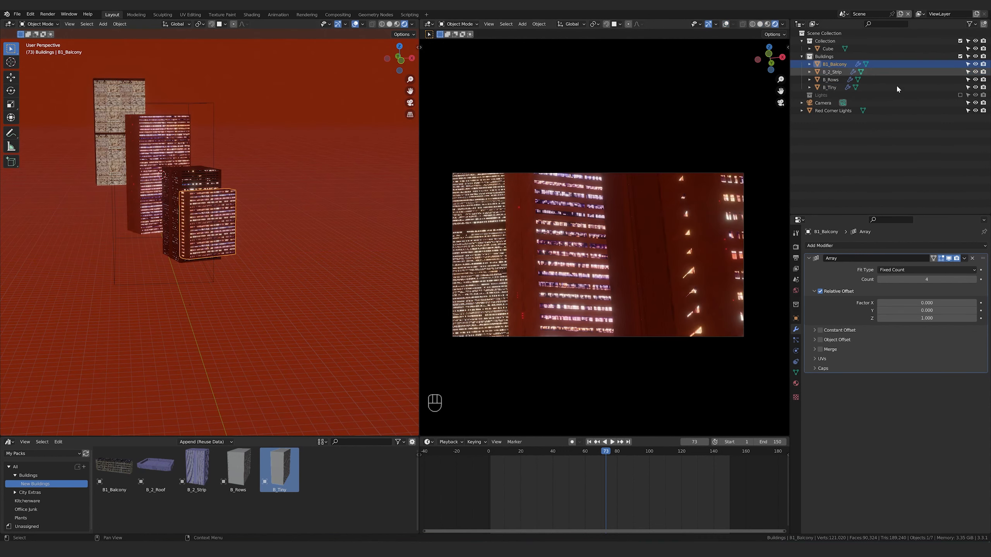
left_click(960, 96)
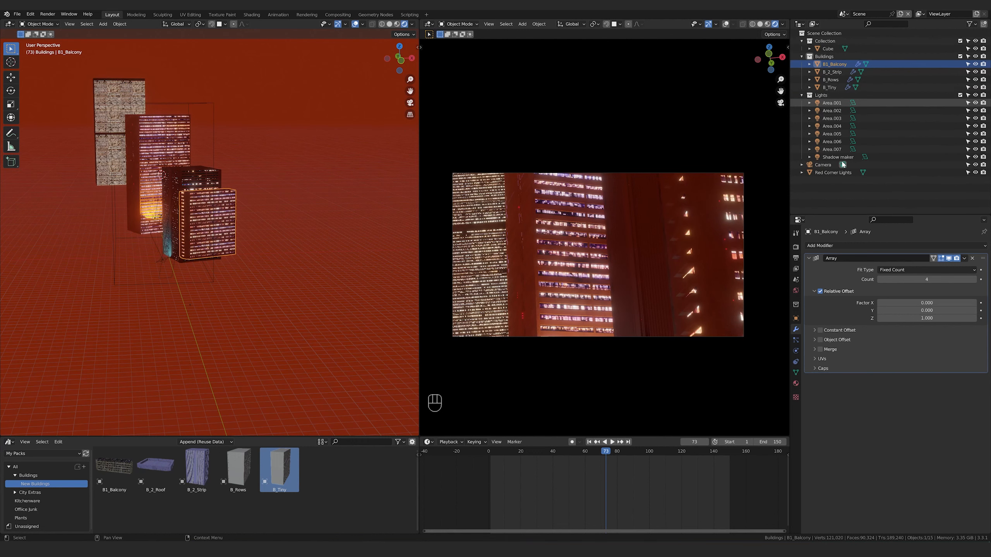
left_click(832, 104)
left_click(841, 156, "shift")
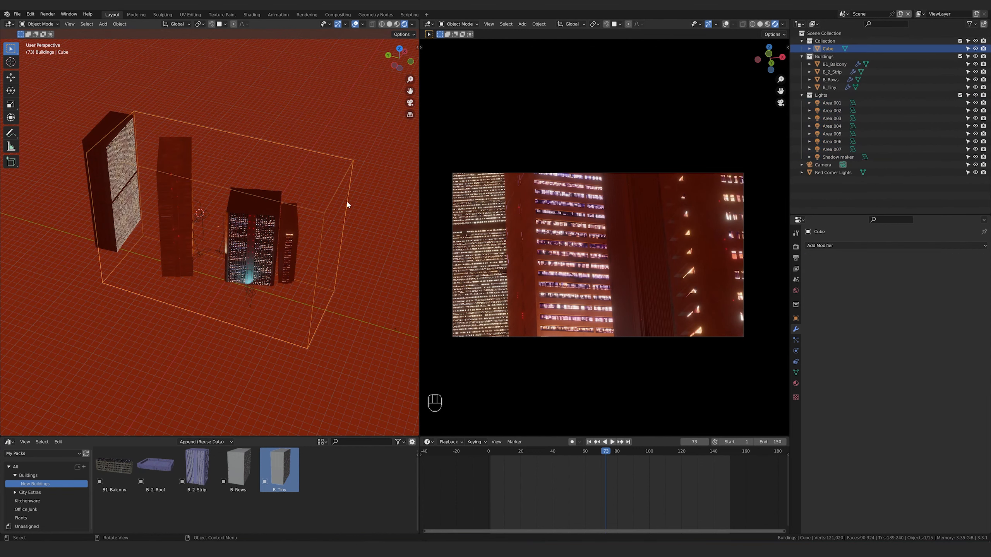
Scale up the Cube volume around the buildings, checking its extent from the top view.
middle_click_drag(347, 201, 315, 209)
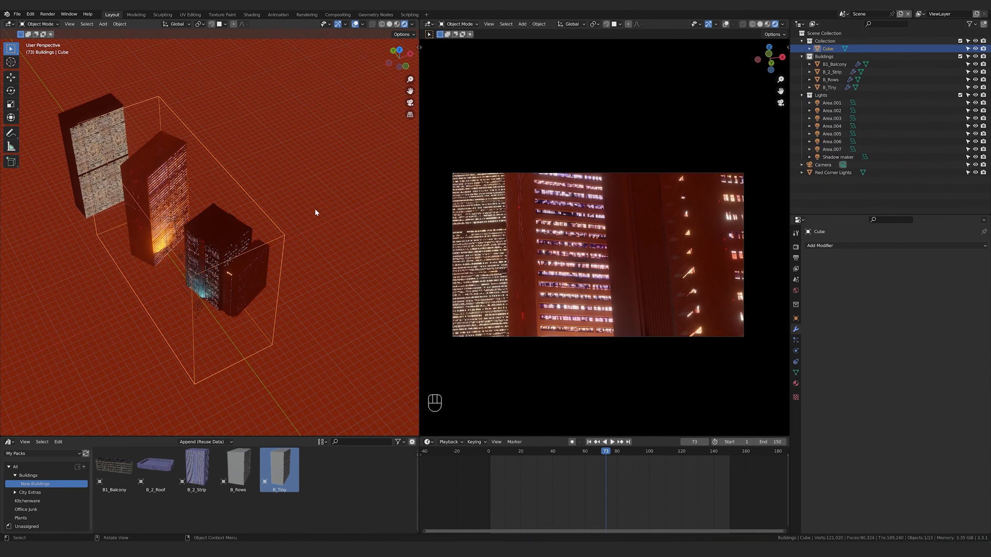
key("KP_7")
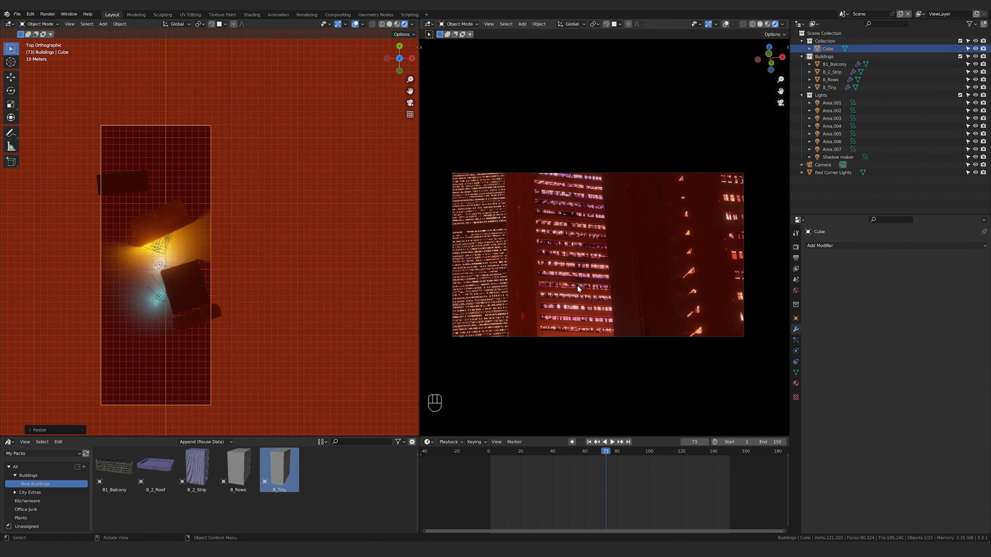
Examine the rendered windows, facade details and red lights of the buildings up close in the camera frame.
scroll(569, 272, "up", 8)
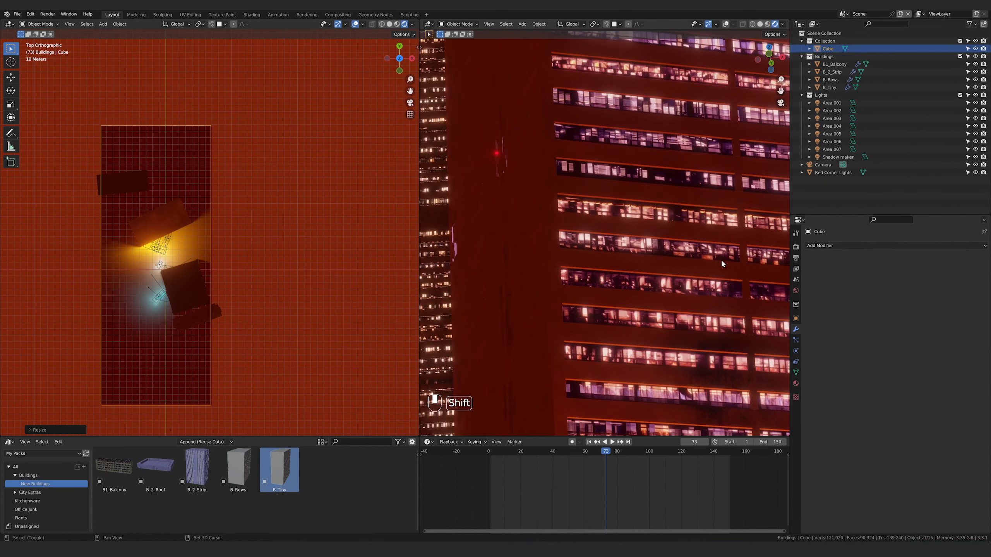
scroll(650, 357, "down", 4)
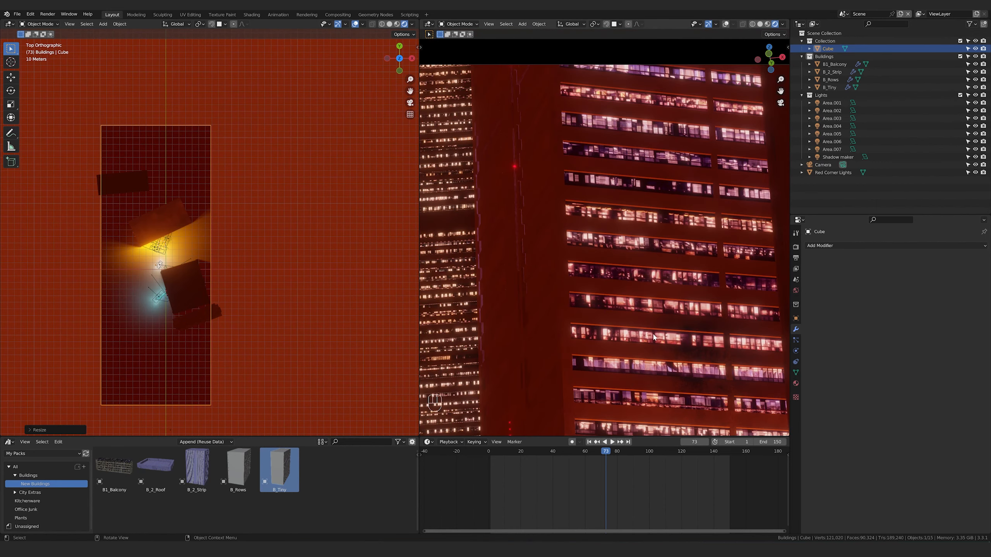
scroll(655, 336, "down", 2)
middle_click_drag(653, 336, 705, 340, "shift")
scroll(616, 223, "up", 2)
scroll(655, 297, "down", 6)
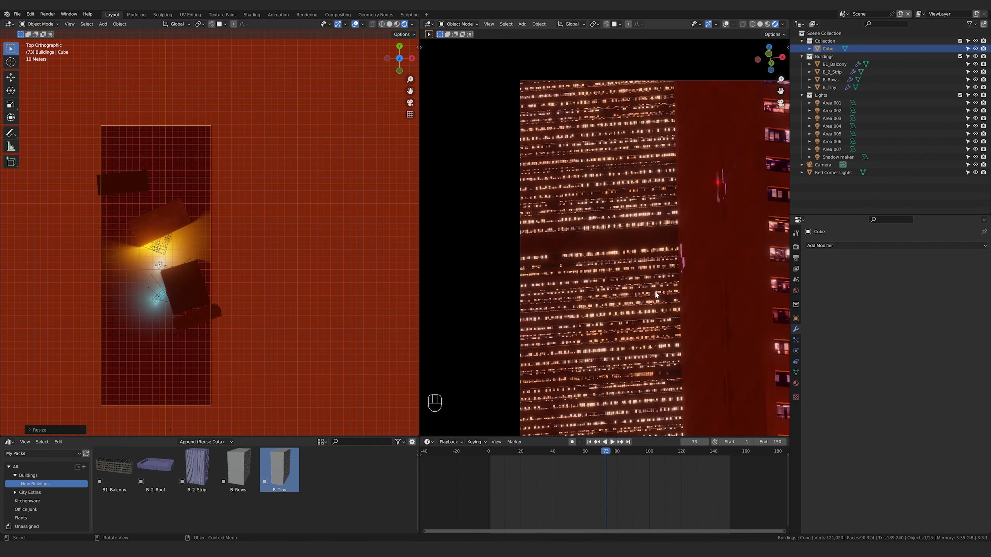
middle_click_drag(657, 307, 605, 317, "shift")
scroll(655, 293, "down", 6)
scroll(659, 316, "down", 3)
middle_click_drag(710, 315, 630, 307, "shift")
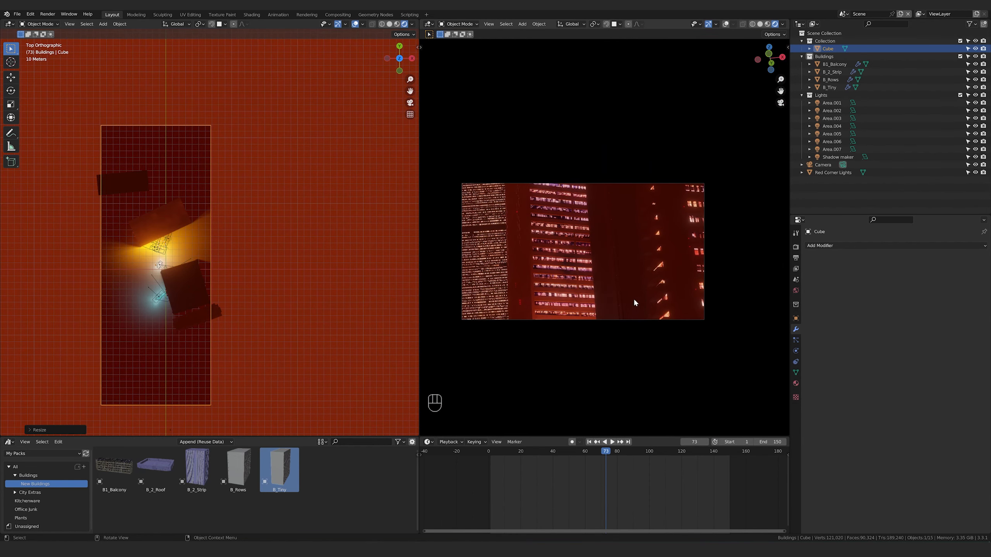
Select the B_2_Strip building, show it in solid shading, and select its Window_Lights_Row.Dimmed faces in Edit Mode.
scroll(636, 300, "up", 2)
left_click(639, 296)
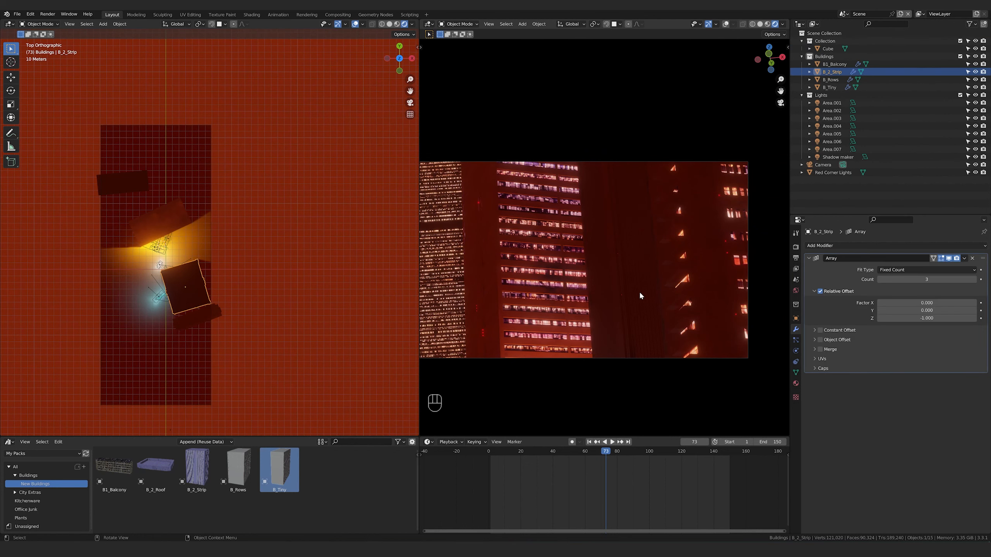
middle_click_drag(214, 303, 228, 273)
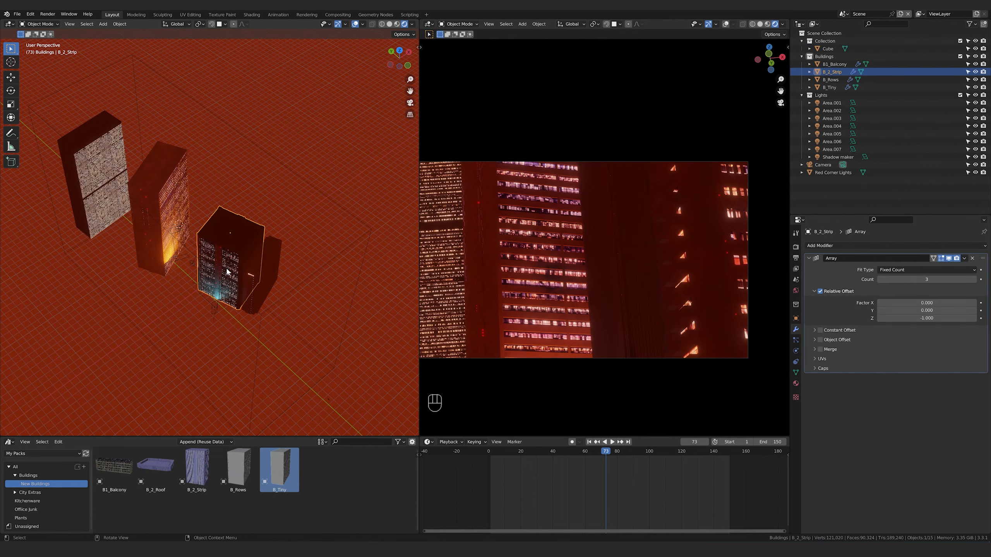
key("KP_Decimal")
key("r")
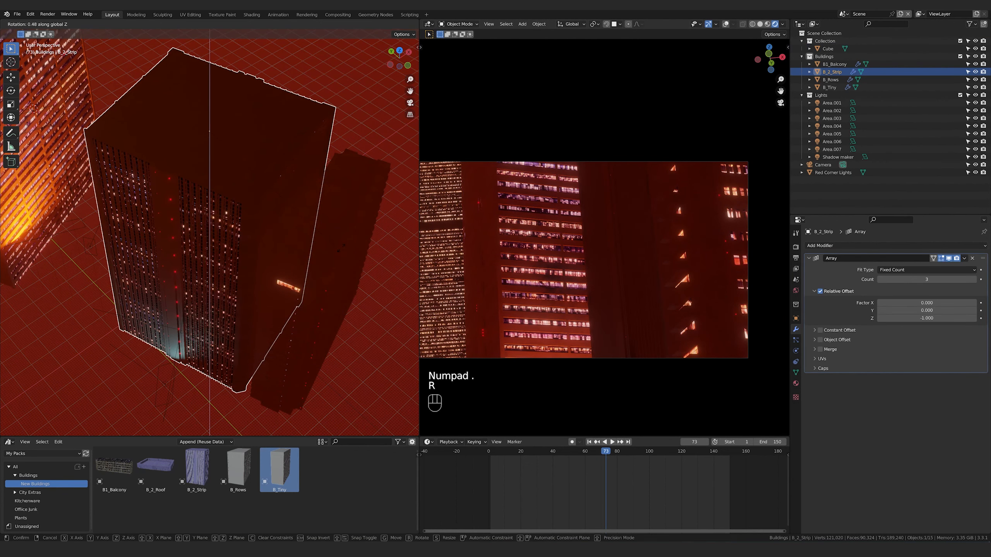
right_click(327, 230)
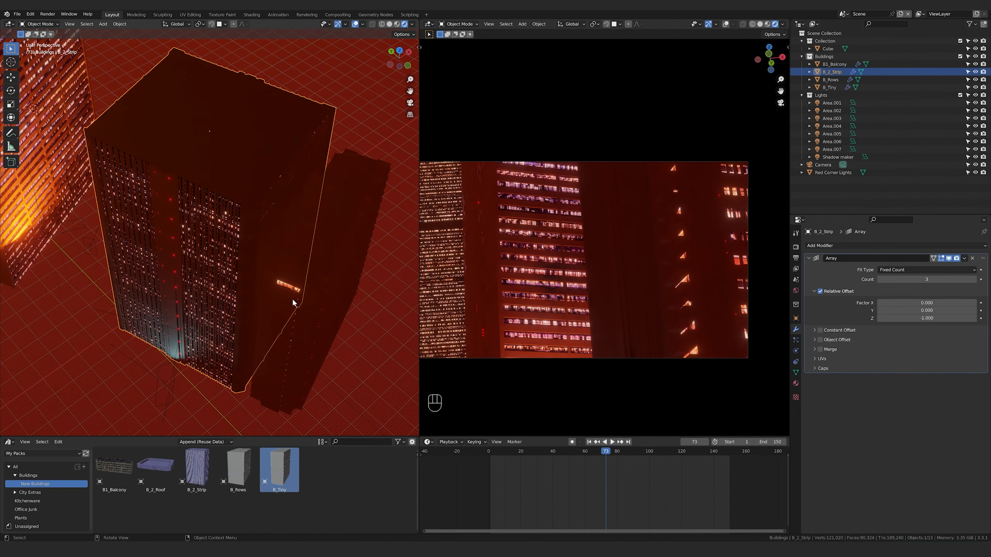
scroll(292, 299, "up", 5)
left_click(389, 25)
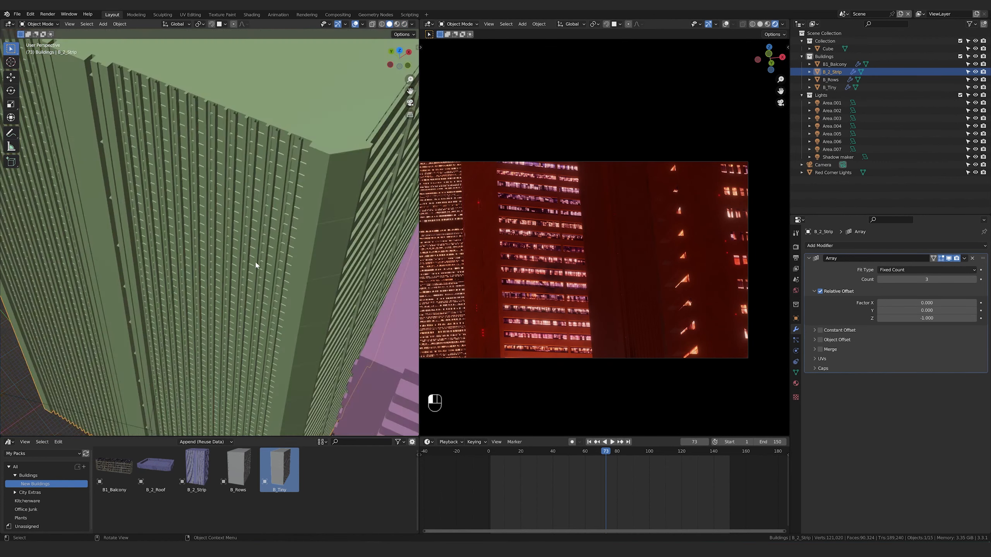
scroll(254, 261, "up", 3)
key("Tab")
middle_click_drag(305, 210, 295, 202)
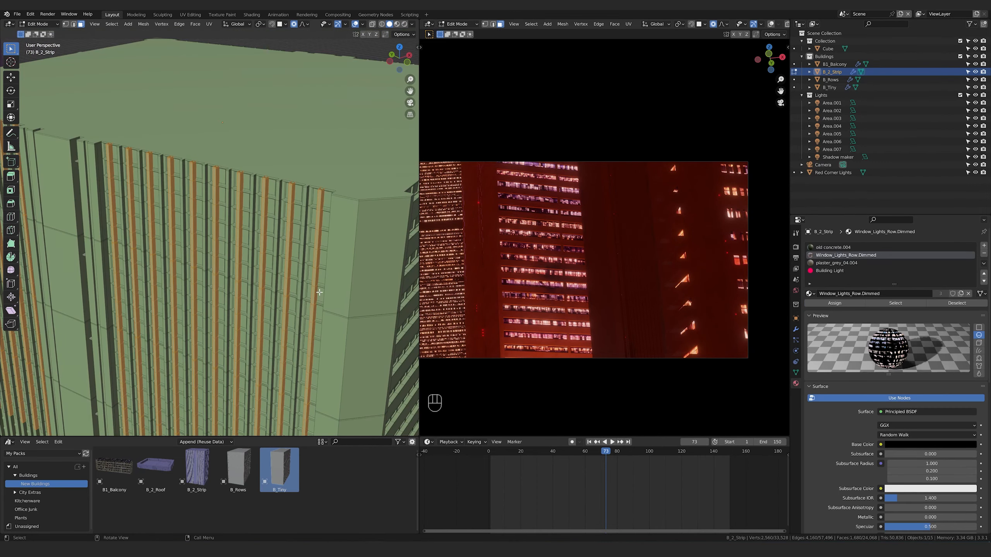
Move the selected window-light faces of B_2_Strip about 0.13 m along the Y axis.
scroll(319, 292, "up", 3)
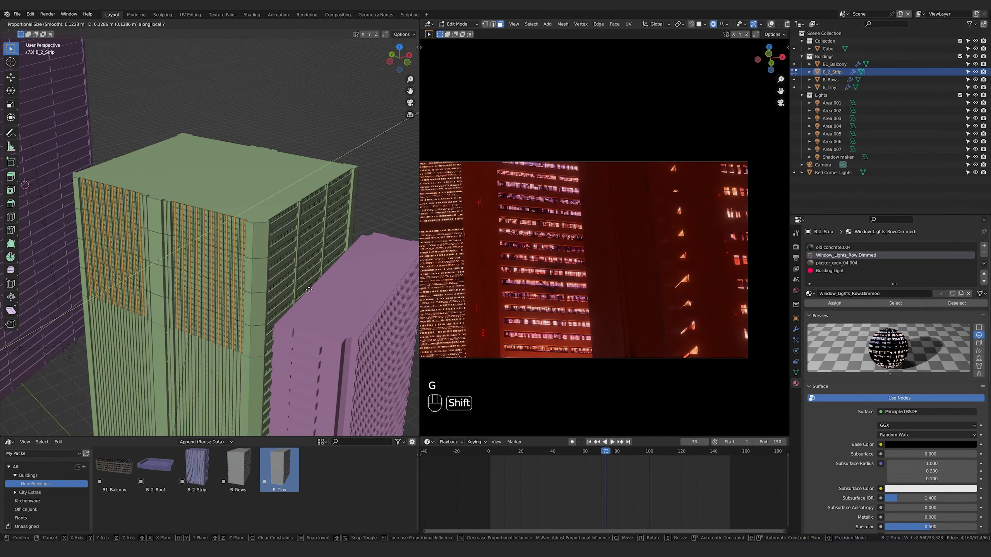
left_click(307, 287)
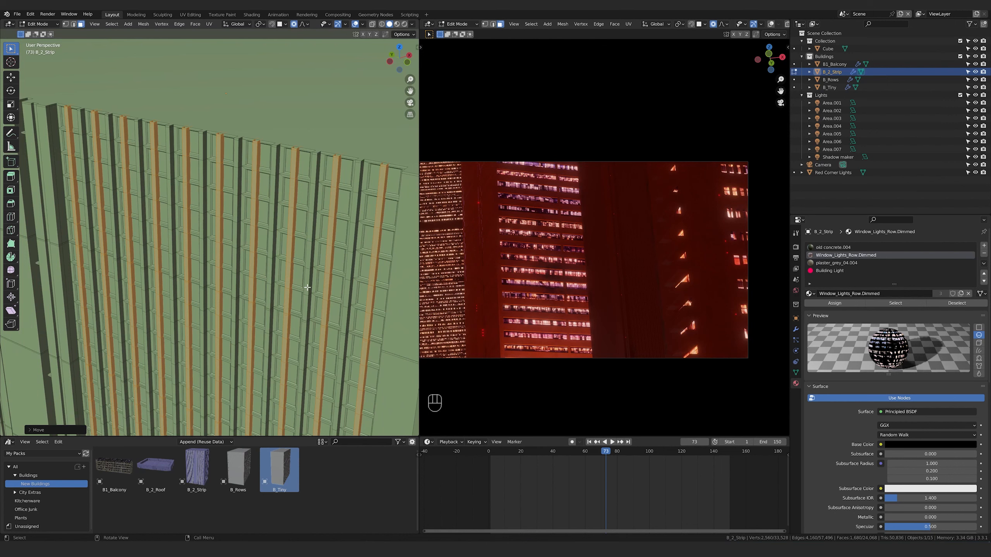
scroll(307, 288, "up", 2)
key("g")
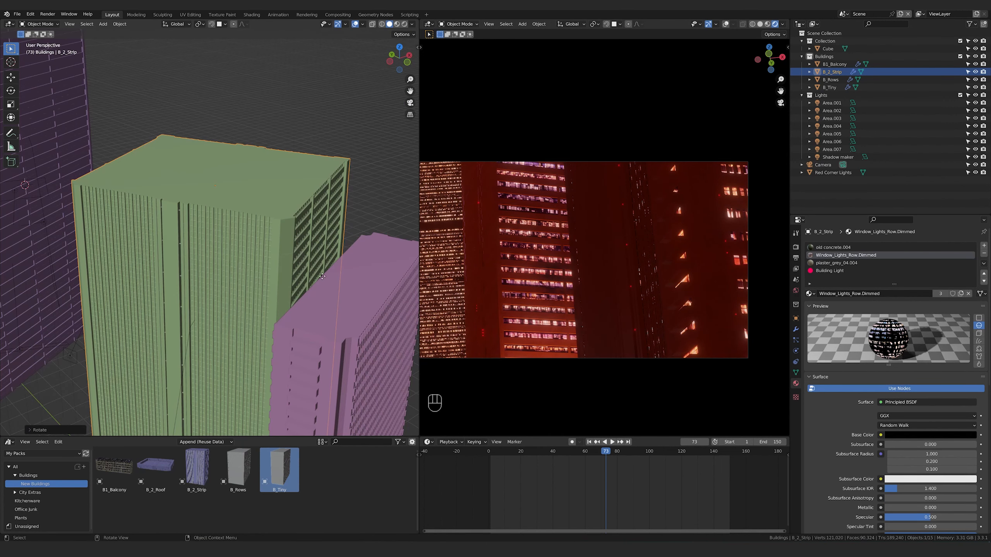
Move B_2_Strip about 5 m across the ground plane and rotate it around Z to bring its lit facades into the camera frame.
key("g")
key("shift+z")
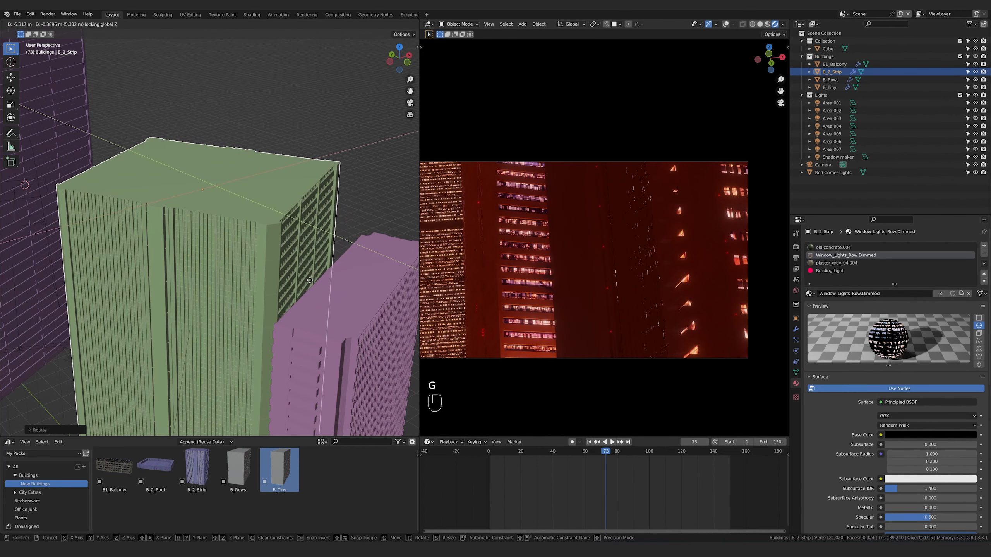
left_click(310, 284)
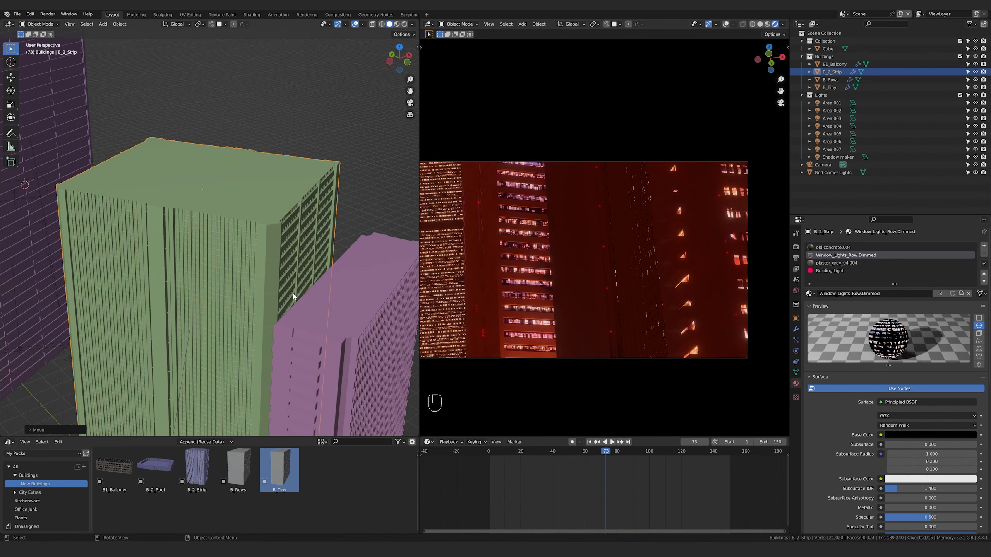
key("r")
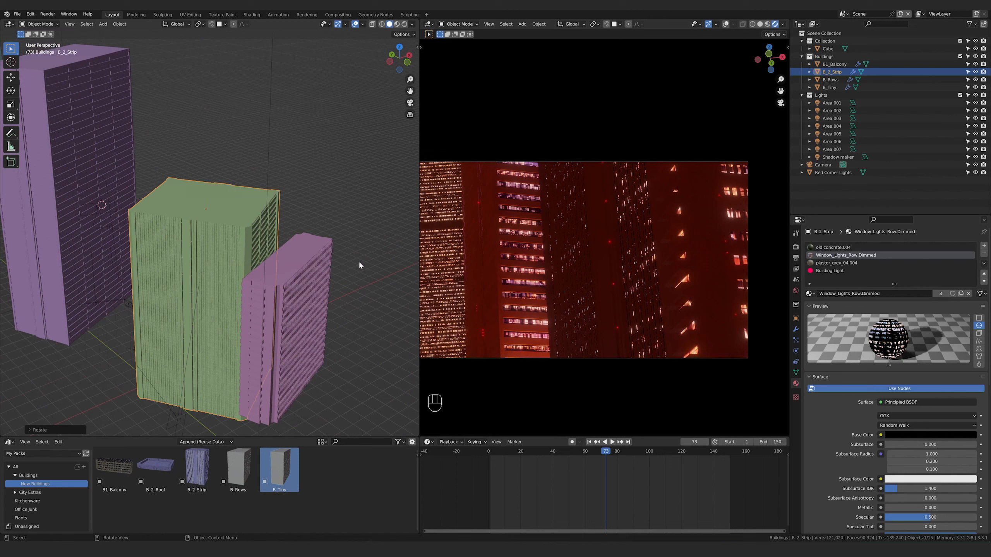
scroll(359, 265, "down", 2)
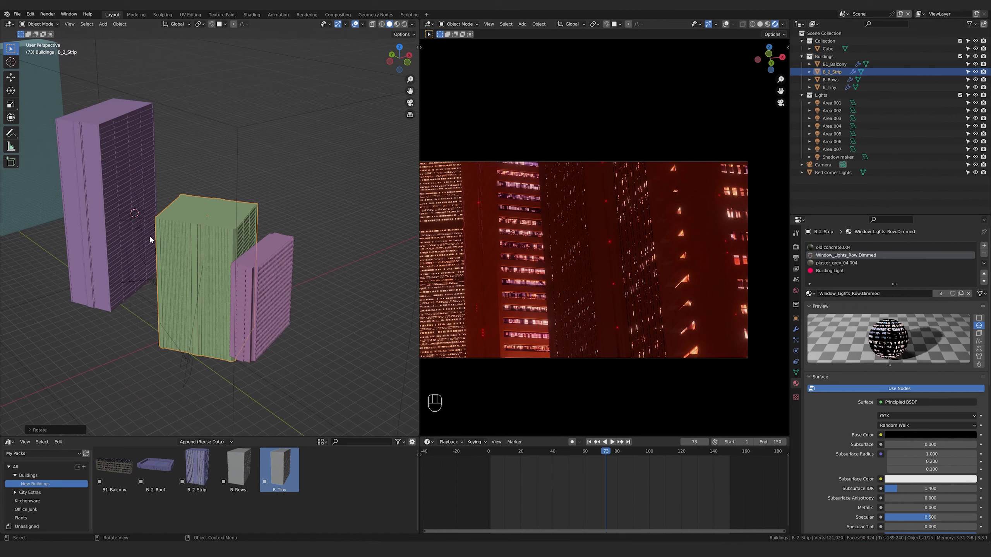
Rotate the B_Rows building about 4° around Z and reposition it across the ground plane between B_Tiny and B_2_Strip in the camera frame.
left_click(150, 183)
key("r")
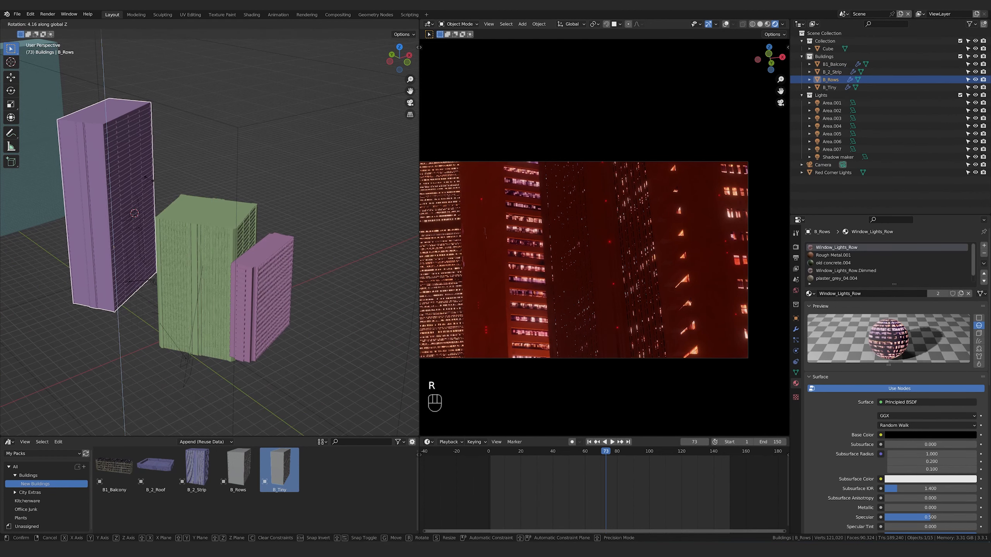
left_click(149, 183)
key("g")
key("shift+z")
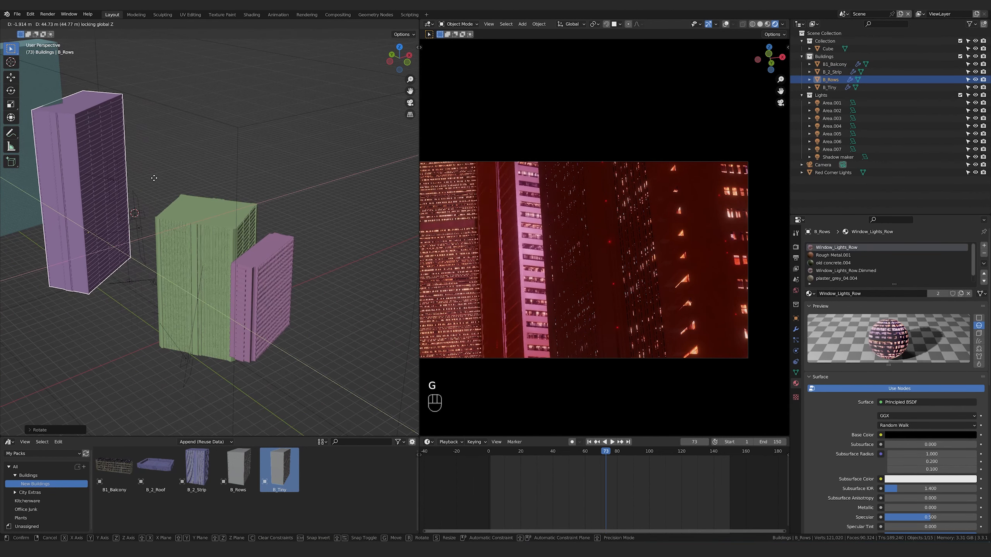
left_click(172, 184)
key("g")
key("shift+z")
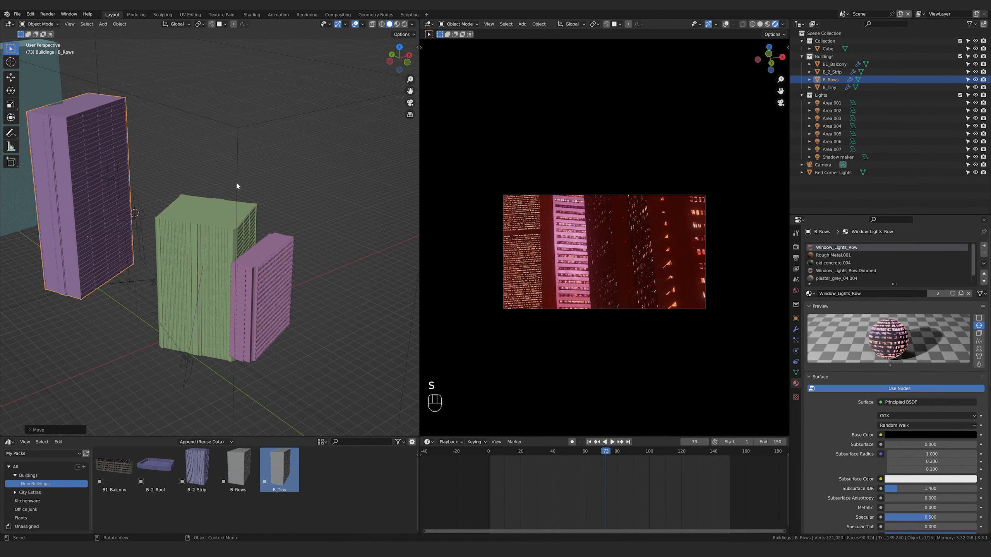
Scale B_Rows down along its local Y axis and slide it along local Y beside B_2_Strip in the camera frame.
key("s")
key("y")
key("y")
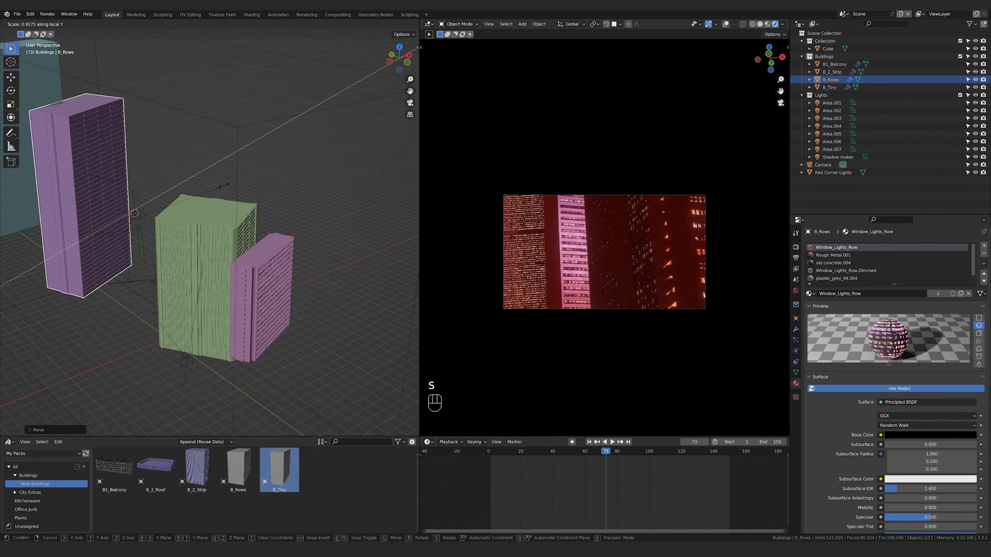
left_click(209, 191)
key("g")
key("y")
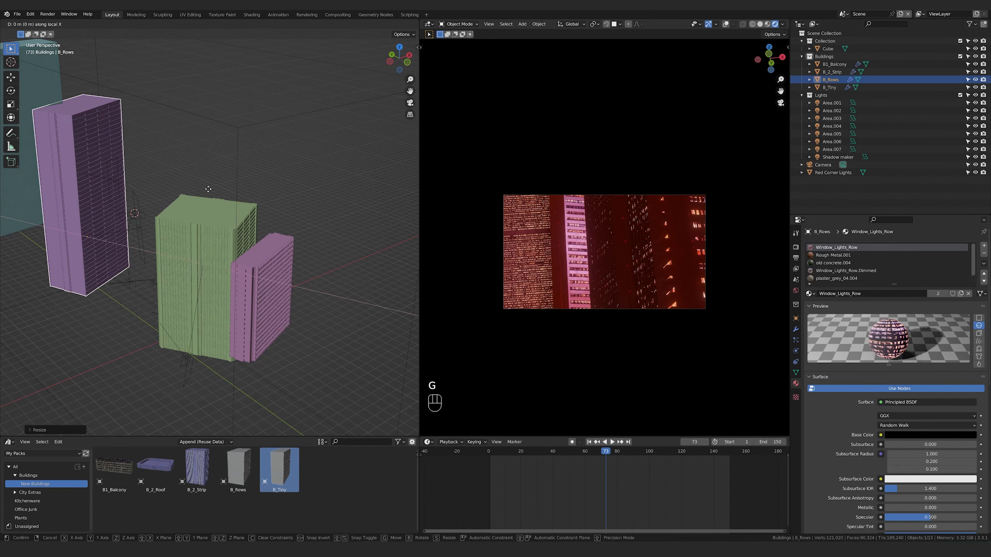
key("y")
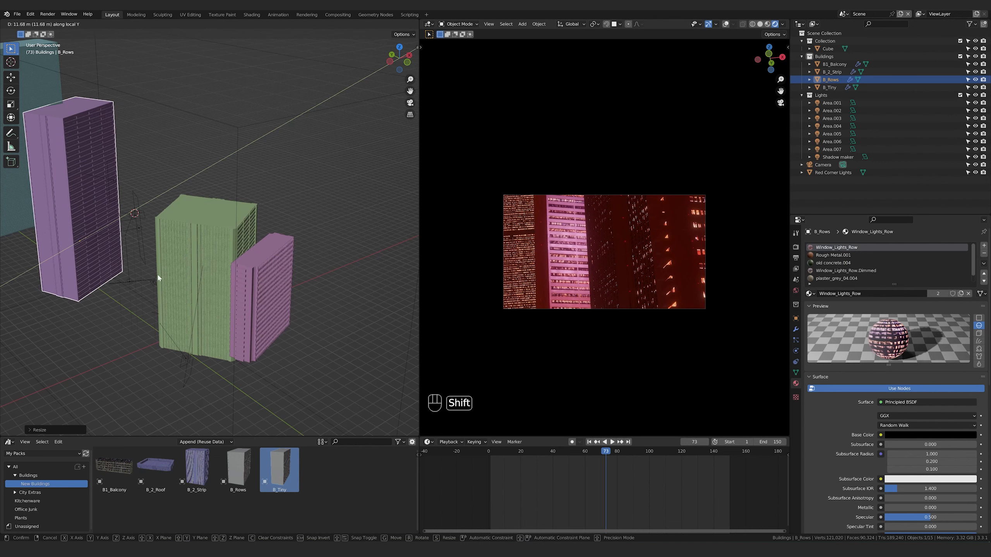
left_click(176, 261)
Rotate the area light Area.004 and move it across the ground plane to the side of B_2_Strip facing the camera.
middle_click_drag(171, 252, 215, 237)
left_click(195, 279)
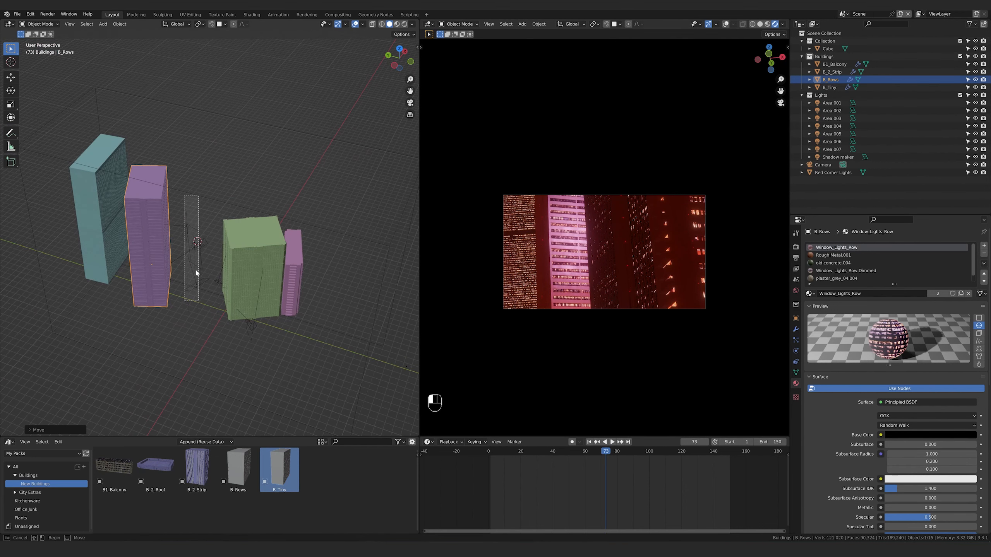
key("r")
key("KP_7")
key("g")
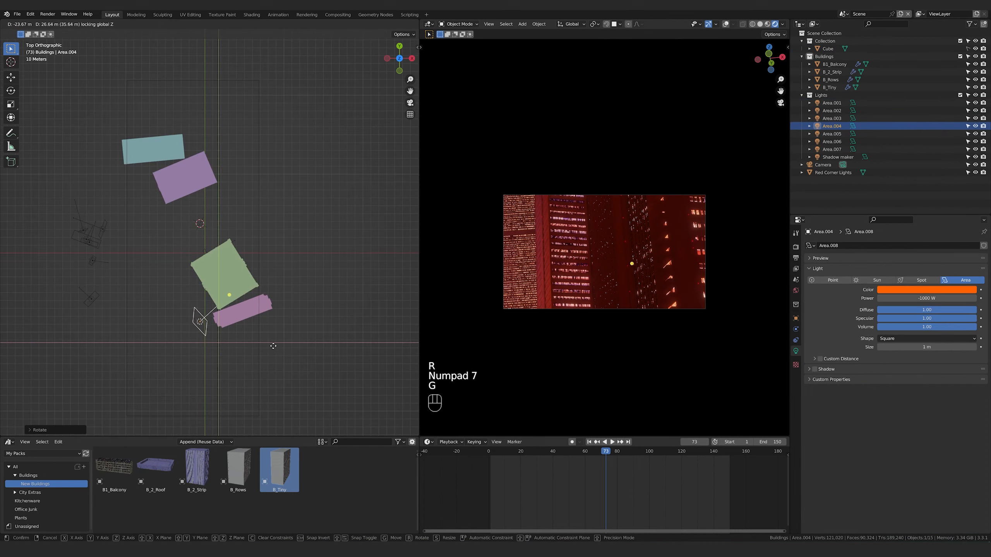
left_click(277, 342)
scroll(692, 280, "up", 3)
scroll(693, 279, "up", 1)
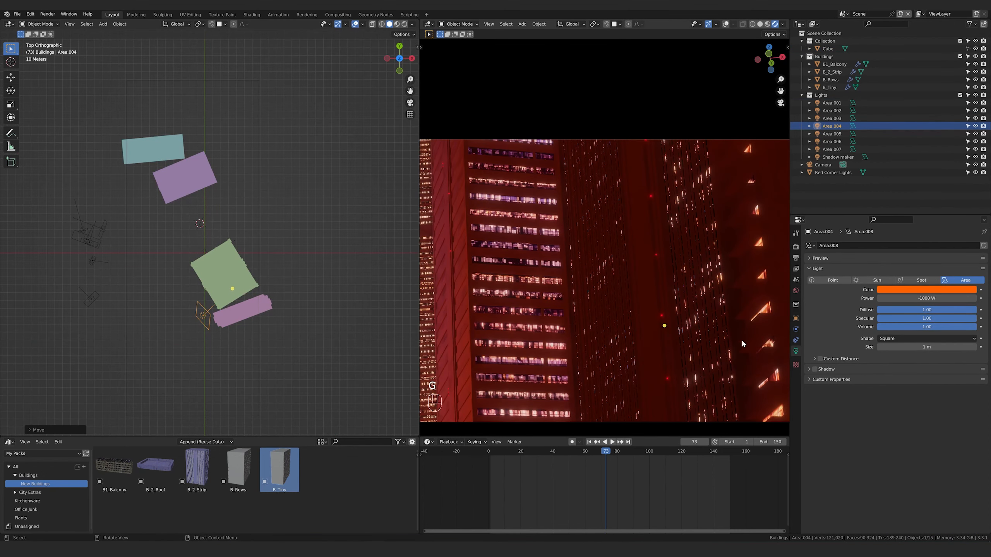
Rotate Area.004 again and shift it toward the B_2_Strip corner next to B1_Balcony.
scroll(723, 317, "down", 2)
middle_click_drag(271, 308, 357, 259)
key("r")
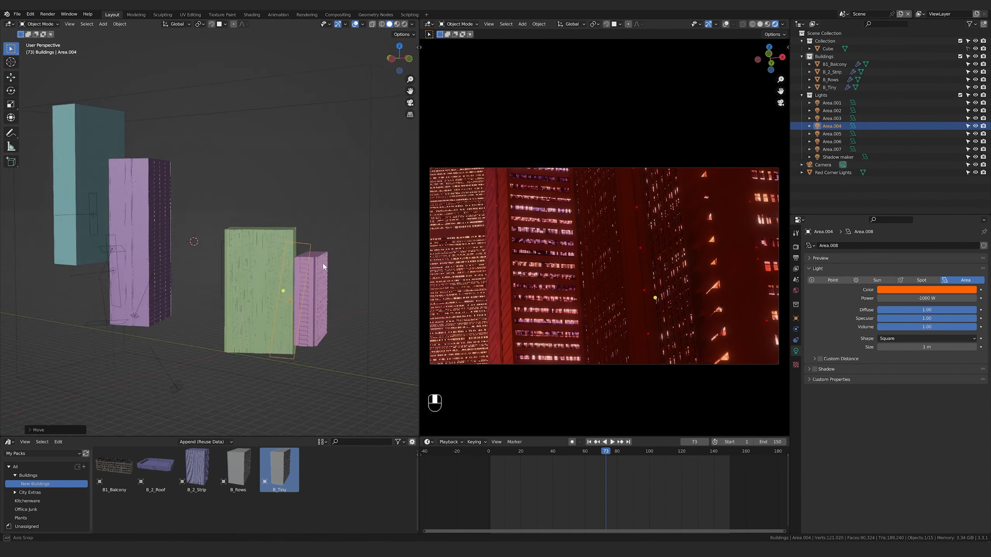
left_click(329, 250)
key("g")
left_click(363, 279)
scroll(365, 281, "up", 5)
scroll(276, 277, "down", 3)
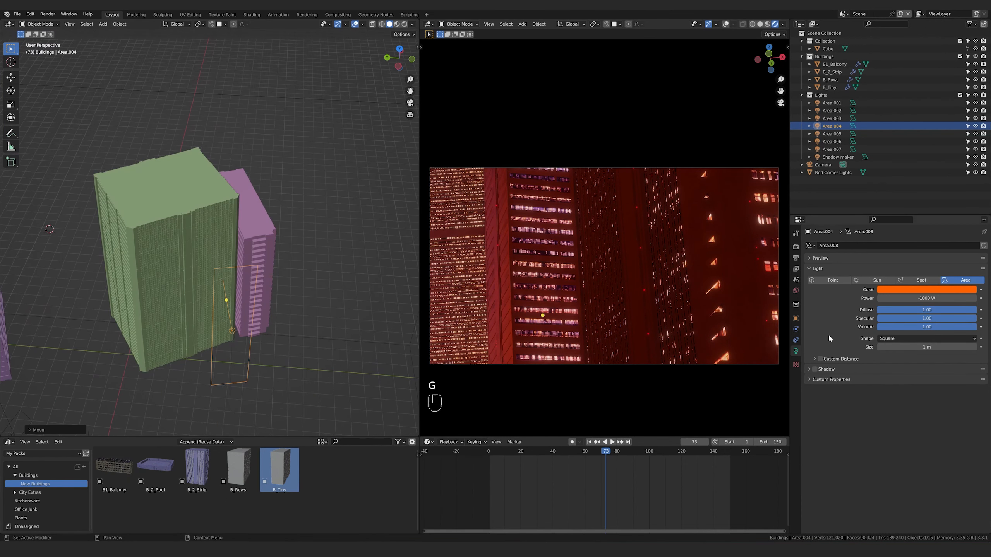
Adjust the aim of Area.004 with two free rotations at the corner between B_2_Strip and B1_Balcony.
key("KP_Decimal")
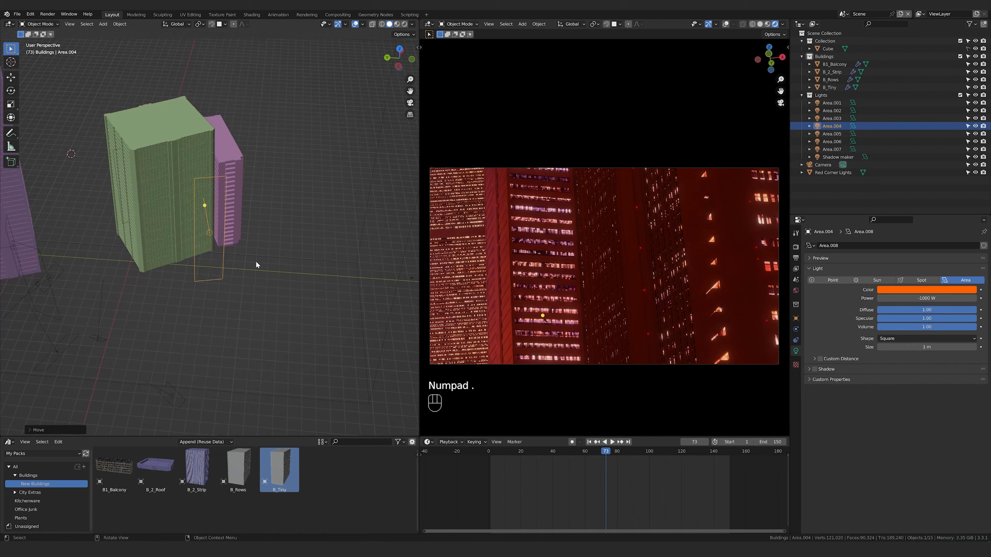
scroll(258, 264, "up", 3)
middle_click_drag(267, 195, 204, 319, "shift")
key("r")
left_click(291, 350)
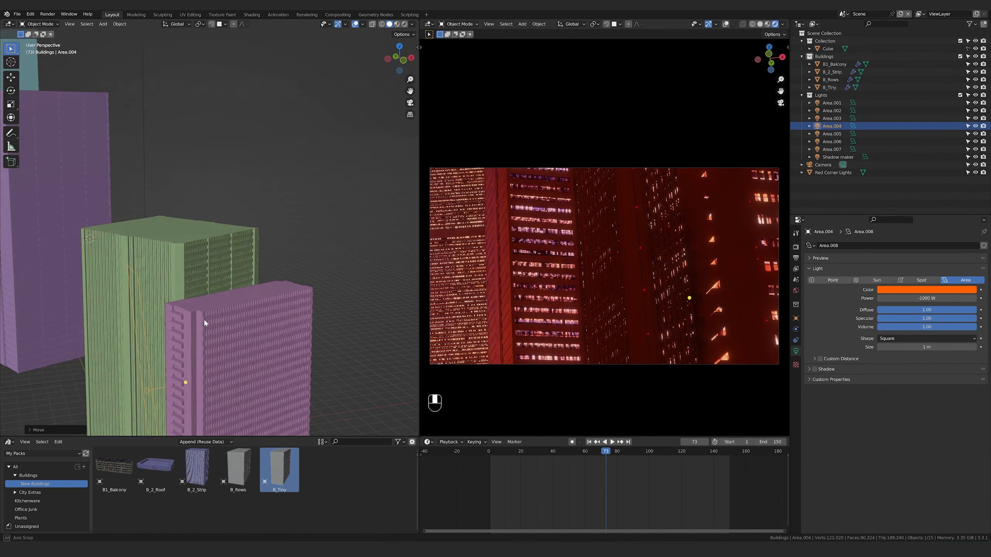
scroll(177, 310, "down", 5)
key("r")
left_click(262, 328)
Turn Area.004 about 4° around the global Z axis.
middle_click_drag(262, 328, 342, 371)
scroll(303, 332, "up", 2)
key("r")
key("z")
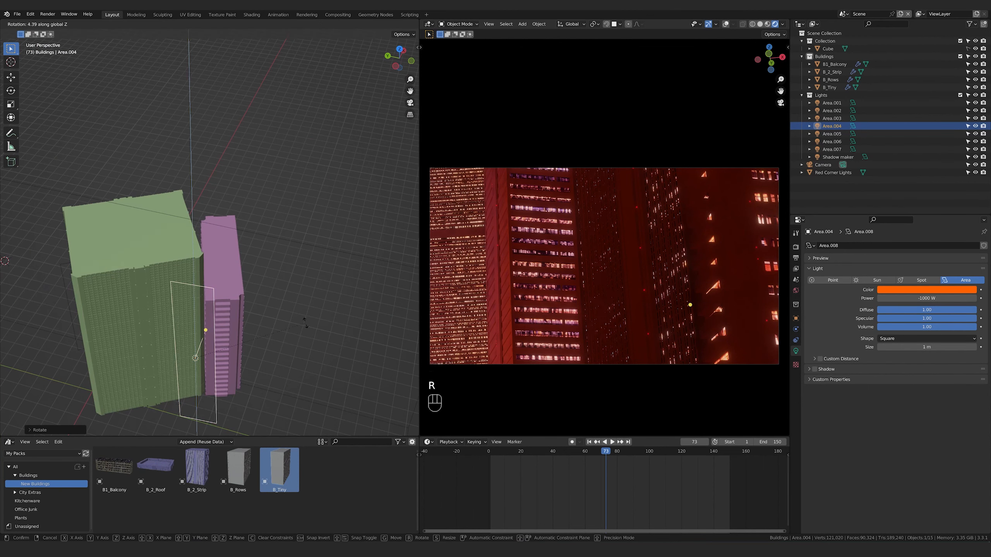
left_click(306, 321)
Move Area.004 about 3 m across the ground plane and rotate it about 27° around Z.
key("g")
key("shift+z")
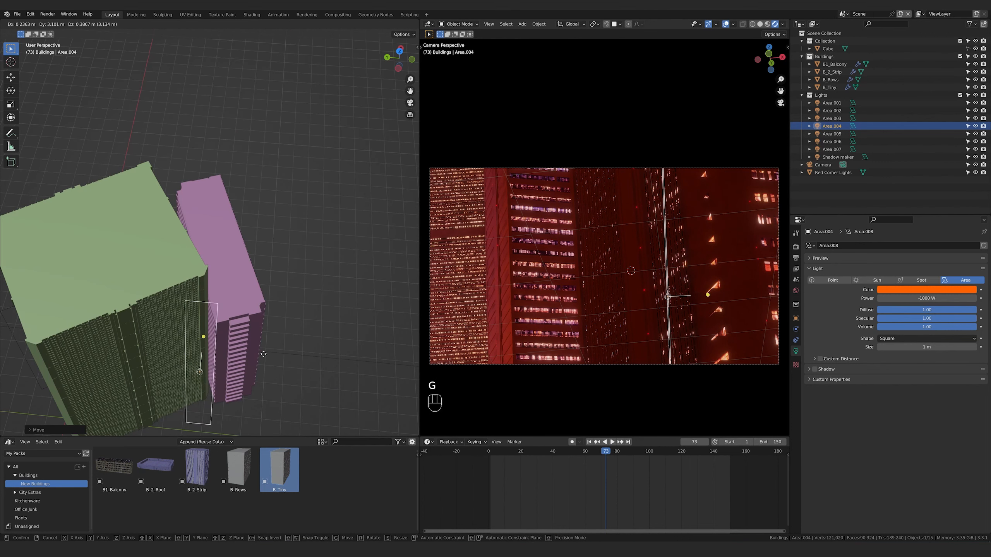
left_click(263, 356)
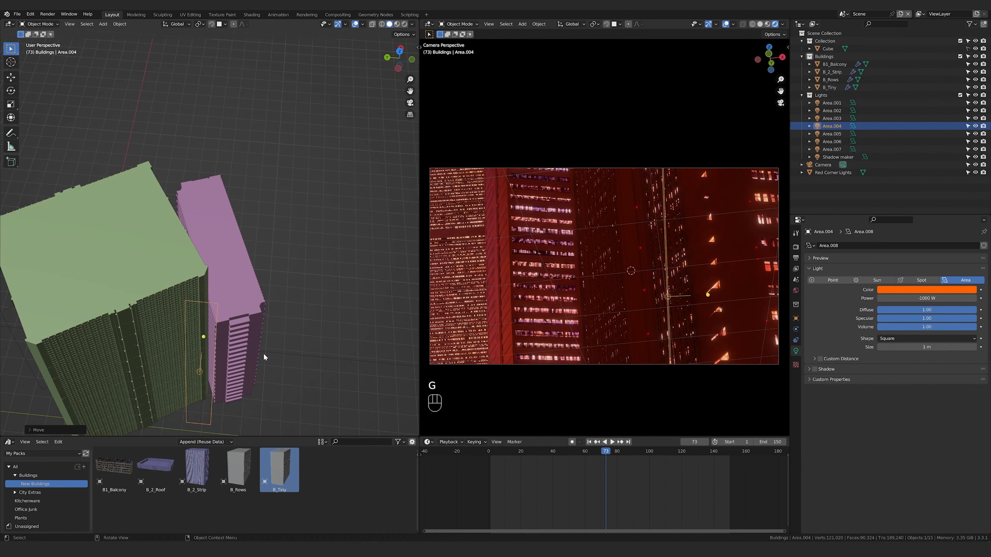
key("r")
key("z")
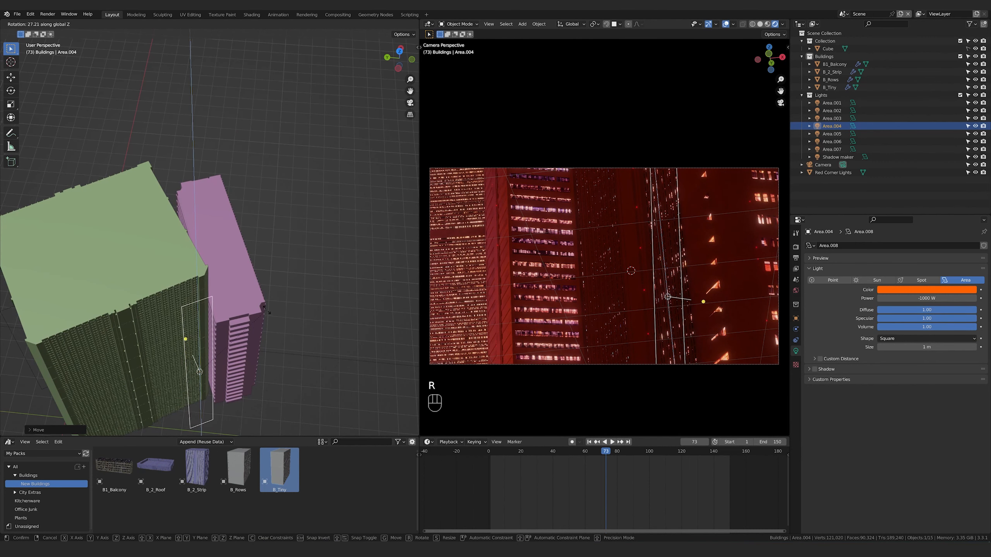
left_click(267, 310)
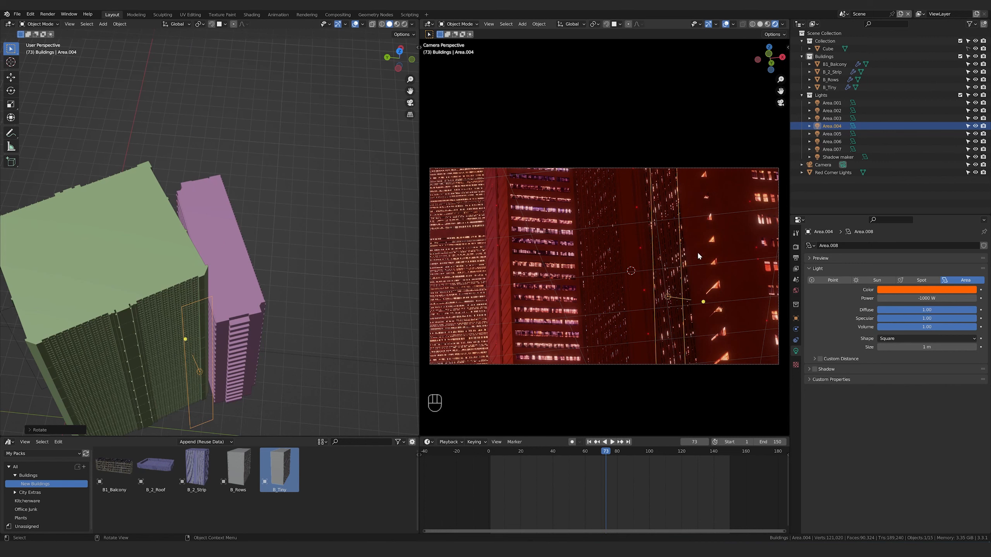
Duplicate Area.004 onto the B1_Balcony building, then rotate the copy around Z and reposition it before the narrow facade.
key("shift+d")
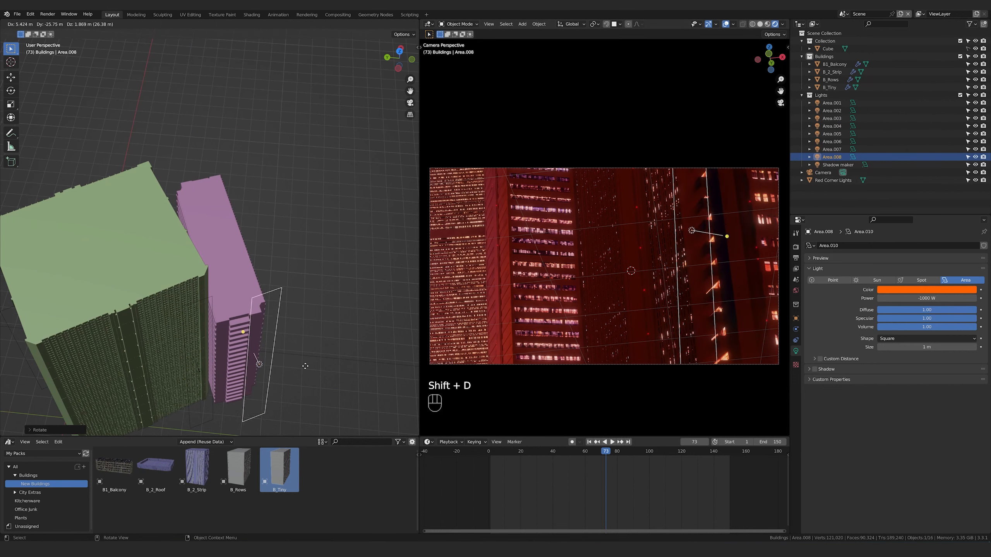
left_click(340, 350)
key("r")
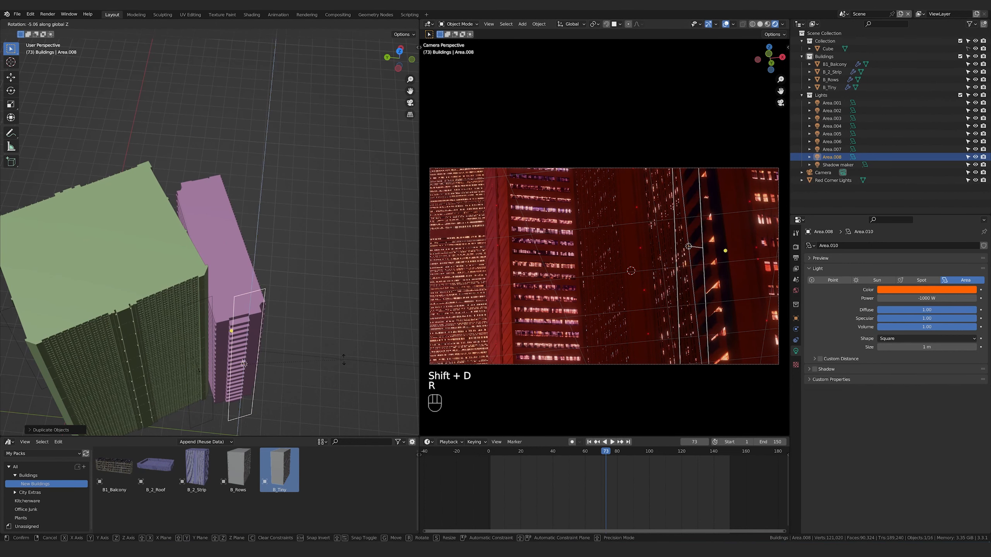
left_click(342, 357)
key("g")
left_click(344, 370)
Duplicate the B1_Balcony light toward the building's long facade and rotate the copy around Z.
middle_click_drag(345, 369, 336, 305)
key("shift+d")
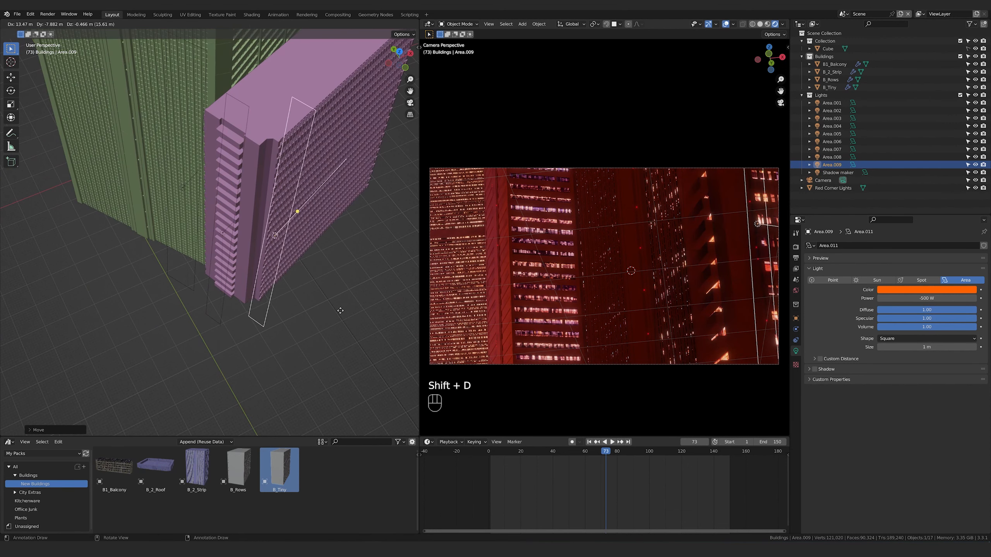
left_click(336, 293)
right_click(336, 292)
key("r")
key("z")
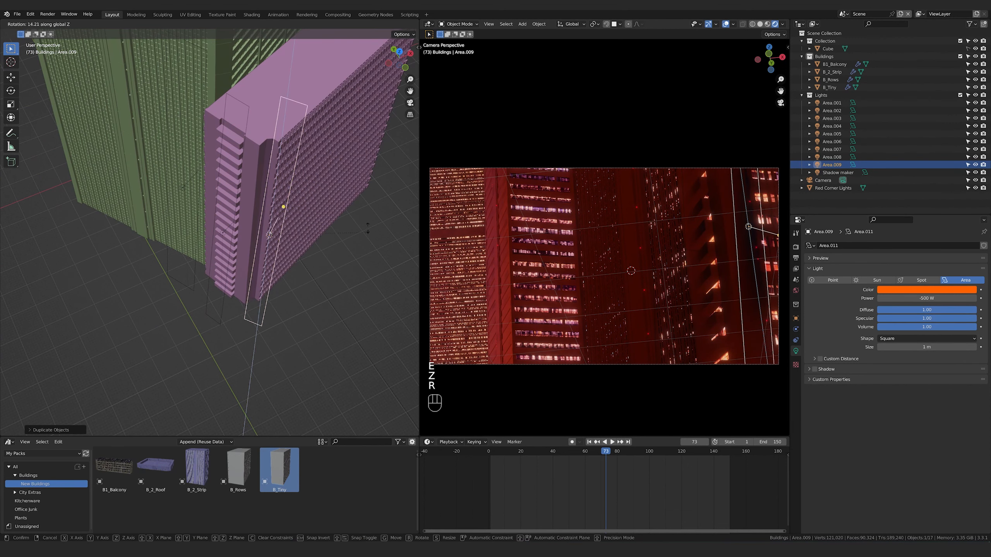
left_click(333, 188)
Tilt Area.008 slightly and shift it beside the narrow facade of B1_Balcony.
key("r")
key("g")
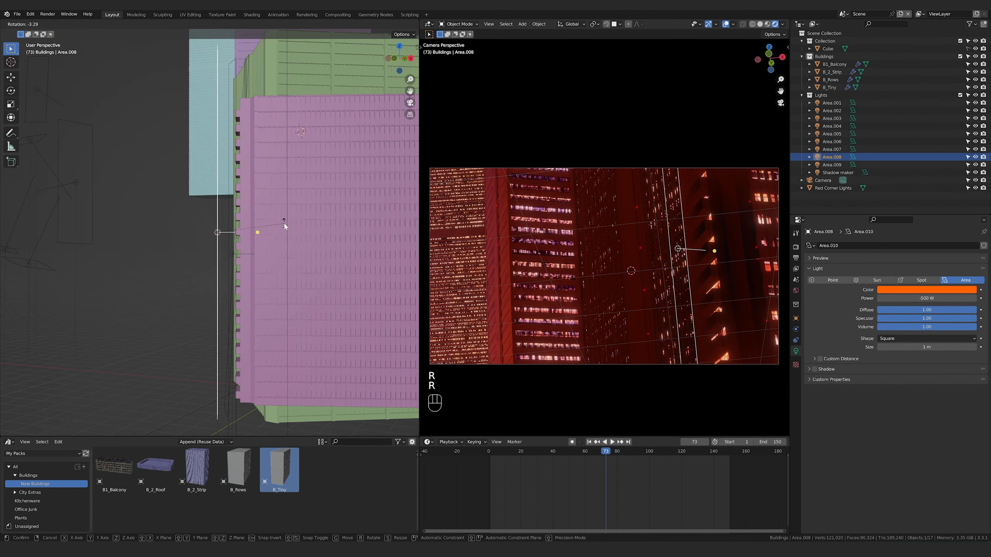
left_click(284, 226)
key("g")
left_click(286, 228)
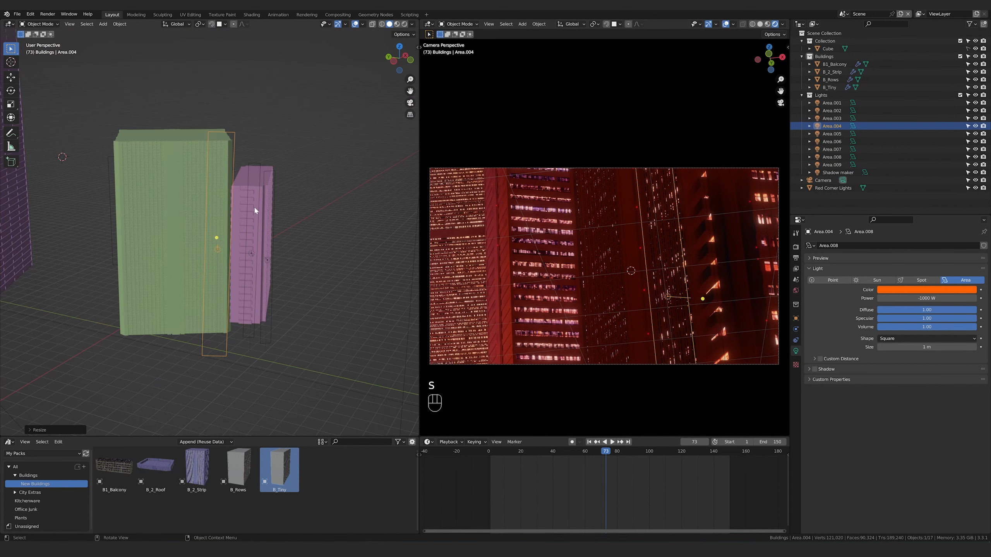
Parent the lights Area.008 and Area.009 to the B1_Balcony building.
left_click(271, 199)
left_click(274, 171)
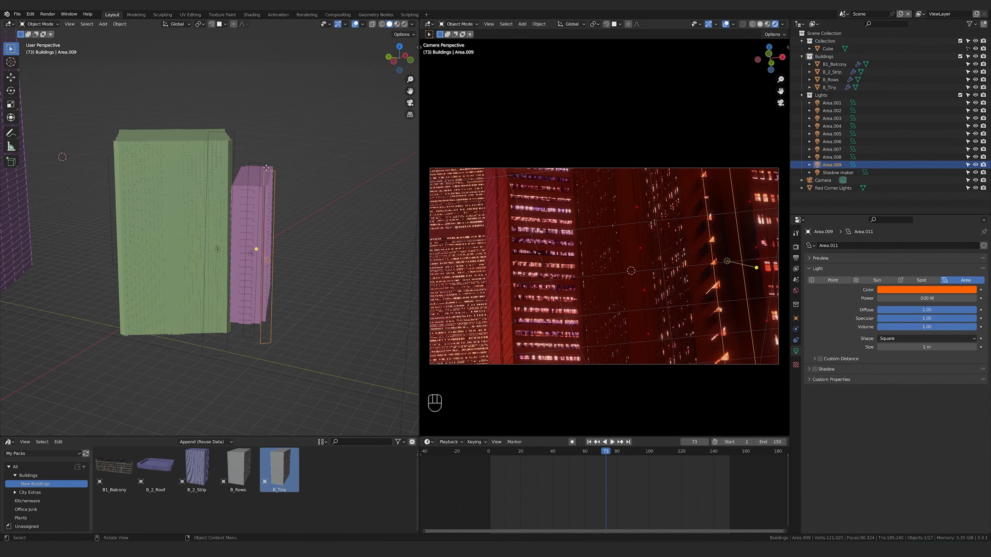
left_click(260, 167, "shift")
left_click(269, 170, "shift")
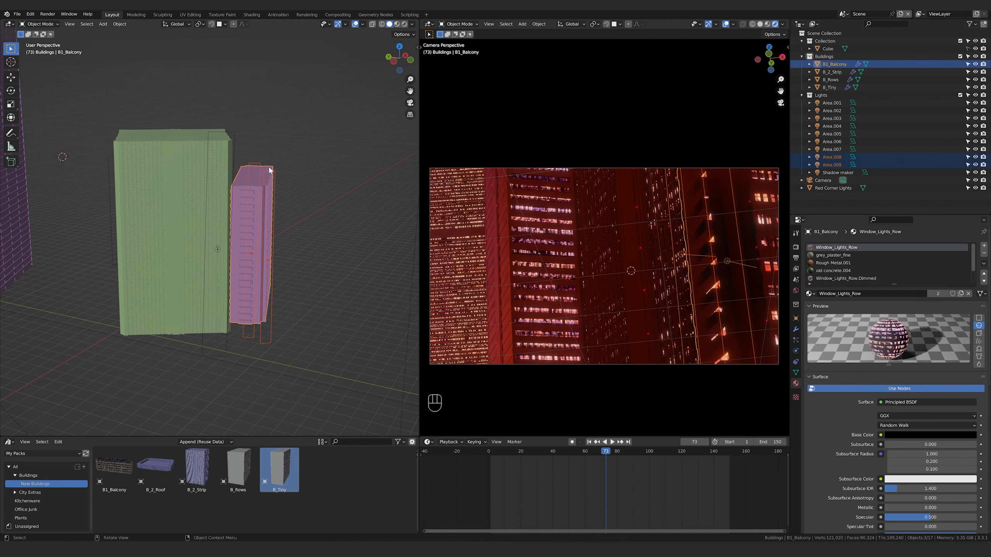
key("ctrl+p")
left_click(266, 167)
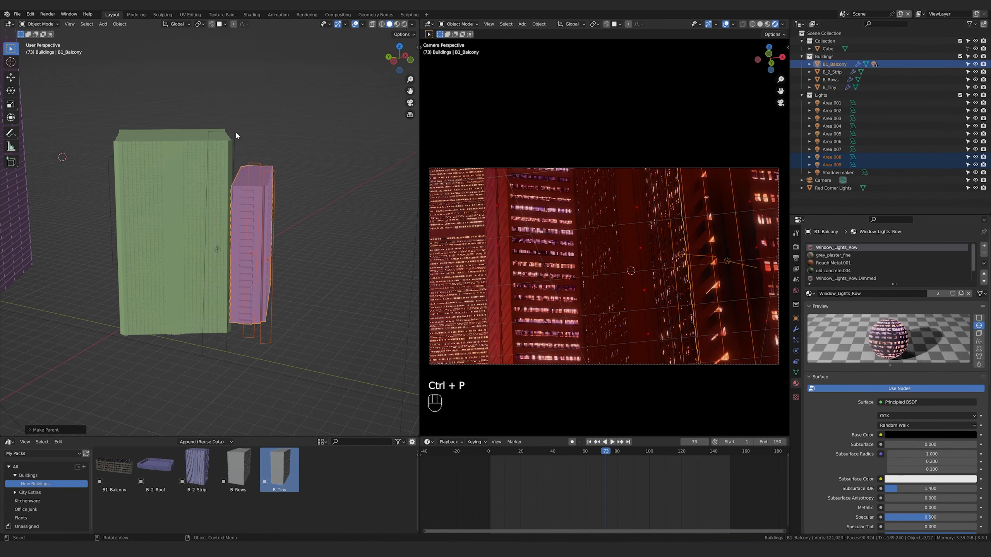
Parent the light Area.004 to the B_2_Strip building.
left_click(235, 133)
left_click(164, 140, "shift")
key("ctrl+p")
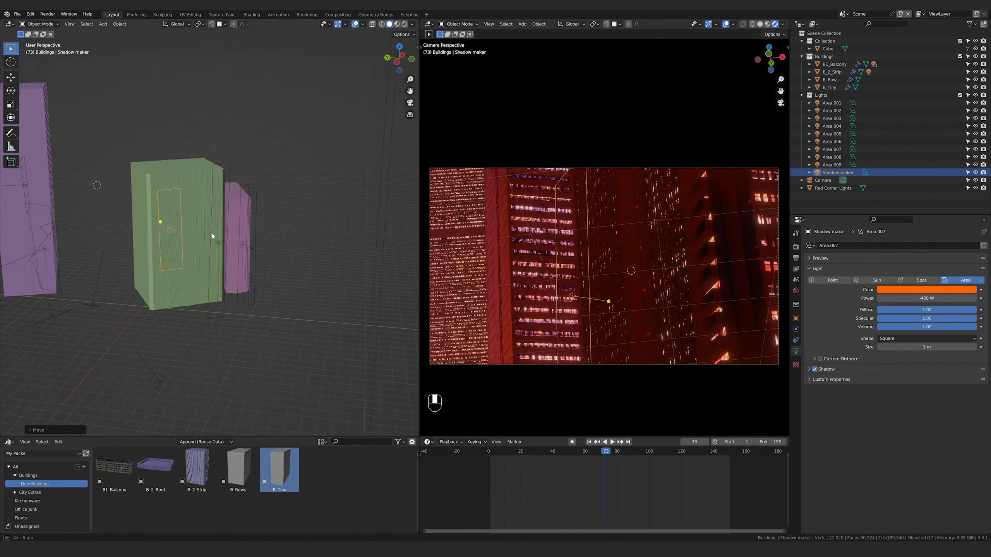
Rotate the Shadow maker light in front of B_2_Strip and set its power to -5000 W.
middle_click_drag(211, 231, 196, 223)
key("r")
left_click(208, 224)
key("s")
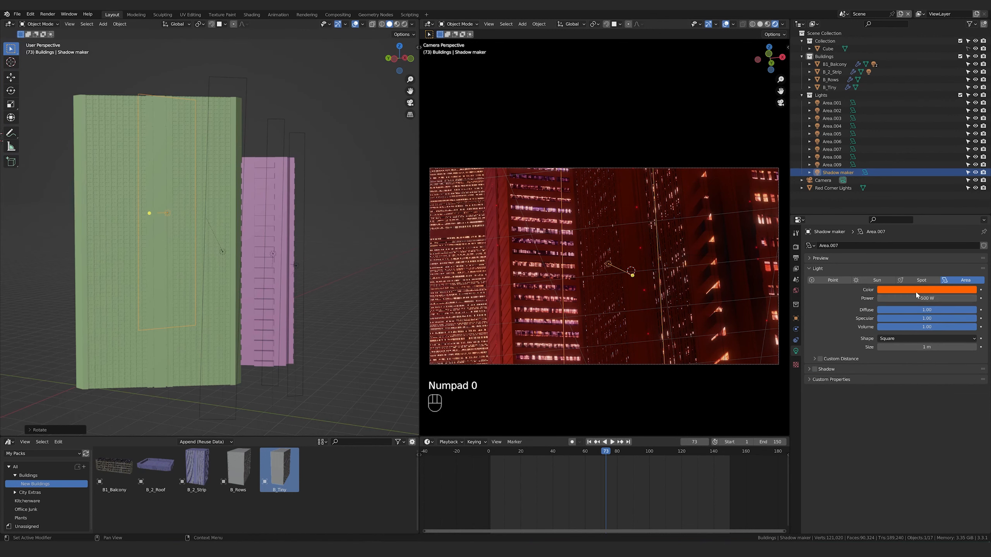
left_click(919, 298)
type("-5000")
key("Return")
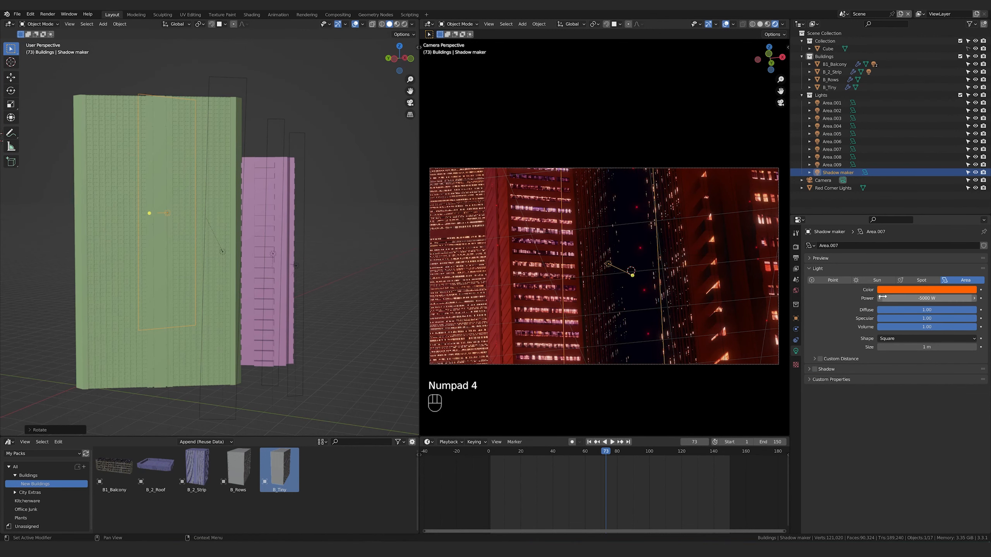
Move the Shadow maker light across the ground plane and rotate it around Z so it sits near B_2_Strip's corner.
scroll(255, 211, "down", 2)
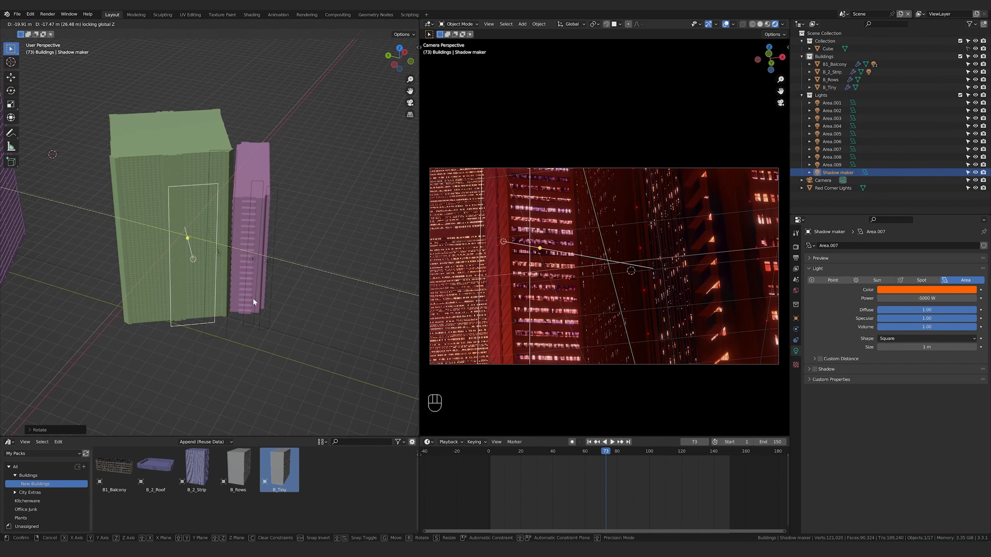
left_click(254, 301)
scroll(649, 270, "up", 3)
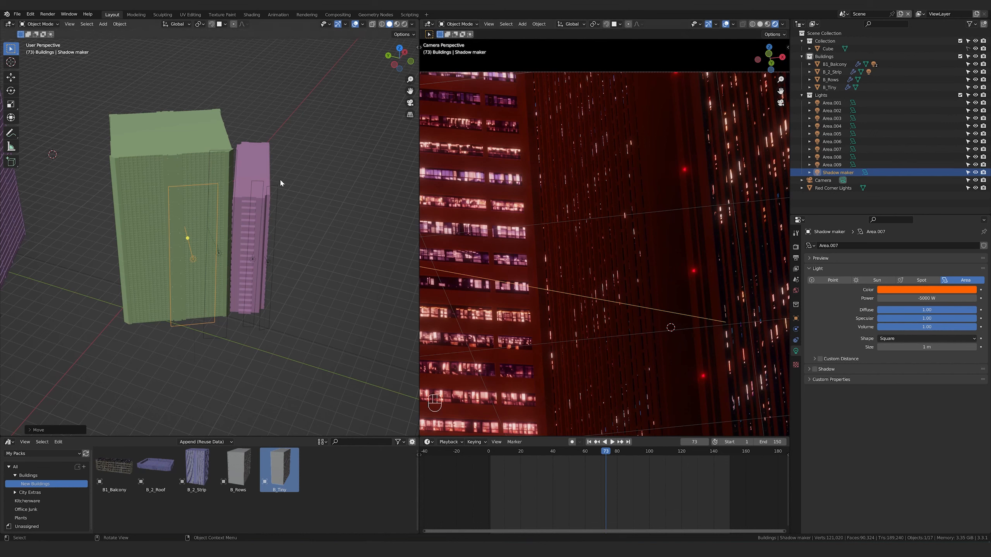
key("r")
key("z")
left_click(213, 131)
key("g")
key("shift+z")
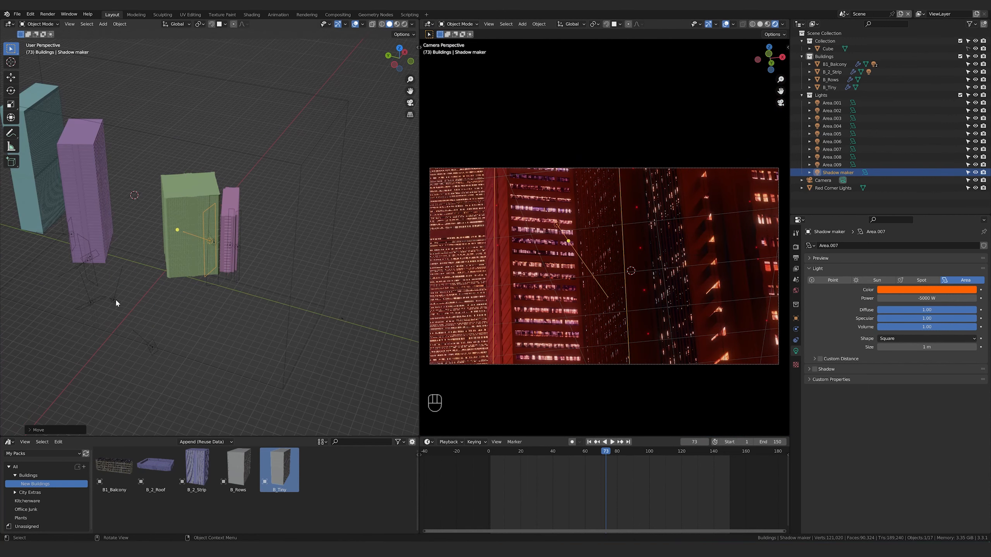
Move the peach-coloured light Area.005 across the ground plane to B_2_Strip and rotate it around Z.
left_click(114, 300)
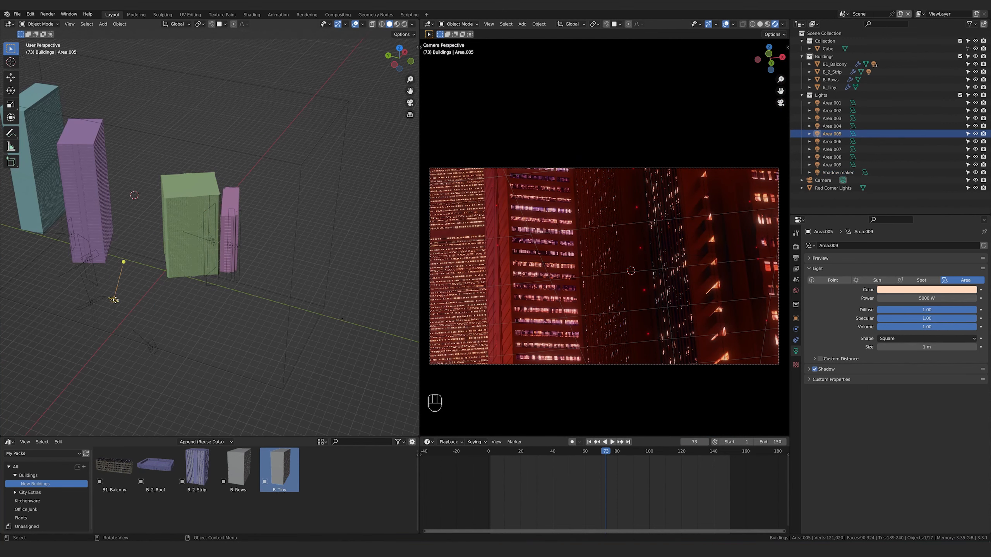
key("g")
key("shift+z")
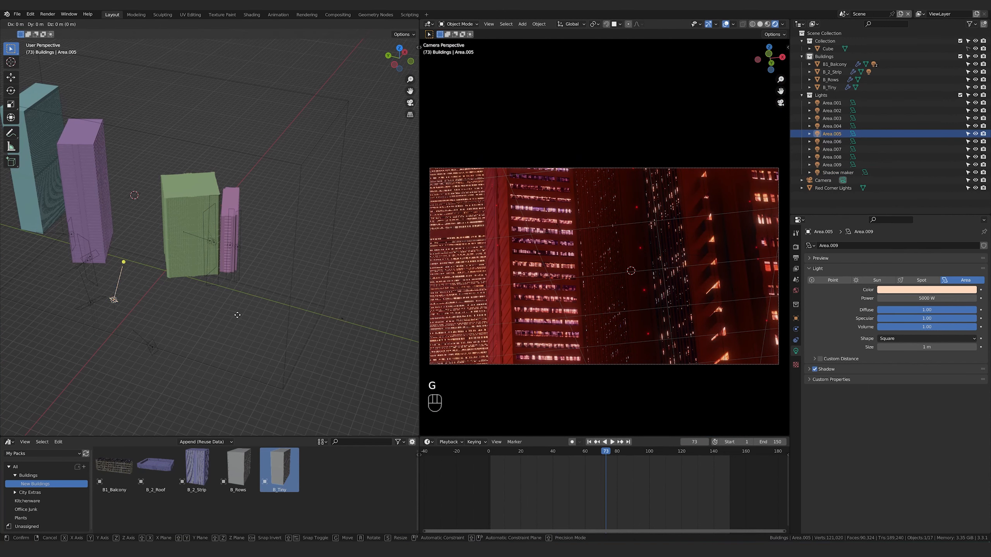
left_click(327, 296)
key("r")
key("z")
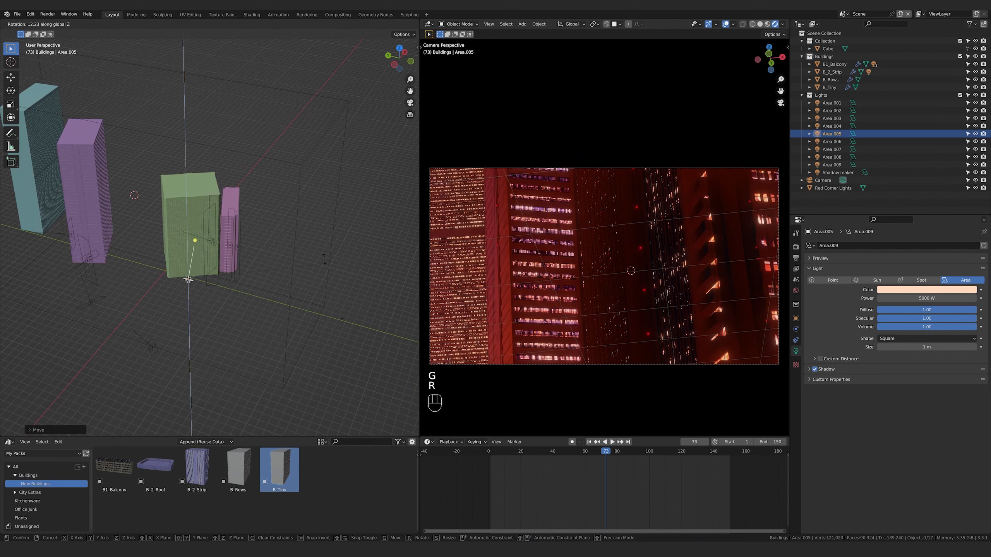
left_click(272, 233)
Bring Area.005 close to B_2_Strip's facade across the ground plane and adjust its height along Z.
middle_click_drag(275, 236, 277, 284)
key("g")
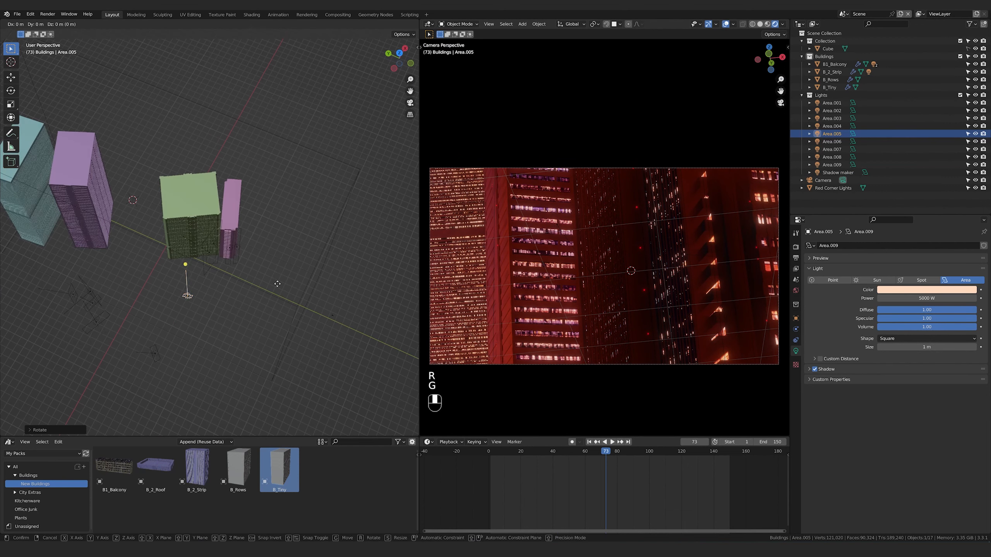
key("shift+z")
left_click(289, 232)
middle_click_drag(289, 233, 278, 196)
scroll(278, 196, "up", 3)
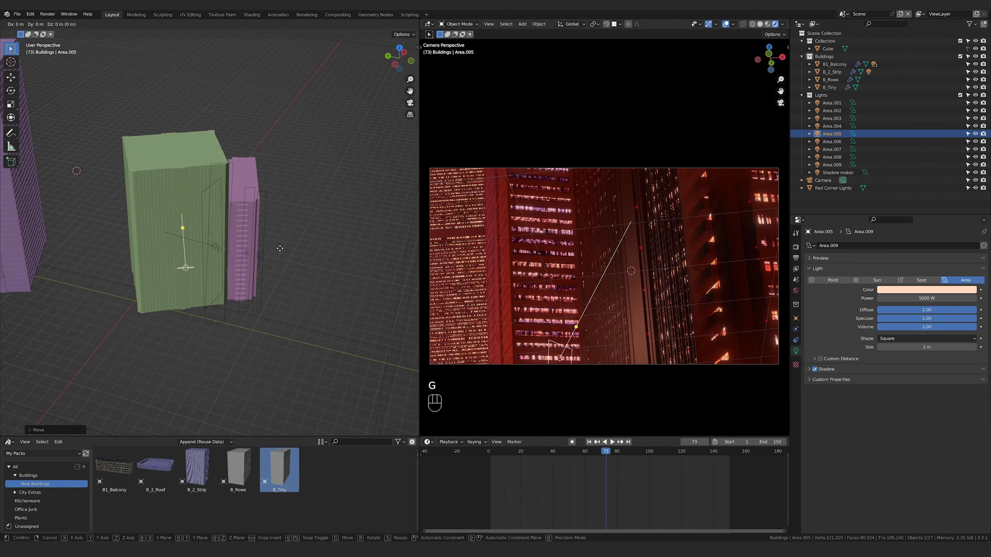
key("g")
key("z")
left_click(279, 258)
Rotate Area.005 around the global Z axis to align it with B_2_Strip's facade.
key("KP_Decimal")
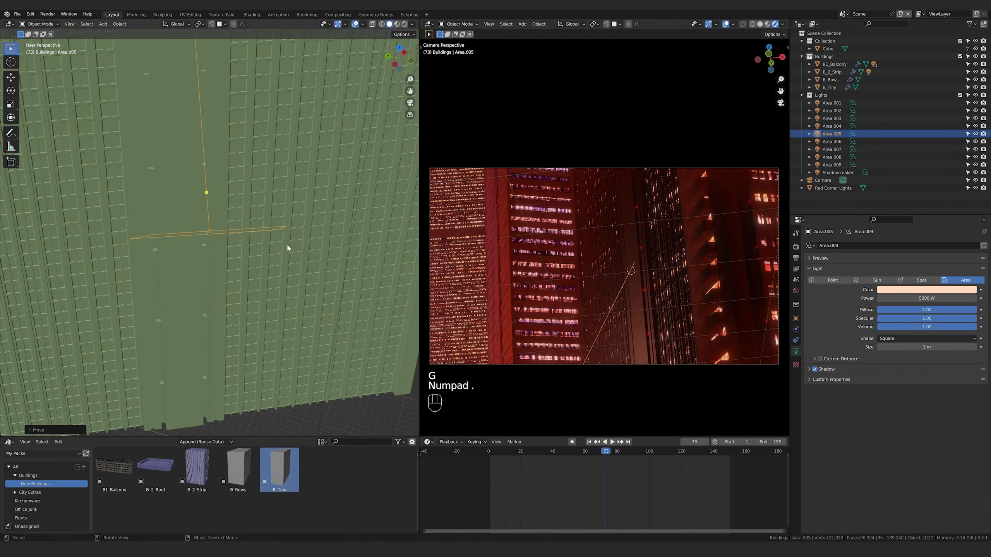
middle_click_drag(302, 275, 283, 347)
key("r")
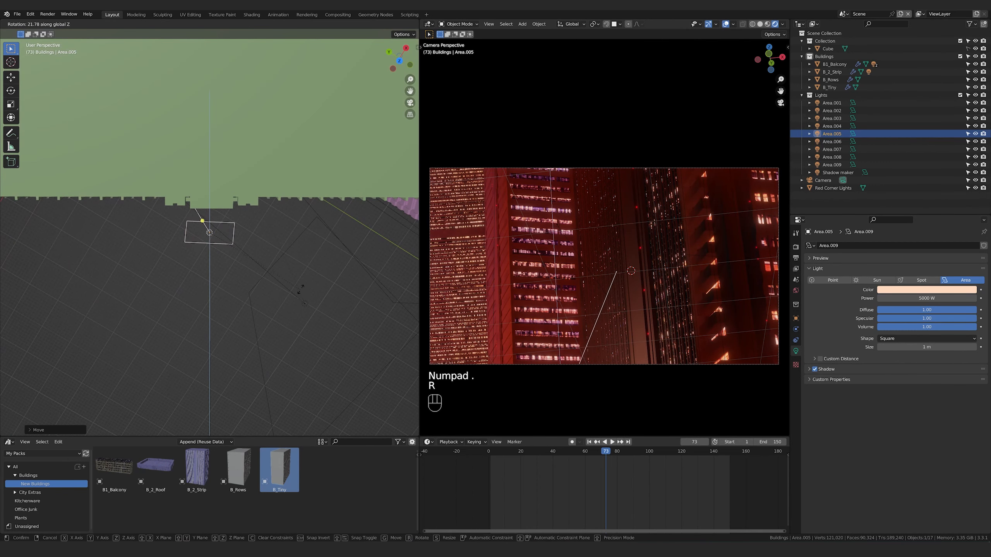
left_click(304, 275)
Move Area.005 across the ground plane along B_2_Strip's facade and change its colour to a warmer light orange.
middle_click_drag(303, 275, 303, 177)
key("g")
key("shift+z")
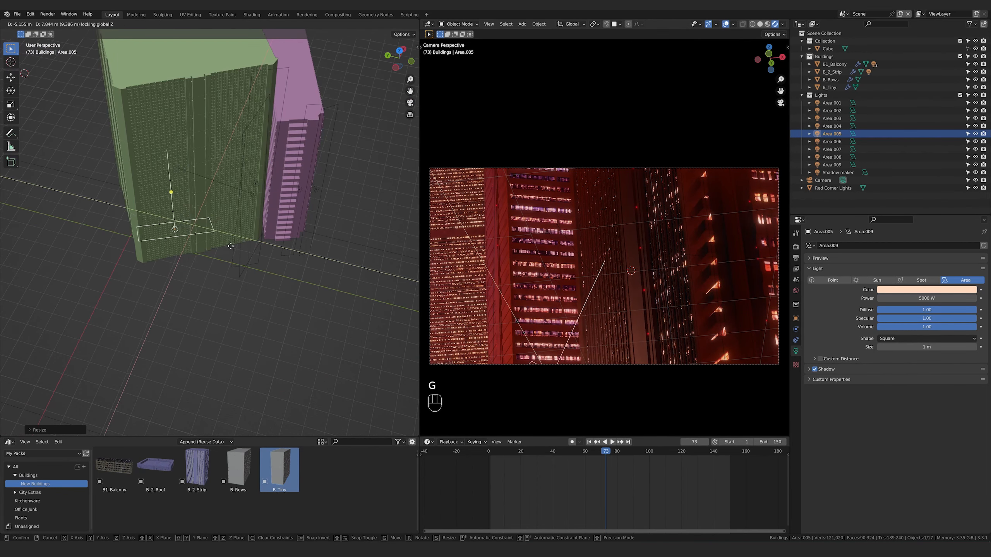
left_click(261, 243)
left_click(927, 289)
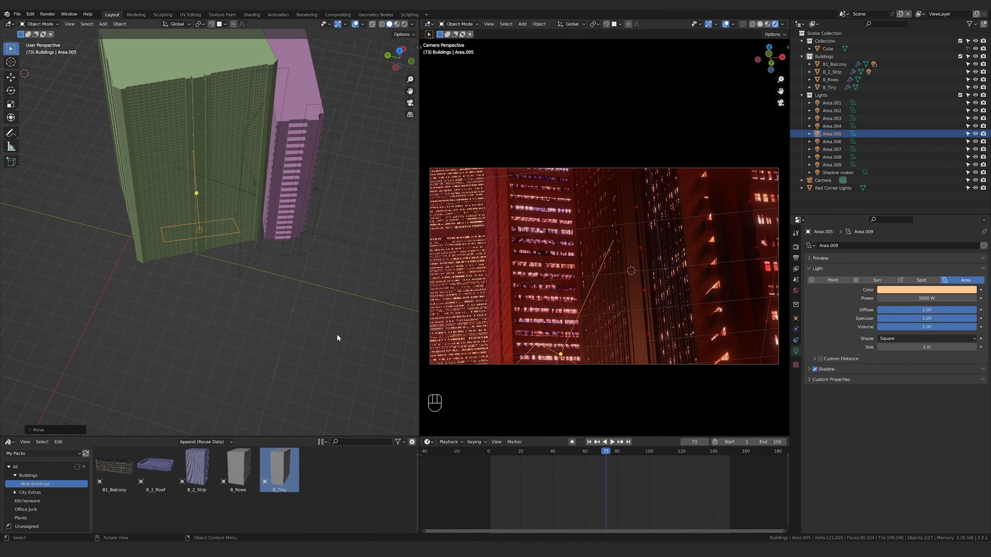
Give B_2_Strip a separate plaster material named plaster_grey_darker and darken its base colour by bending the RGB Curves down.
left_click(131, 80)
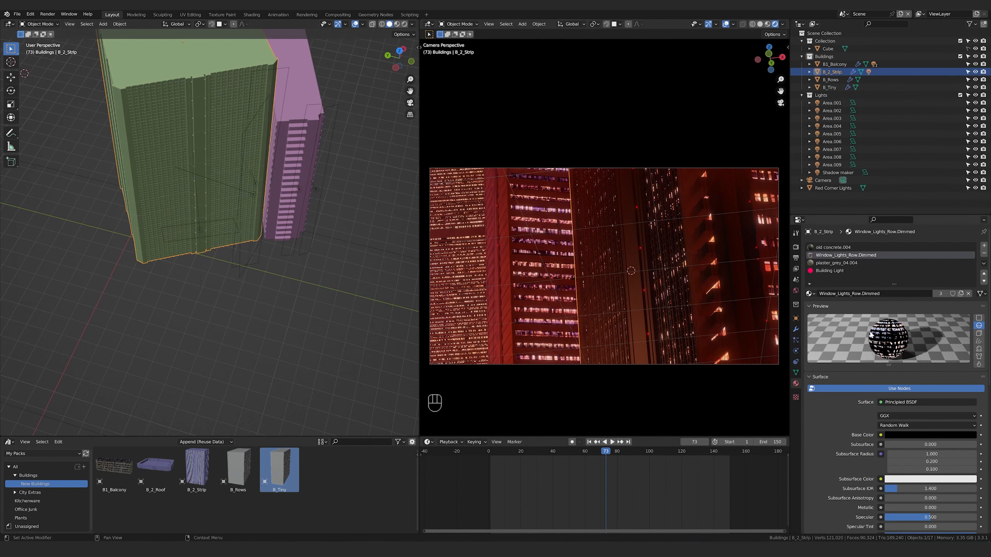
left_click(842, 263)
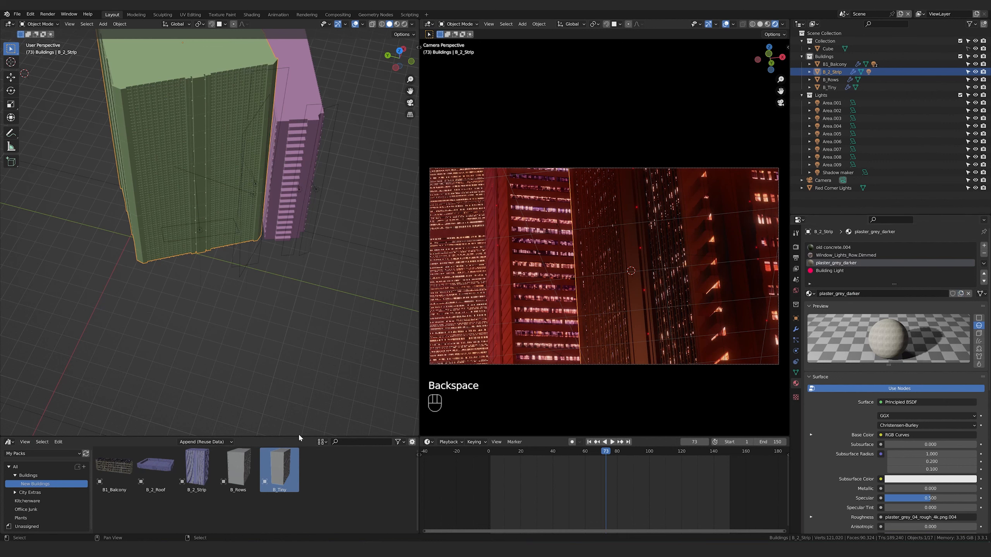
left_click_drag(300, 422, 294, 298)
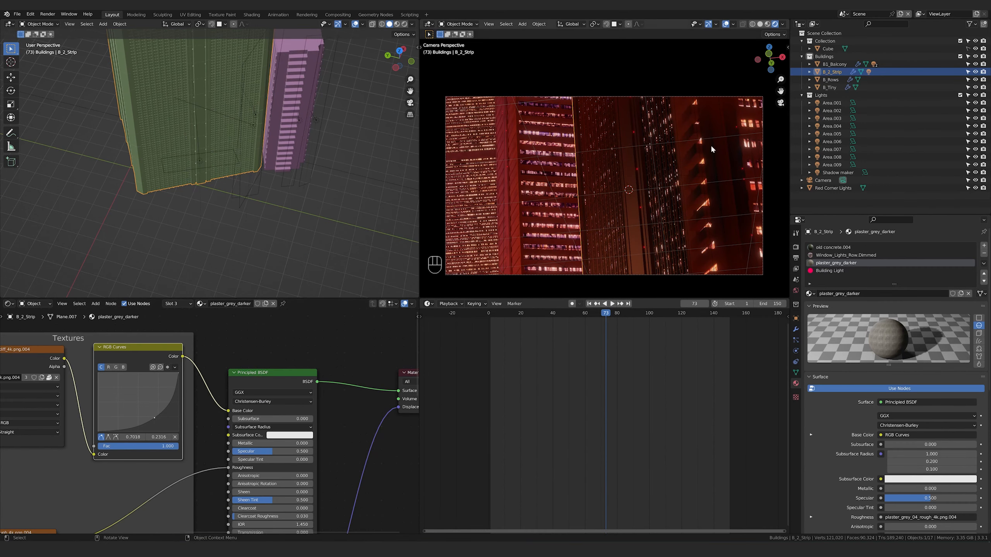
Examine the plaster and window surfaces of B_2_Strip and its neighbour up close in the camera view.
scroll(667, 192, "up", 8)
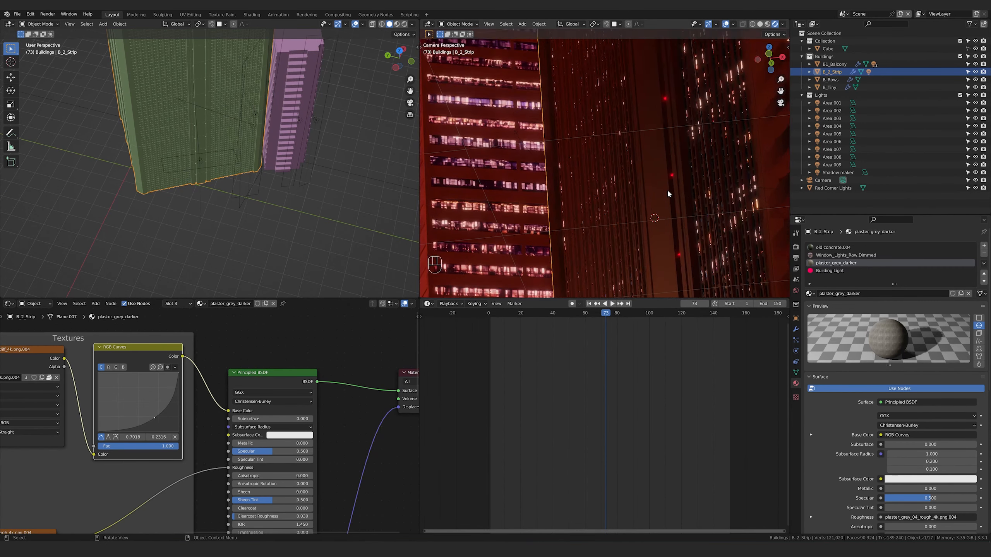
scroll(667, 191, "down", 5)
scroll(702, 234, "up", 3)
middle_click_drag(703, 240, 644, 225, "shift")
scroll(676, 221, "up", 3)
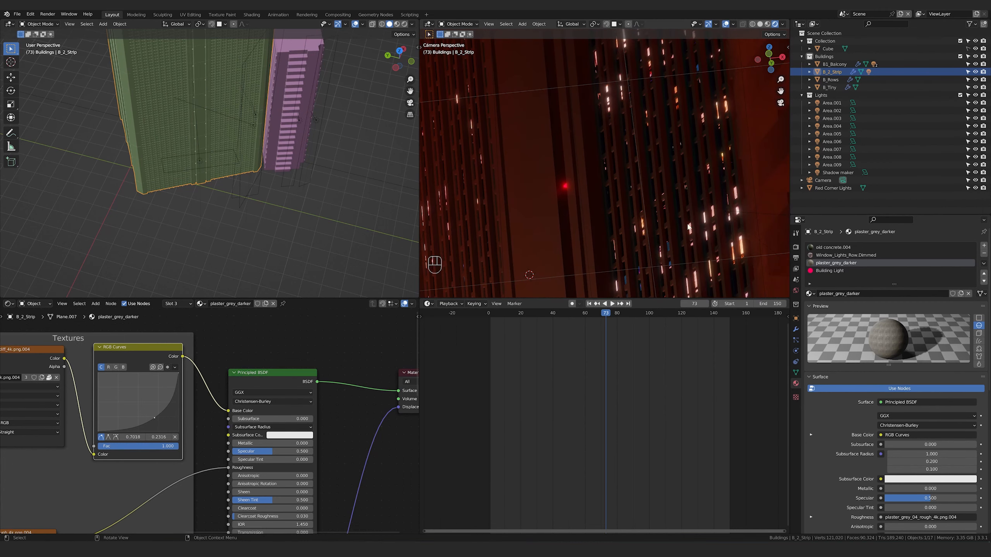
scroll(690, 222, "down", 4)
scroll(693, 222, "up", 7)
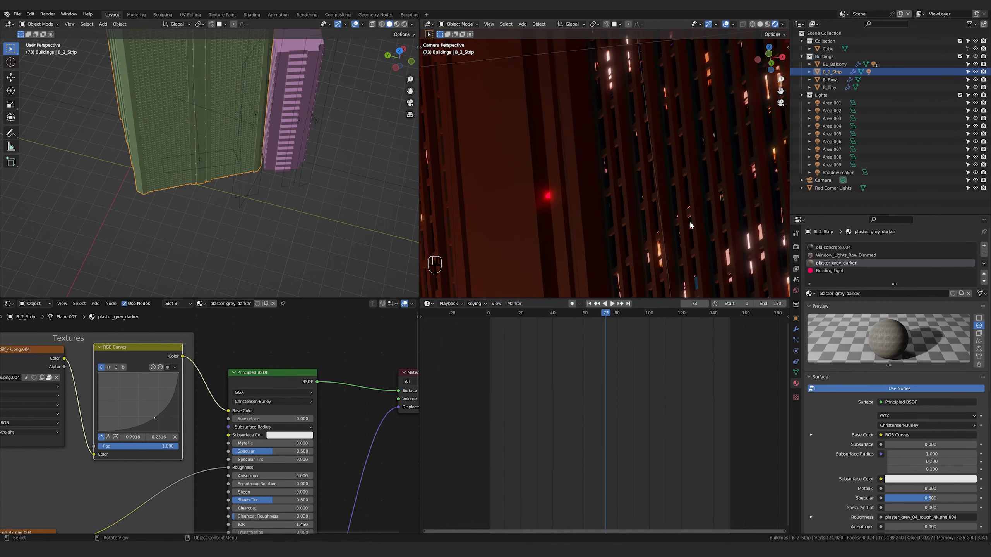
scroll(689, 225, "down", 5)
Move the Shadow maker light across the ground plane near B_2_Strip's corner and parent Area.005 to B_2_Strip.
key("g")
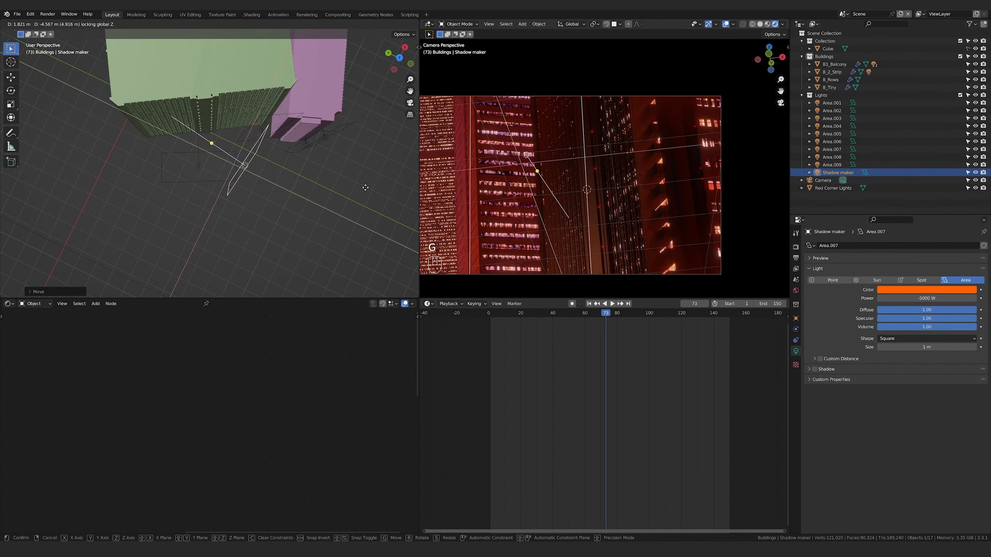
left_click(365, 187)
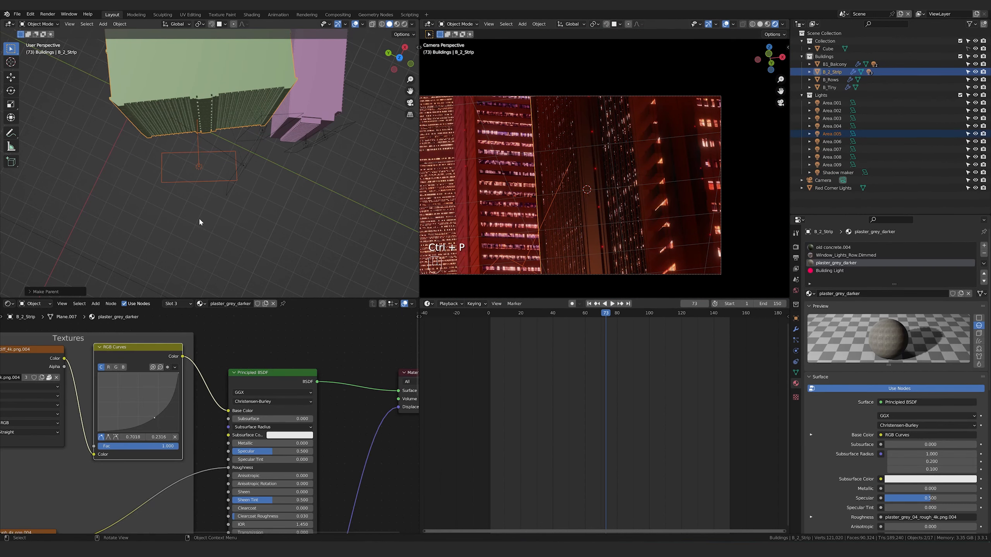
Duplicate the orange light Area.005 and place the copy in front of B1_Balcony.
left_click(210, 174)
middle_click_drag(240, 193, 281, 190)
key("shift+f")
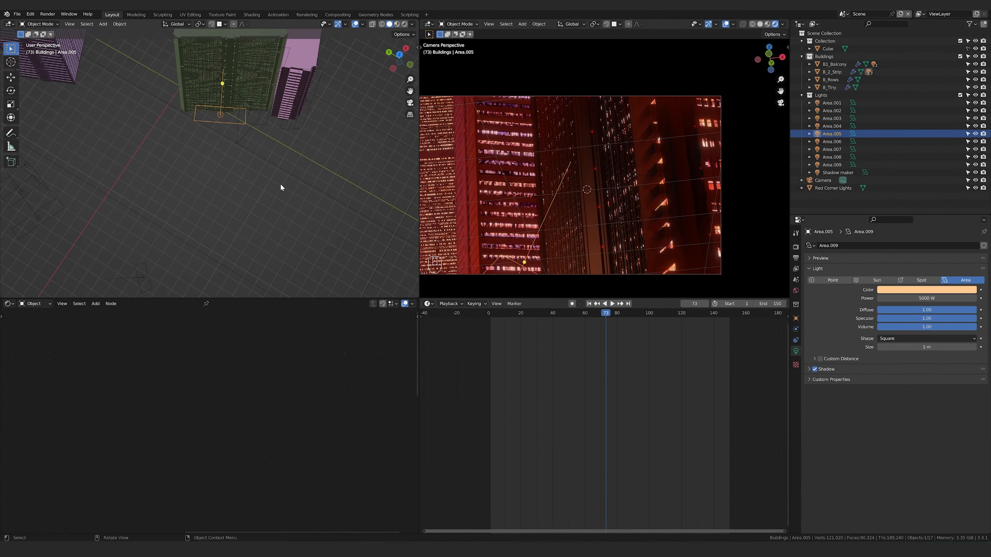
key("shift+d")
left_click(334, 151)
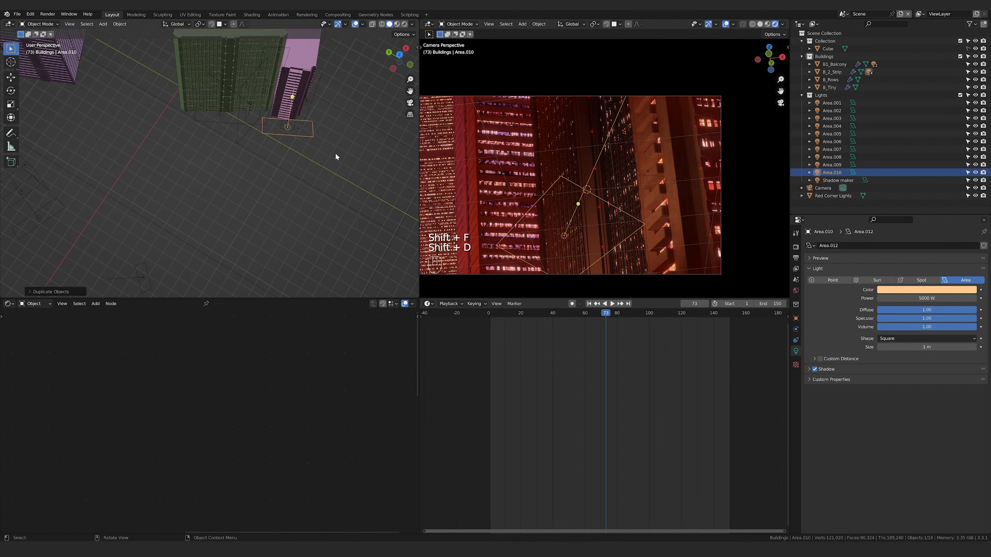
Move the duplicated light Area.010 close to the base of B1_Balcony, on the side facing B_2_Strip.
key("KP_Decimal")
key("g")
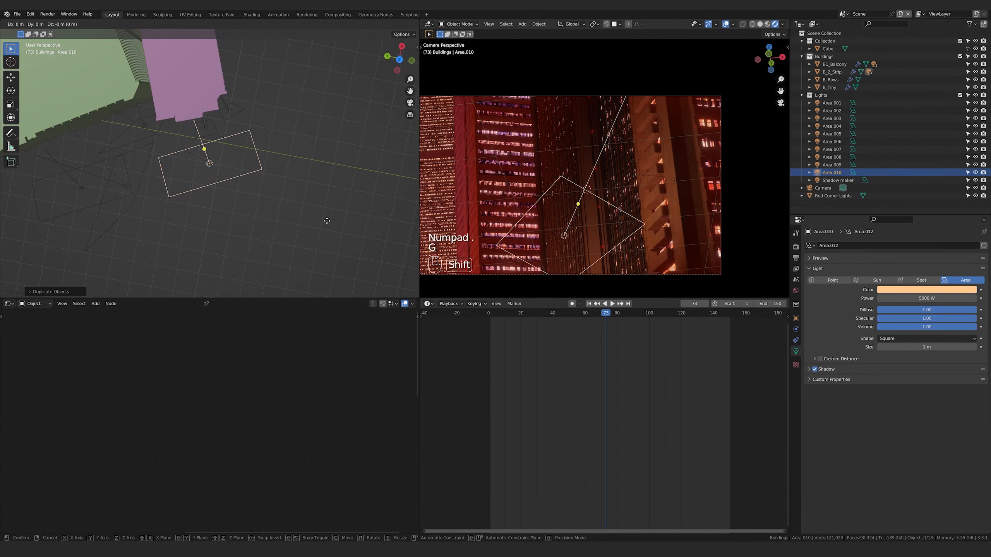
left_click(317, 202)
middle_click_drag(317, 203, 302, 109)
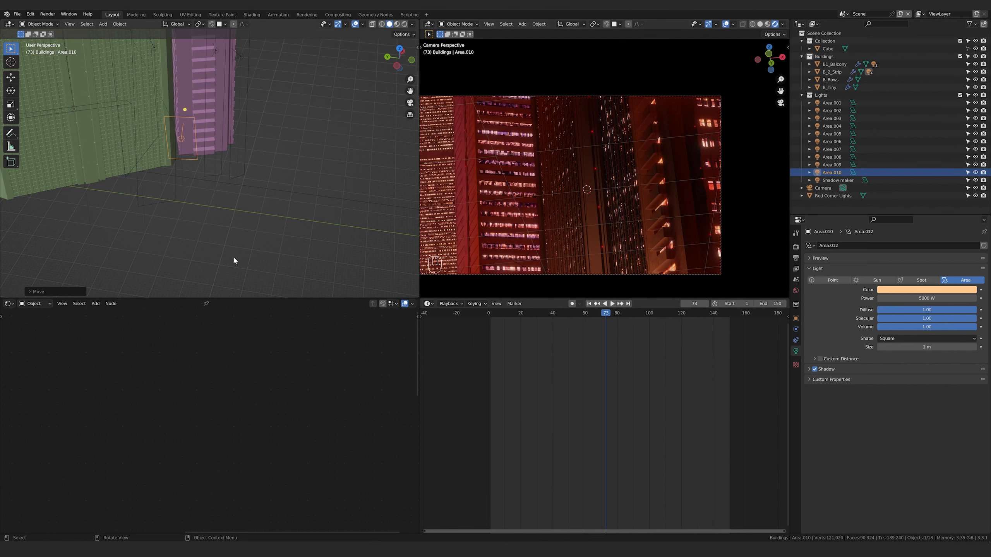
middle_click_drag(276, 143, 309, 226)
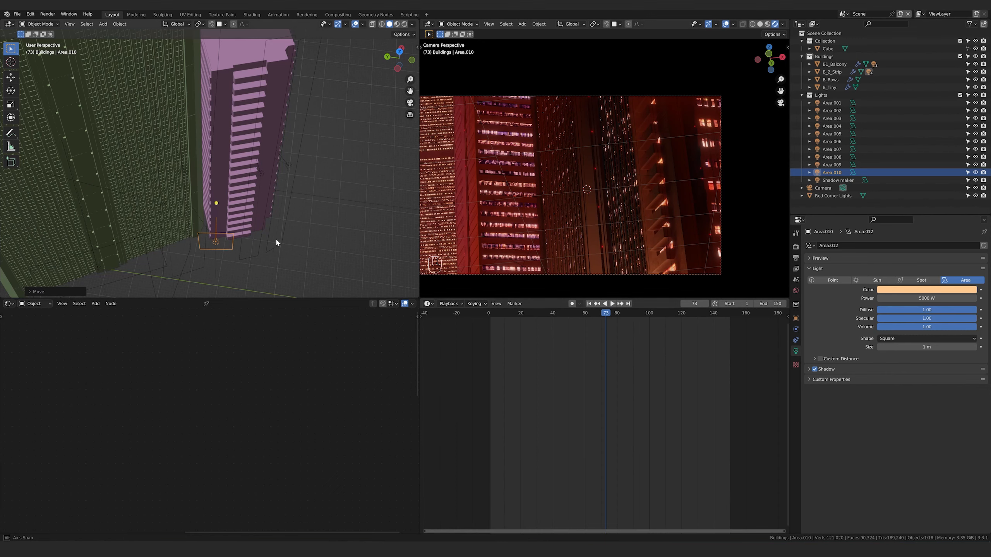
middle_click_drag(276, 239, 299, 191)
middle_click_drag(299, 191, 301, 181)
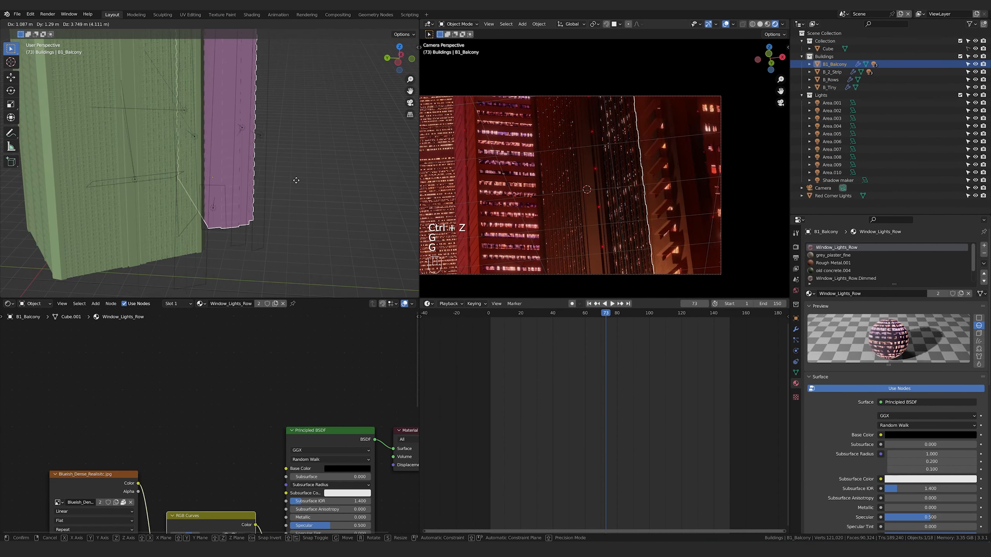
right_click(621, 191)
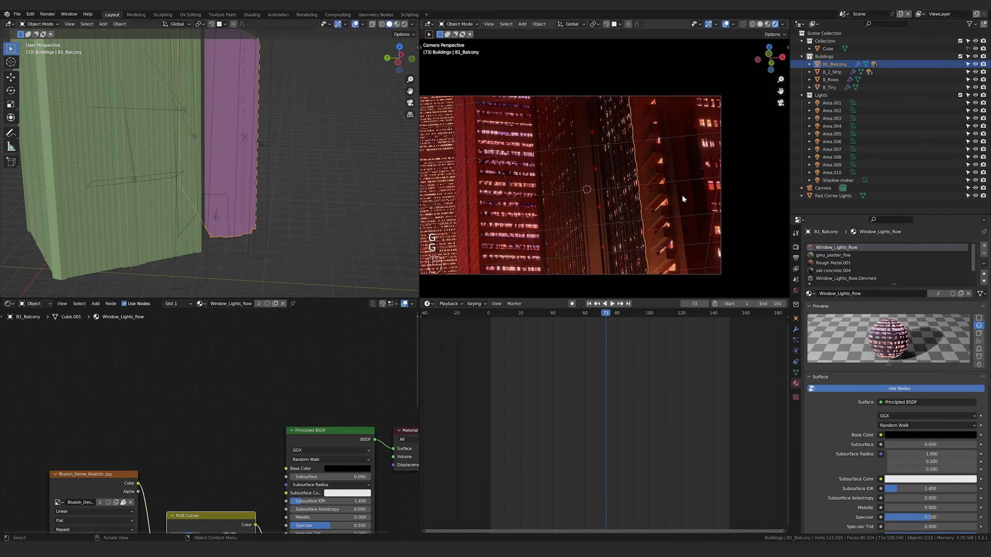
middle_click_drag(187, 156, 248, 195)
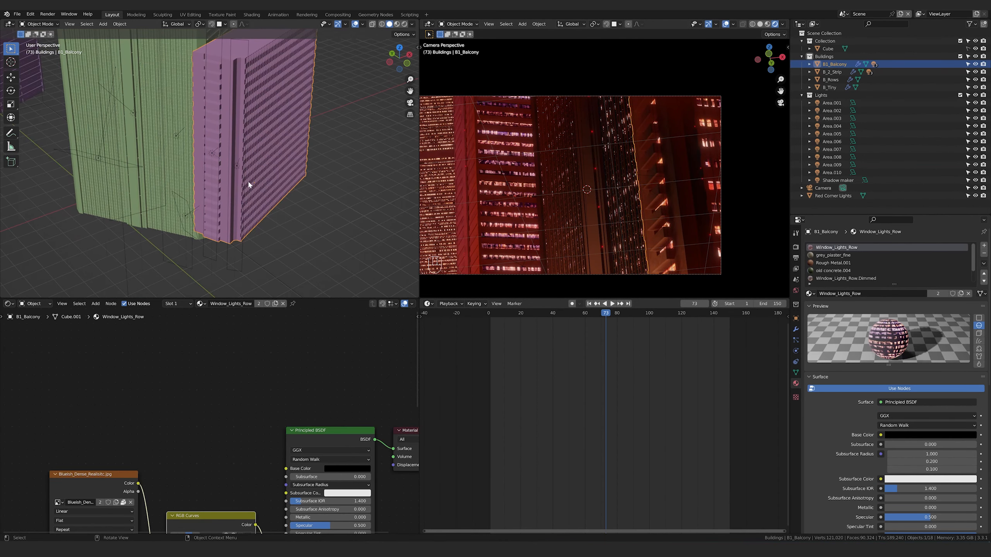
key("g")
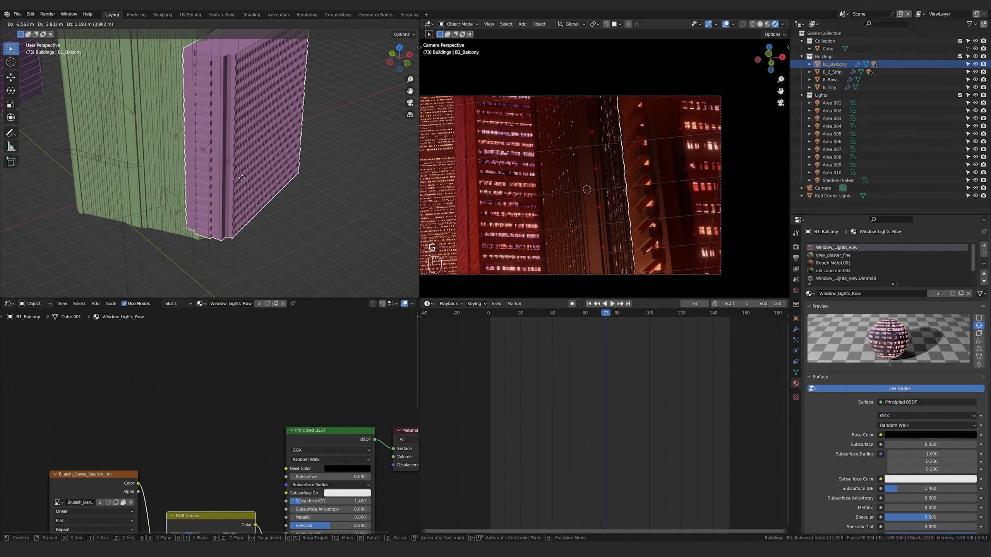
right_click(270, 176)
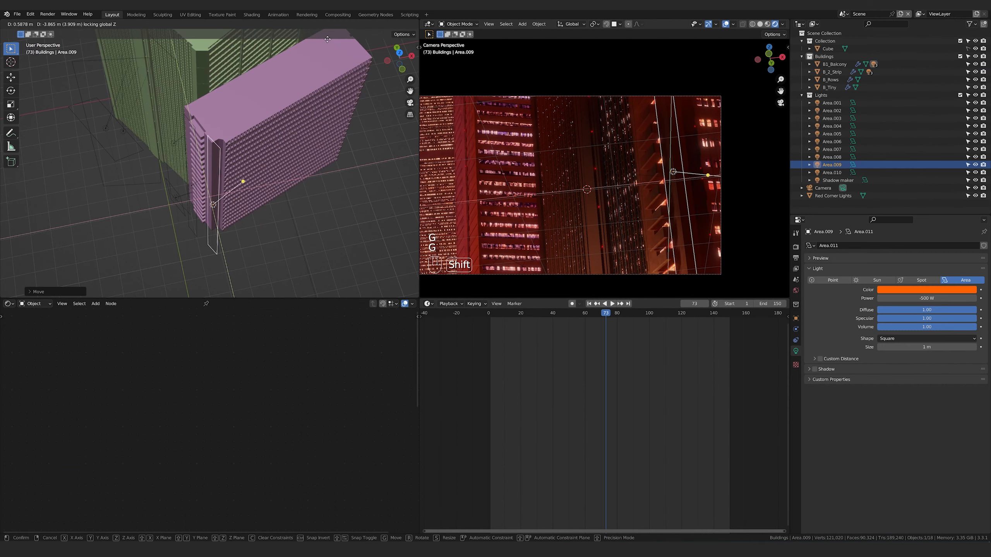
Move the negative light Area.009 across the ground plane beside B1_Balcony's corner, and duplicate it with a size of 0.5 m.
left_click(328, 39, "shift")
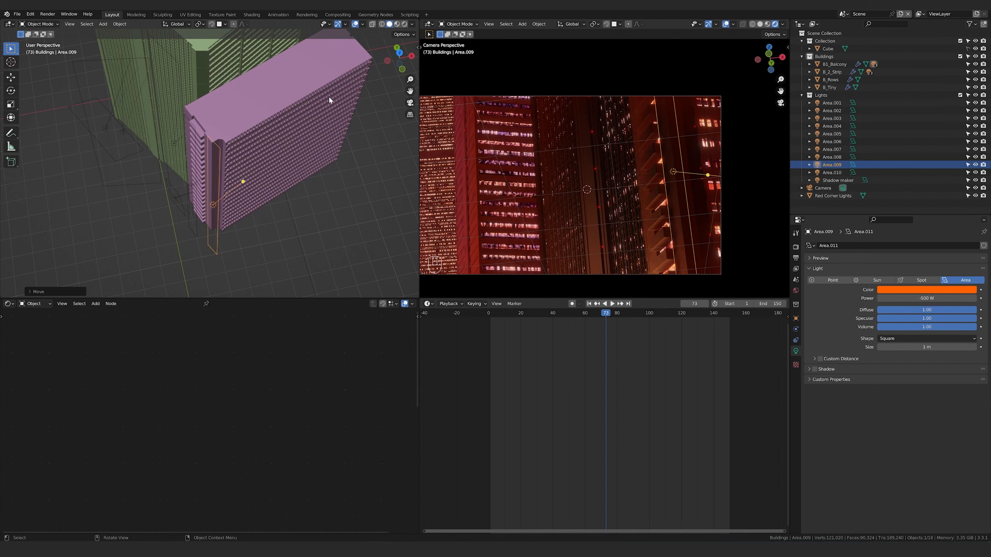
middle_click_drag(328, 96, 347, 147)
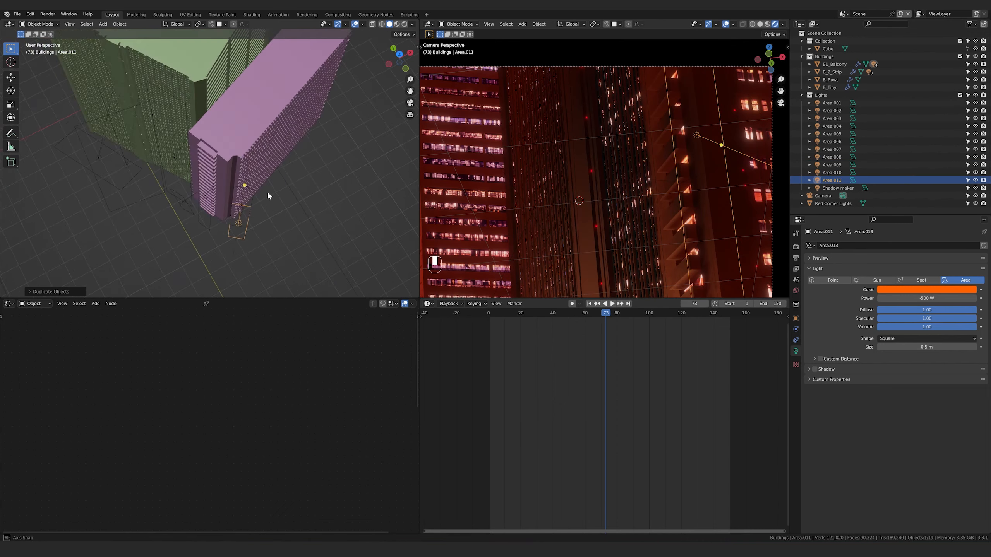
middle_click_drag(267, 190, 286, 129)
Raise Area.009 along the global Z axis beside B1_Balcony.
left_click(284, 117)
key("g")
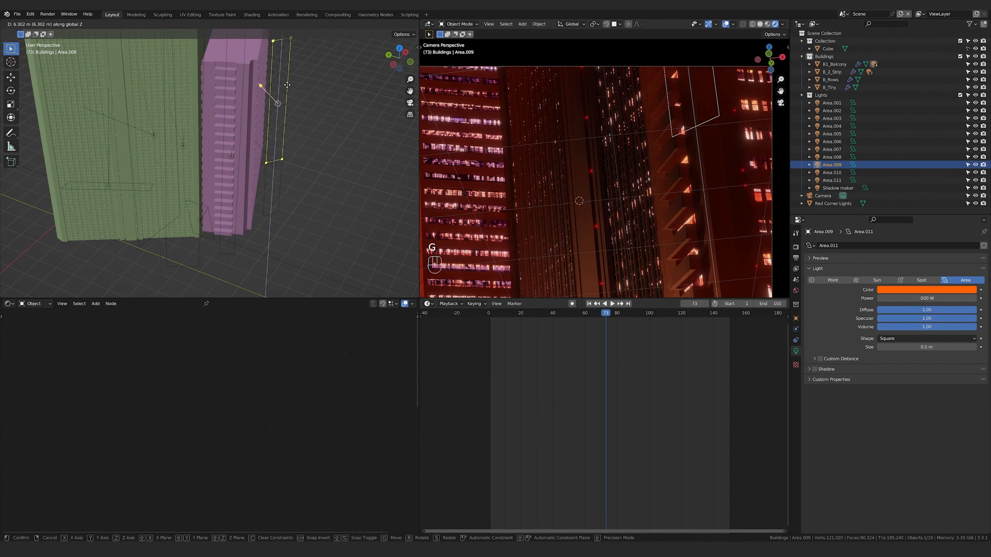
left_click(286, 110)
Lower the negative lights Area.009 and Area.011 together along the global Z axis.
left_click(282, 125, "shift")
key("g")
key("z")
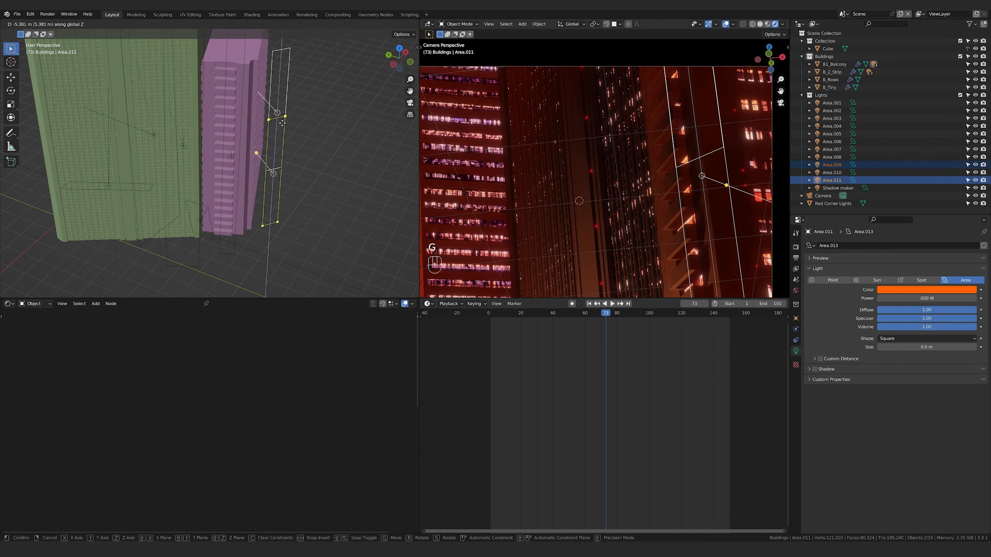
left_click(284, 120)
middle_click_drag(250, 174, 235, 189)
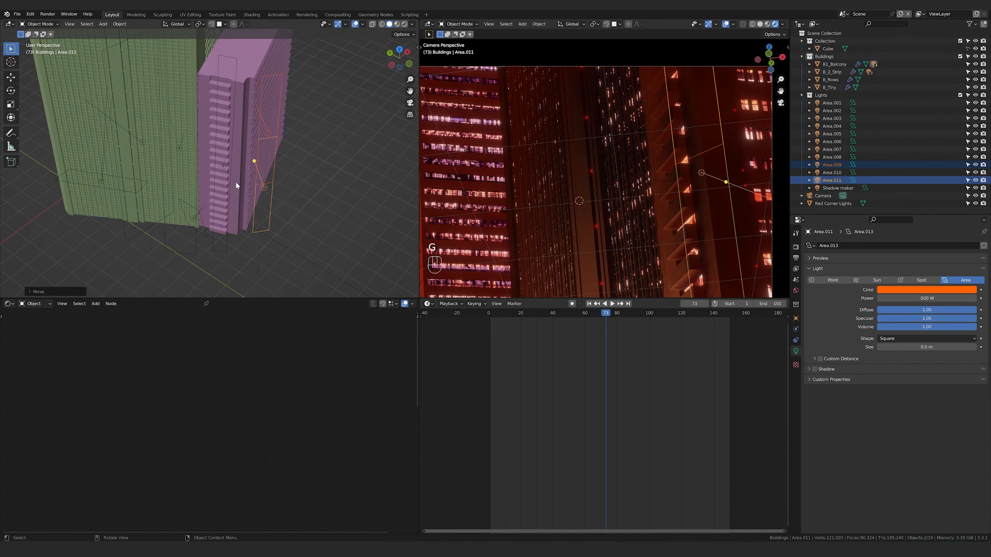
Move the cyan light Area.003 across the ground plane next to B1_Balcony and rotate it towards the building.
scroll(191, 213, "down", 8)
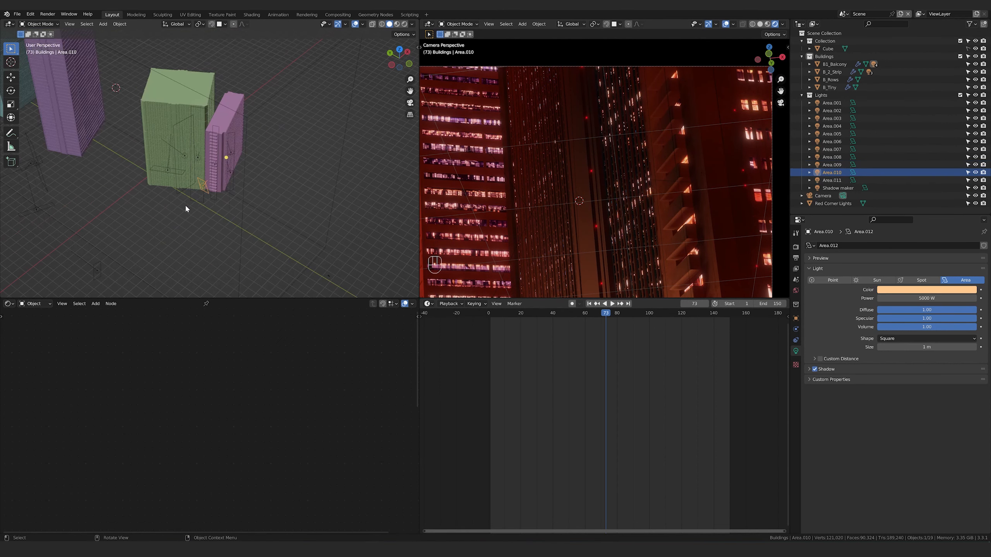
left_click(147, 222)
key("g")
key("shift+z")
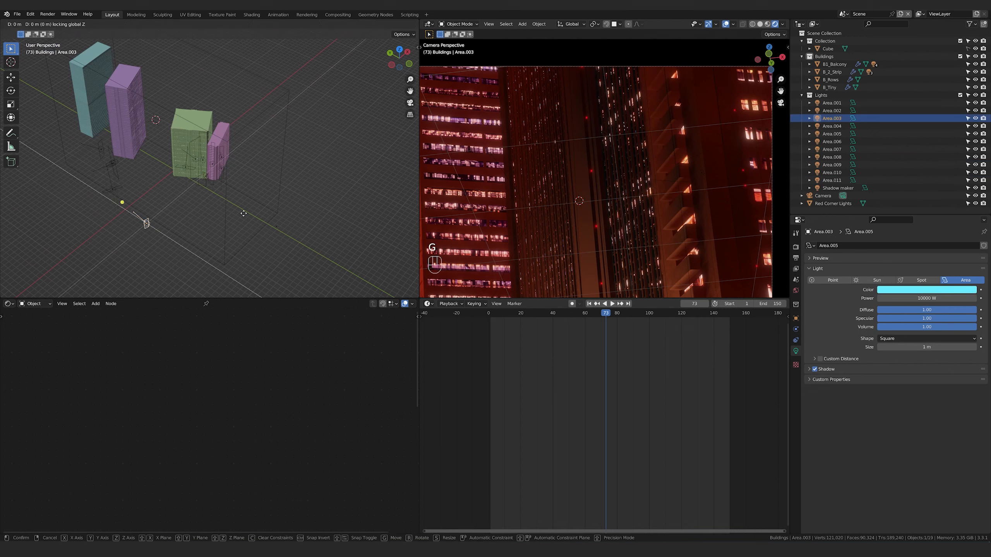
left_click(319, 163)
key("KP_Decimal")
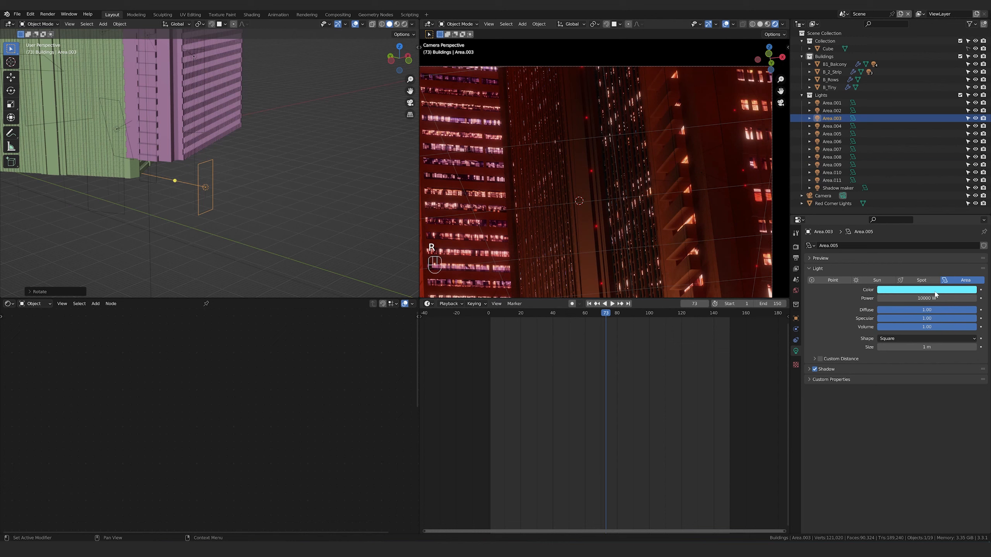
Change Area.003's colour to light pink and move it up along B1_Balcony's side.
left_click(935, 290)
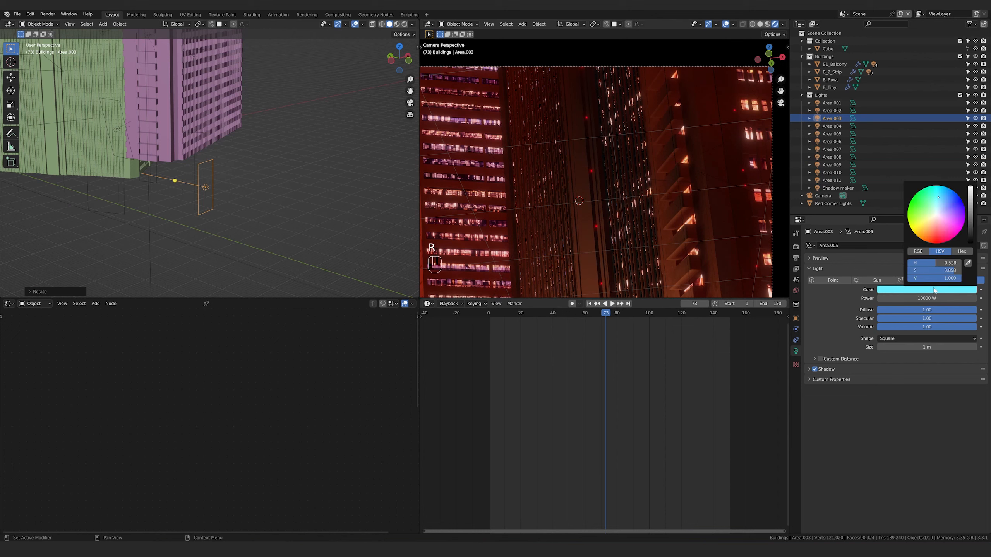
left_click_drag(941, 216, 939, 225)
middle_click_drag(319, 176, 222, 156)
key("g")
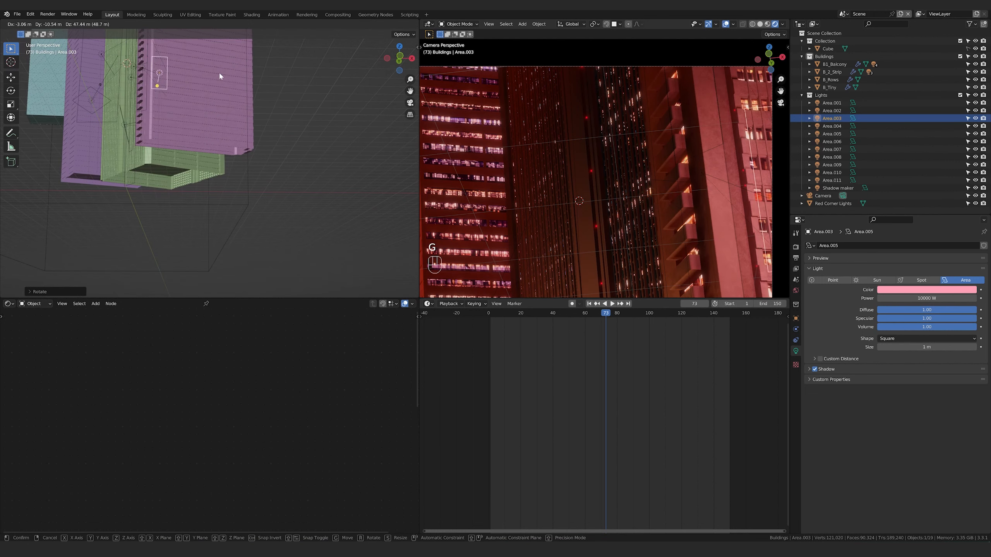
left_click(219, 72)
Reposition Area.003 in front of B1_Balcony's corner and set its power to 5000 W.
middle_click_drag(218, 71, 266, 142)
key("g")
double_click(885, 298)
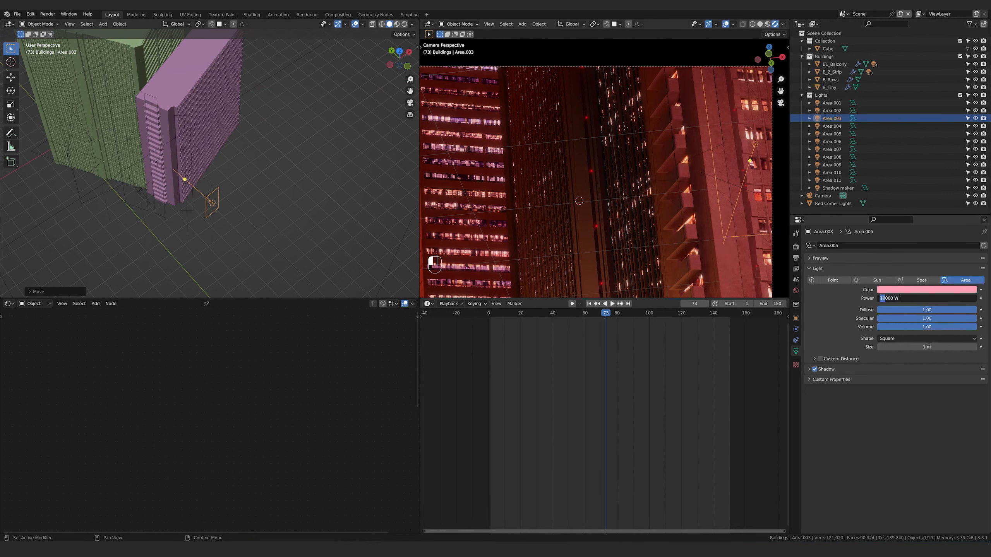
key("Return")
Rotate Area.003 around the global X axis so it points upward along B1_Balcony.
middle_click_drag(196, 150, 271, 141)
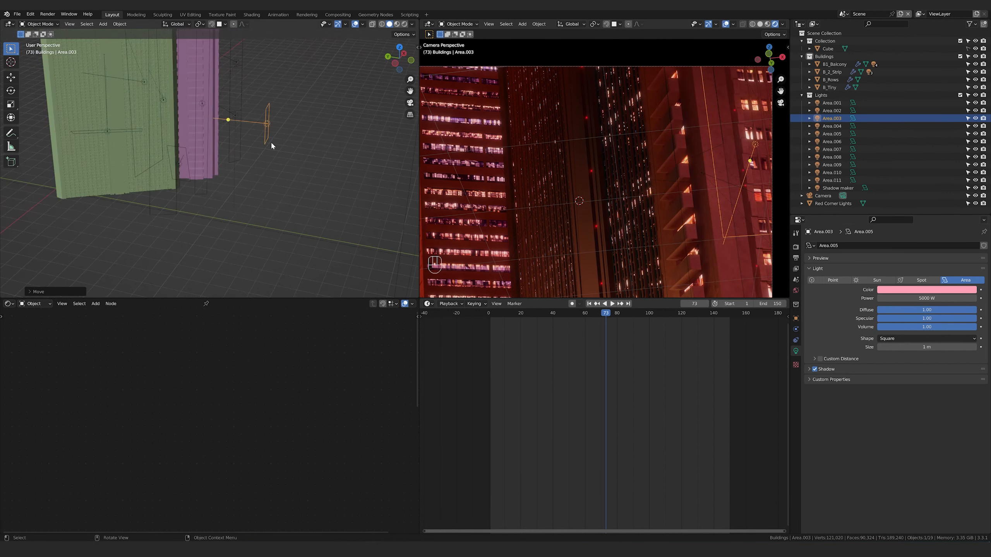
key("r")
key("x")
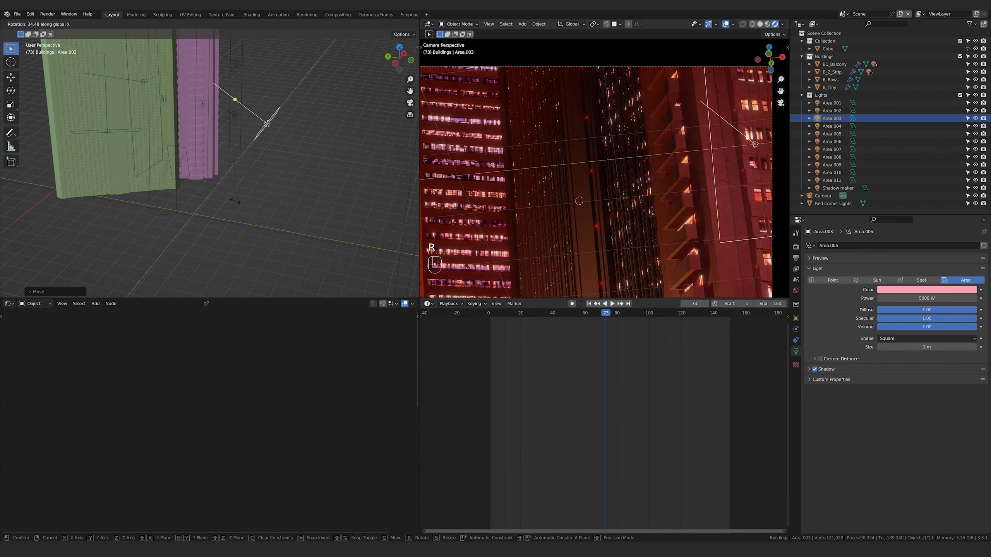
left_click(268, 145)
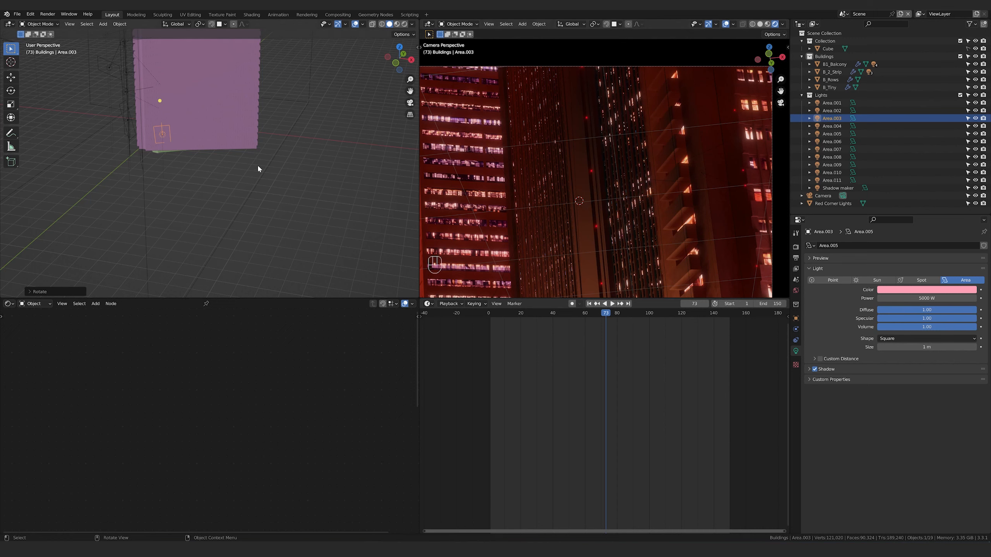
Move the pink light Area.003 vertically along the Z axis near the base of the balcony building.
key("g")
key("z")
scroll(737, 206, "up", 3)
middle_click_drag(737, 206, 513, 197, "shift")
scroll(513, 198, "up", 4)
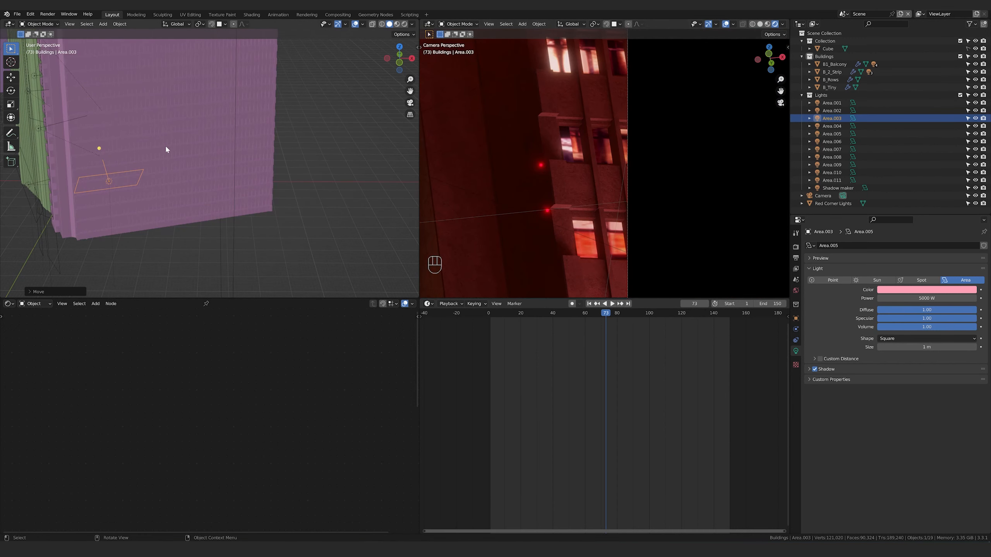
Rotate the pink light Area.003 at the balcony building's side and set its power to 8000 W.
middle_click_drag(165, 149, 259, 201)
key("r")
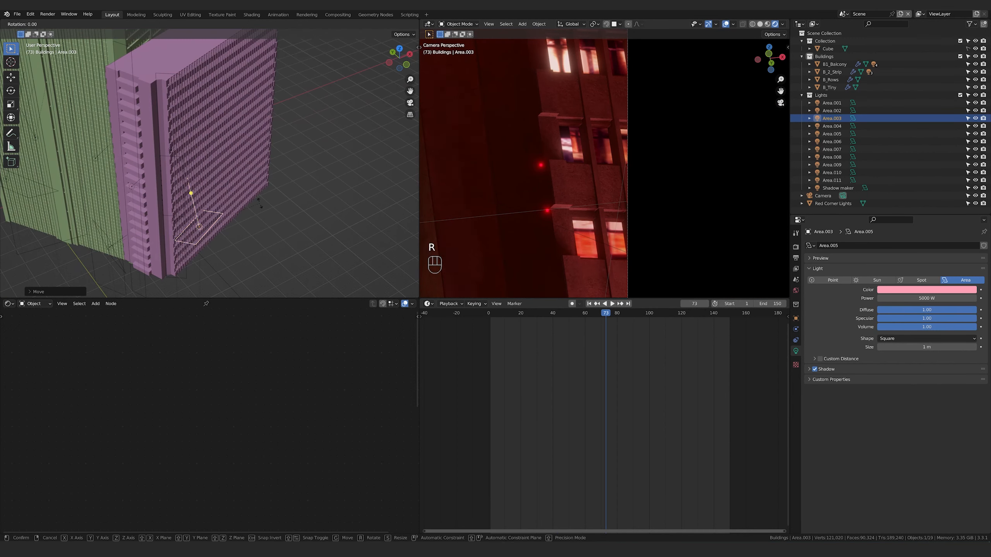
left_click(260, 201)
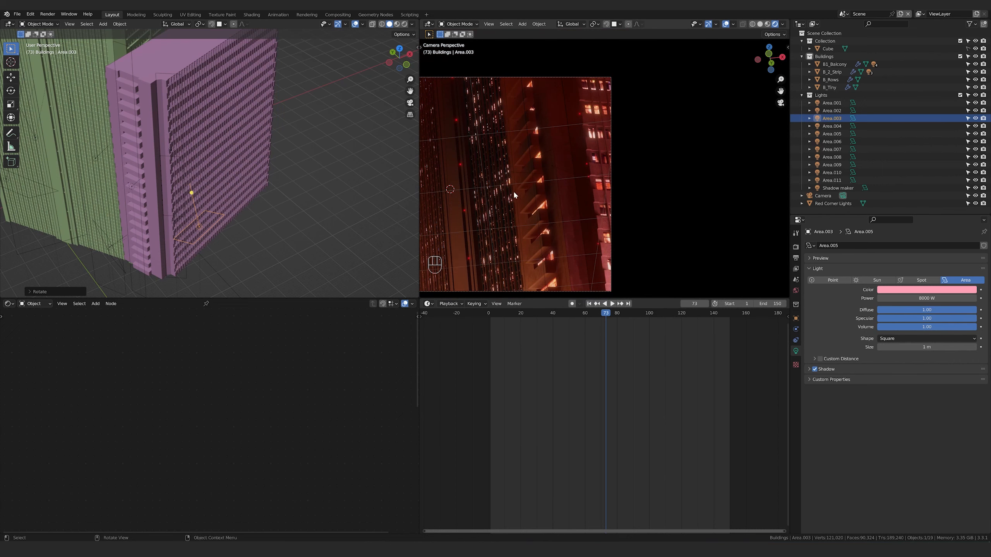
middle_click_drag(512, 190, 628, 201, "shift")
middle_click_drag(714, 195, 716, 144, "shift")
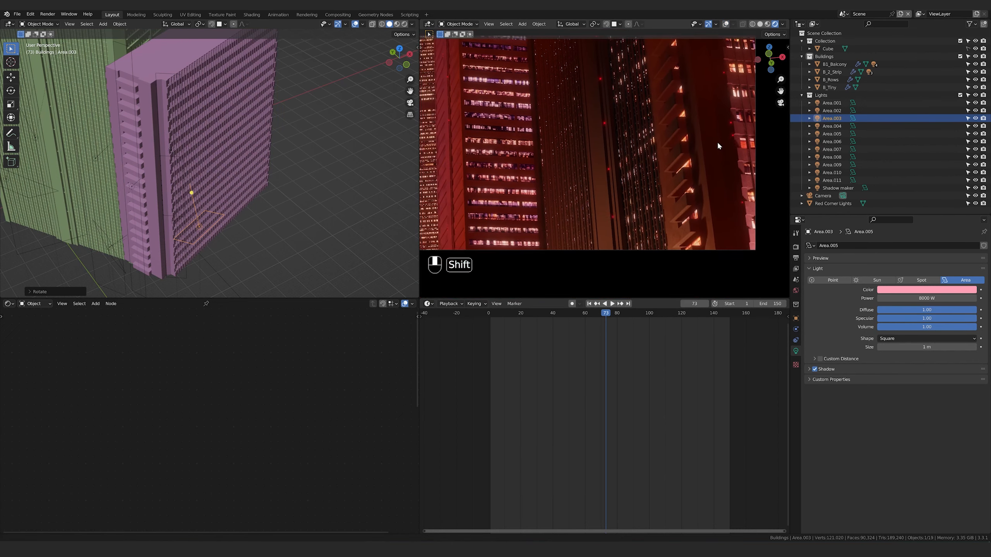
Edit the B1_Balcony mesh from above, shifting the long side's vertices inward along local X to make the block thinner.
left_click(235, 184)
middle_click_drag(235, 185, 242, 219)
key("Tab")
middle_click_drag(201, 266, 290, 171, "shift")
left_click(280, 155)
key("KP_Decimal")
scroll(280, 155, "down", 2)
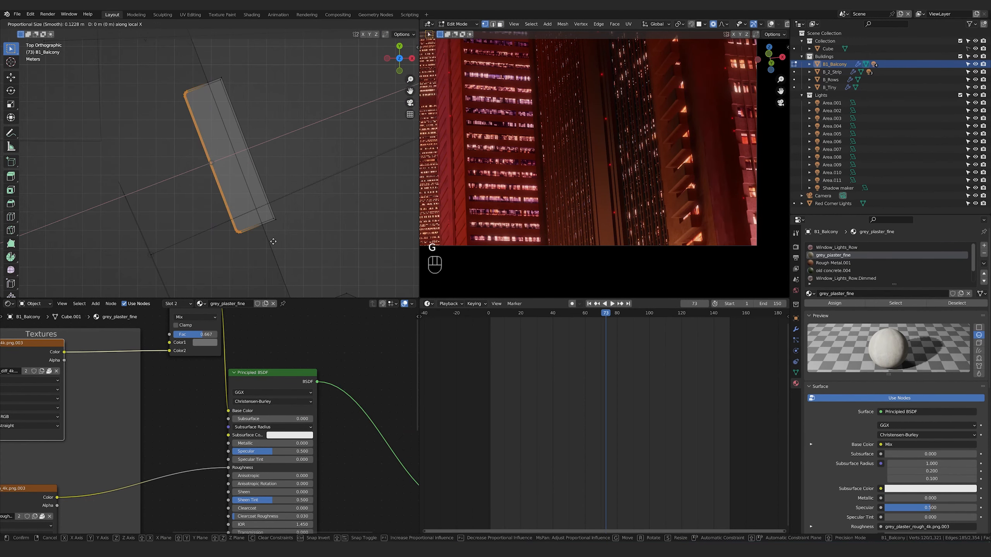
key("x")
key("x")
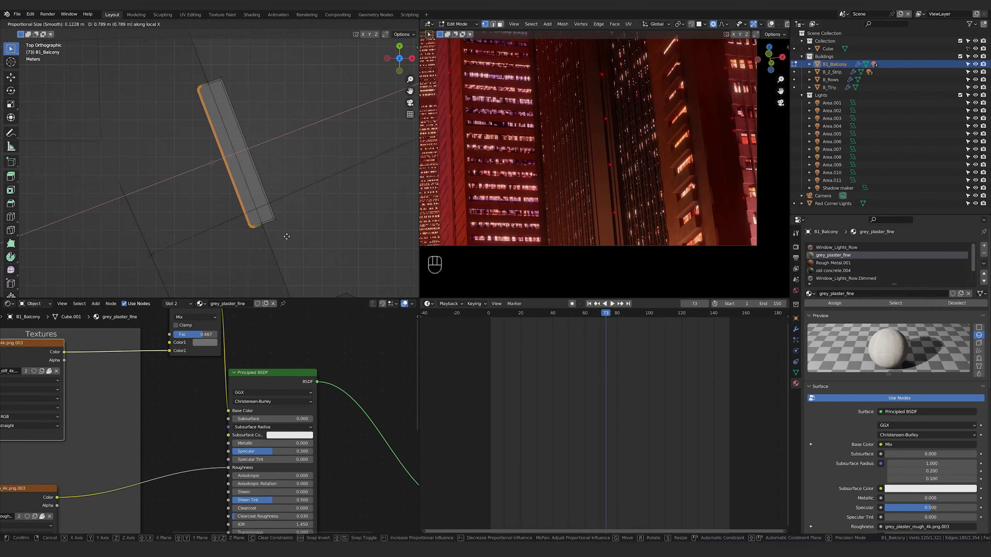
left_click(291, 236)
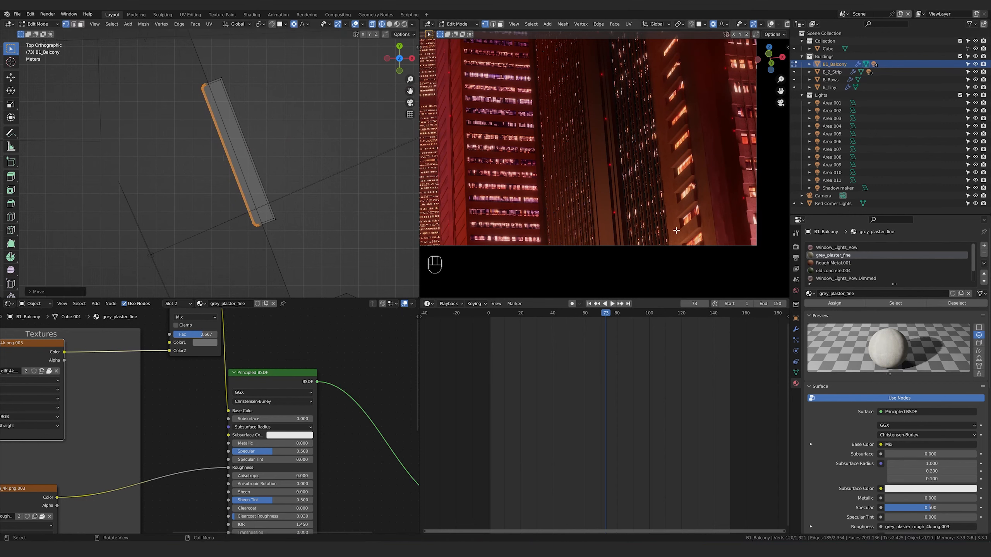
key("Tab")
Rotate and reposition the orange light Area.008 in front of the building's column of balconies.
middle_click_drag(291, 236, 386, 106)
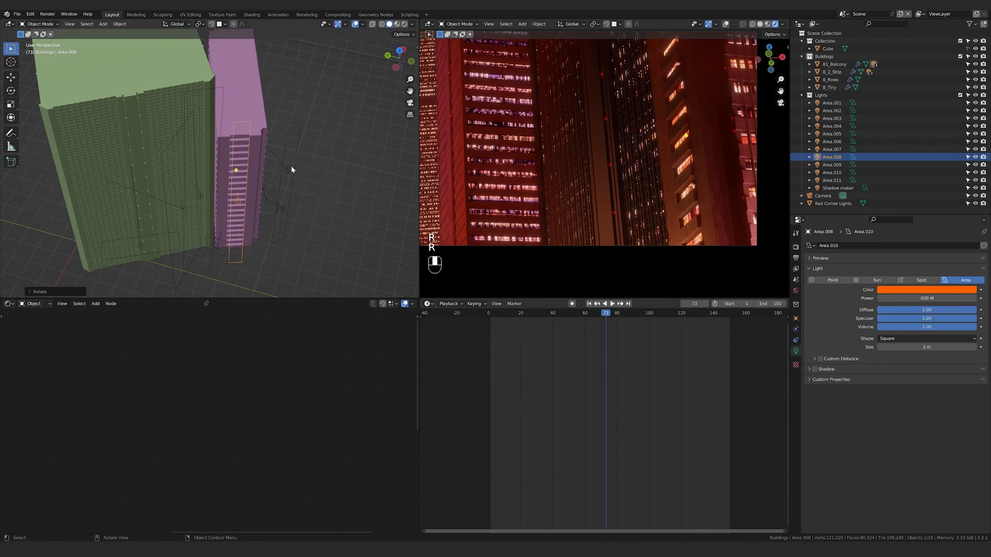
key("r")
key("g")
left_click(290, 166)
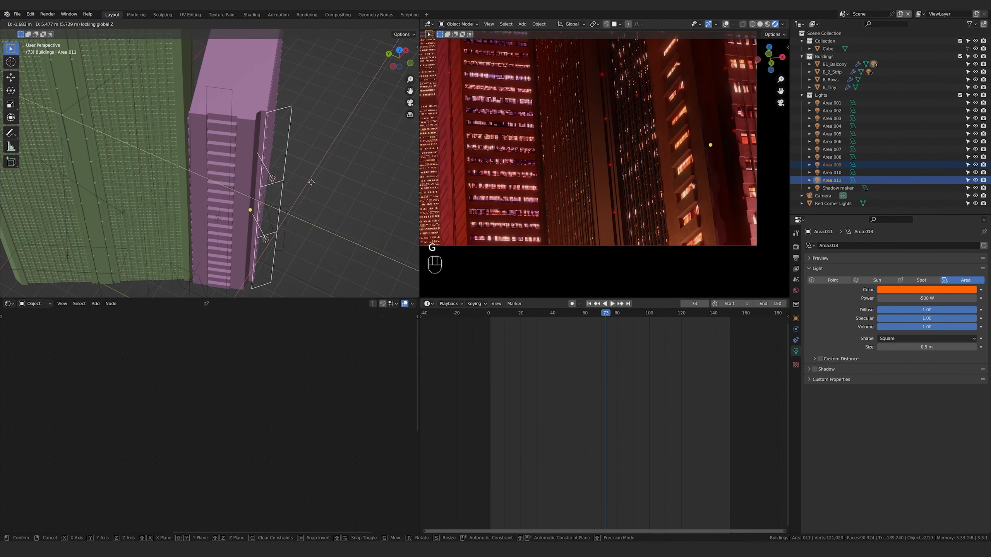
Move the lights Area.009 and Area.011 together horizontally, keeping their height, beside the balcony building's outer edge.
key("g")
scroll(680, 162, "down", 2)
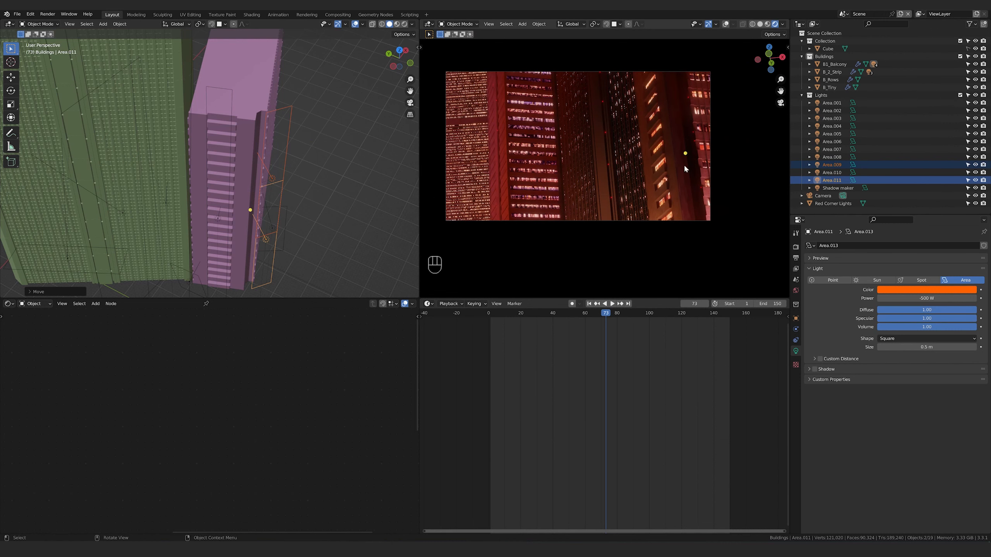
key("g")
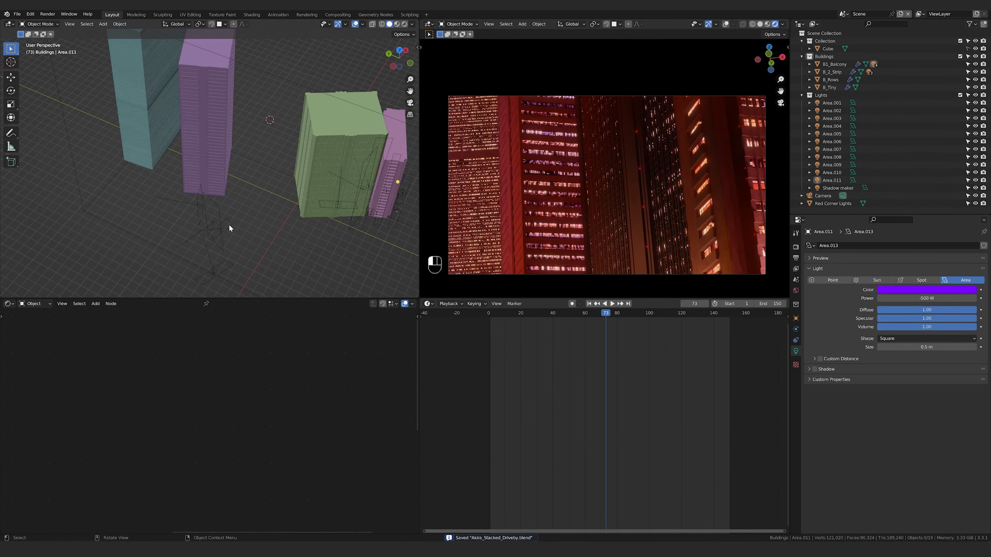
Move the pink-violet light Area.001 horizontally, keeping its height, into the gap between the teal and tall purple towers.
left_click(229, 224)
middle_click_drag(229, 224, 167, 194)
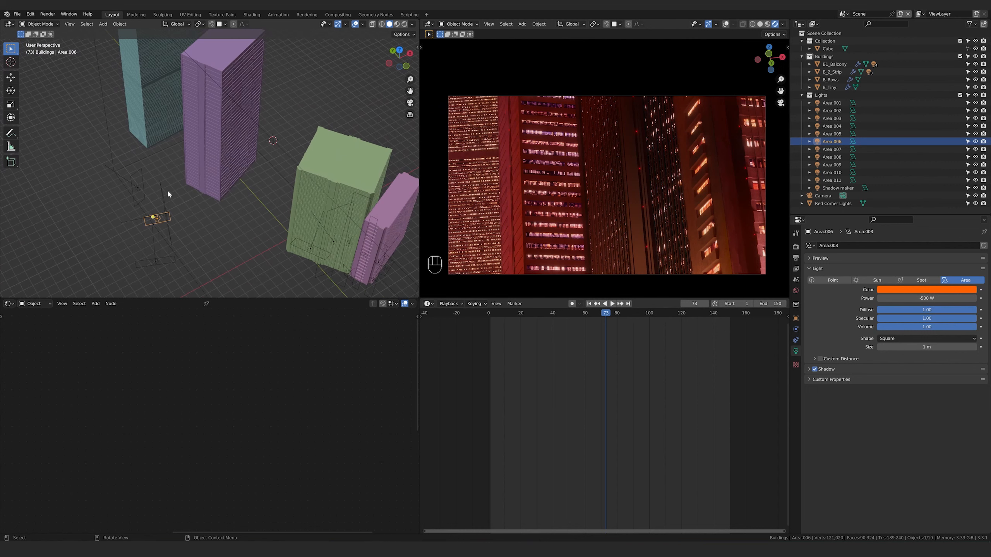
left_click(140, 189)
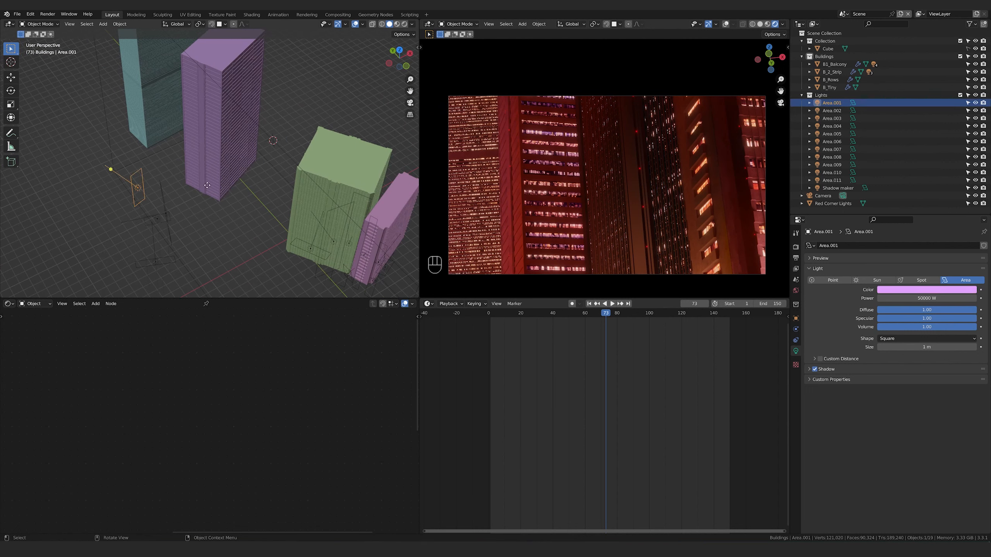
key("g")
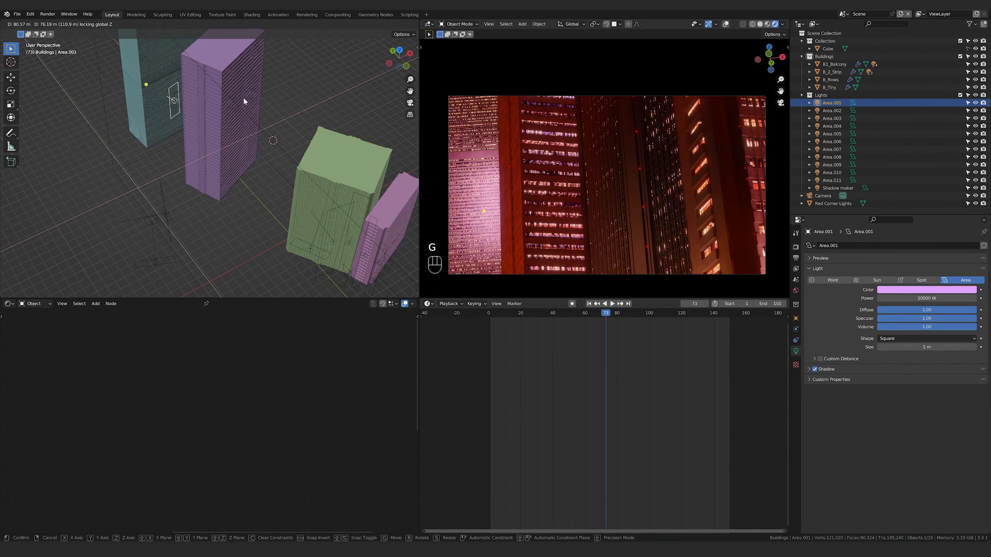
left_click(243, 96)
Scale up the light Area.001 and rotate it between the teal and purple towers.
key("KP_Decimal")
middle_click_drag(269, 158, 290, 158)
key("s")
left_click(286, 172)
key("r")
left_click(273, 160)
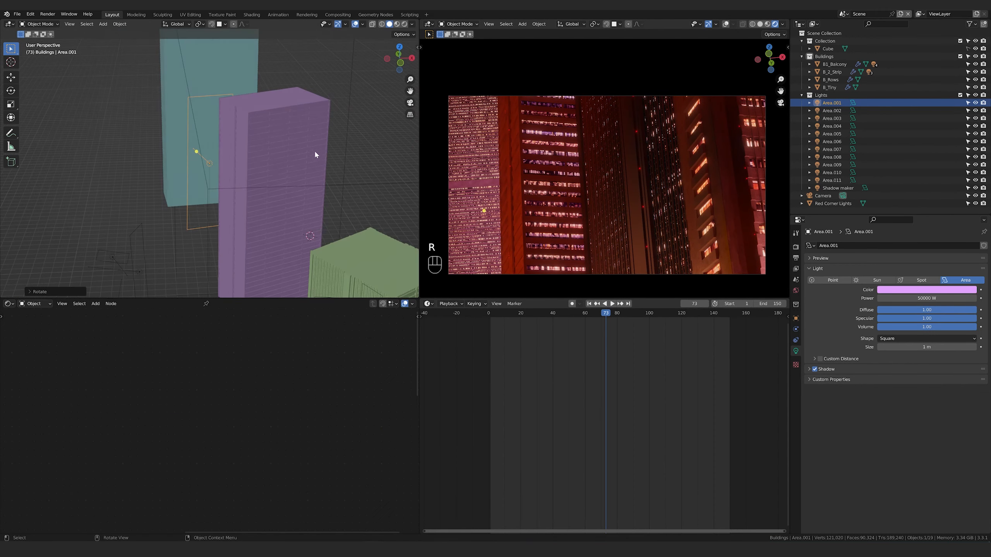
Rotate the light Area.001 further so it faces the teal tower's wall.
key("r")
left_click(217, 91)
middle_click_drag(216, 91, 278, 79)
key("r")
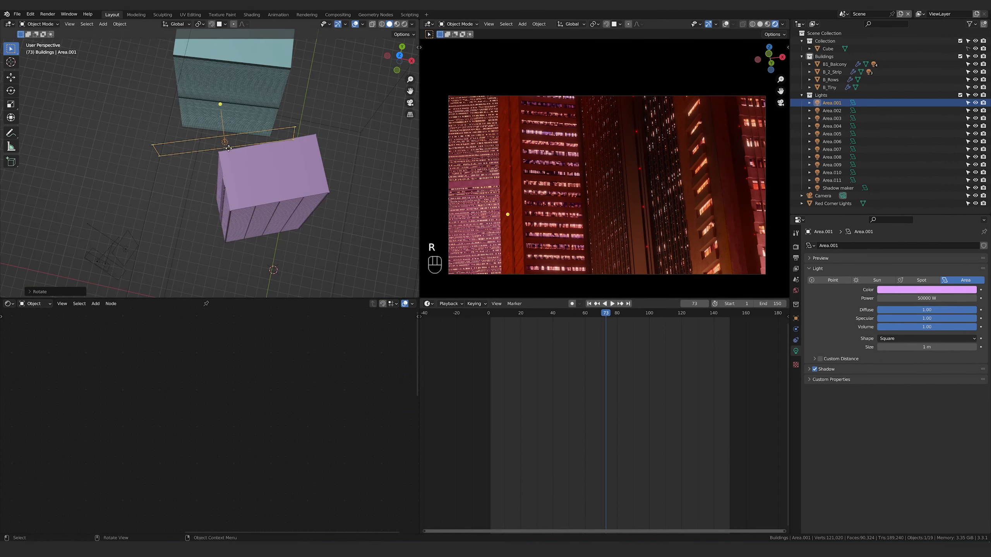
mouse_move(228, 148)
middle_mouse_down()
mouse_move(276, 112)
mouse_move(233, 145)
mouse_move(240, 152)
mouse_move(258, 124)
mouse_move(235, 139)
middle_mouse_up()
Stretch the light Area.001 along its local X axis so it covers more of the teal tower's height.
key("s")
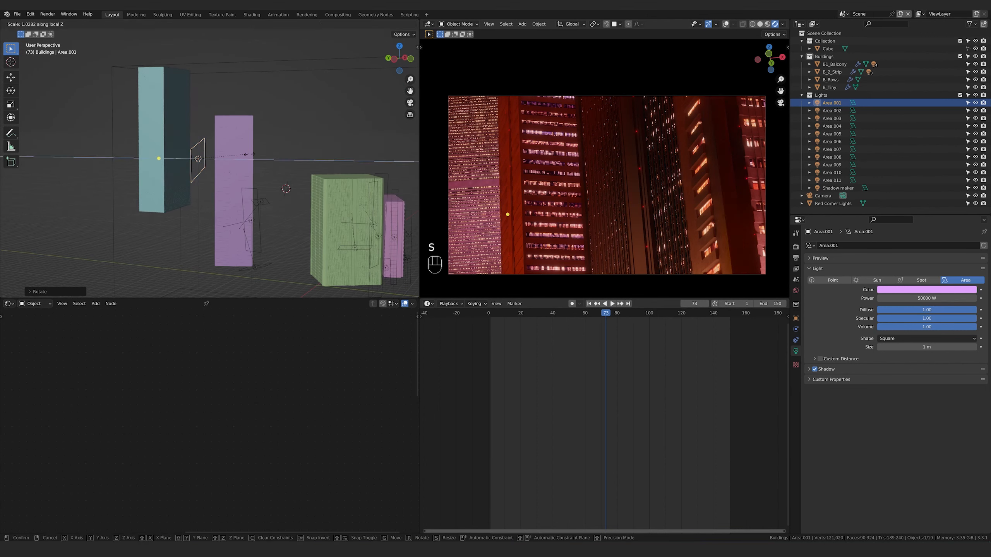
key("y")
key("x")
key("x")
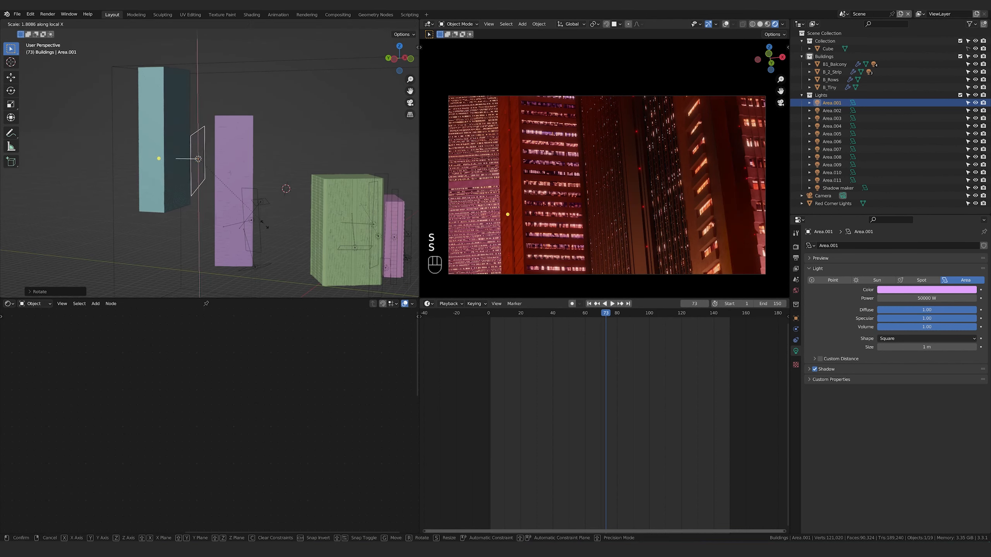
left_click(274, 237)
Shift the light Area.001 horizontally beside the purple tower and scale it along local X to about 0.35.
middle_click_drag(274, 236, 213, 147)
key("g")
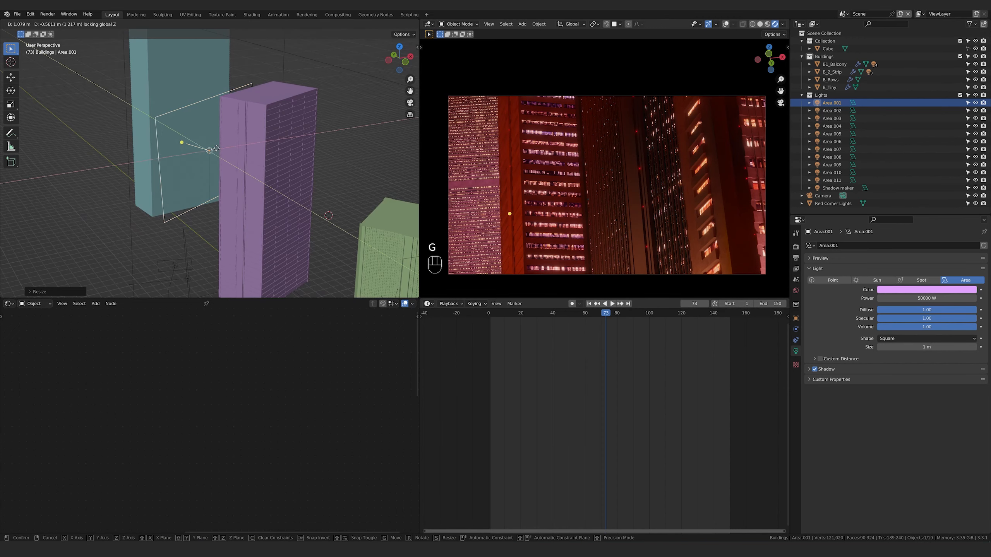
key("shift+z")
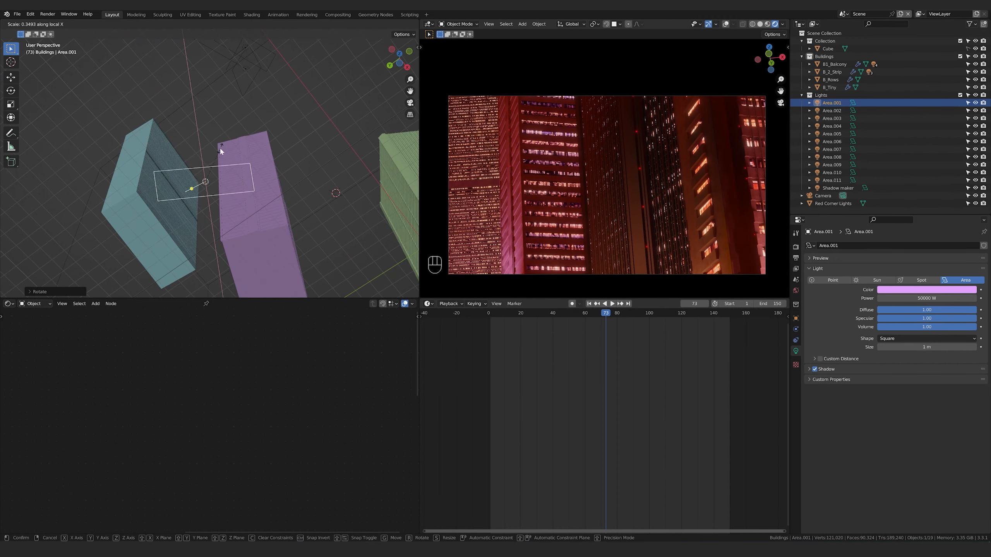
left_click(220, 148)
Rotate the narrowed light Area.001 near the towers' base so it points upward at the purple tower's side.
scroll(506, 147, "up", 10)
middle_click_drag(519, 184, 453, 222, "shift")
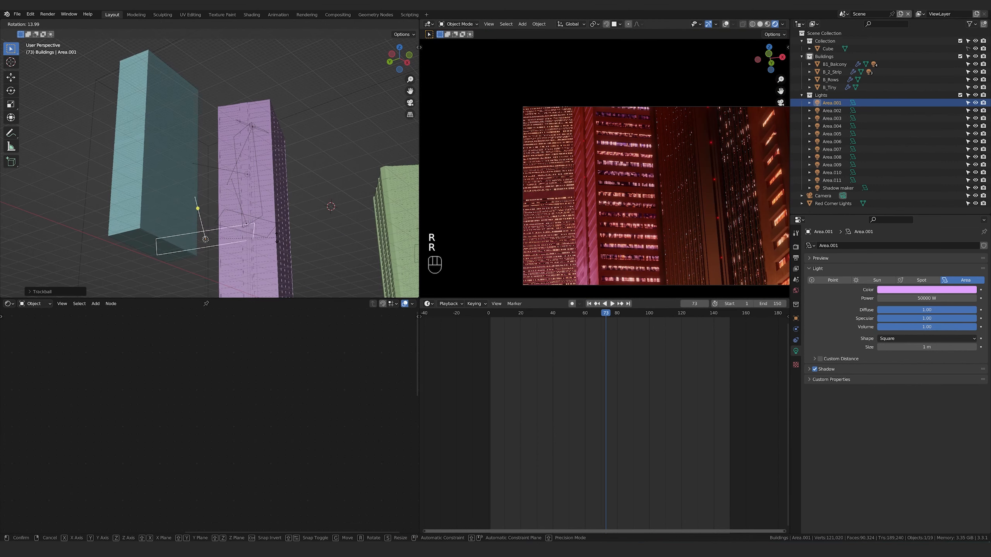
left_click(277, 241)
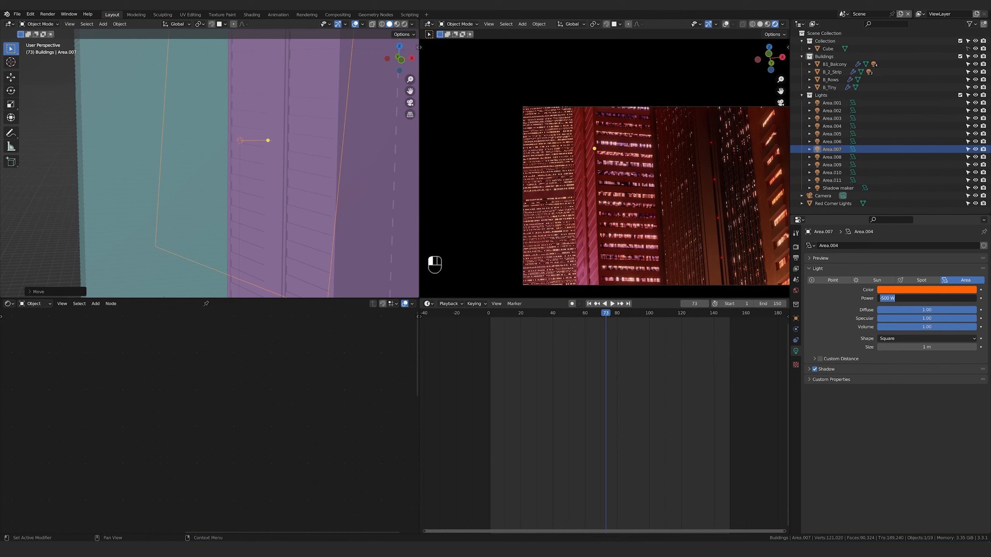
Set the power of the orange light Area.007 to -100 W and shift it slightly in front of the purple tower.
type("1")
key("Return")
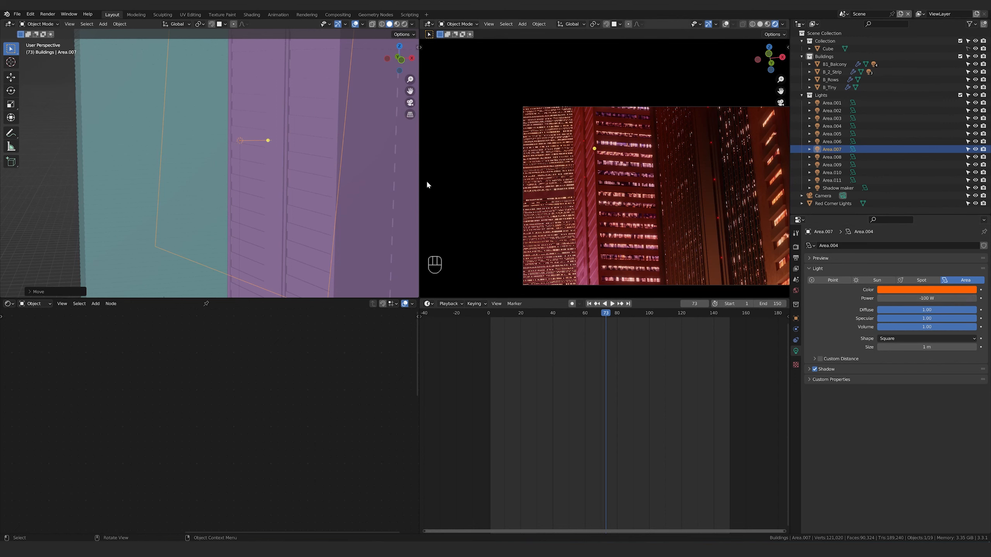
scroll(274, 156, "down", 4)
middle_click_drag(274, 156, 337, 195)
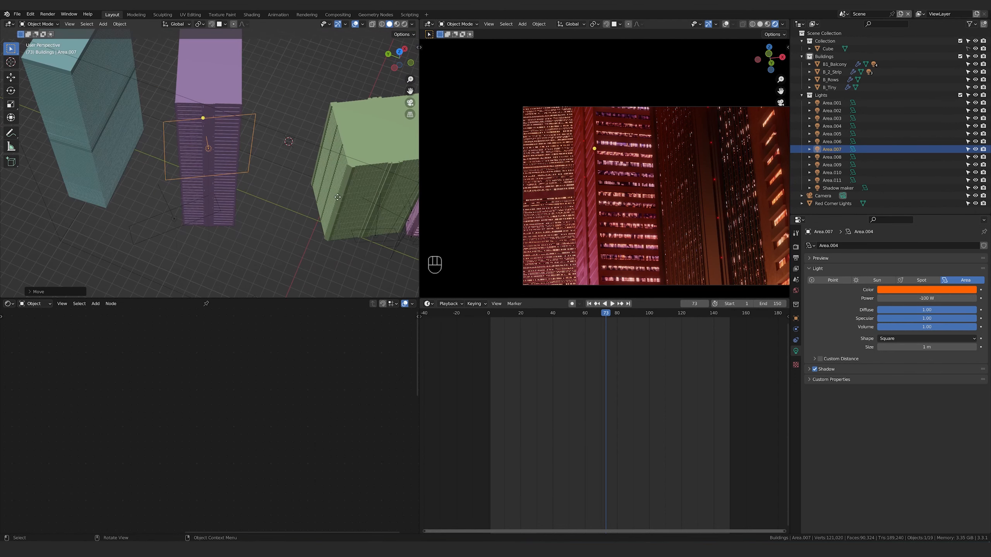
key("g")
left_click(340, 196)
Rotate the light Area.007 freely and move it horizontally, keeping its height, in front of the purple tower's recess.
key("r")
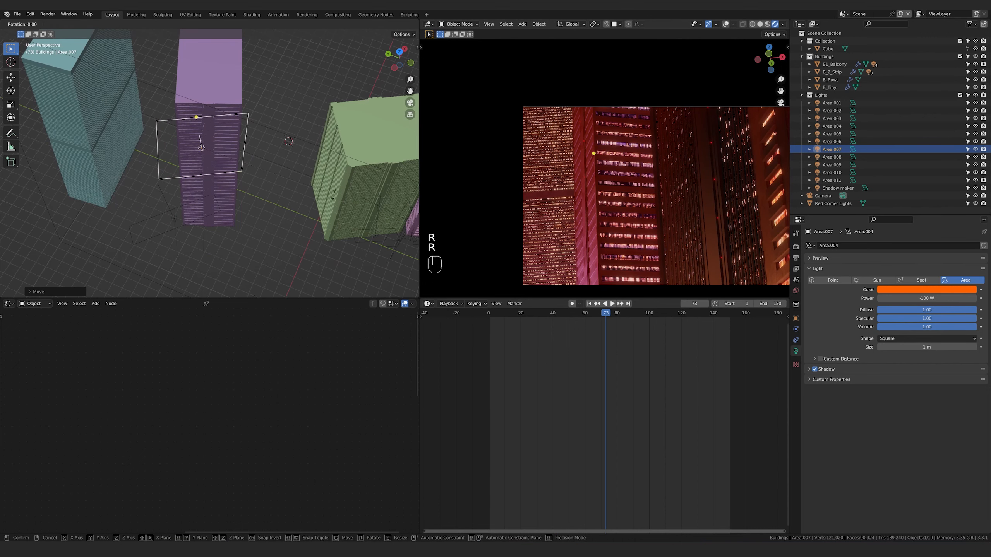
left_click(333, 195)
key("g")
key("shift+z")
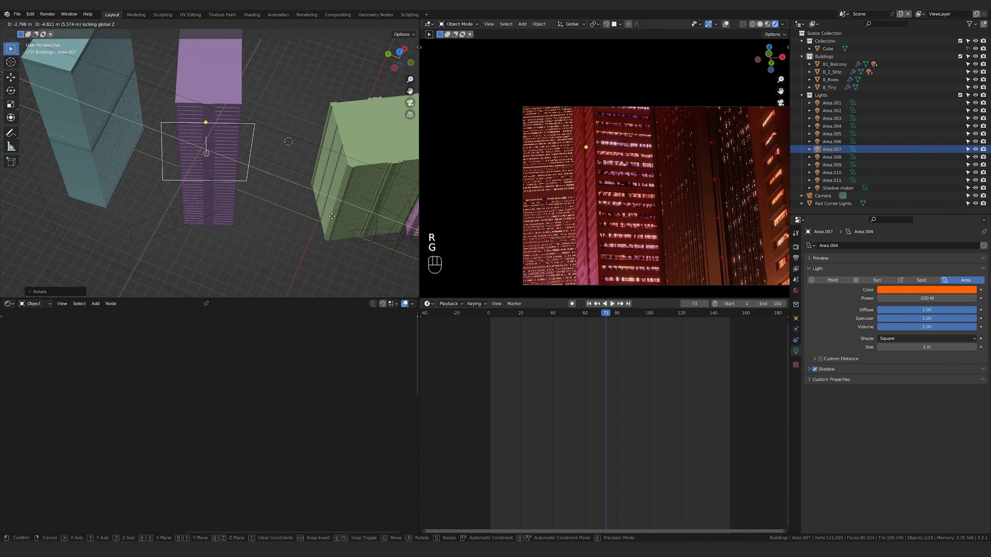
left_click(333, 216)
Rotate the light Area.007 to aim at the purple tower's recess and set its power to -8000 W.
middle_click_drag(332, 216, 338, 196)
key("r")
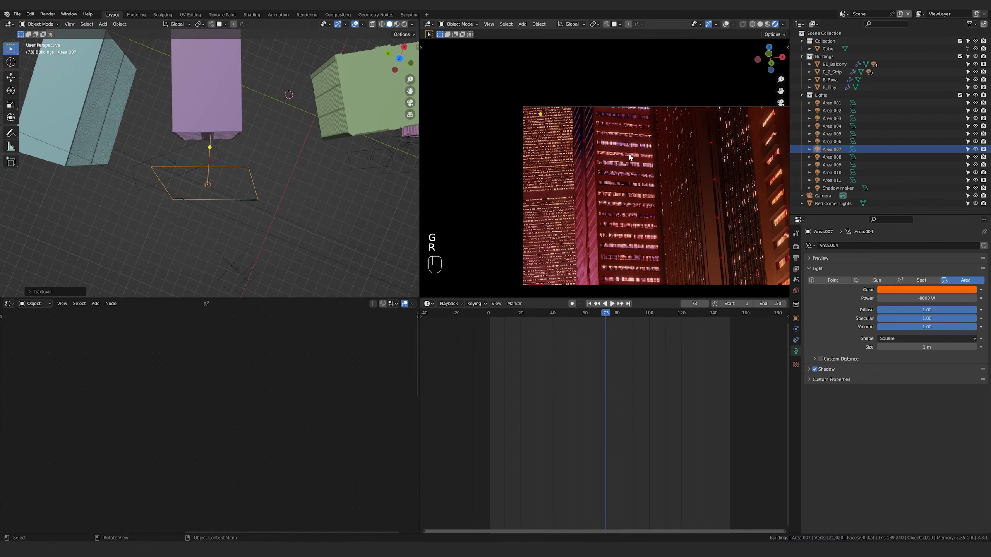
scroll(646, 224, "up", 5)
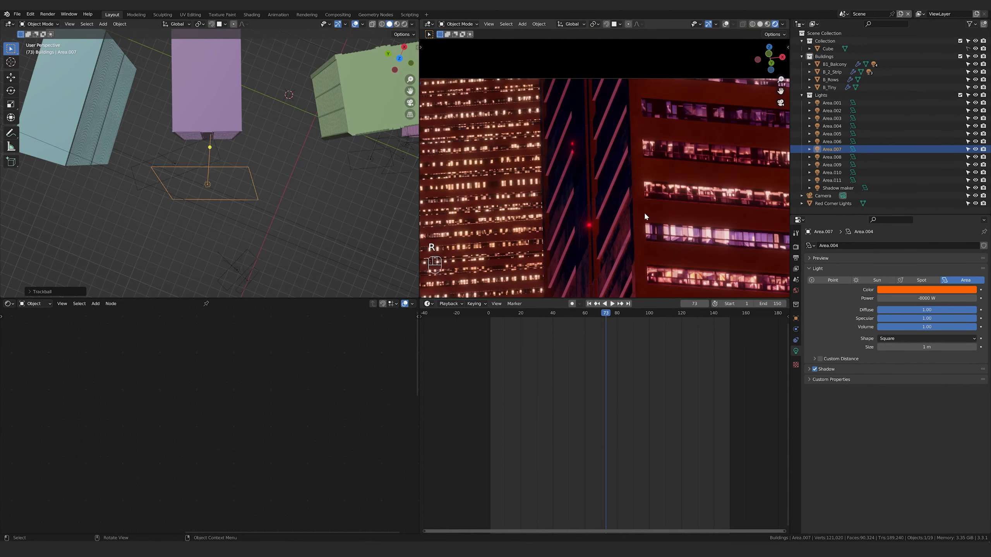
scroll(645, 216, "down", 3)
Enlarge the light Area.007 and move it horizontally so it spans the upper part of the purple tower.
key("s")
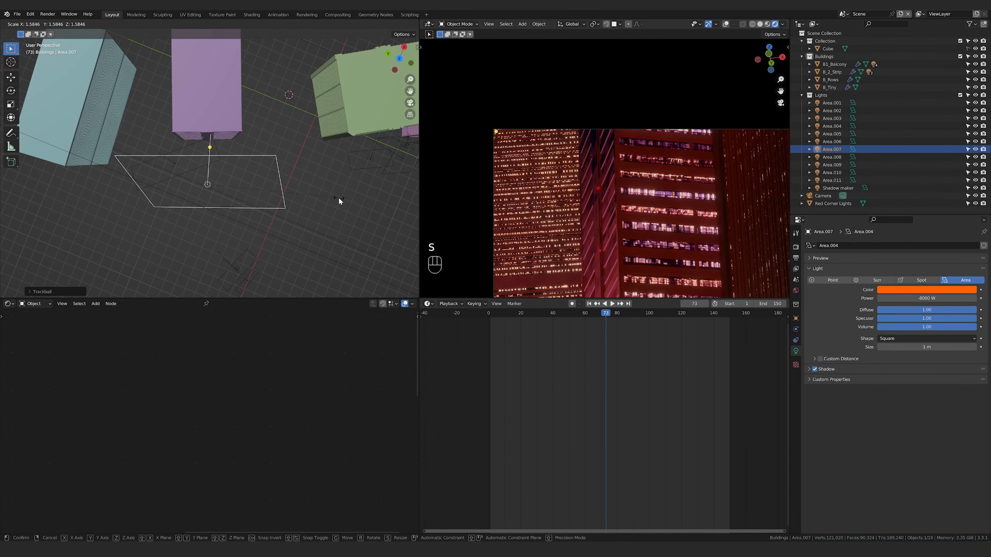
key("g")
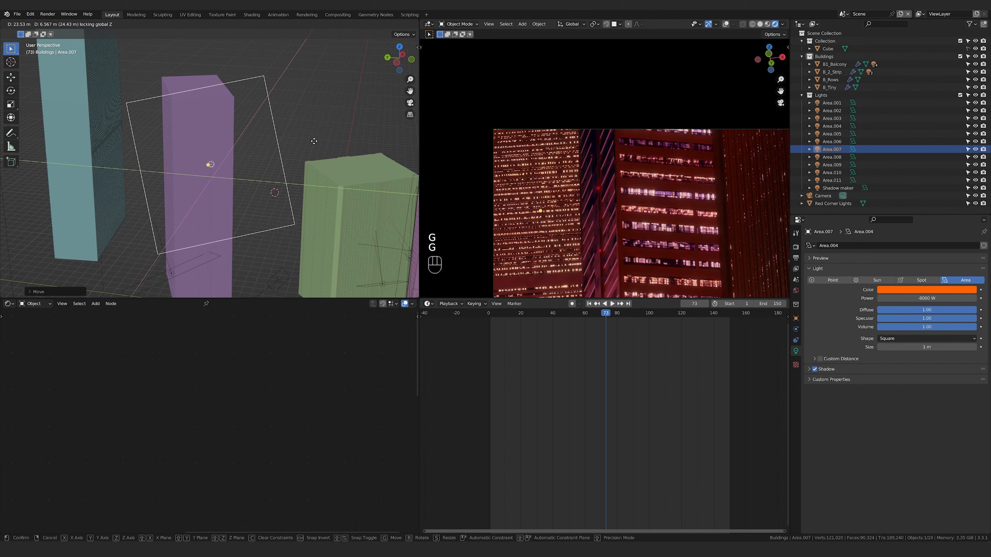
left_click(314, 141)
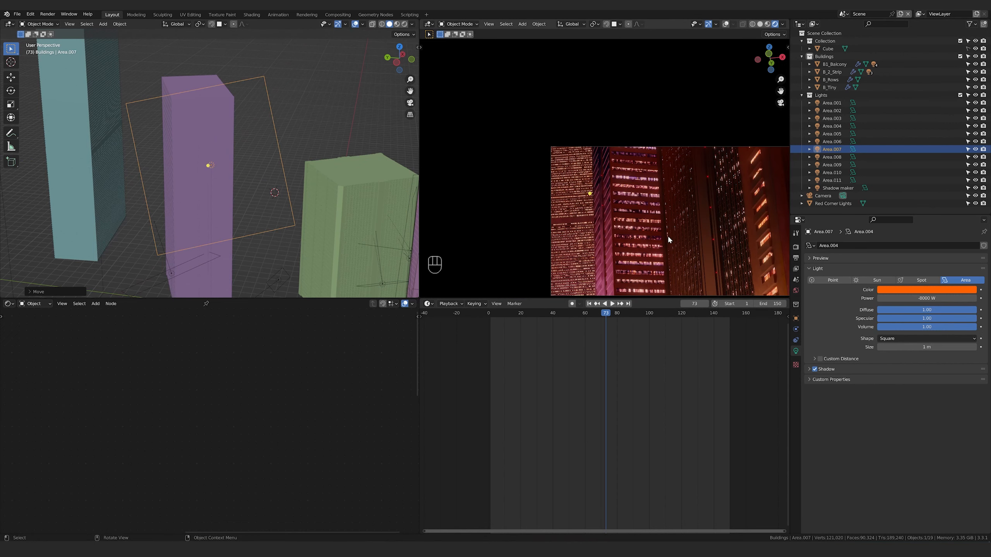
scroll(667, 234, "up", 3)
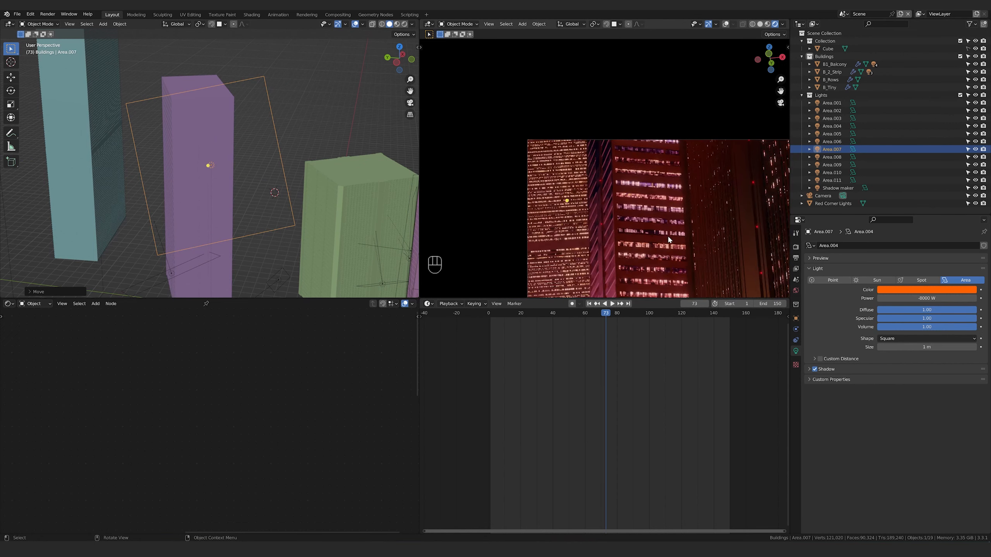
Change the colour of the light Area.007 to violet.
left_click(936, 291)
left_click_drag(937, 231, 946, 205)
left_click_drag(926, 226, 954, 212)
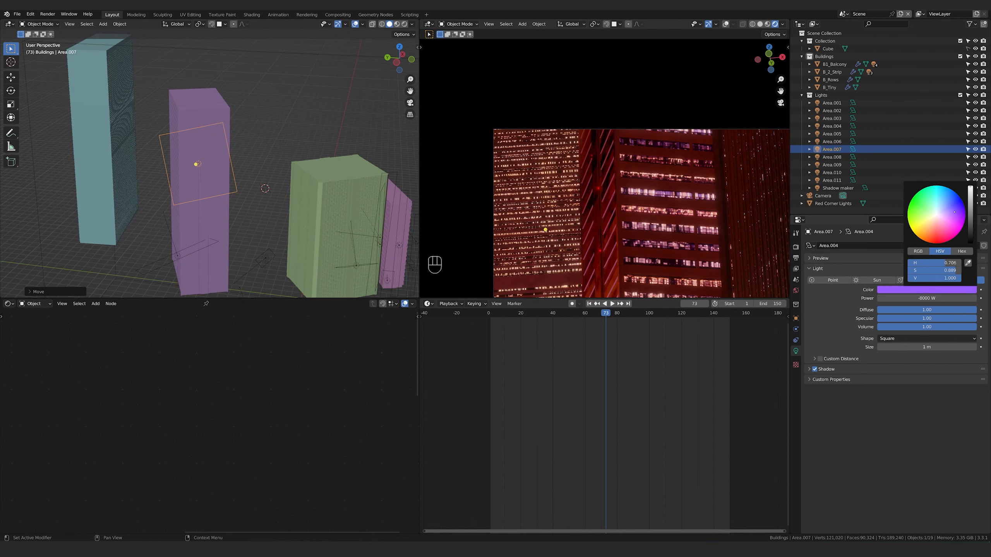
Rotate the violet light Area.007 freely to re-aim it at the purple tower.
middle_click_drag(272, 215, 246, 226)
key("r")
key("r")
left_click(302, 185)
Select the light Area.001 at the purple tower's base, move it horizontally and rotate it freely towards the tower's recess.
left_click(176, 256)
mouse_move(238, 238)
middle_mouse_down()
mouse_move(279, 230)
mouse_move(245, 236)
middle_mouse_up()
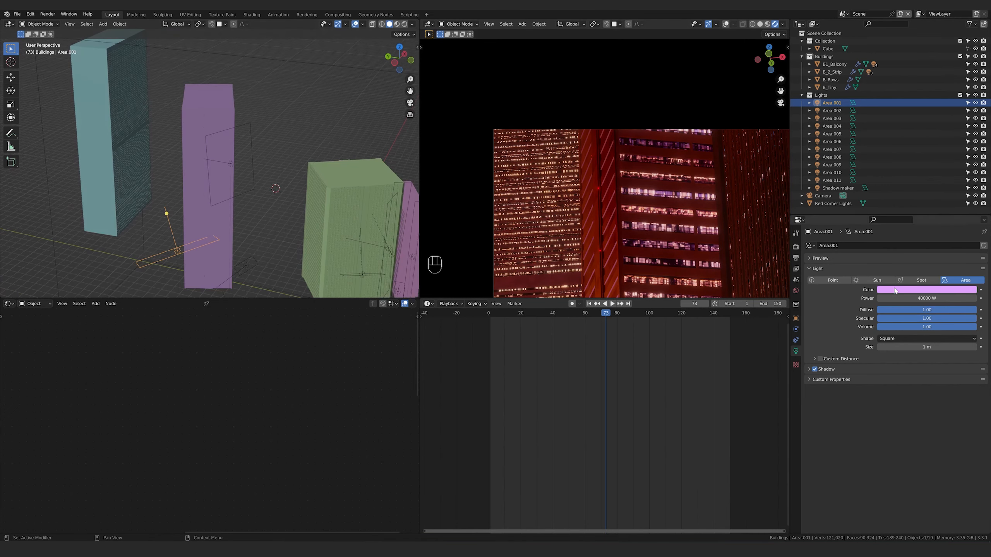
middle_click_drag(296, 200, 245, 217)
key("g")
key("shift+z")
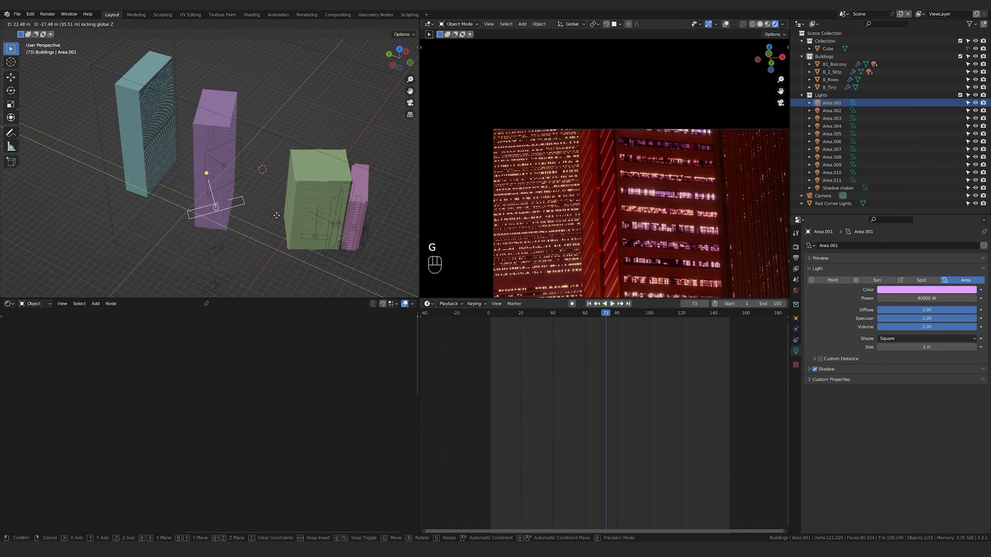
left_click(275, 210)
key("r")
key("r")
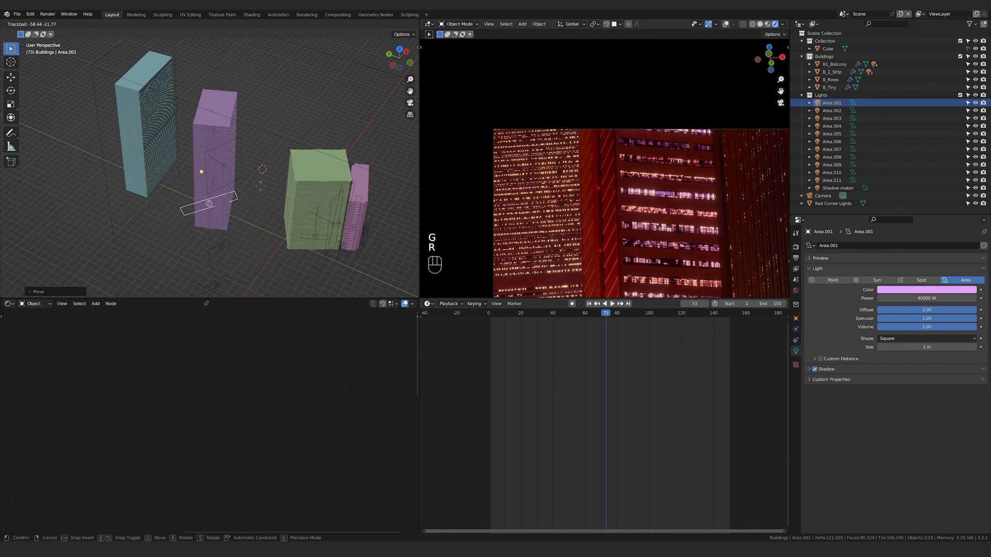
left_click(261, 186)
Adjust the horizontal position and height of the light Area.001 along the lower half of the purple tower.
key("g")
key("shift+z")
left_click(257, 204)
key("g")
key("z")
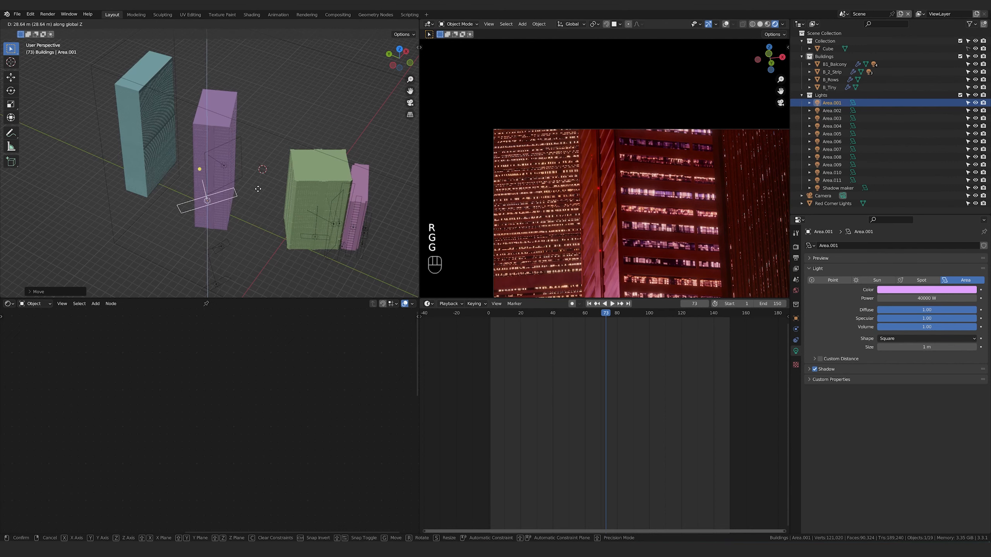
left_click(262, 170)
key("g")
key("shift+z")
left_click(265, 169)
key("g")
key("z")
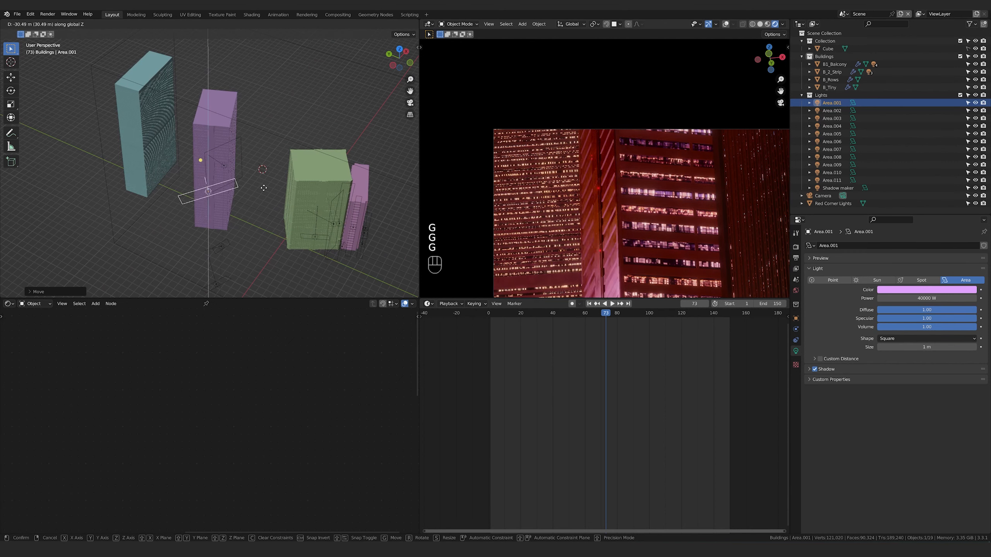
left_click(263, 187)
Rotate the light Area.001 freely, shift it horizontally and lower it towards the purple tower's base.
key("r")
key("r")
left_click(265, 187)
key("g")
key("shift+z")
left_click(262, 190)
key("g")
key("z")
left_click(260, 204)
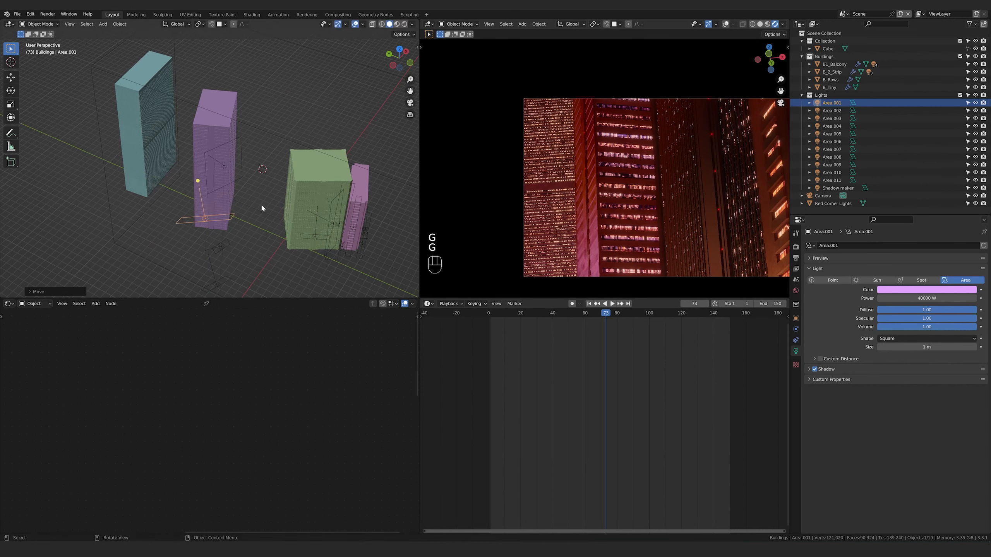
Select the violet light Area.007 on the upper part of the purple tower and rotate it freely to re-aim it.
scroll(260, 199, "up", 2)
left_click(256, 140)
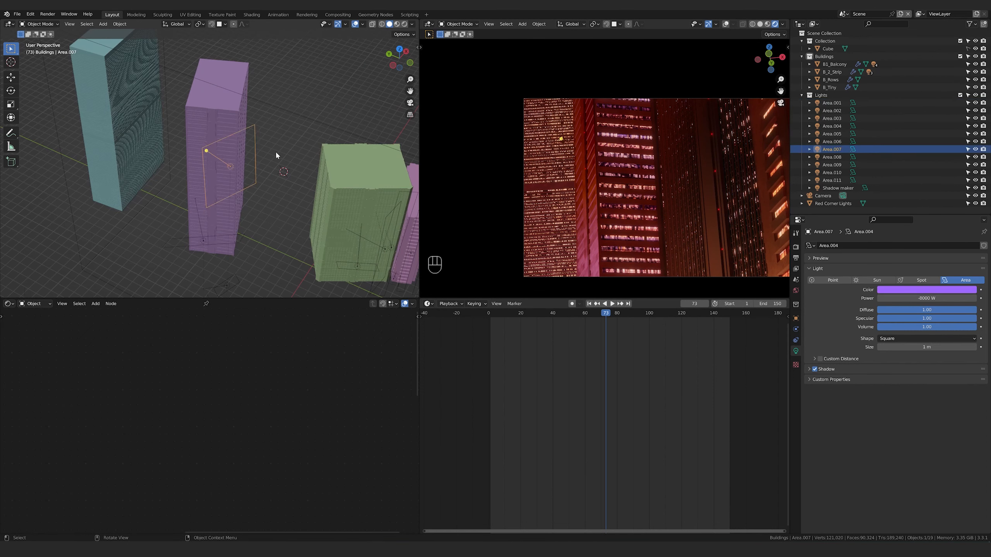
scroll(274, 150, "up", 3)
key("r")
left_click(319, 186)
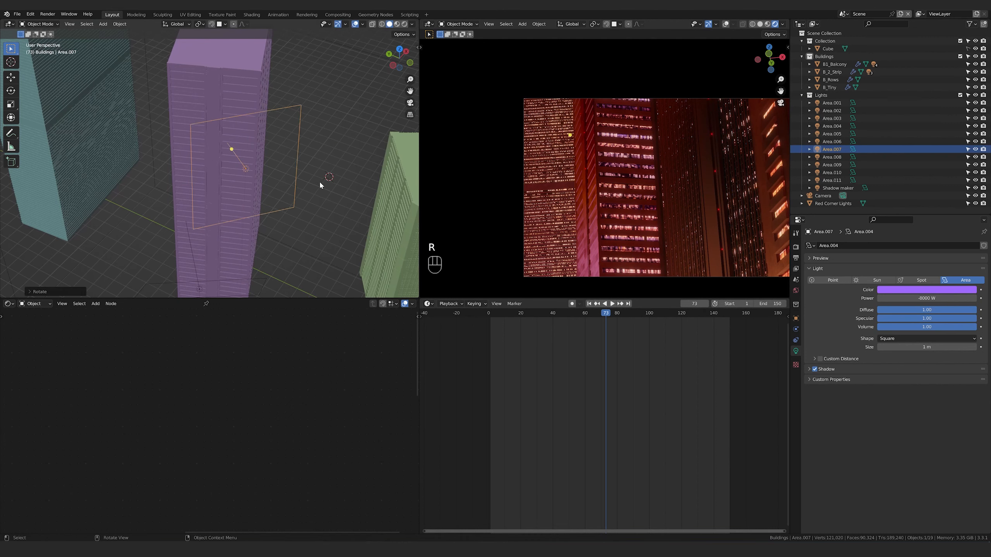
key("r")
key("r")
left_click(316, 163)
Reposition the light Area.007 horizontally and vertically in front of the purple tower and rotate it.
key("g")
key("shift+z")
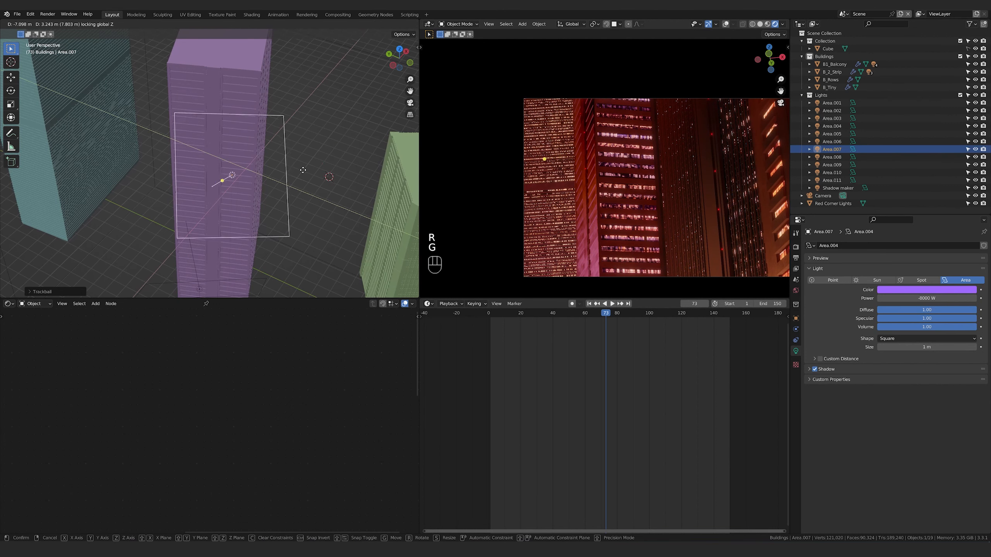
left_click(303, 173)
key("g")
key("z")
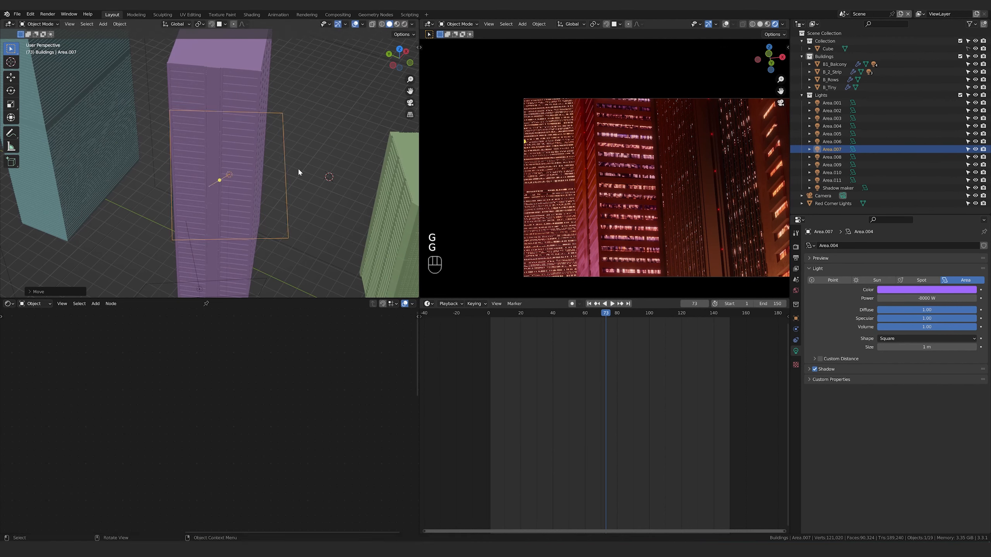
key("r")
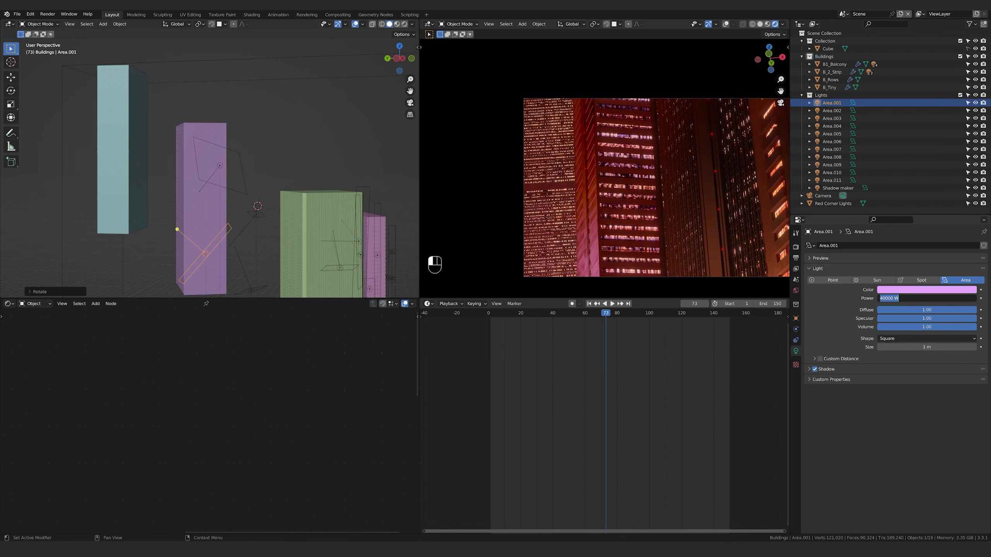
Set the power of the light Area.001 to 10000 W, and move and rotate it beside the purple tower's lower part.
key("Return")
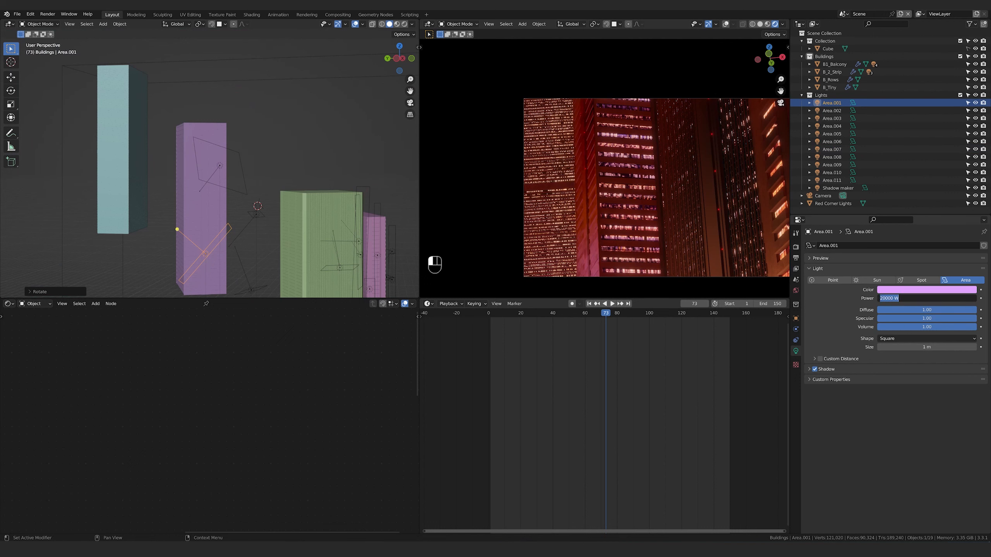
key("Return")
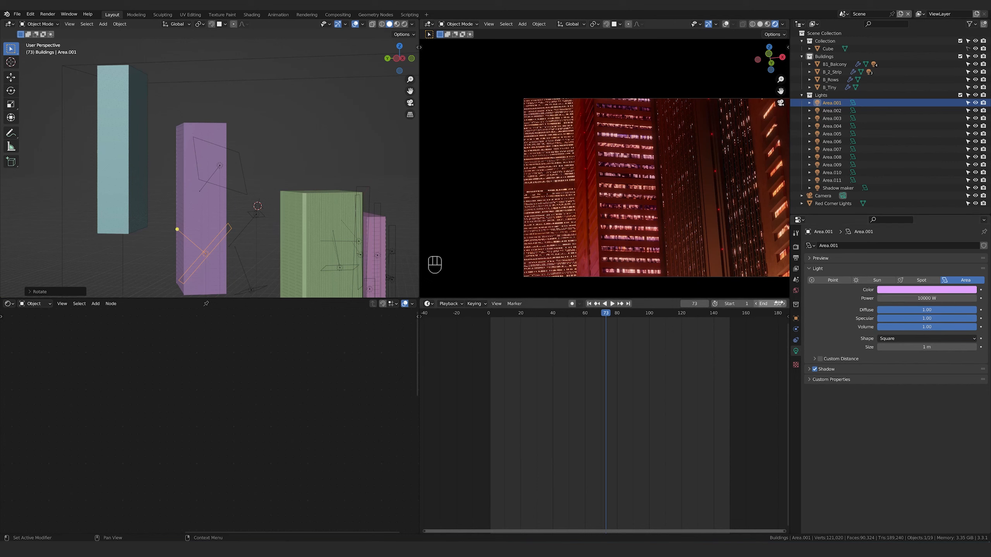
middle_click_drag(126, 221, 234, 238)
key("g")
key("shift+z")
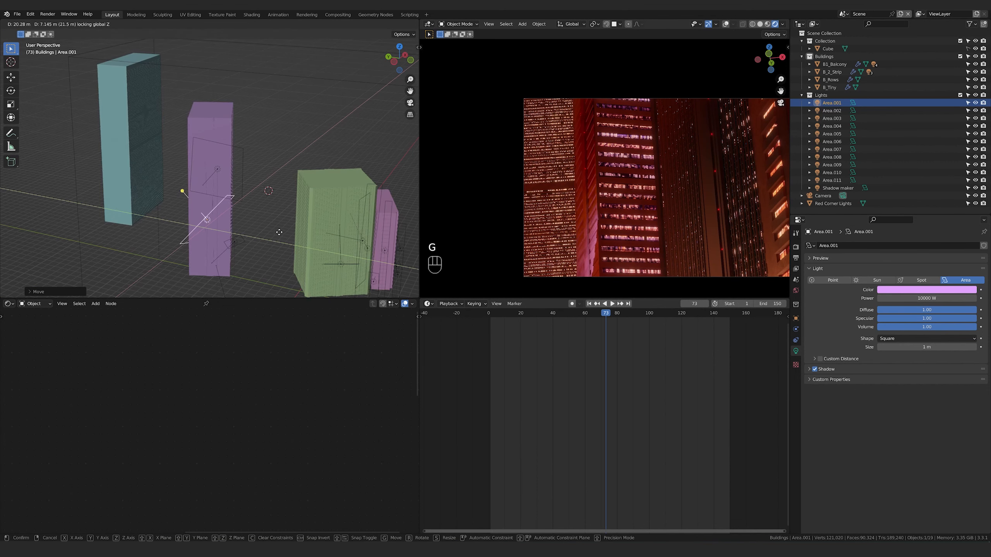
left_click(279, 231)
key("r")
left_click(307, 194)
key("g")
key("shift+z")
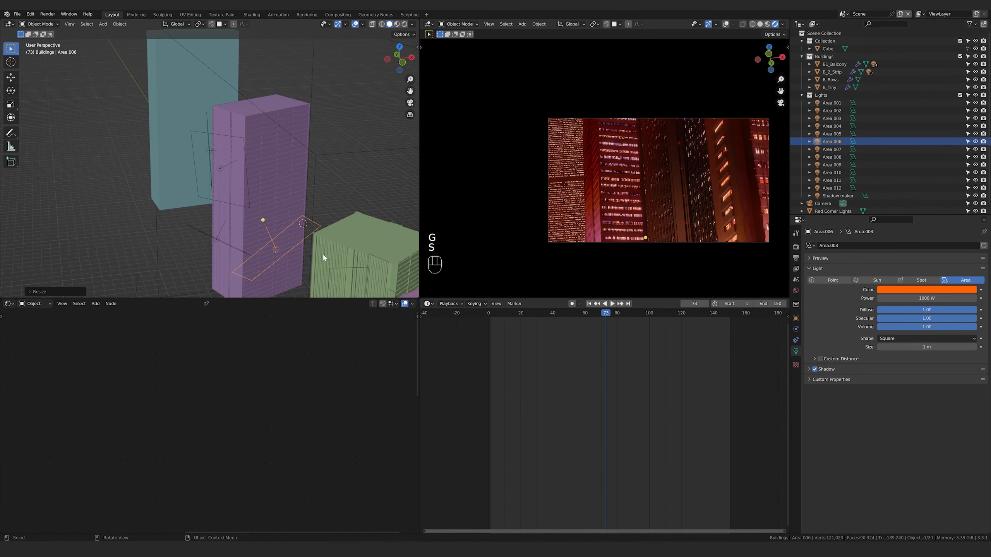
Rotate the orange light Area.006 freely and around the Z axis to line it up with the purple tower's window face.
key("KP_Decimal")
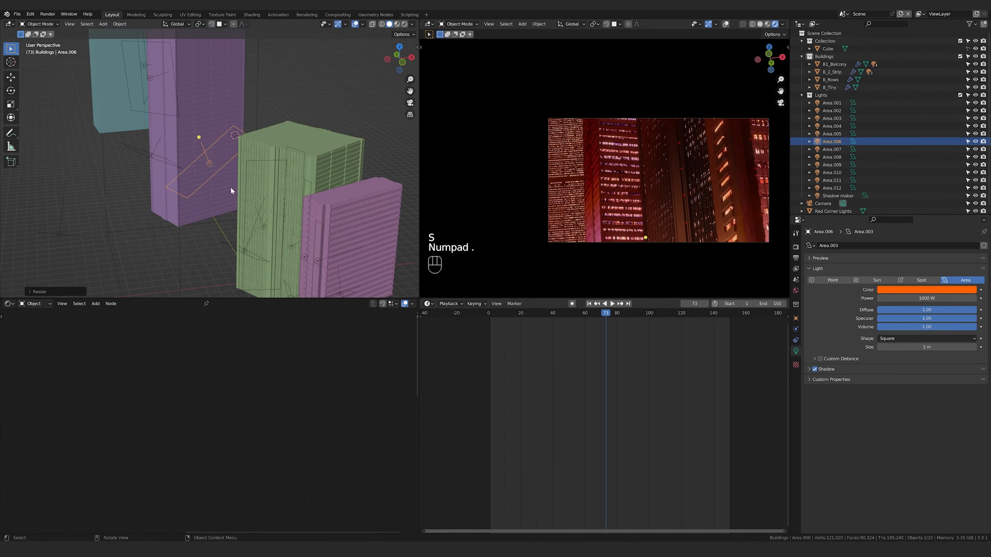
mouse_move(231, 190)
middle_mouse_down()
mouse_move(236, 177)
mouse_move(271, 182)
mouse_move(231, 187)
middle_mouse_up()
key("r")
key("r")
left_click(272, 181)
key("r")
key("z")
left_click(251, 183)
Move the orange light Area.006 horizontally, closer to the purple tower's window face.
key("g")
key("shift+z")
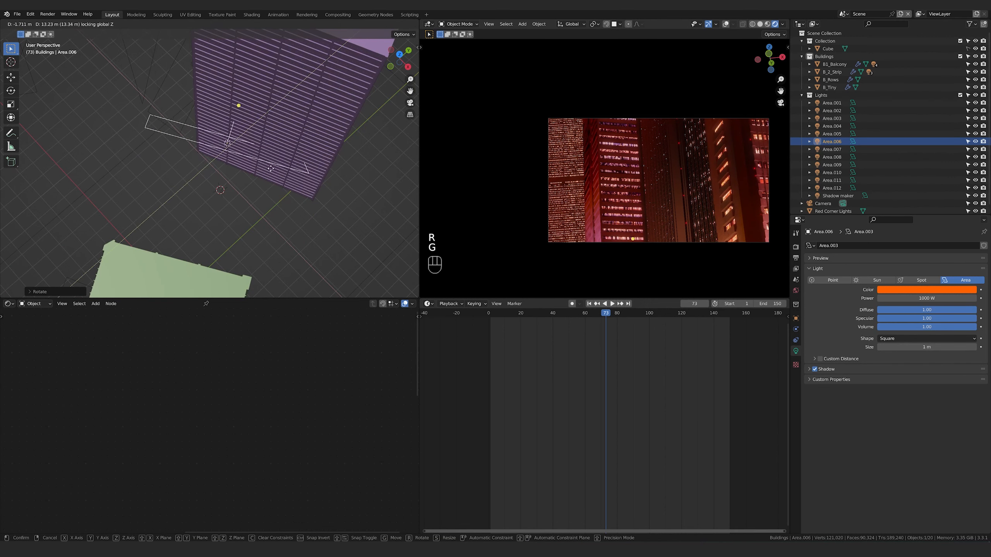
left_click(224, 128)
middle_click_drag(224, 129, 349, 174)
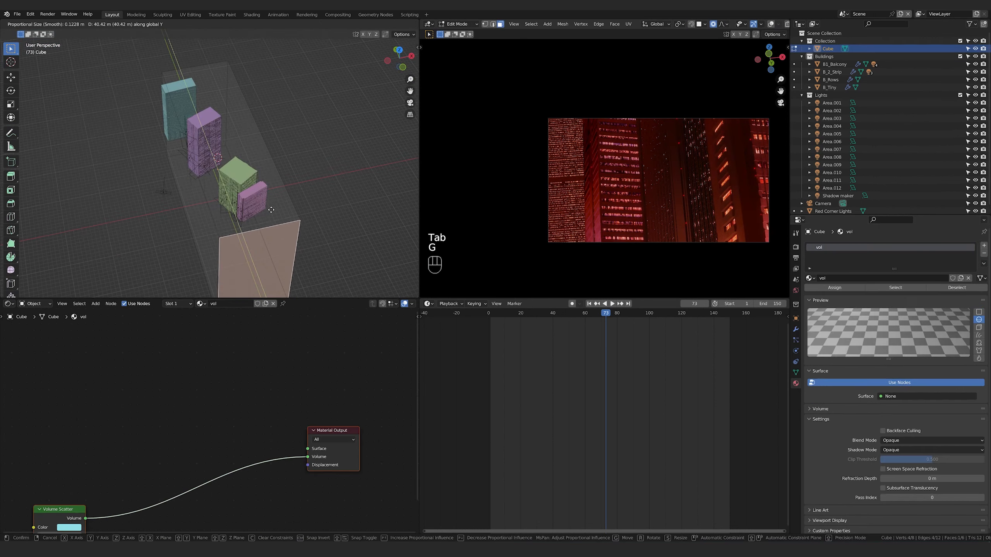
Move the volume cube's end face along the Y axis to just beyond the small front building.
left_click(273, 208)
scroll(275, 210, "down", 3)
middle_click_drag(274, 210, 341, 196)
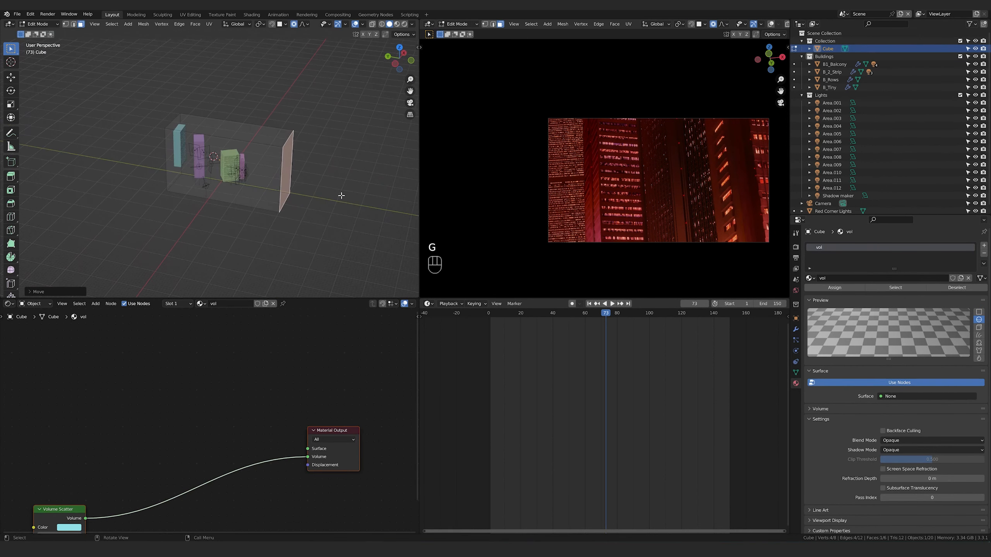
scroll(342, 195, "up", 4)
key("g")
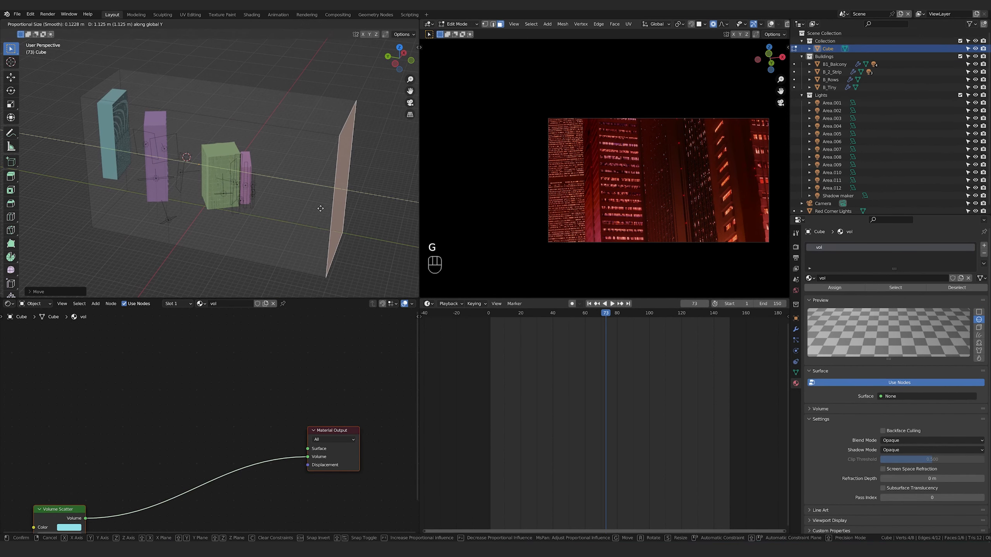
left_click(318, 201)
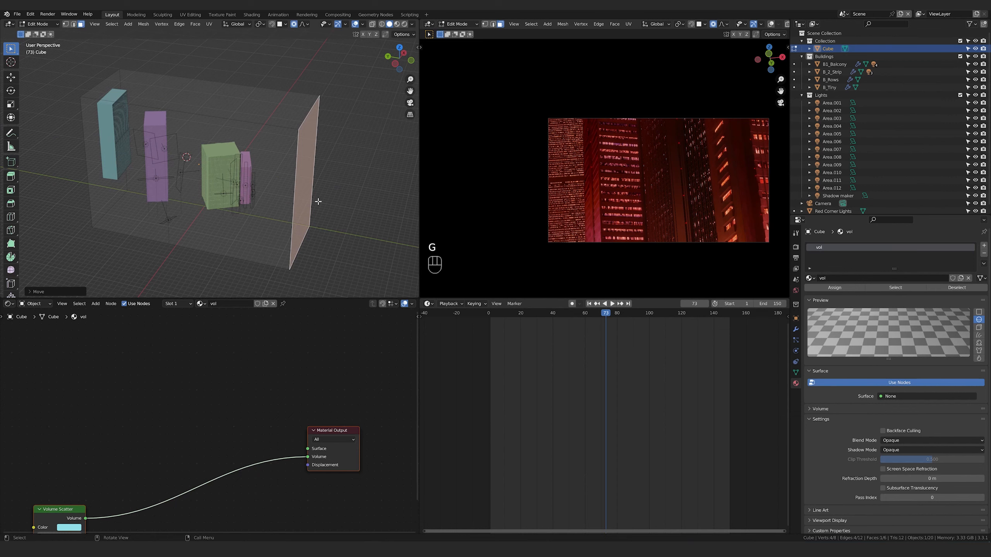
Try moving the volume cube's end face in past the green building, and try shifting the whole cube along Y.
key("g")
left_click(225, 170)
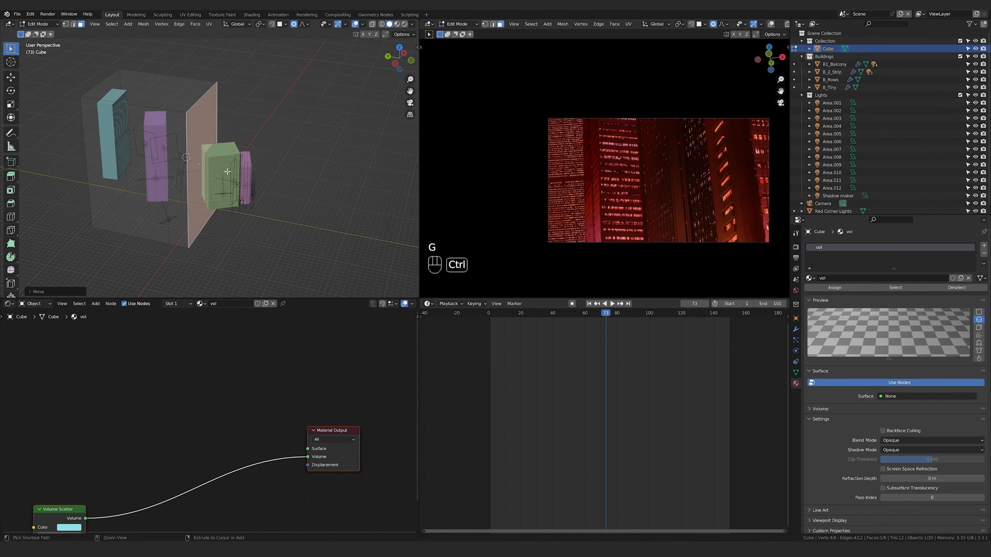
key("ctrl+z")
key("Tab")
key("g")
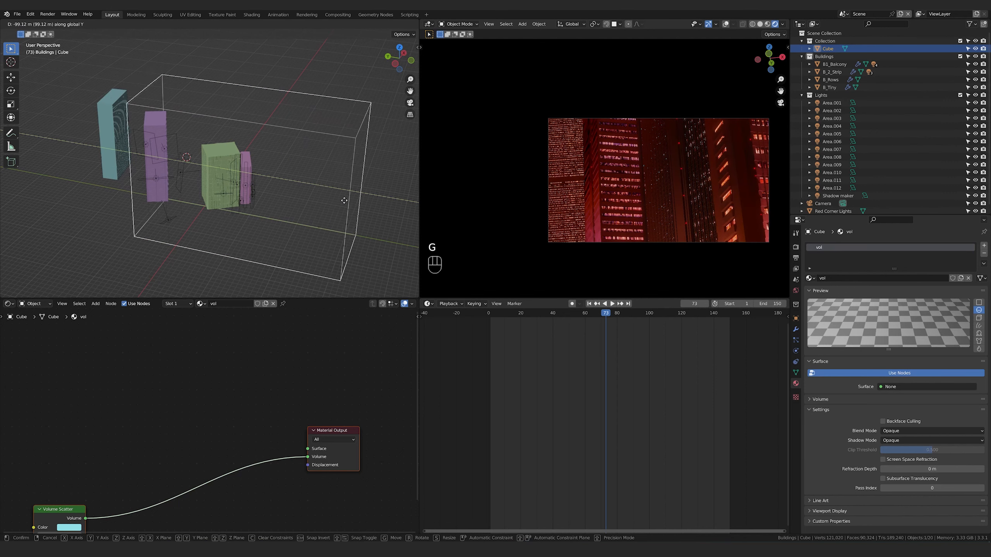
right_click(281, 183)
middle_click_drag(124, 499, 176, 444)
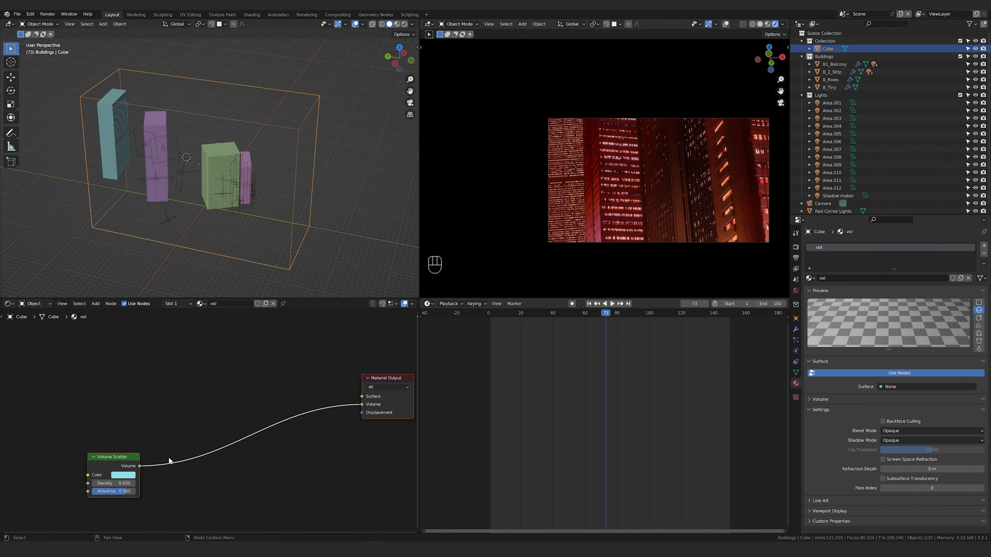
scroll(203, 418, "up", 5)
mouse_move(303, 239)
middle_mouse_down()
mouse_move(281, 256)
mouse_move(304, 229)
mouse_move(290, 237)
mouse_move(291, 226)
middle_mouse_up()
scroll(213, 201, "up", 4)
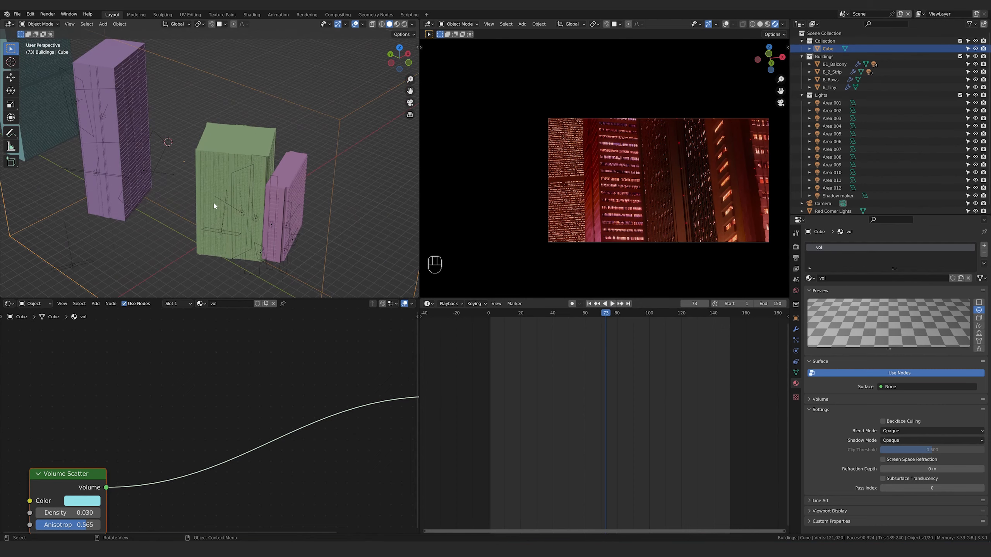
Move the yellow light Area.006 horizontally and vertically from between the buildings to the purple tower's lower part.
left_click(160, 162)
key("KP_Decimal")
key("g")
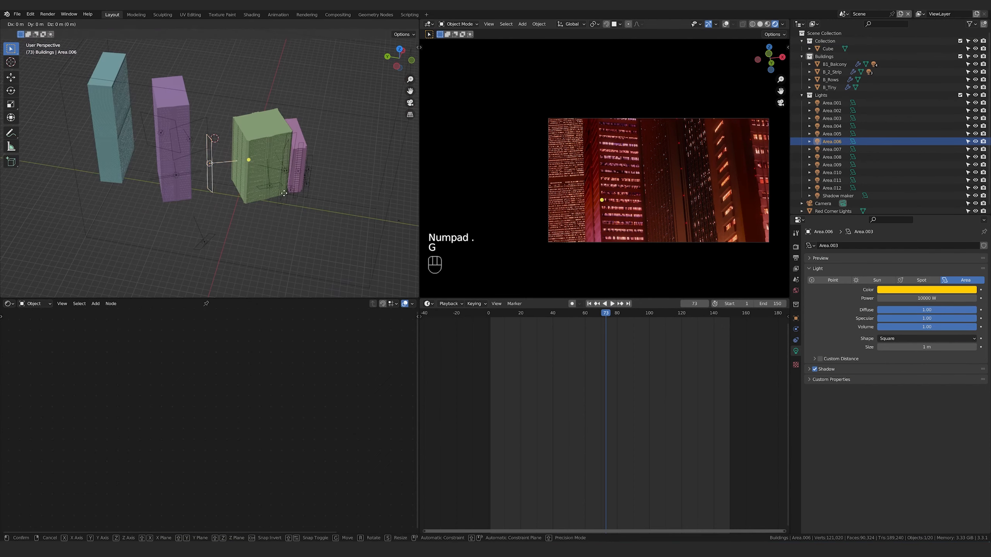
key("shift+z")
left_click(332, 174)
middle_click_drag(320, 170, 250, 168)
key("g")
left_click(265, 197)
key("g")
key("z")
left_click(219, 166)
Set the power of the yellow light Area.006 to 100000 W and shift it horizontally near the purple tower.
double_click(886, 299)
type("100000")
key("KP_Enter")
key("g")
key("shift+z")
left_click(238, 168)
middle_click_drag(297, 195, 254, 212)
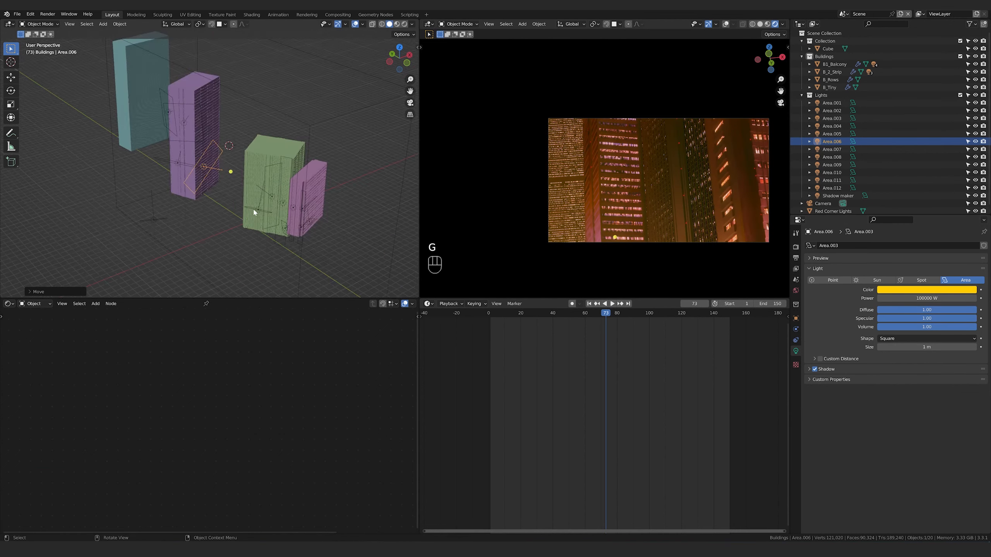
key("g")
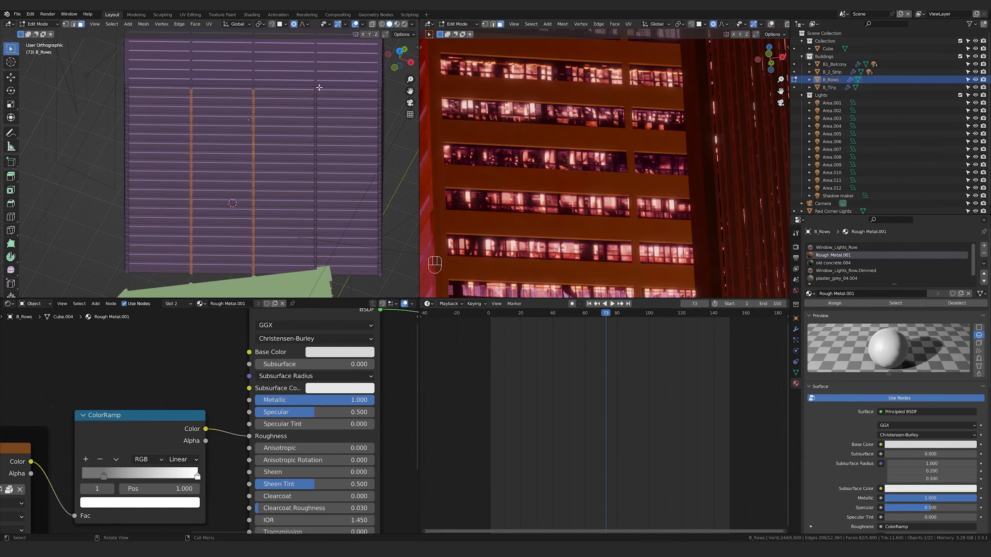
Add the third vertical strip of faces on B_Rows to the selection and extrude all three strips outward about 0.47 m.
scroll(314, 100, "up", 7)
scroll(313, 123, "down", 7)
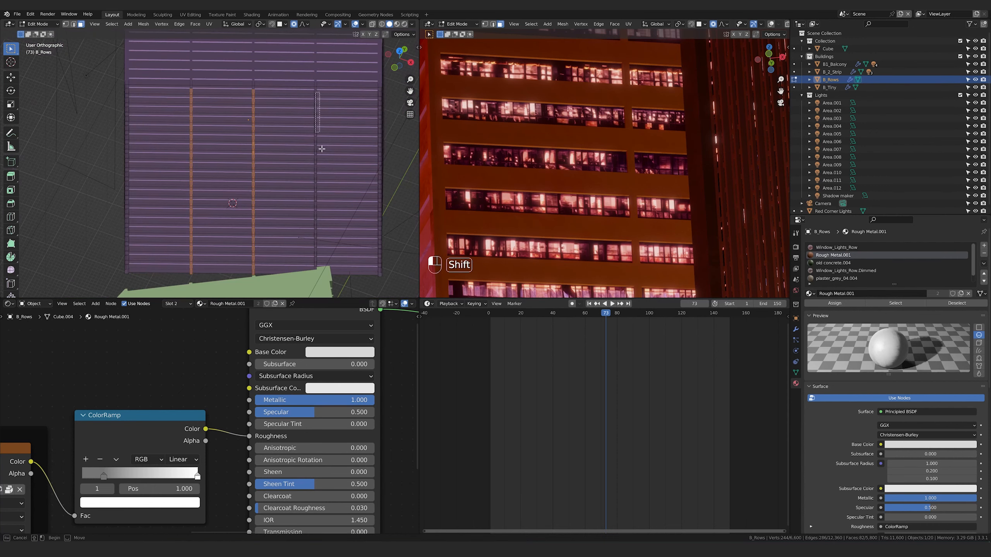
middle_click_drag(316, 247, 367, 156)
key("e")
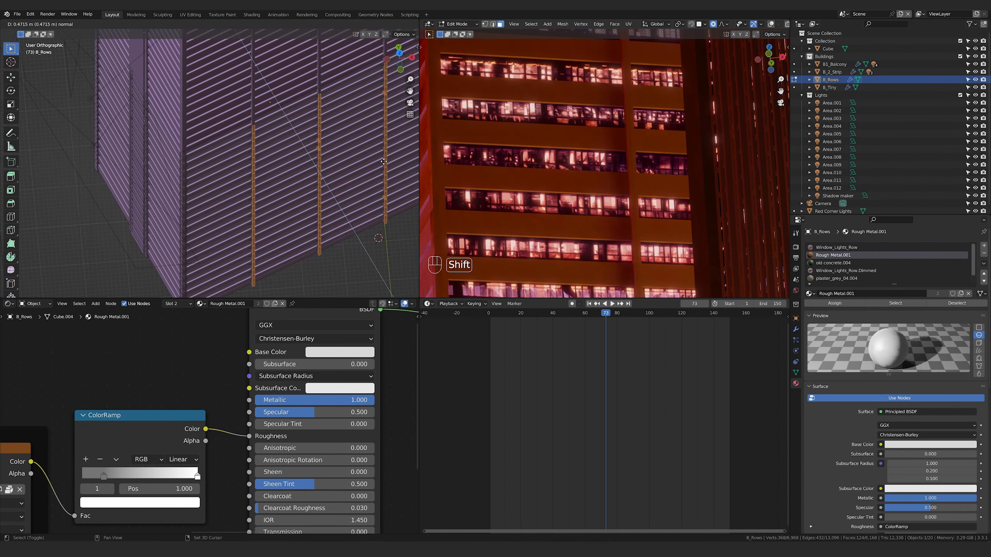
left_click(383, 161)
key("KP_0")
key("KP_Decimal")
middle_click_drag(379, 160, 321, 129)
scroll(639, 188, "down", 8)
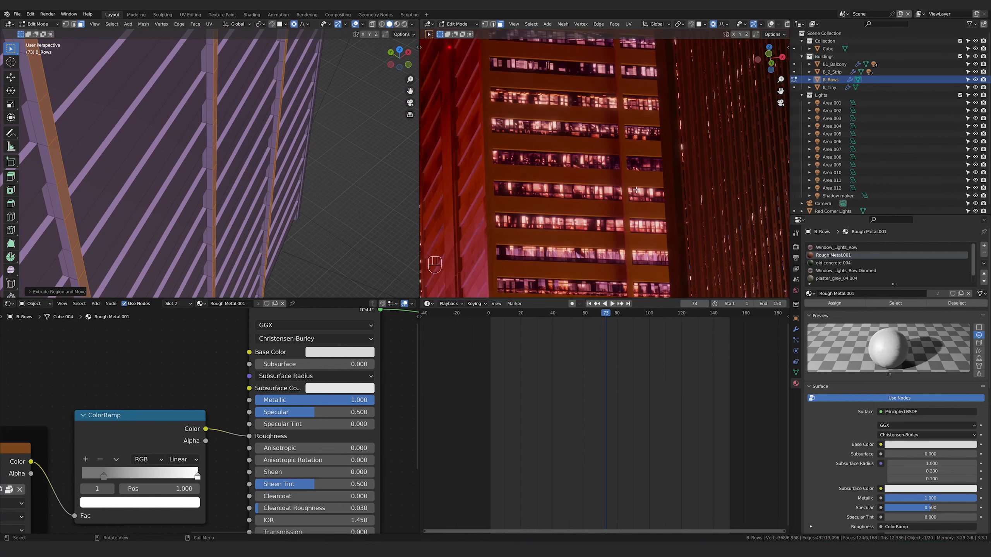
scroll(600, 199, "up", 2)
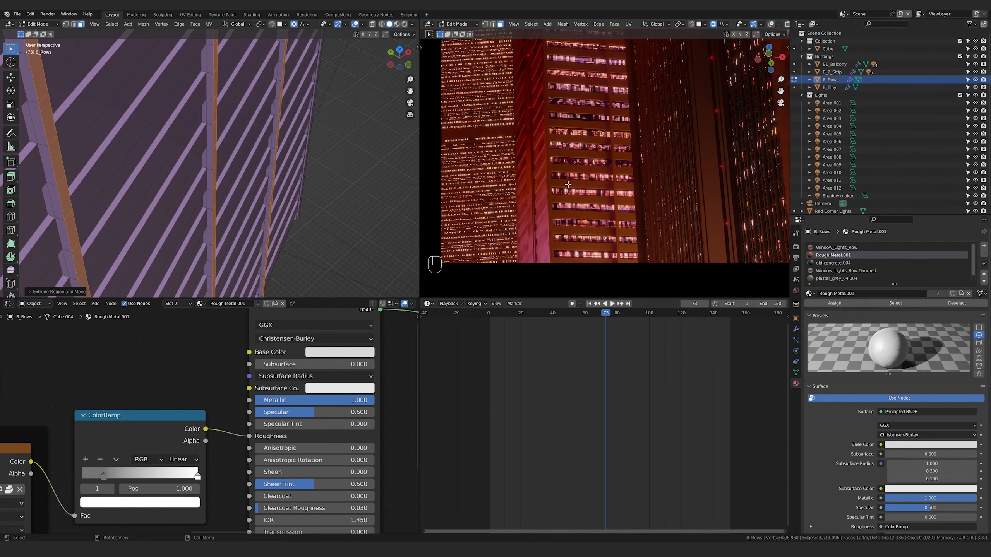
Reposition the yellow light Area.006 beside the purple tower's base and rotate it freely so it points upward.
middle_click_drag(324, 206, 218, 229)
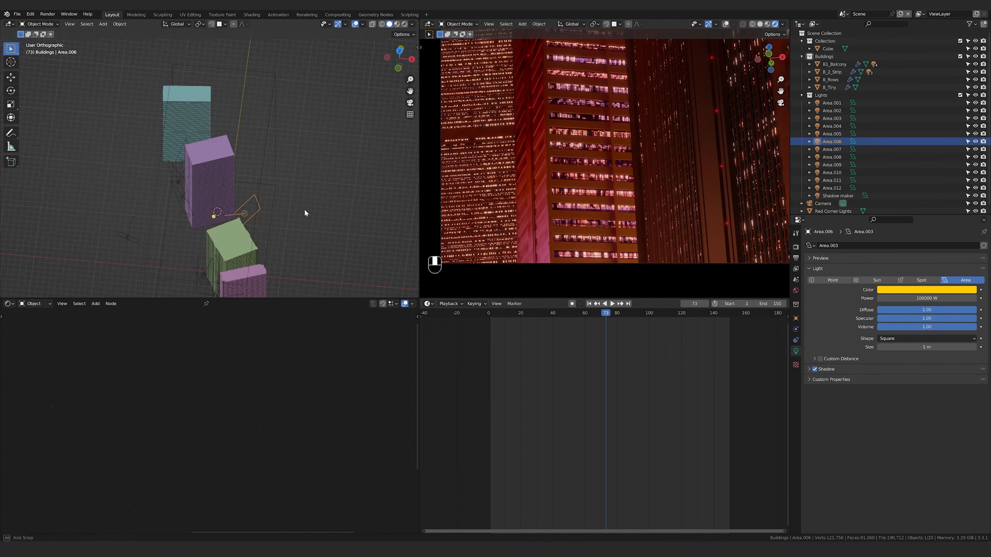
scroll(288, 217, "up", 3)
key("r")
key("g")
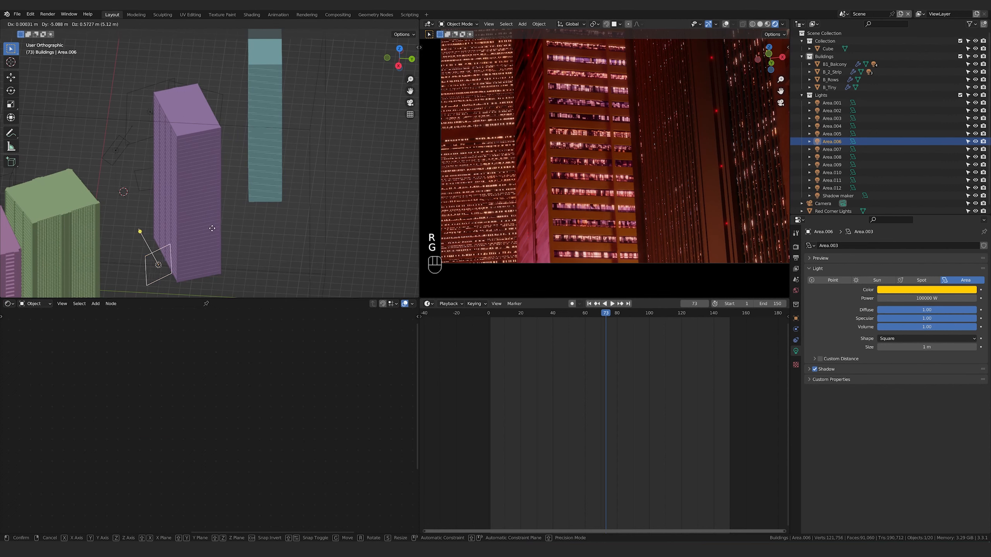
left_click(218, 227)
key("r")
key("r")
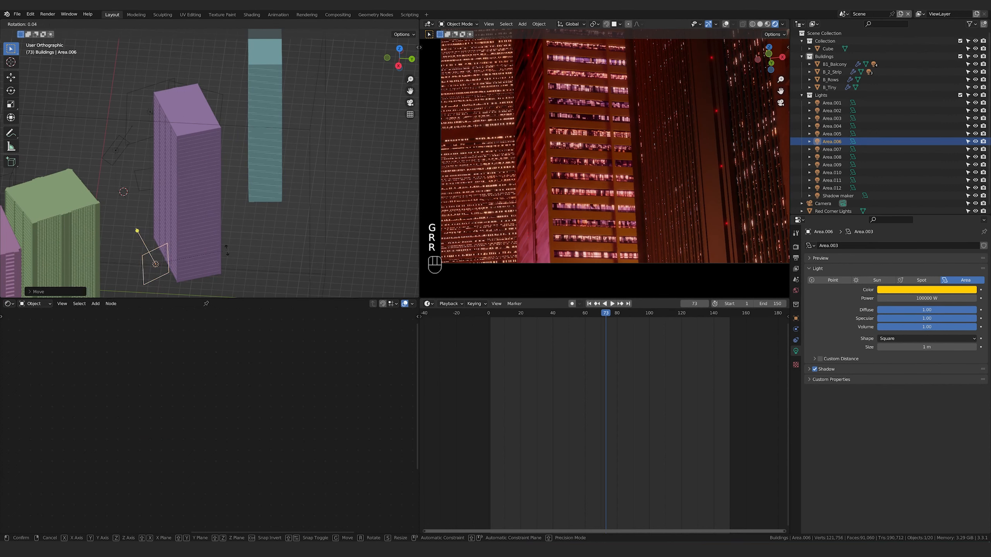
key("r")
left_click(204, 33)
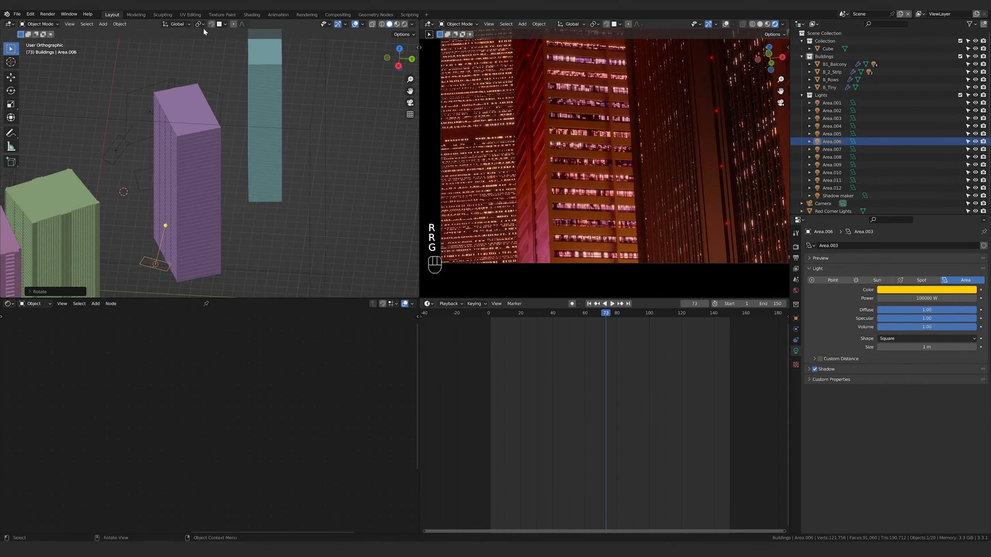
Move the yellow light Area.006 horizontally along the purple tower's facade, keeping its height.
middle_click_drag(240, 238, 293, 166, "shift")
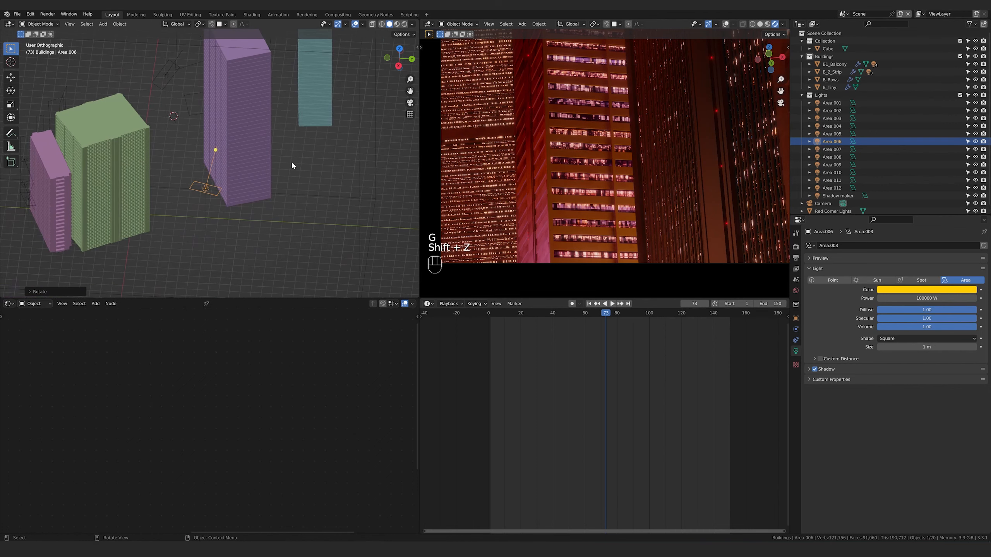
key("g")
key("shift+z")
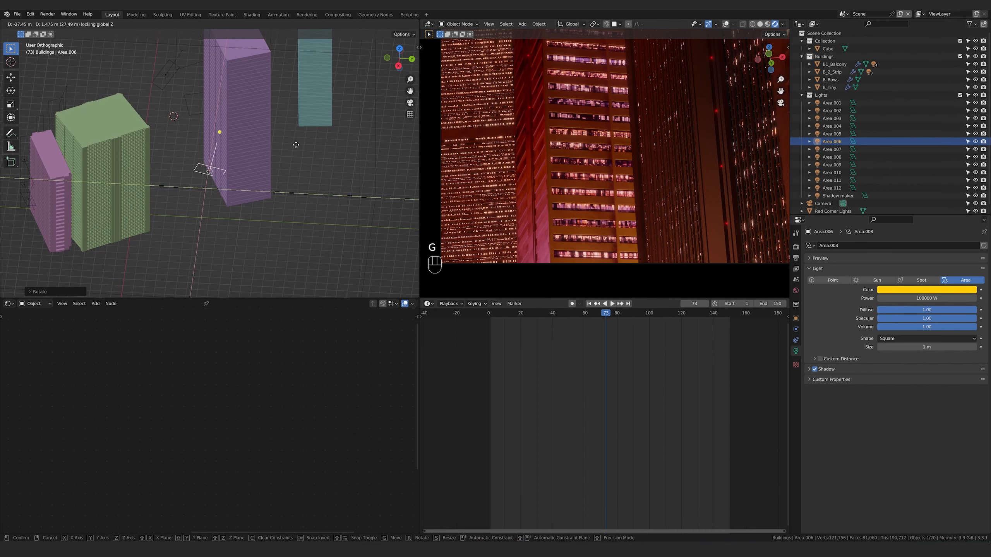
left_click(294, 137)
Nudge the yellow light Area.006 horizontally again and lower it along Z beside the purple tower.
scroll(294, 136, "down", 3)
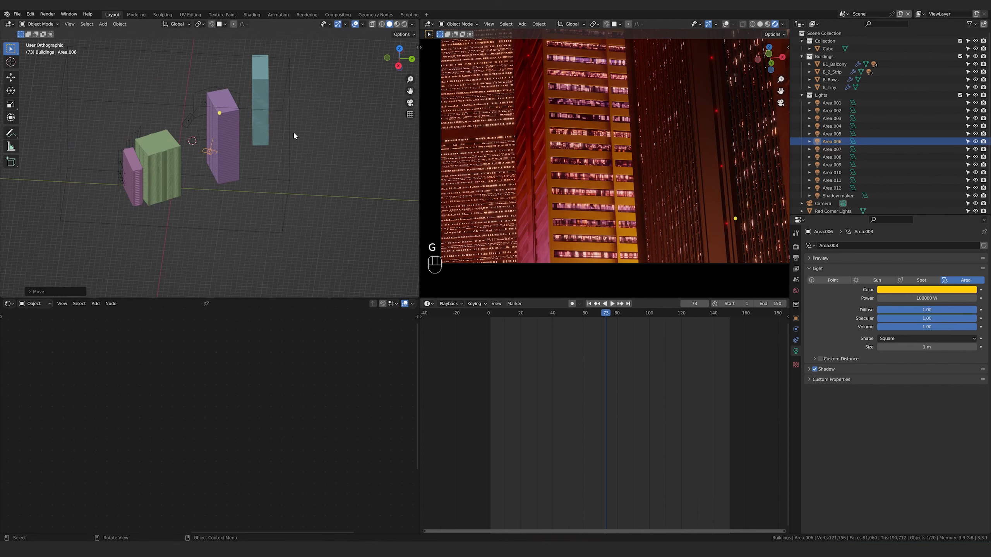
key("g")
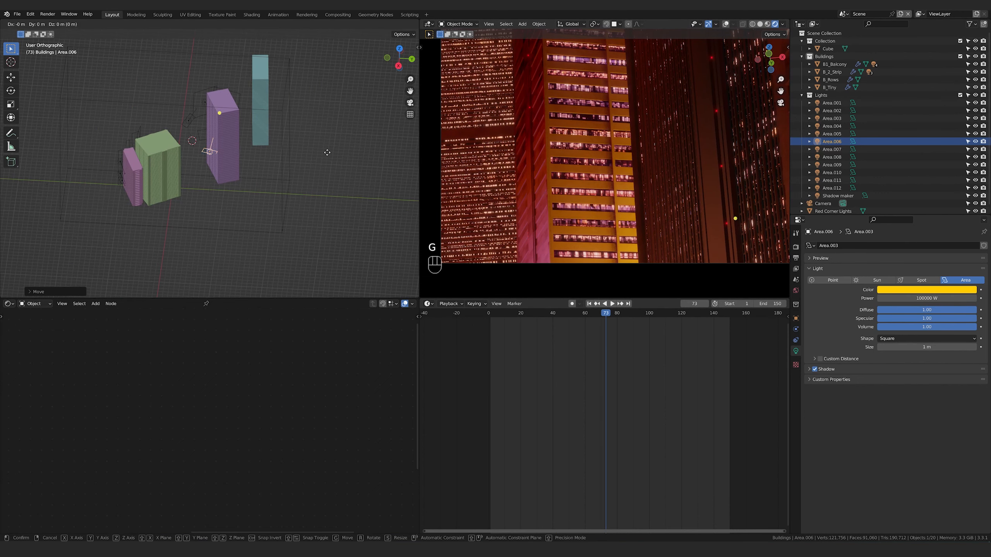
key("shift+z")
left_click(293, 168)
key("g")
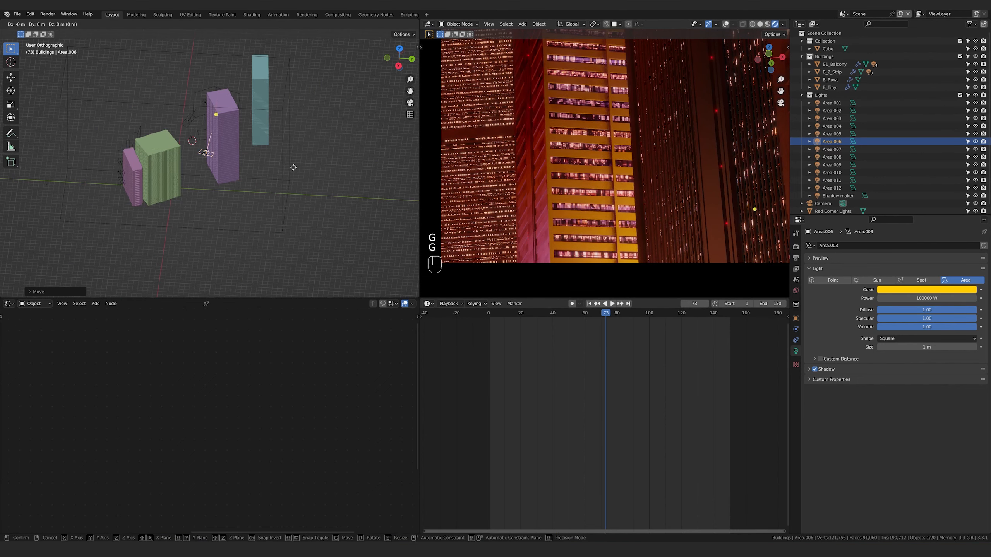
key("z")
left_click(294, 177)
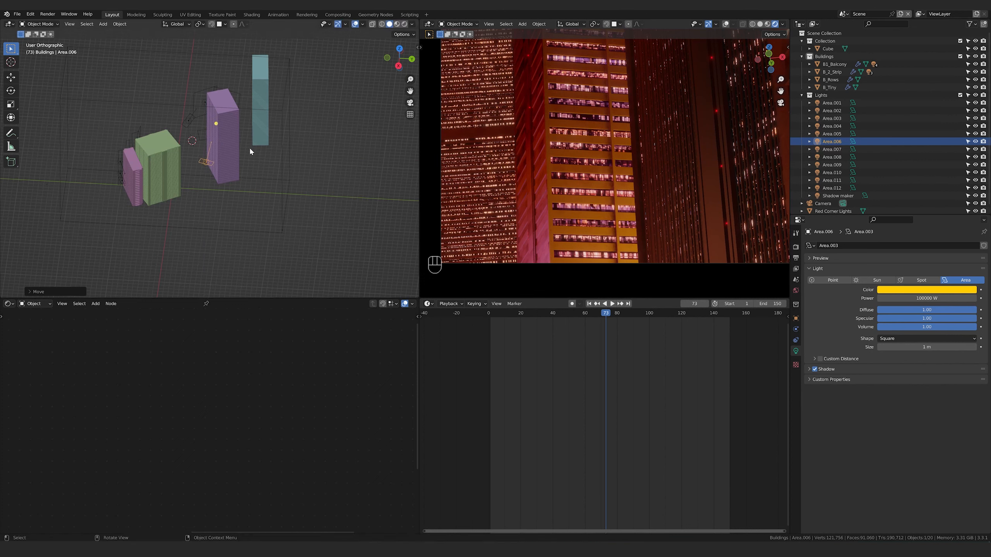
Replace the plaster_grey_04.004 material on the purple tower B_Rows with plaster_grey_darker.
middle_click_drag(249, 147, 287, 180)
scroll(586, 176, "down", 3)
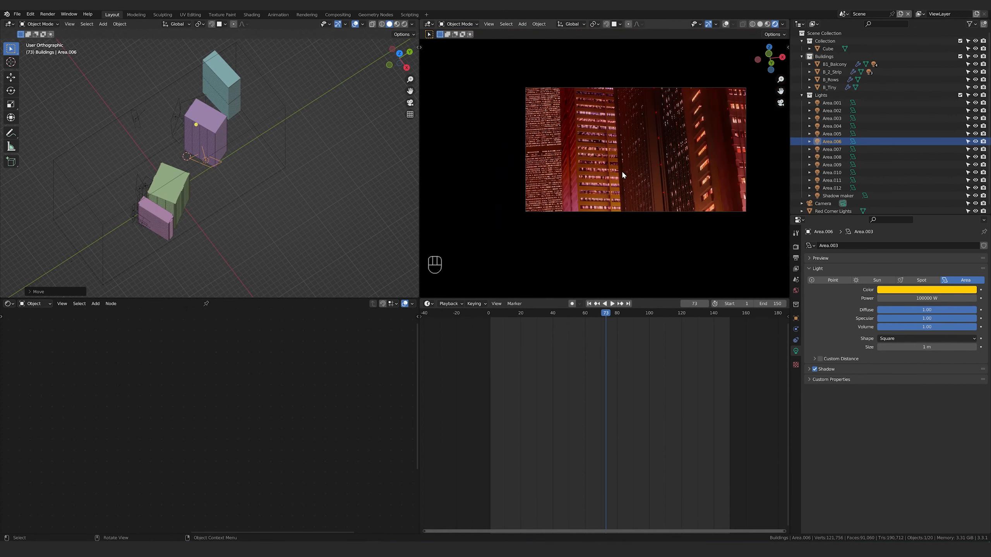
scroll(621, 171, "up", 4)
middle_click_drag(254, 140, 206, 159)
scroll(666, 156, "down", 2)
scroll(666, 156, "up", 2)
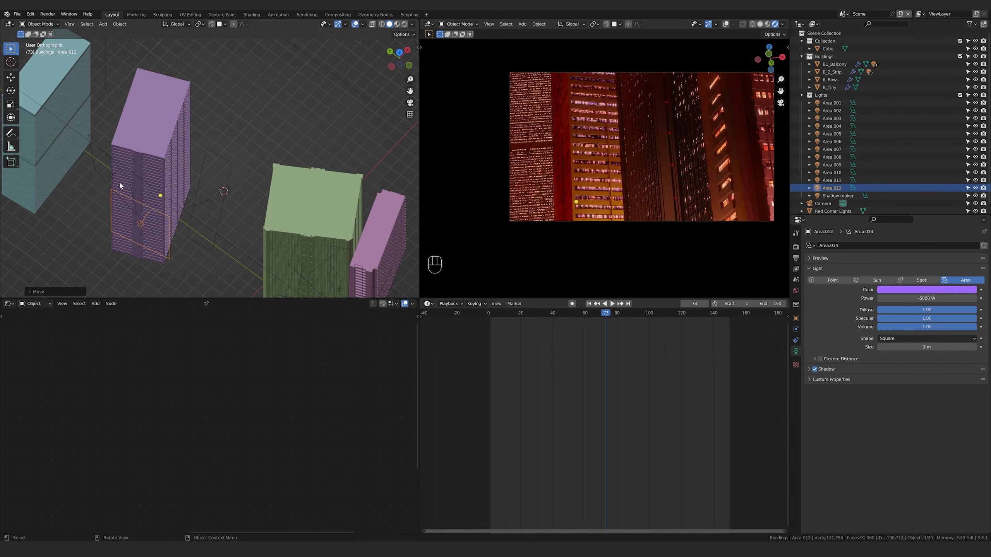
left_click(124, 168)
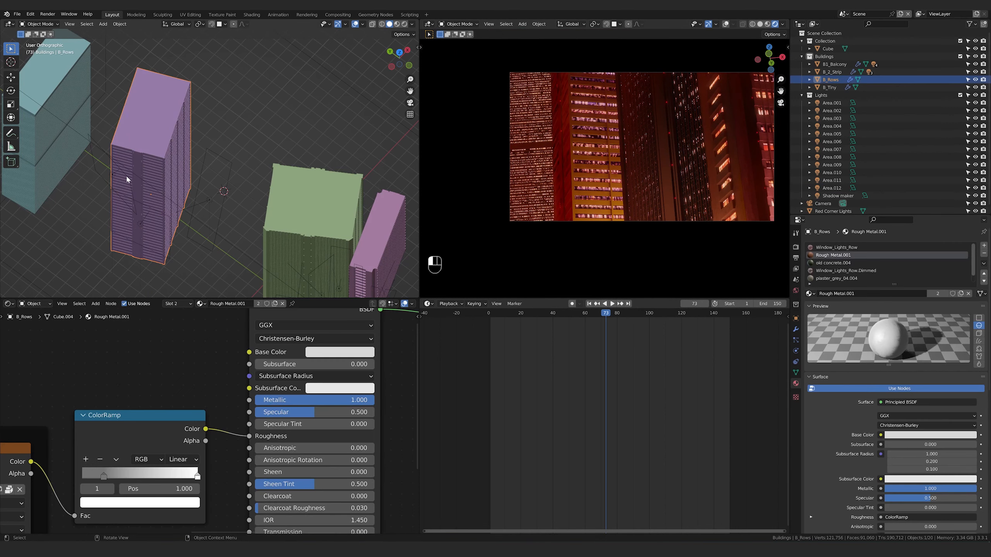
scroll(142, 156, "up", 3)
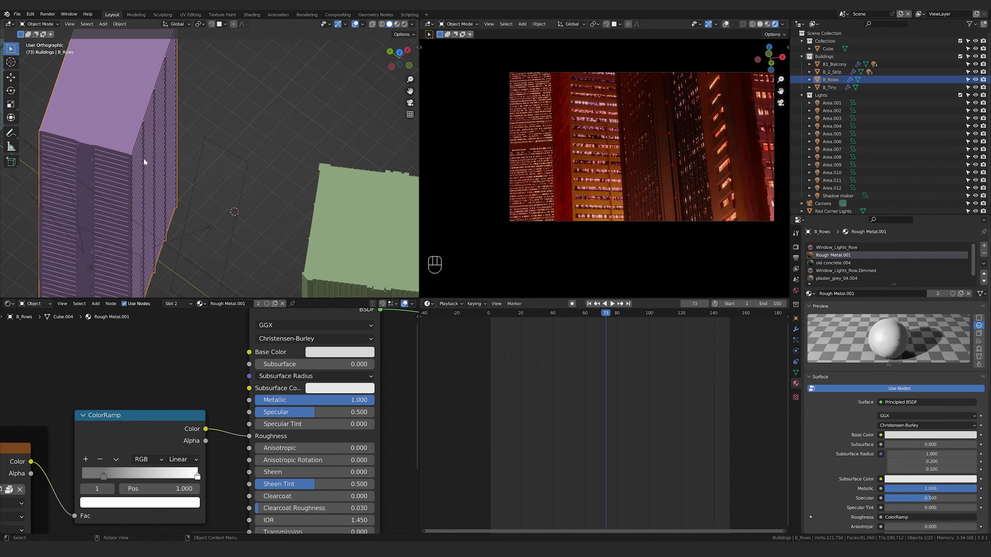
middle_click_drag(148, 171, 132, 123)
left_click(836, 279)
left_click(809, 293)
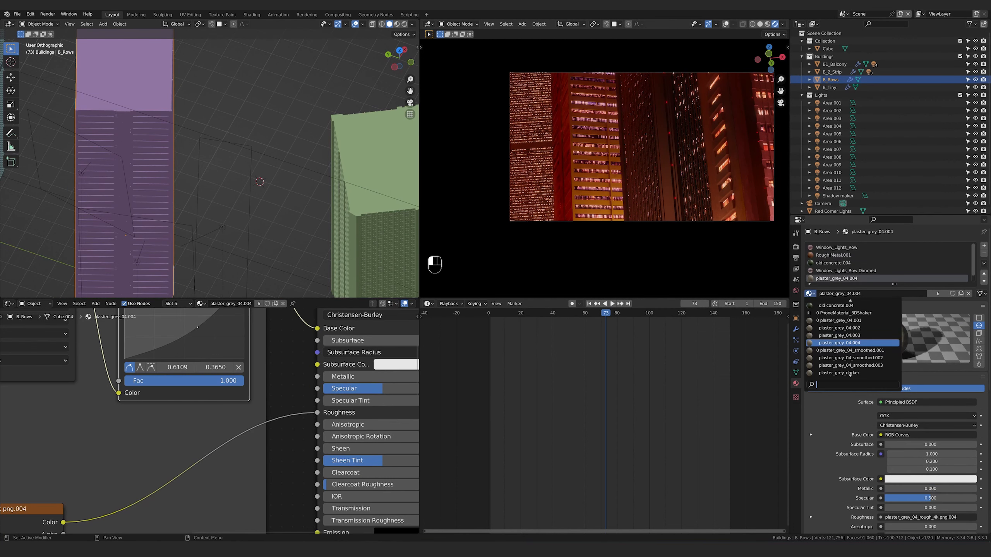
left_click(867, 376)
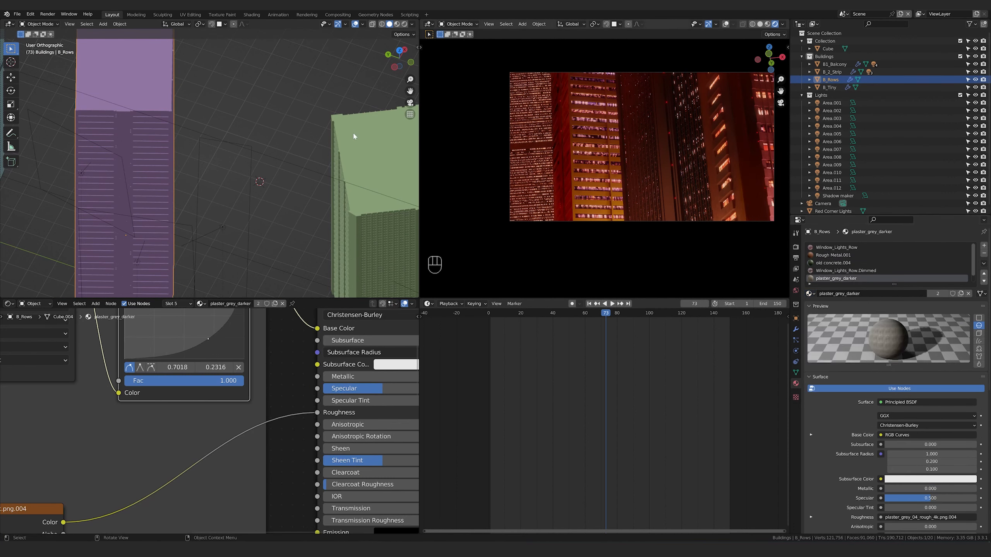
Scale the yellow light Area.006 down to about 0.39, raise it along the purple tower and shift it away from the facade.
scroll(585, 149, "up", 1)
key("s")
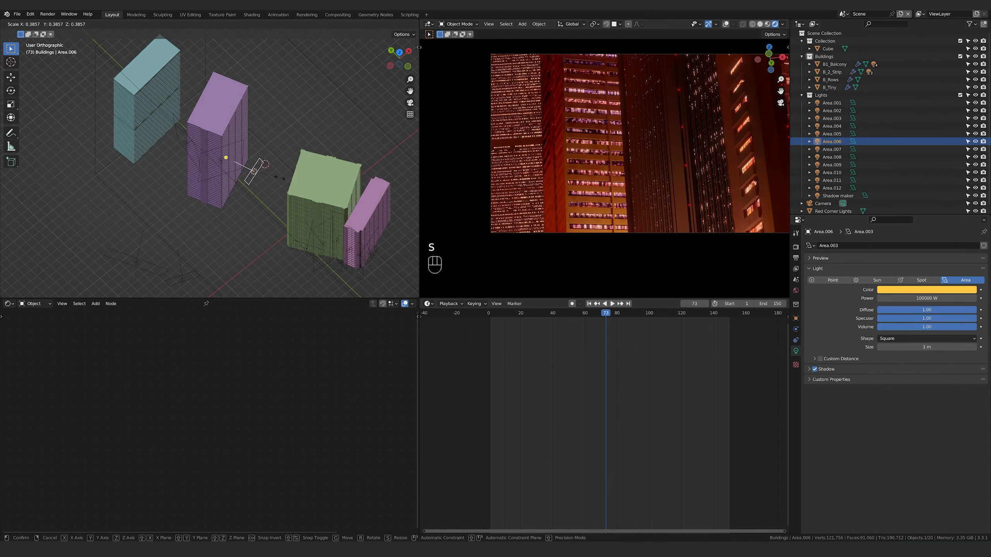
left_click(268, 185)
middle_click_drag(268, 186, 221, 199)
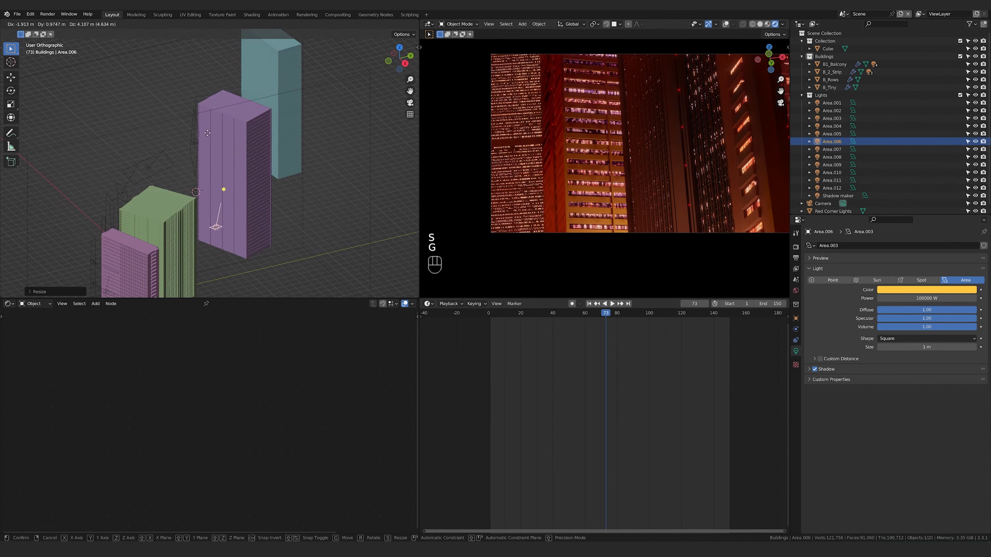
key("g")
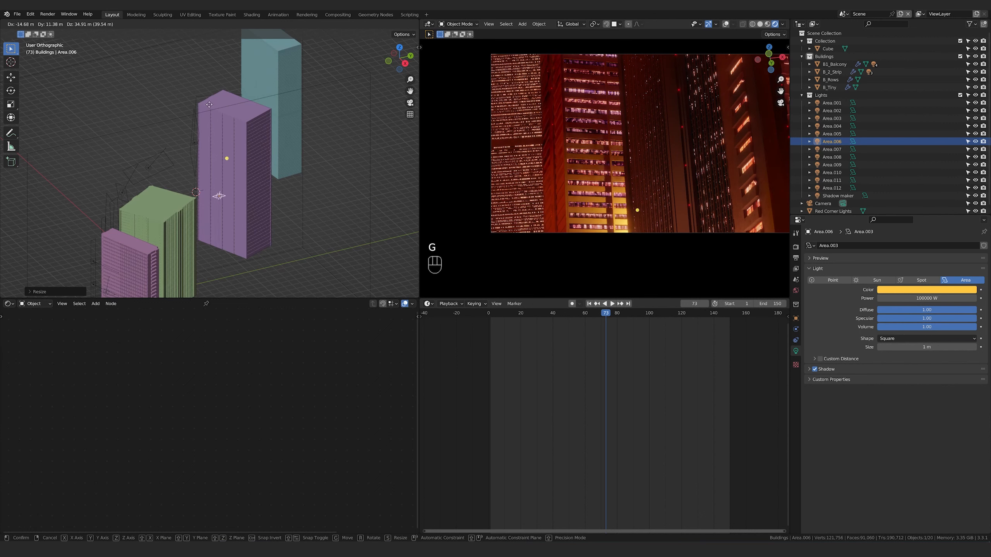
left_click(207, 105)
key("g")
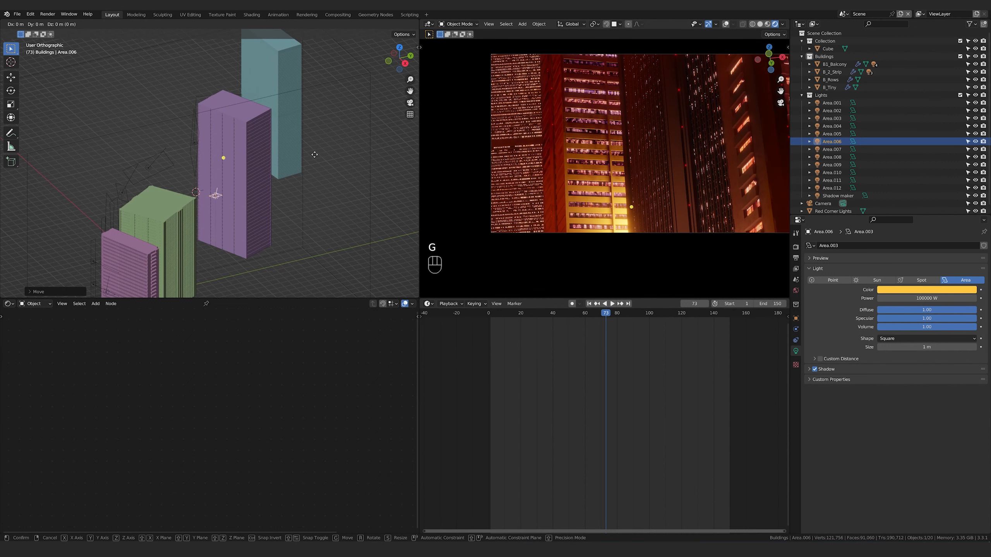
left_click(301, 157)
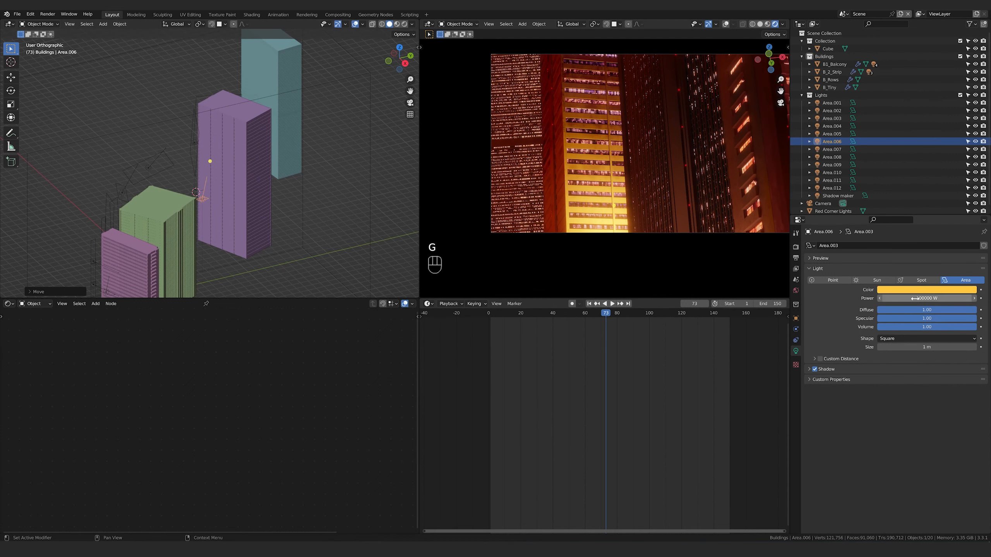
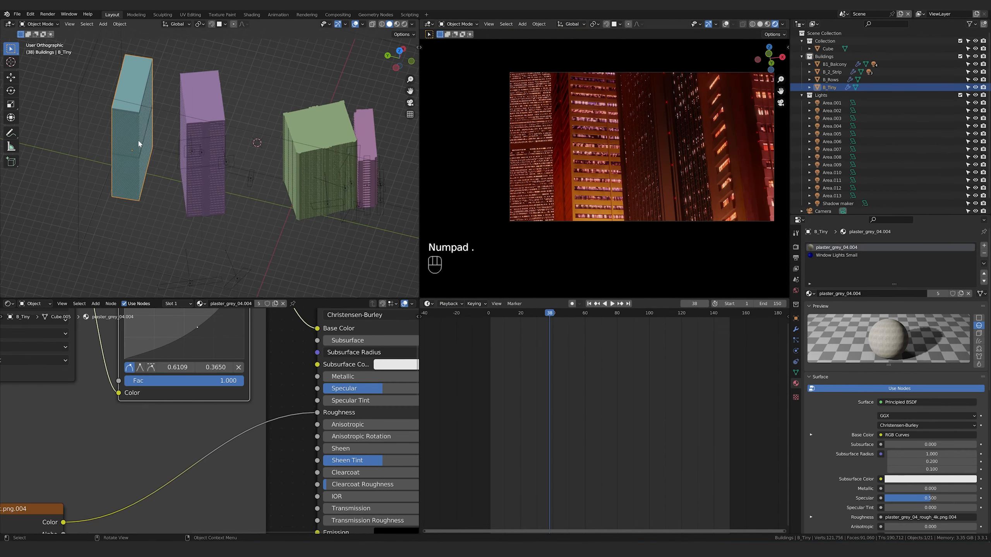
Locate and select the pink area light Area.001 below the purple tower.
key("KP_Decimal")
middle_click_drag(139, 141, 319, 138)
scroll(318, 138, "down", 5)
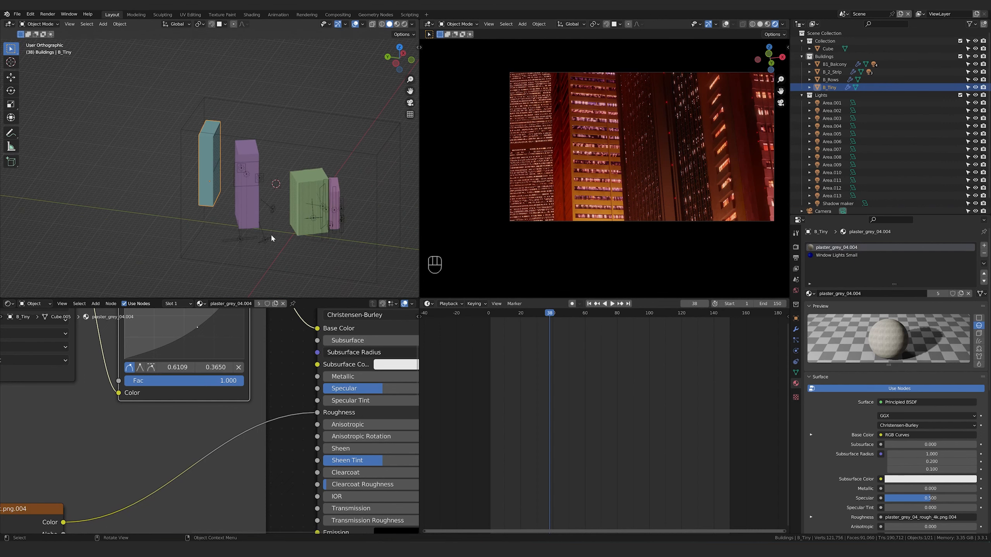
left_click(271, 234)
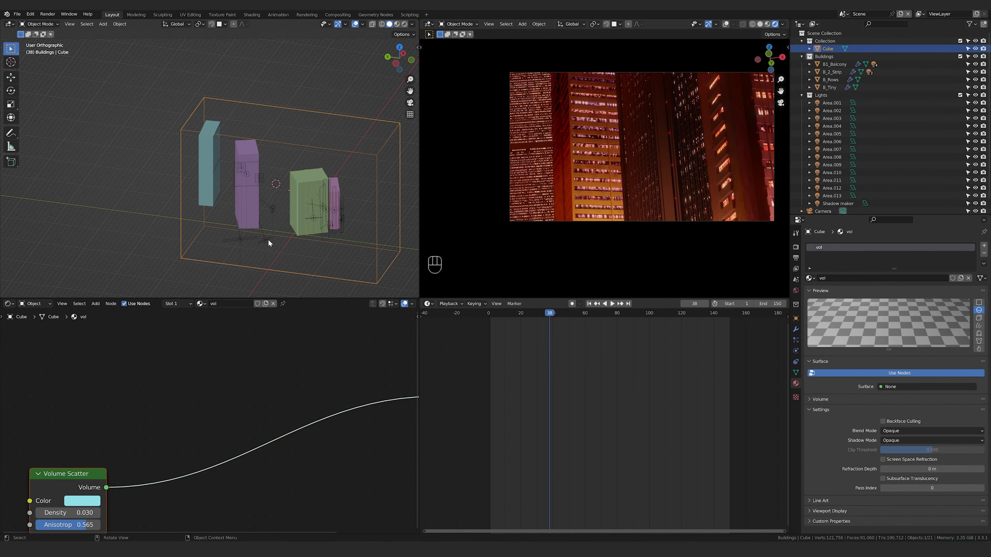
left_click(268, 241)
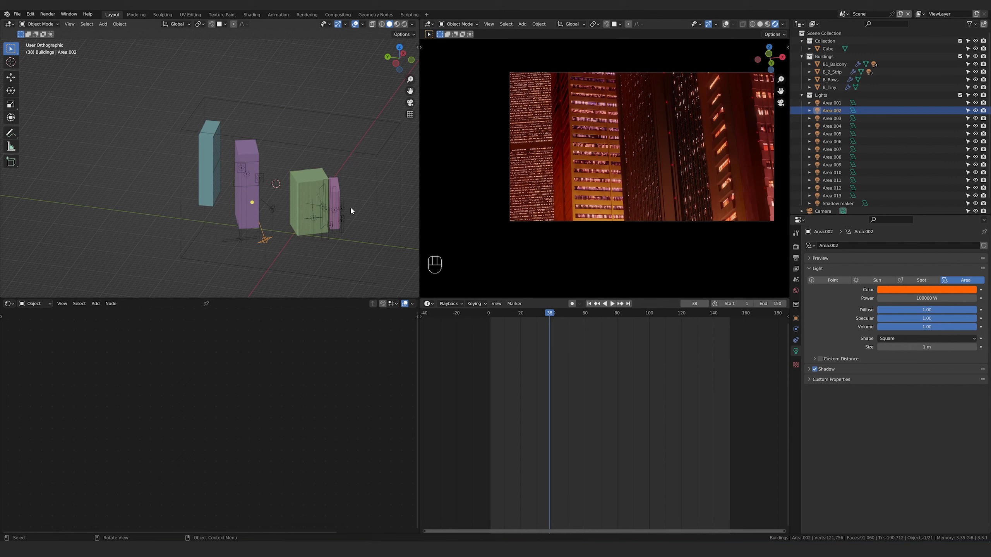
left_click(247, 237)
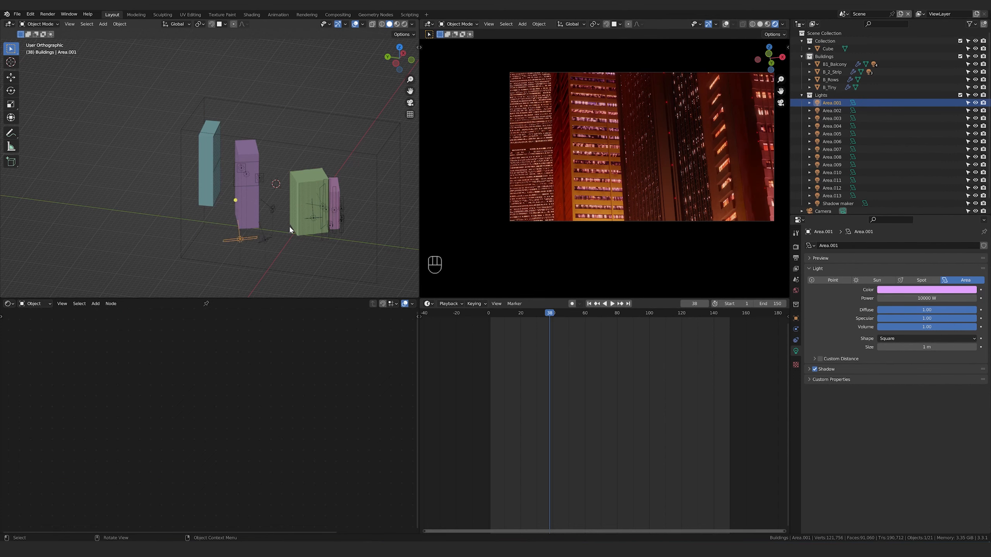
middle_click_drag(289, 224, 247, 266)
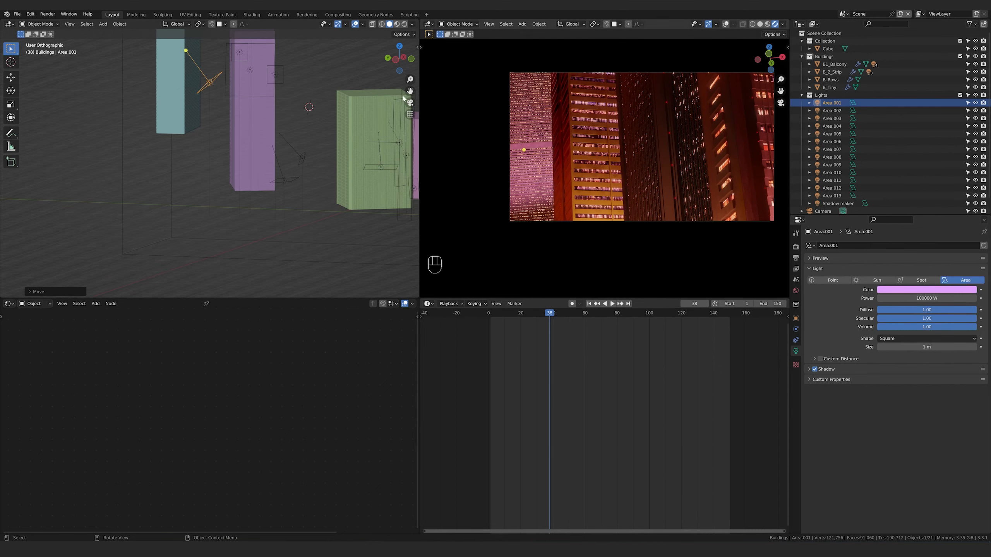
Adjust the height and position of the pink light Area.001 beside the teal tower.
key("g")
key("z")
left_click(351, 104)
middle_click_drag(351, 104, 292, 172)
key("g")
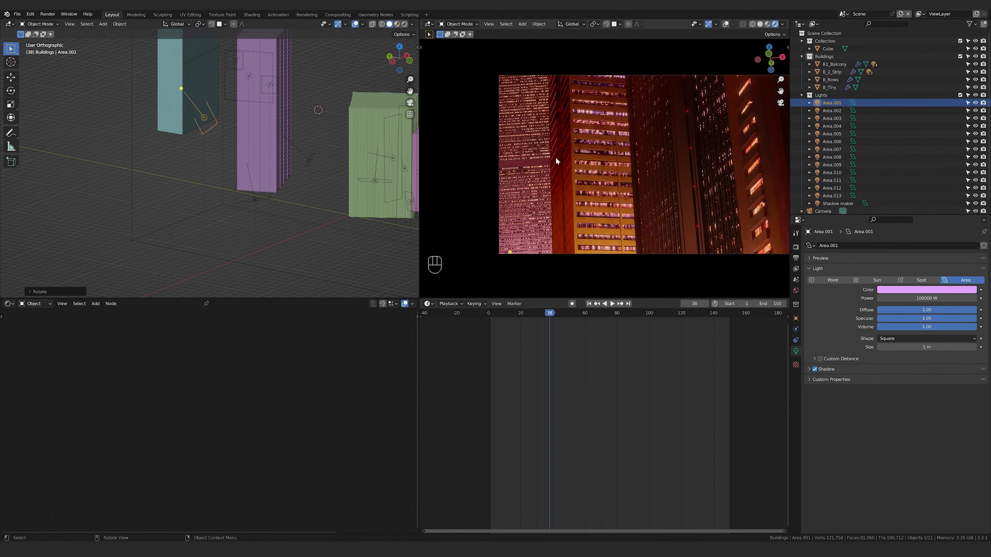
scroll(616, 179, "down", 1)
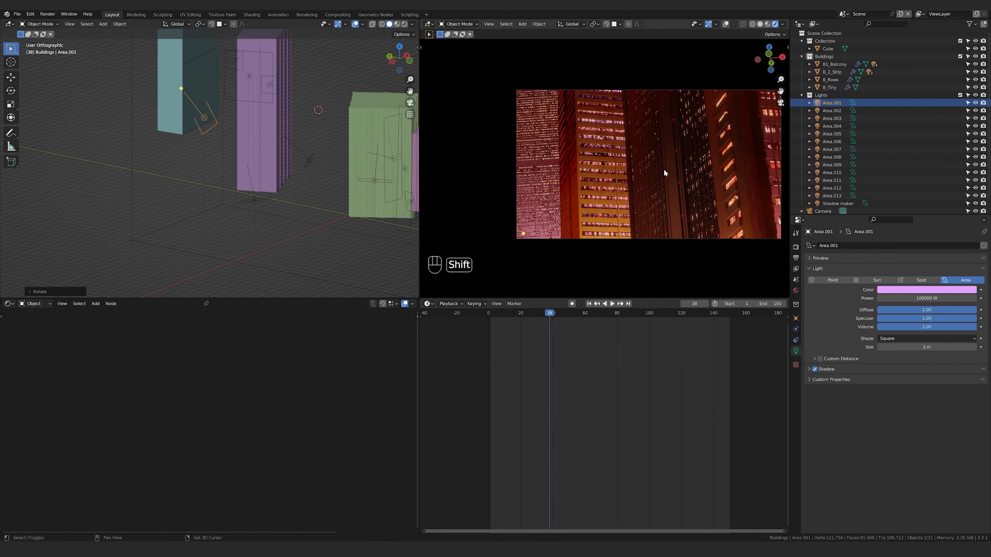
middle_click_drag(662, 167, 638, 191, "shift")
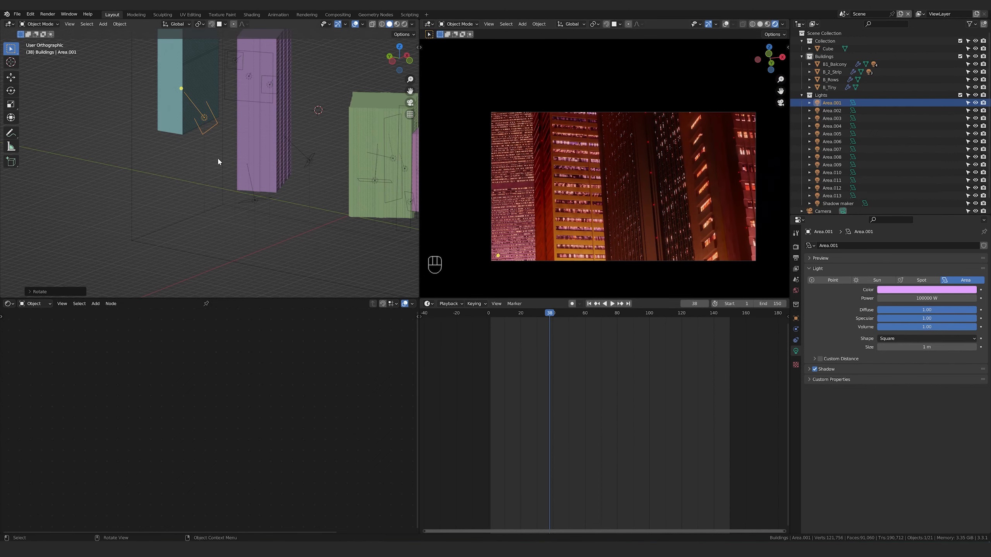
Rotate Area.001 about -37° around the Z axis and shift it horizontally and vertically next to the teal tower.
key("r")
key("z")
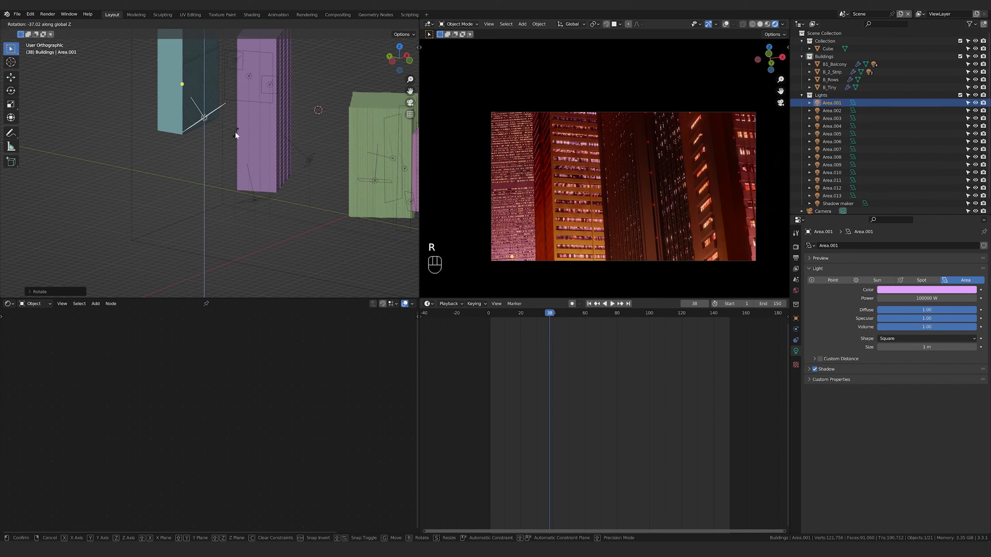
key("g")
key("shift+z")
left_click(239, 137)
key("g")
key("z")
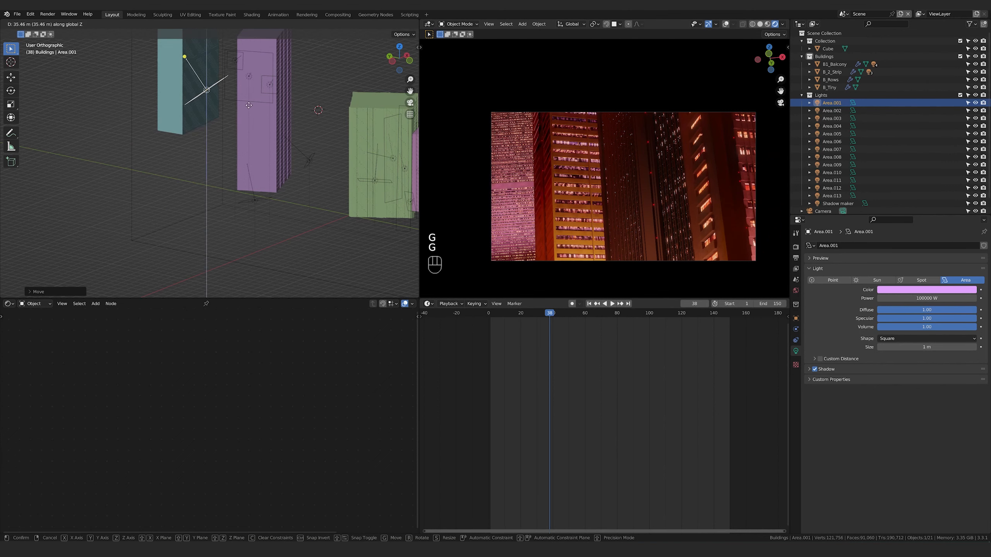
left_click(254, 143)
Move Area.001 slightly in the horizontal plane beside the teal tower's windowed face.
middle_click_drag(251, 163, 237, 180)
key("g")
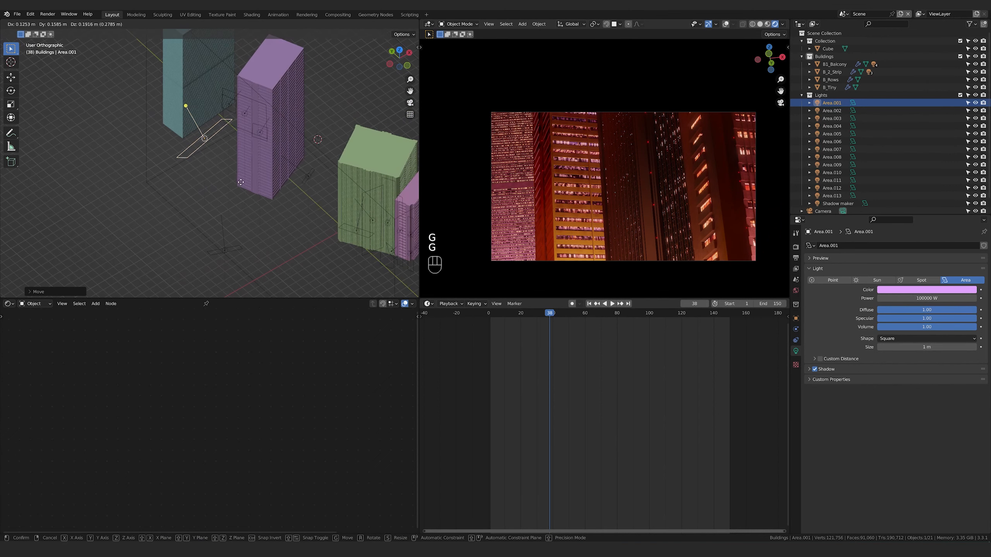
key("shift+z")
left_click(238, 167)
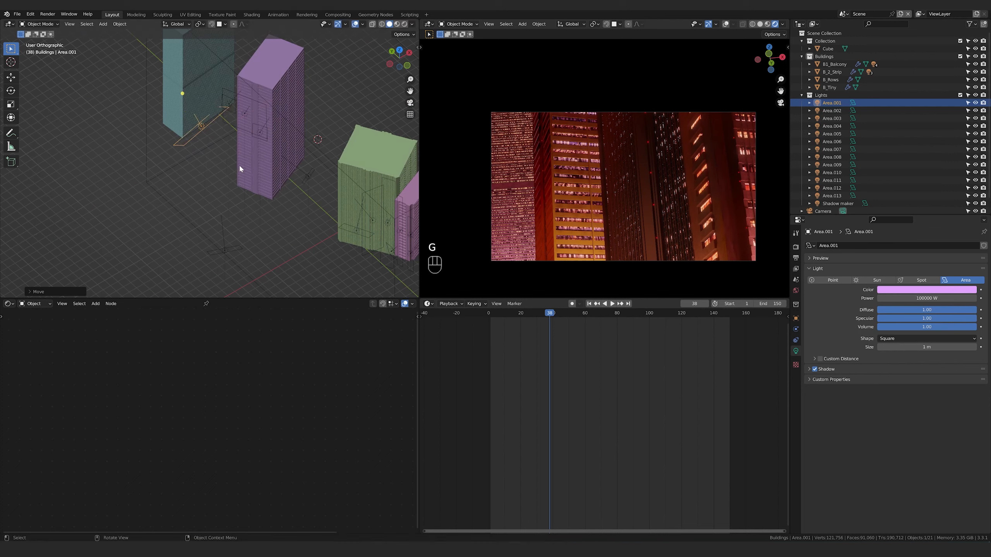
Rotate the pink light Area.001 about -11° around the Z axis and move it about 27 m along Z beside the teal tower.
key("KP_Decimal")
key("r")
key("z")
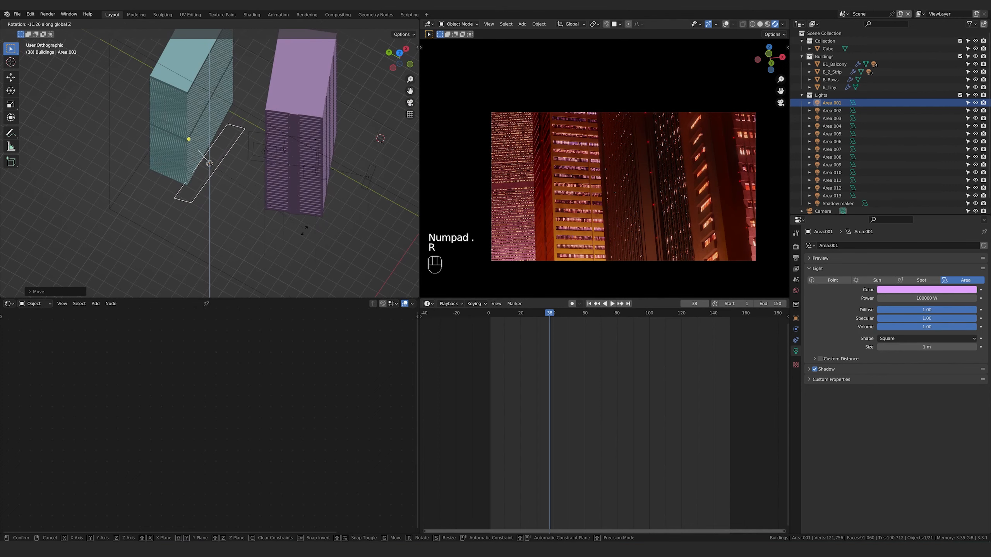
left_click(210, 163)
key("g")
key("shift+z")
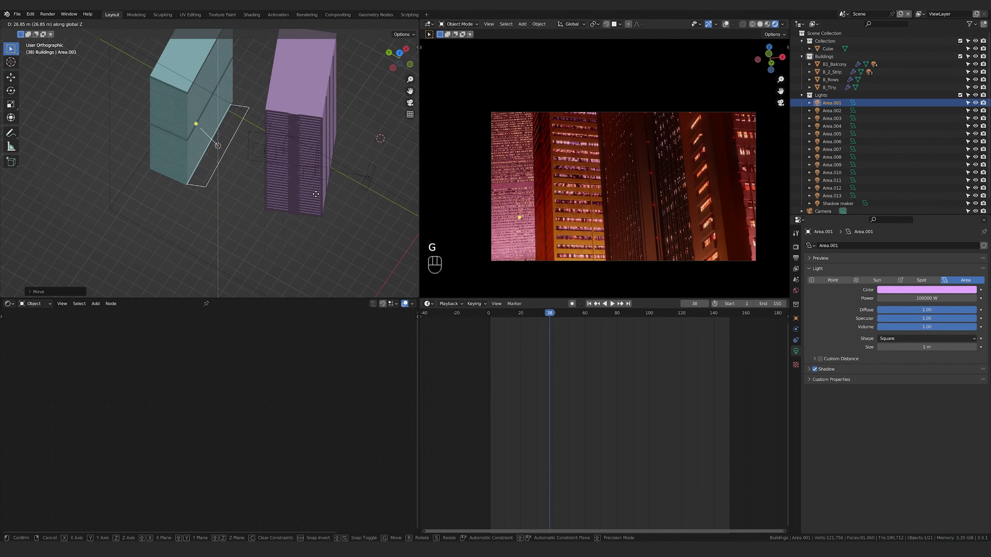
left_click(316, 194)
Move the orange light Area.002 about 26 m in the horizontal plane near the foot of the purple tower.
middle_click_drag(316, 197, 308, 156)
key("g")
key("shift+z")
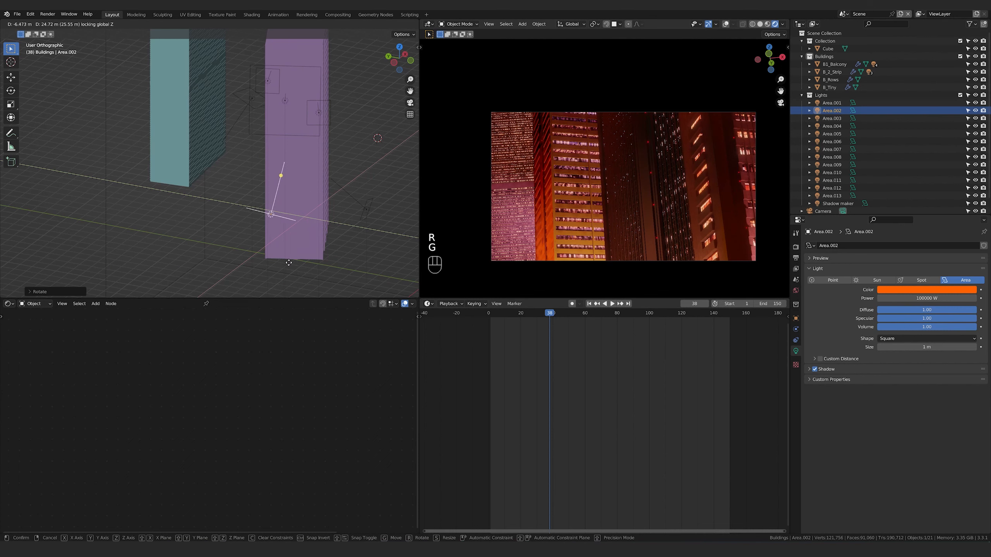
left_click(296, 266)
Change the color of Area.002 to a dark crimson with hue 0.957 and value 0.283.
left_click(934, 291)
mouse_move(937, 237)
left_mouse_down()
mouse_move(945, 231)
mouse_move(935, 237)
left_mouse_up()
mouse_move(971, 199)
left_mouse_down()
mouse_move(970, 231)
mouse_move(971, 213)
left_mouse_up()
left_click_drag(937, 225, 942, 229)
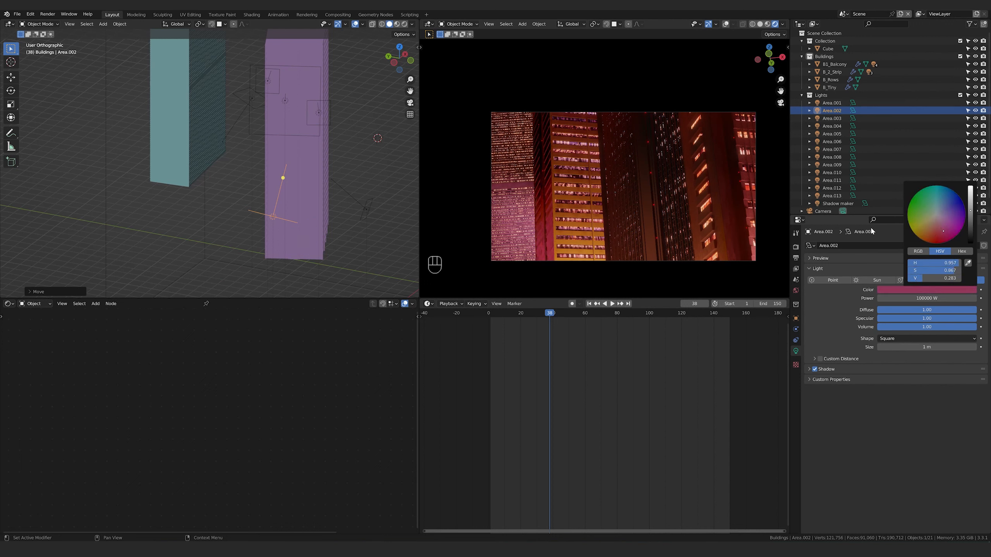
key("space")
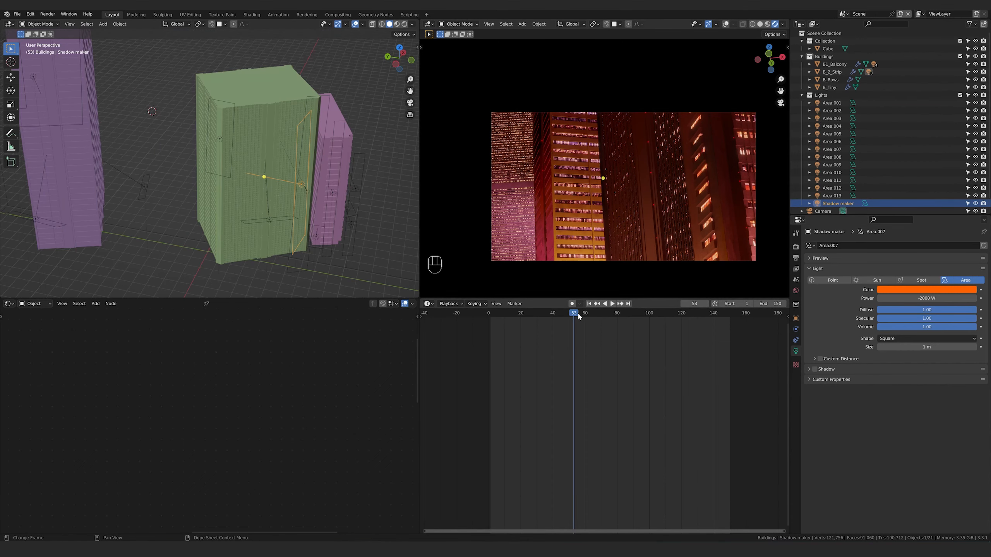
Parent the area light Area.012 beside the green building to B_2_Strip as an Object parent.
middle_click_drag(336, 167, 230, 147)
left_click(234, 125)
left_click(268, 171, "shift")
scroll(295, 171, "up", 2)
left_click(261, 148)
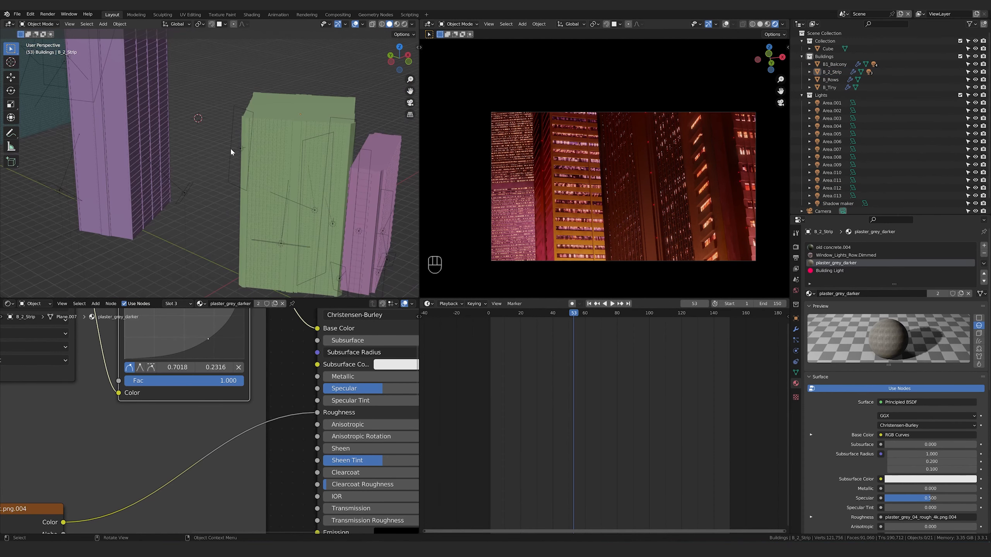
left_click(274, 115, "shift")
key("ctrl+p")
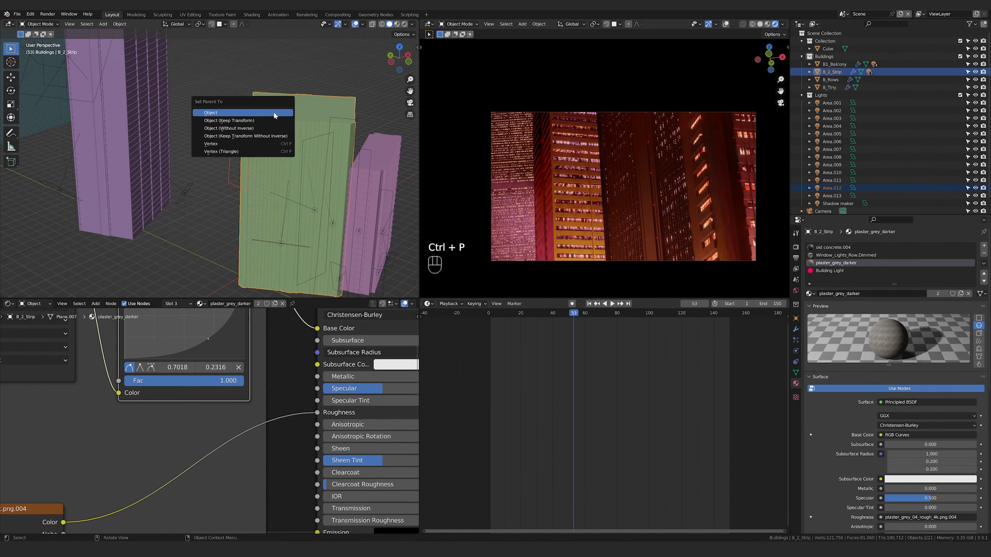
left_click(275, 112)
Trial-move the green building B_2_Strip to check that its parented lights follow.
left_click(319, 117)
key("g")
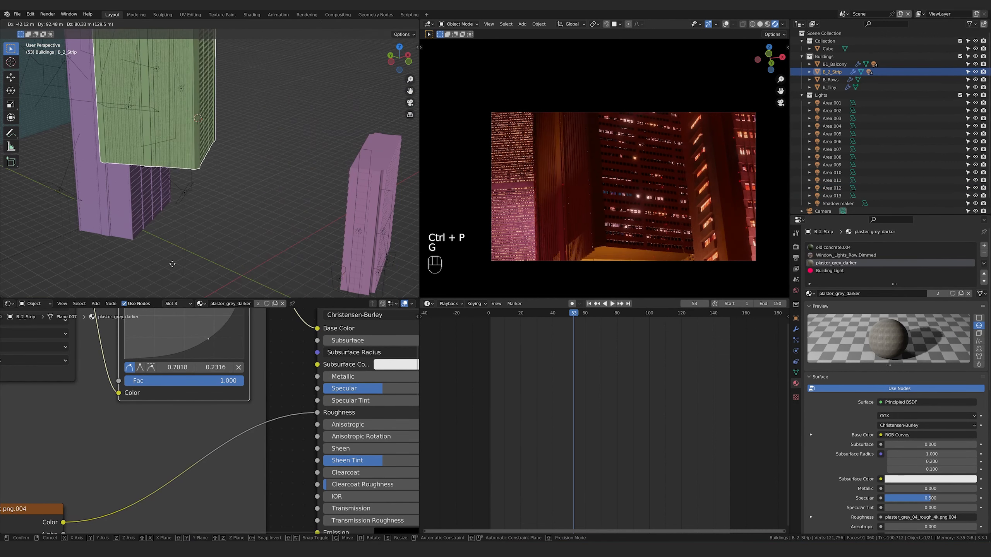
left_click(286, 71)
Parent the lights Area.002, Area.006, Area.007 and Area.013 to the purple tower B_Rows as an Object parent.
middle_click_drag(173, 126, 240, 236)
left_click(239, 244)
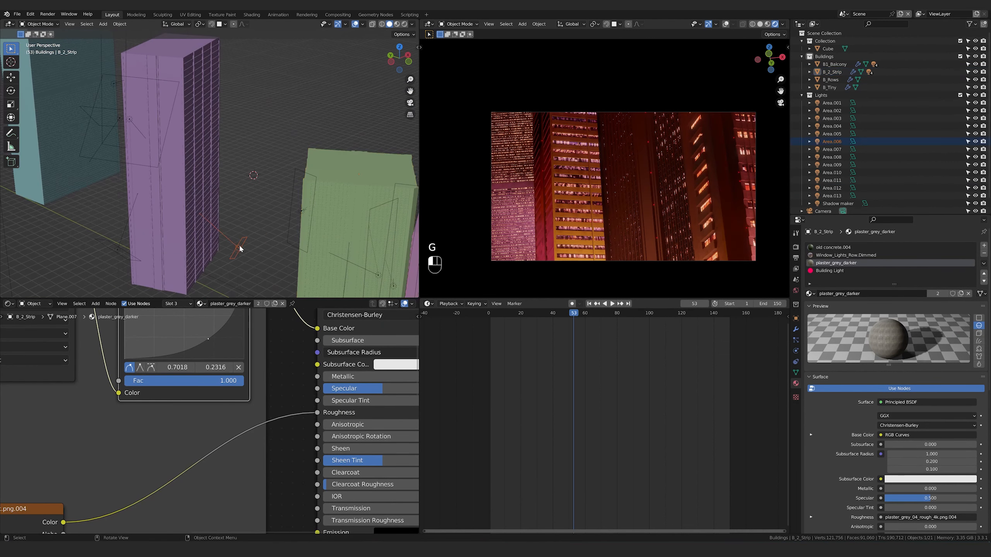
left_click(135, 248, "shift")
left_click(137, 163, "shift")
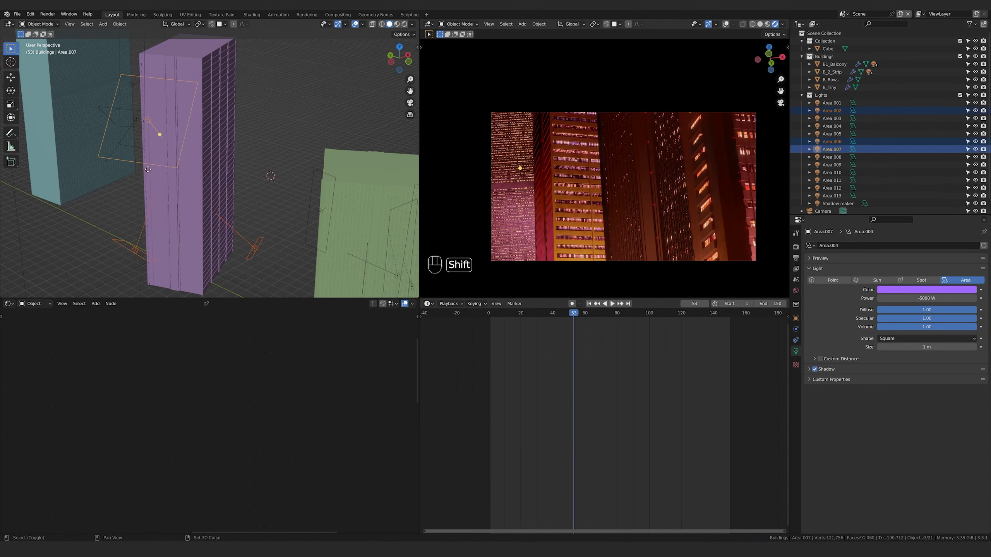
middle_click_drag(136, 163, 118, 78)
left_click(119, 80, "shift")
left_click(120, 74, "shift")
key("ctrl+p")
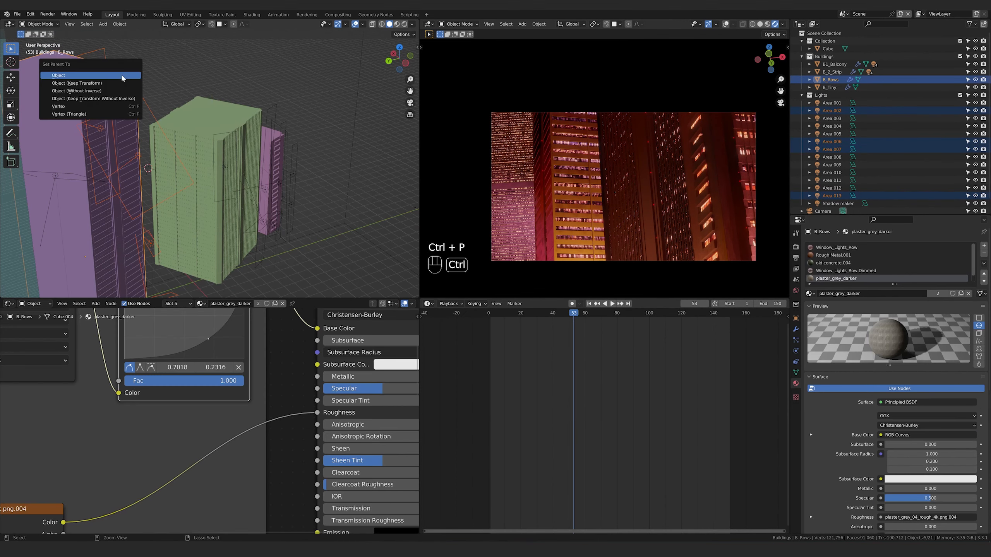
left_click(121, 75)
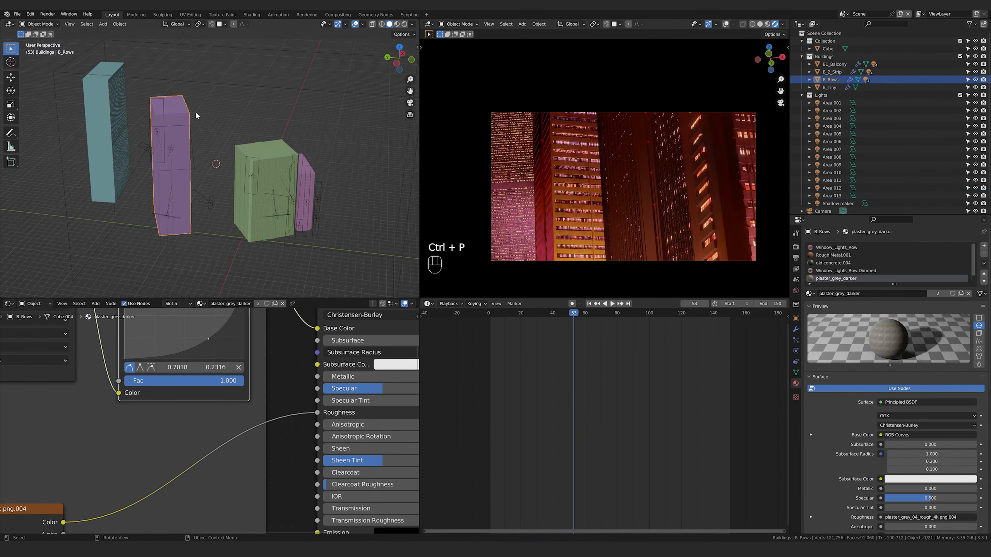
key("g")
right_click(136, 135)
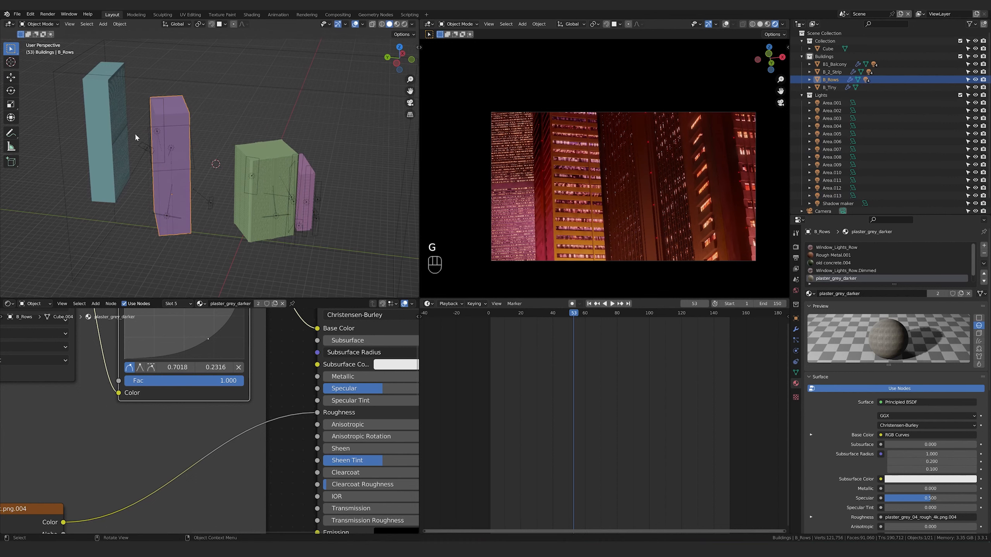
Parent the area light beside the teal tower to B_Tiny.
left_click(141, 145)
left_click(120, 146, "shift")
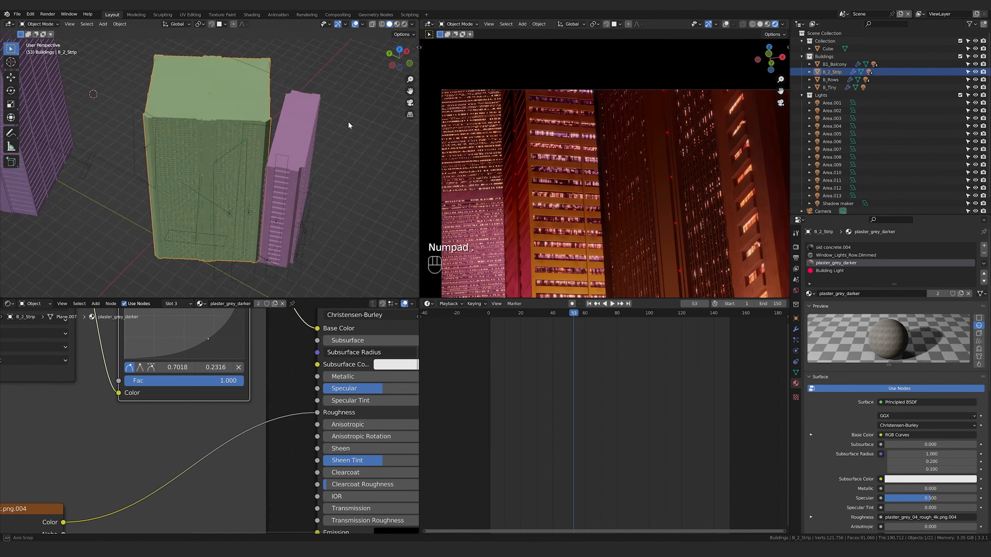
Rotate the green building B_2_Strip around the Z axis and shift it within the horizontal plane.
key("r")
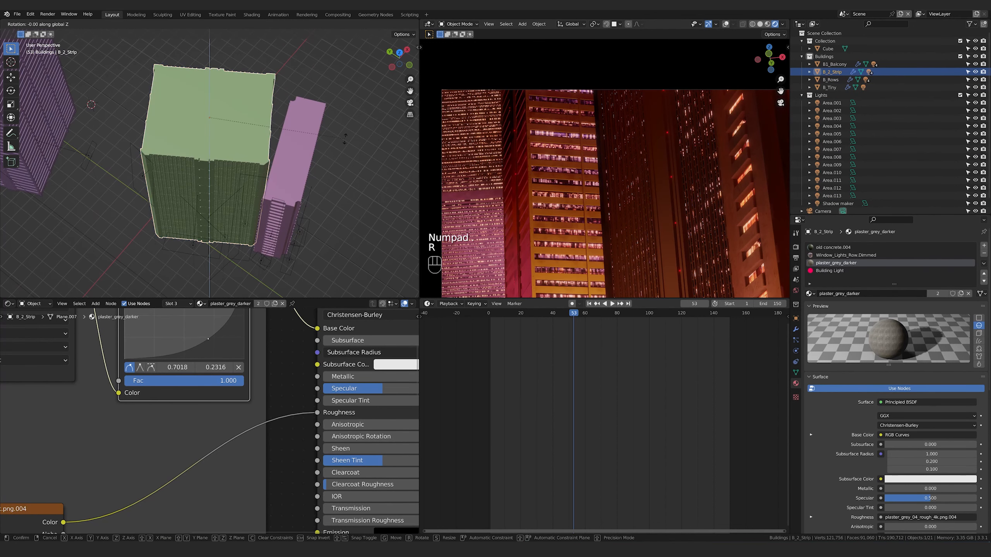
left_click(345, 146)
key("g")
key("shift+z")
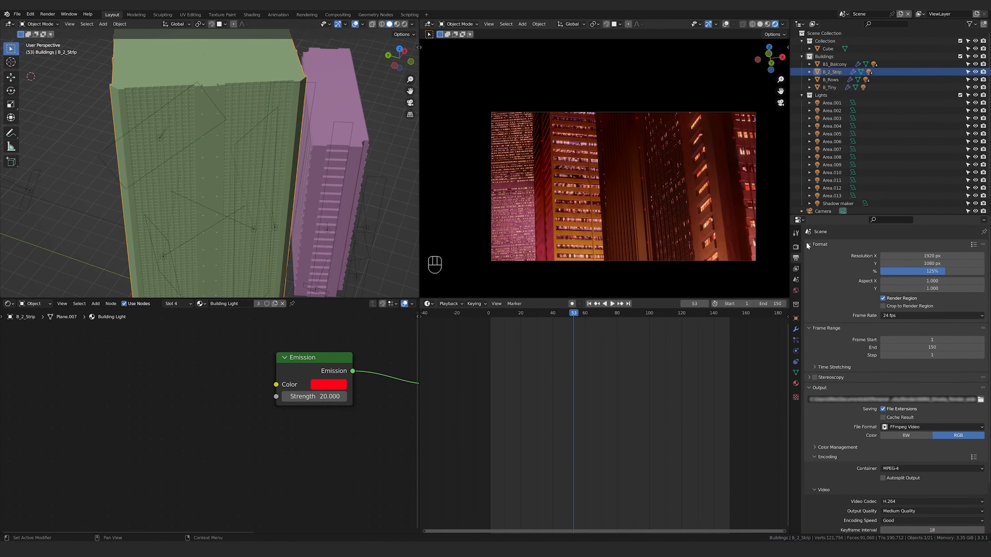
Set the Eevee bloom radius to 6.314 and the bloom threshold to 0.360.
left_click(795, 246)
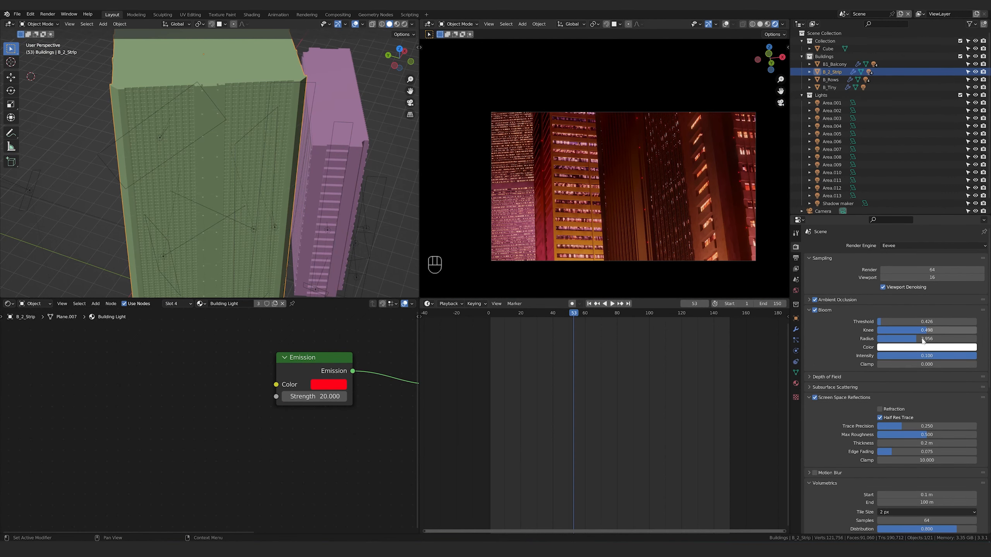
left_click_drag(929, 338, 960, 339)
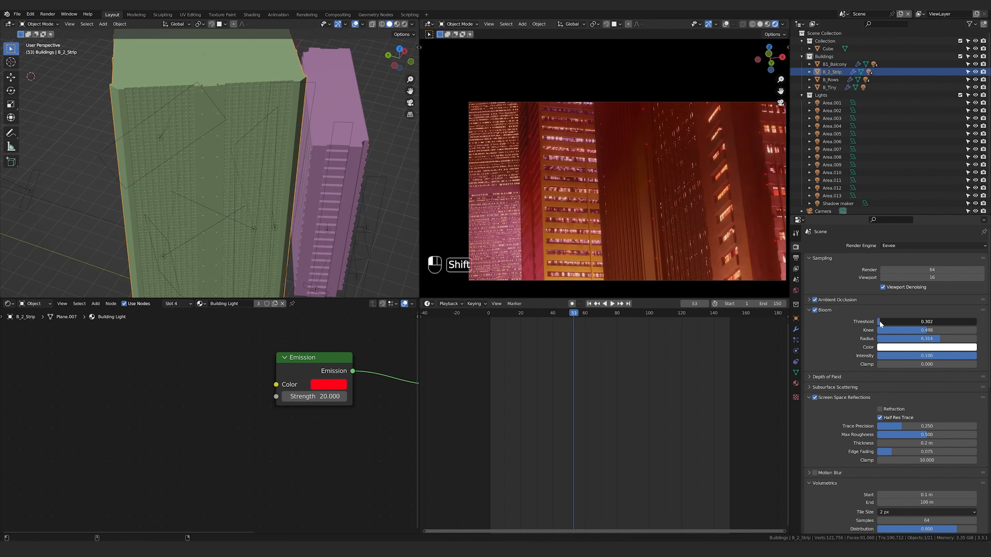
left_click_drag(880, 324, 909, 322, "shift")
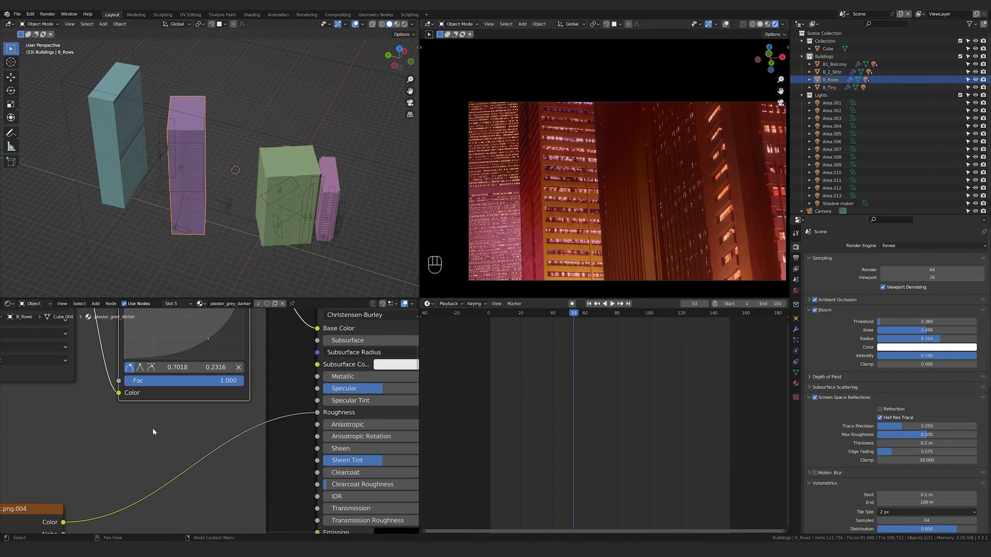
Show the UV Editor in place of the shader nodes and edit the window faces of B_Rows over the window-lights texture.
scroll(1, 307, "down", 3)
left_click(8, 304)
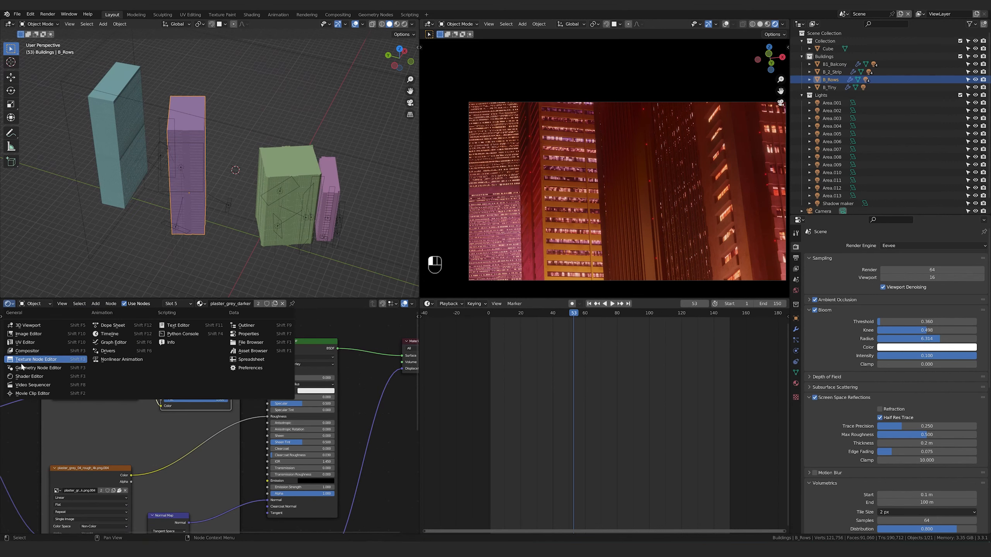
left_click(23, 343)
key("Tab")
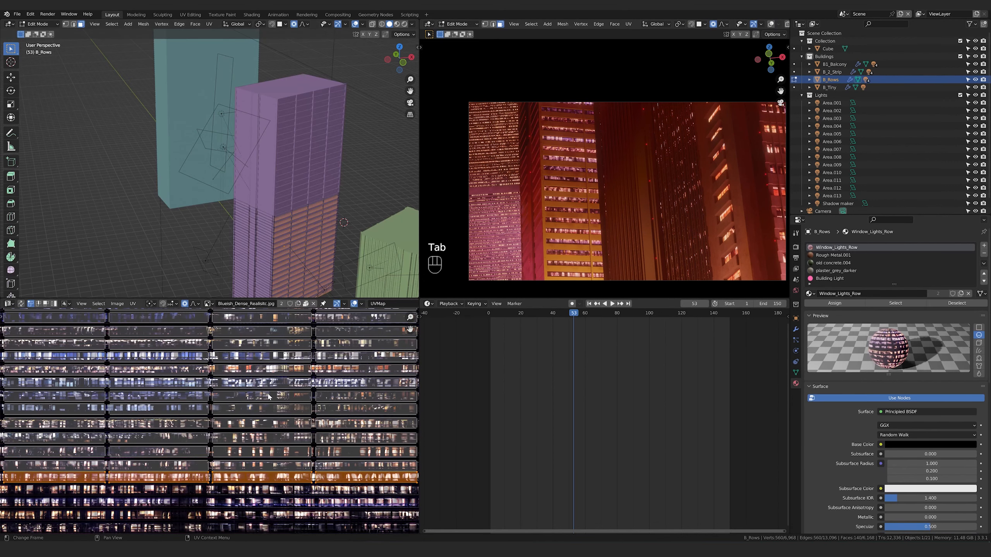
scroll(268, 396, "down", 5)
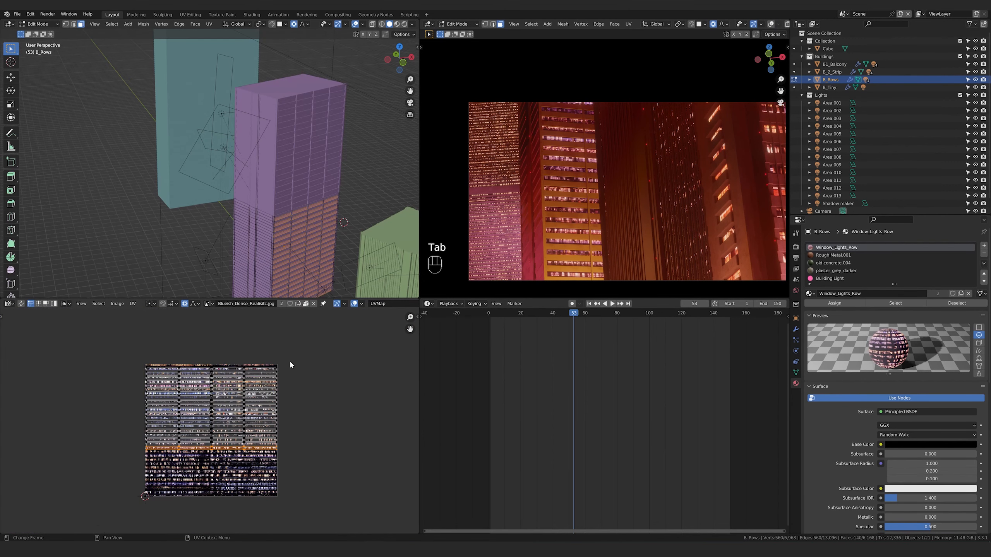
scroll(368, 220, "up", 3)
scroll(258, 421, "up", 3)
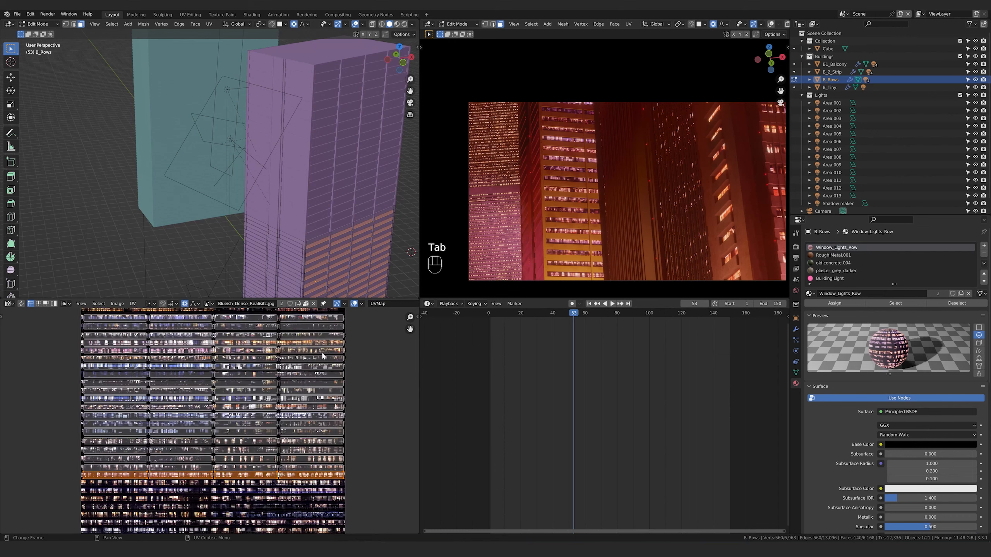
Select all the window-row UVs of B_Rows, stretch them along the Y axis over more of the texture, and leave Edit Mode.
scroll(321, 354, "down", 1)
left_click_drag(342, 315, 64, 511)
key("s")
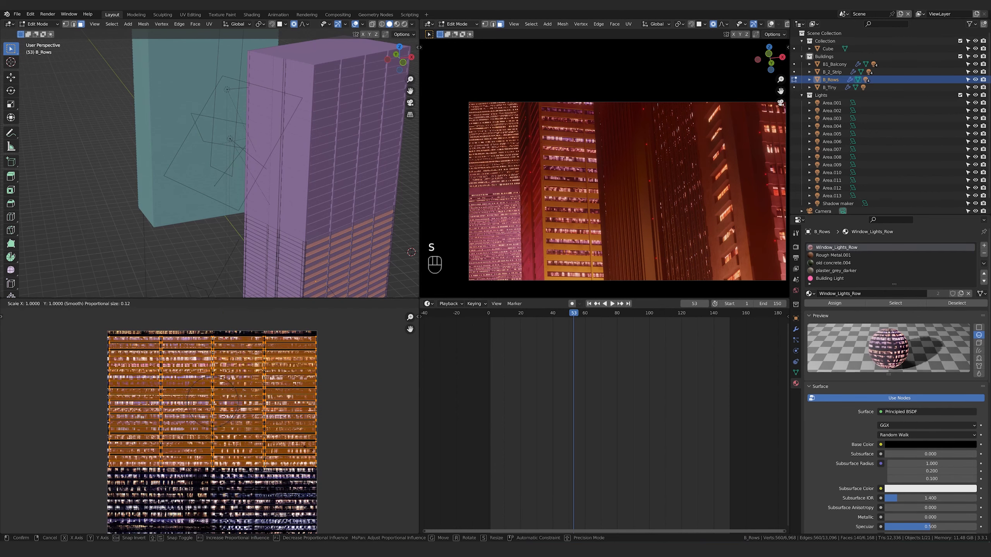
key("y")
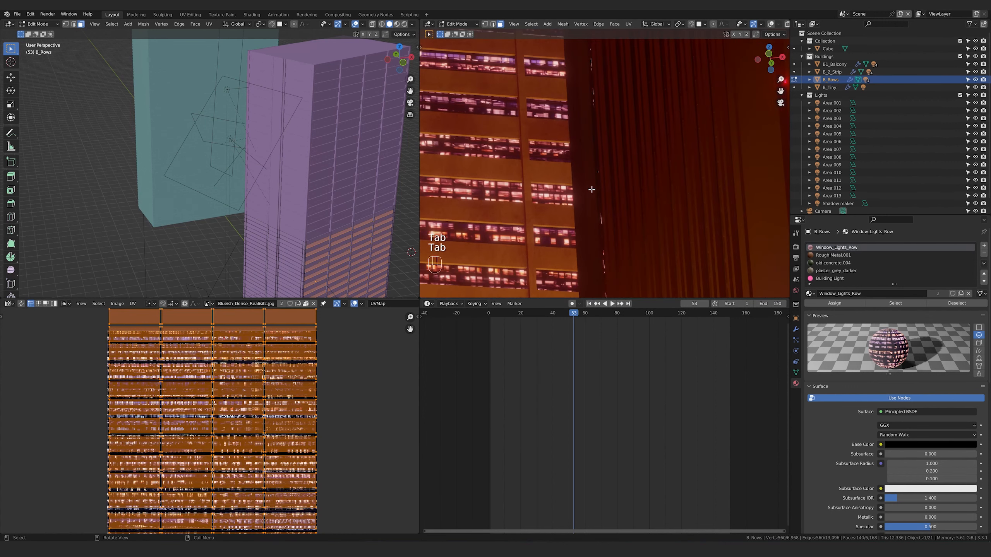
key("Tab")
scroll(592, 195, "down", 2)
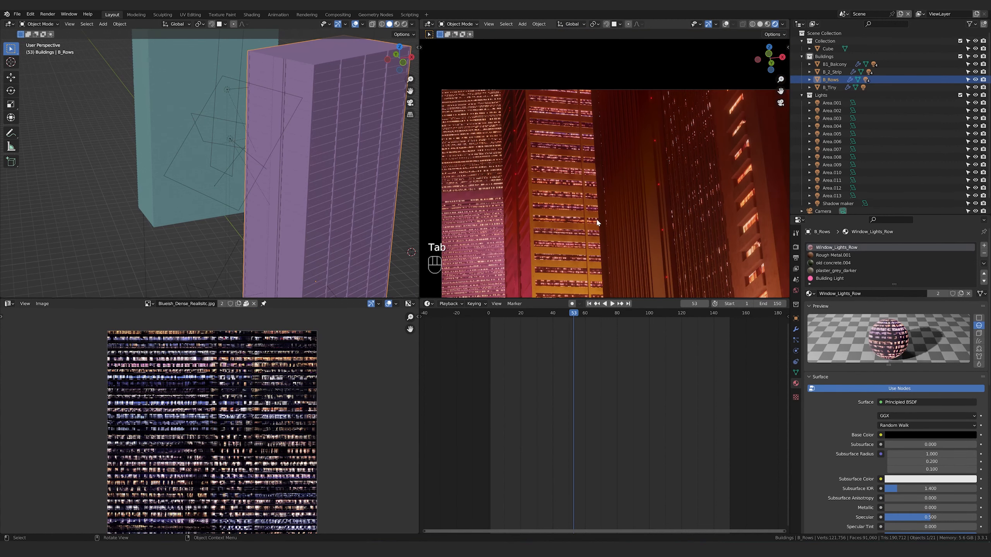
scroll(597, 223, "down", 2)
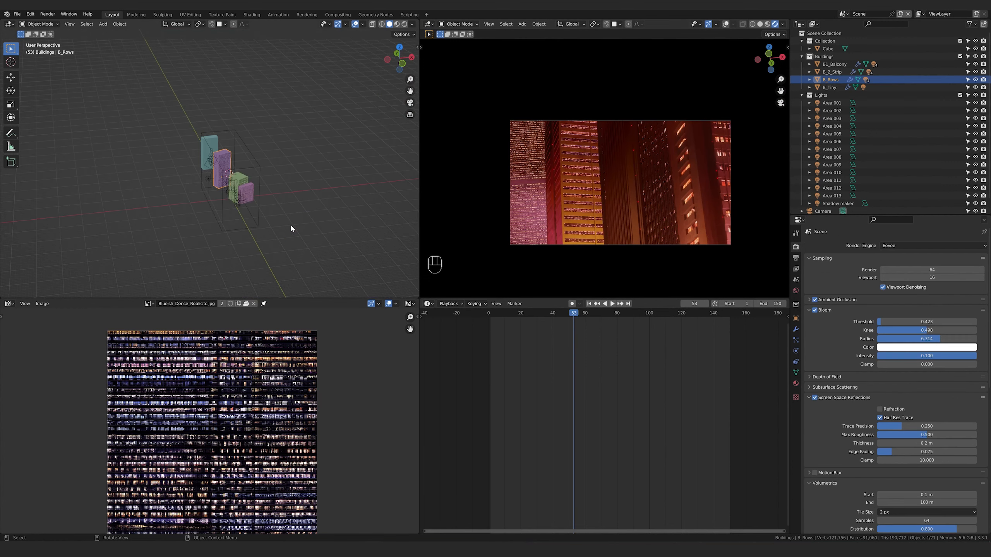
Try to move the Camera about 4.3 m along the Y axis and within the horizontal plane.
left_click(828, 49)
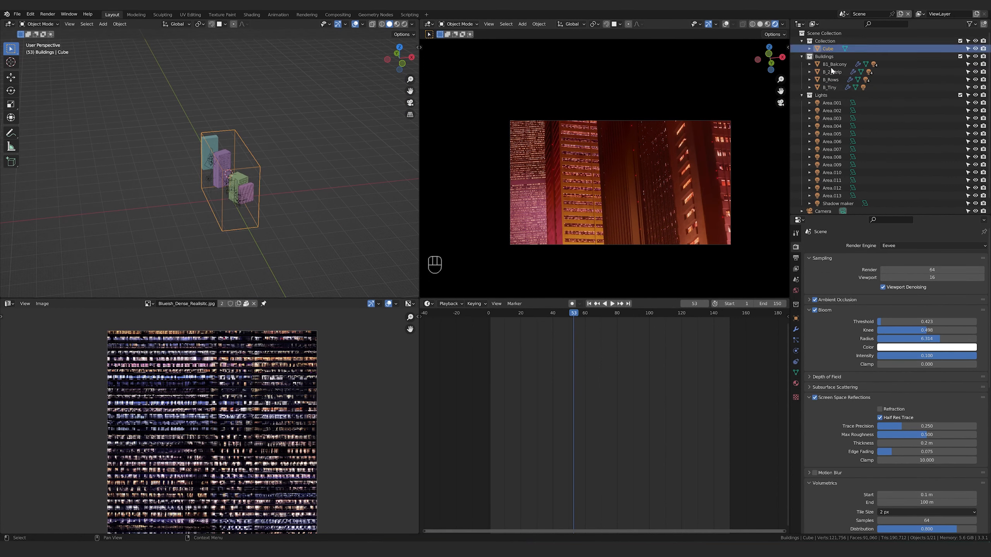
scroll(832, 132, "down", 1)
left_click(824, 199)
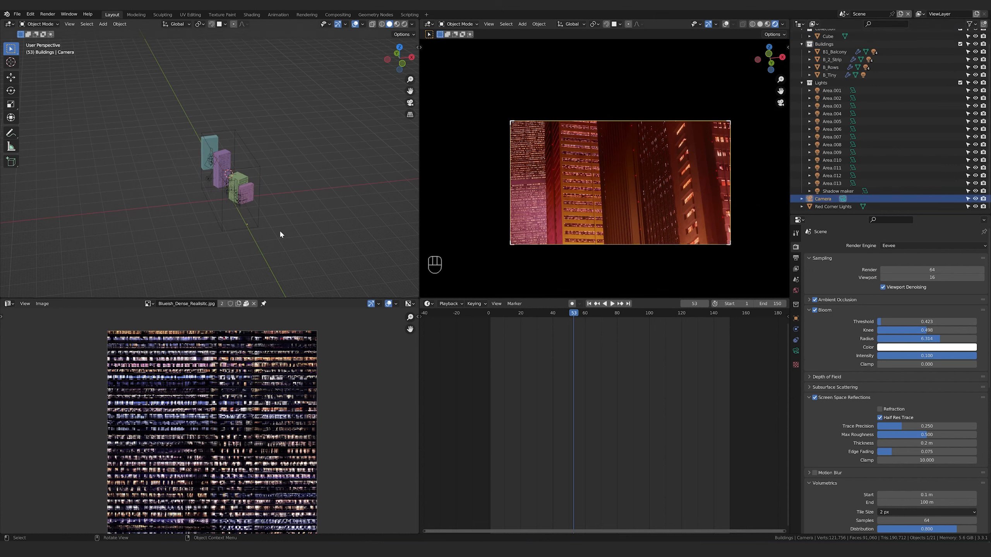
key("g")
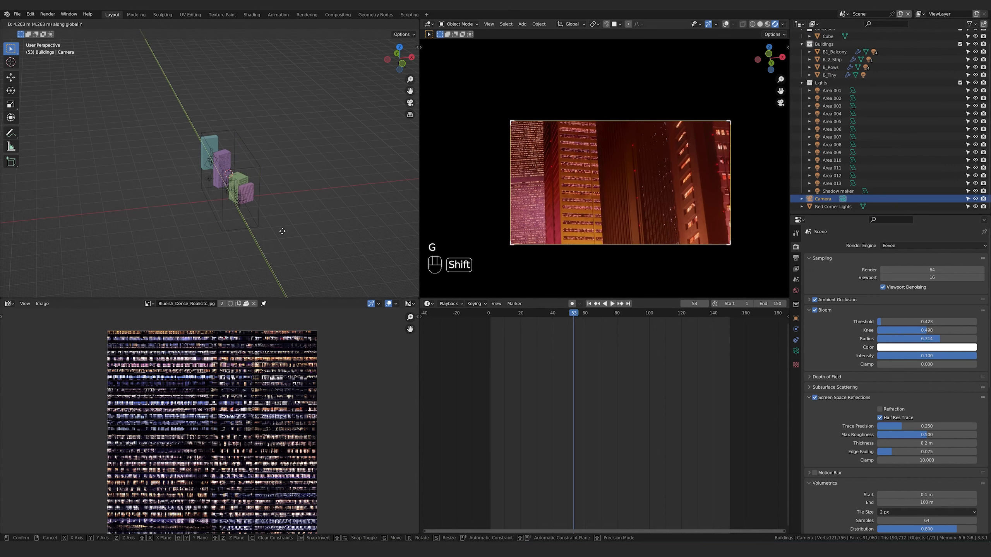
left_click(282, 230)
key("g")
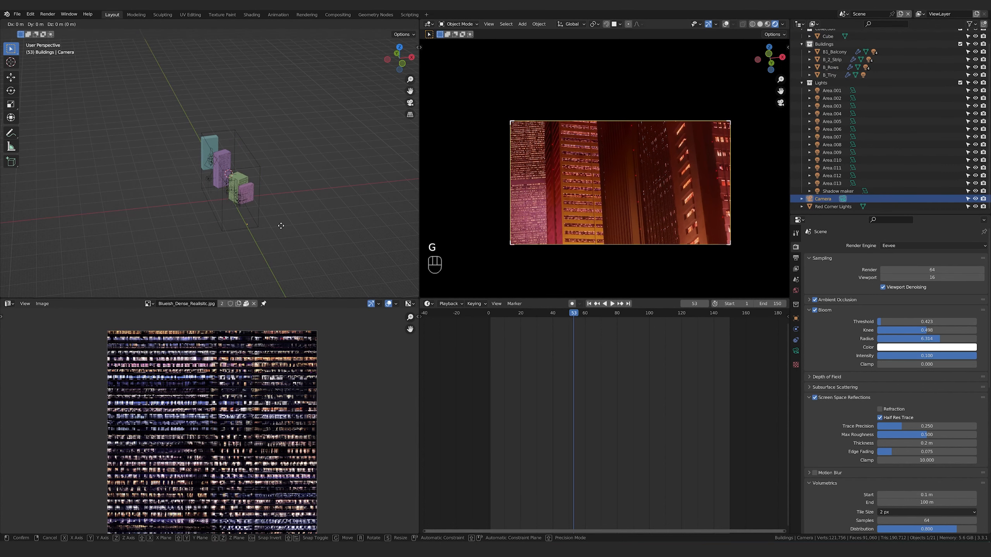
key("shift+z")
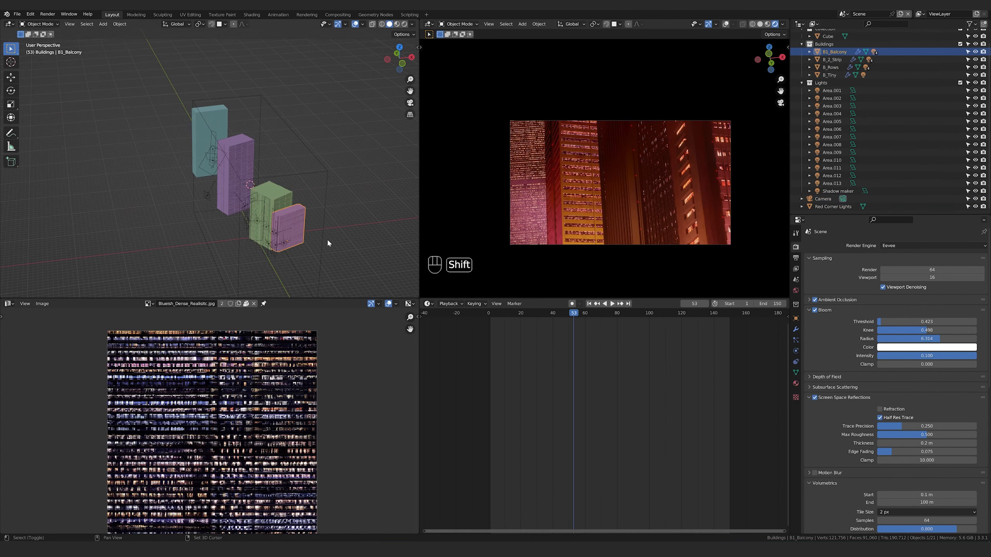
Go to frame 1 and set the emission strength of the teal tower B_Tiny's window material to 6.
left_click_drag(581, 314, 491, 317)
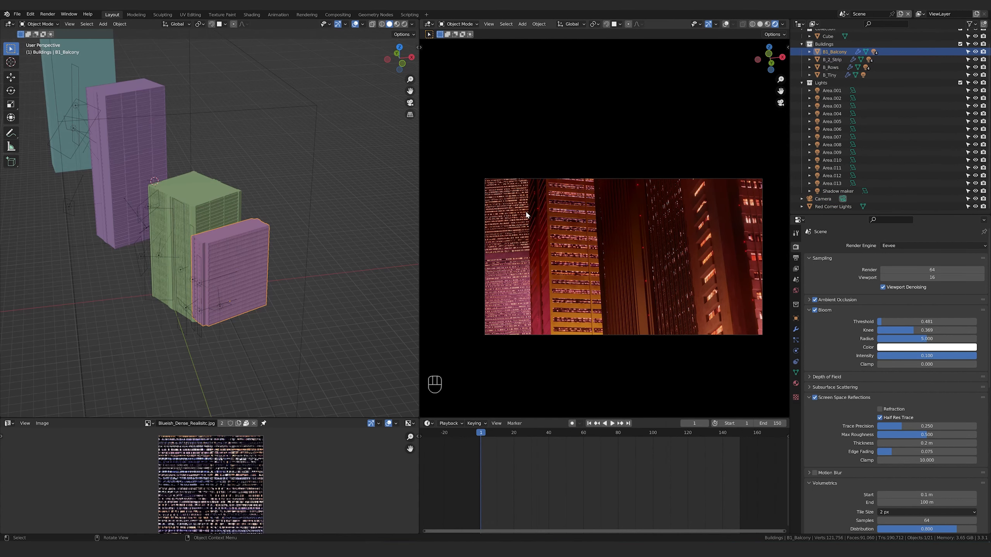
left_click(102, 81)
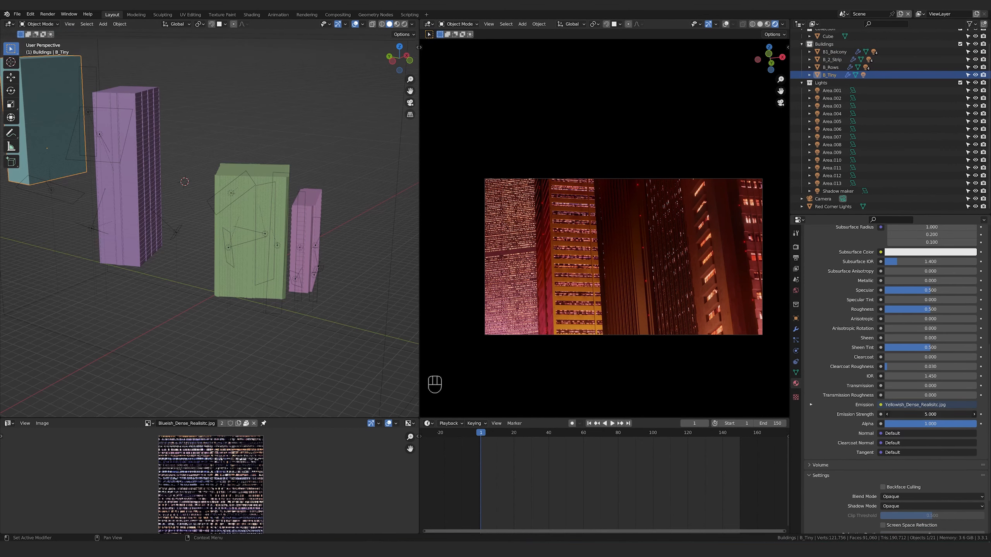
type("6")
key("Return")
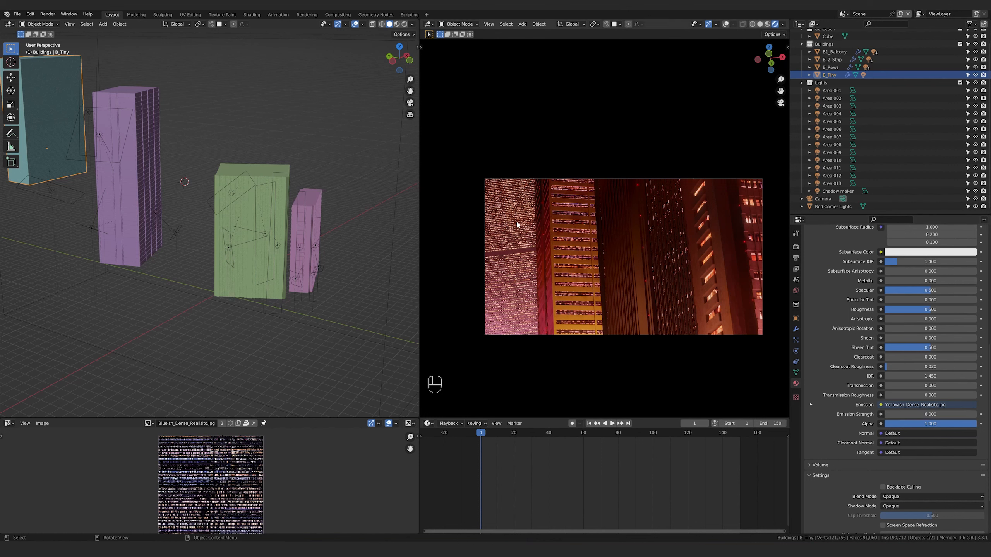
Open the emission strength of B_2_Strip's Window_Lights_Row.Dimmed material for editing and close the field.
left_click(583, 251)
scroll(941, 464, "up", 8)
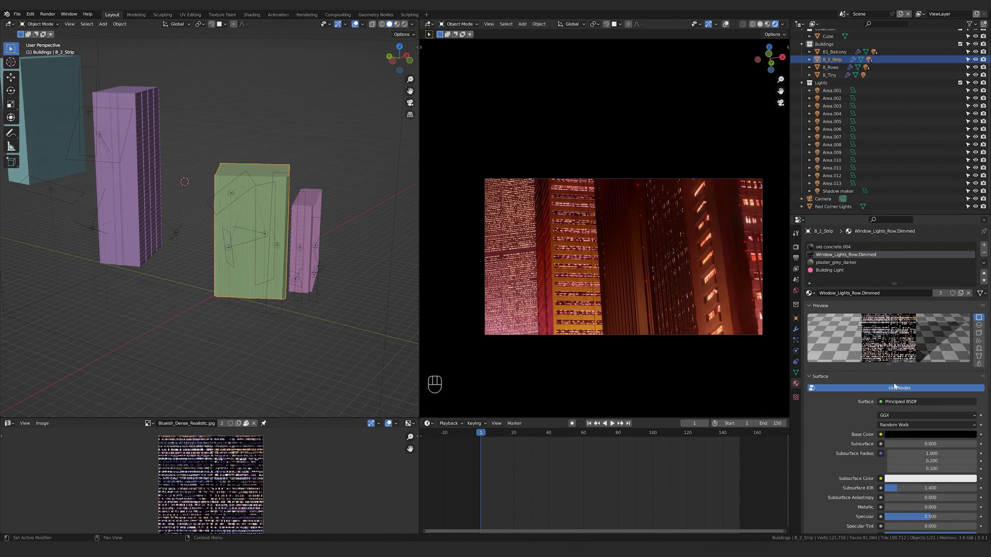
scroll(940, 479, "down", 8)
left_click(937, 423)
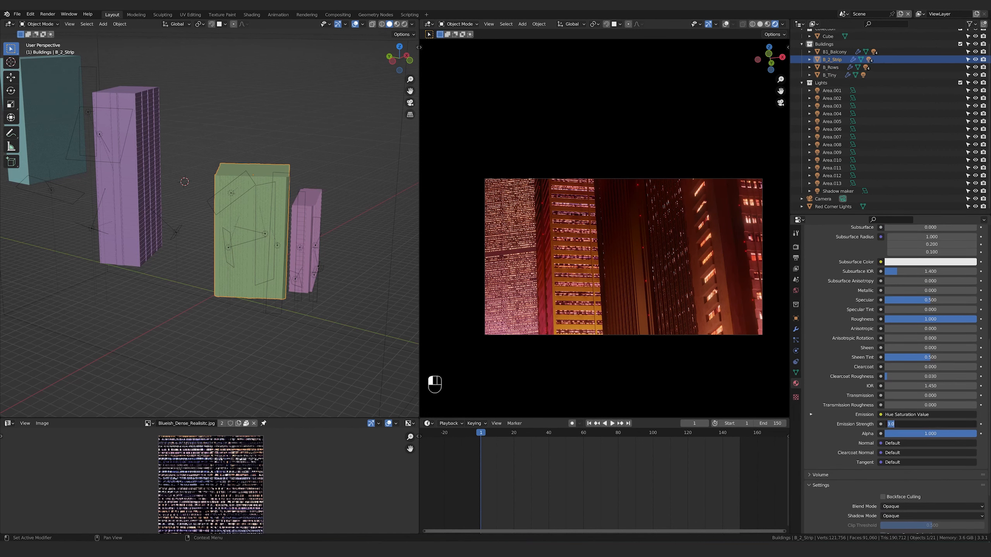
key("Return")
Set the emission strength of B1_Balcony's window material to 6 and show the render settings.
left_click(722, 272)
left_click(935, 487)
type("6")
key("Return")
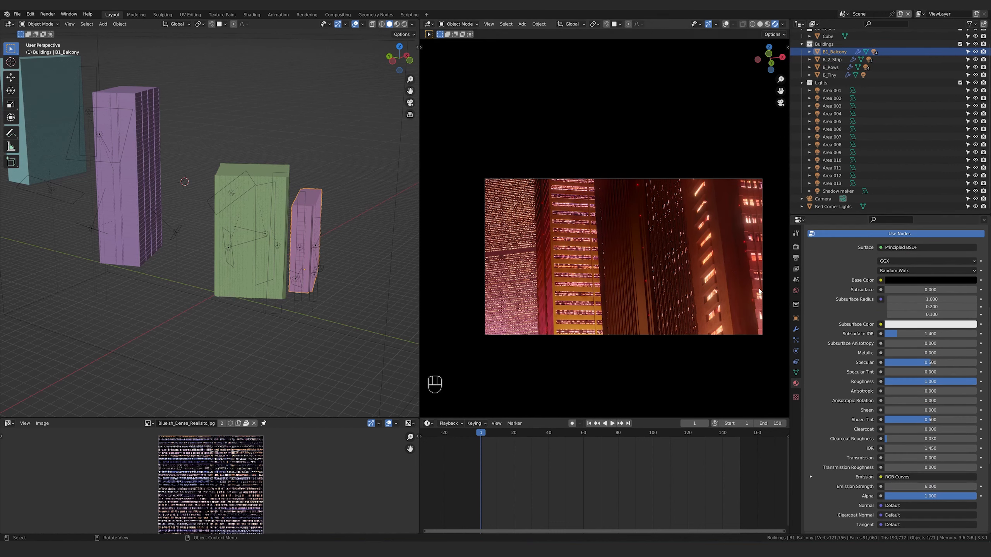
left_click(796, 246)
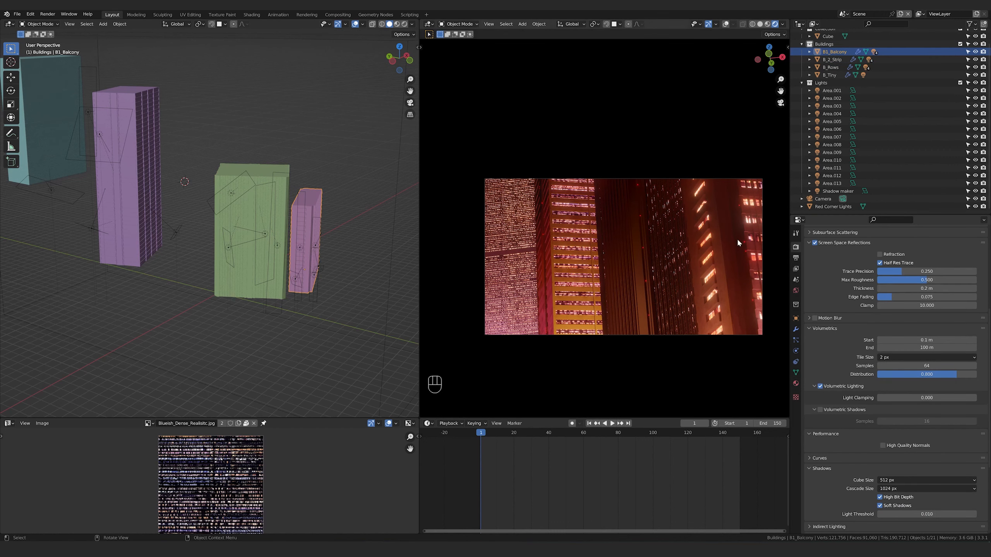
scroll(814, 258, "down", 3)
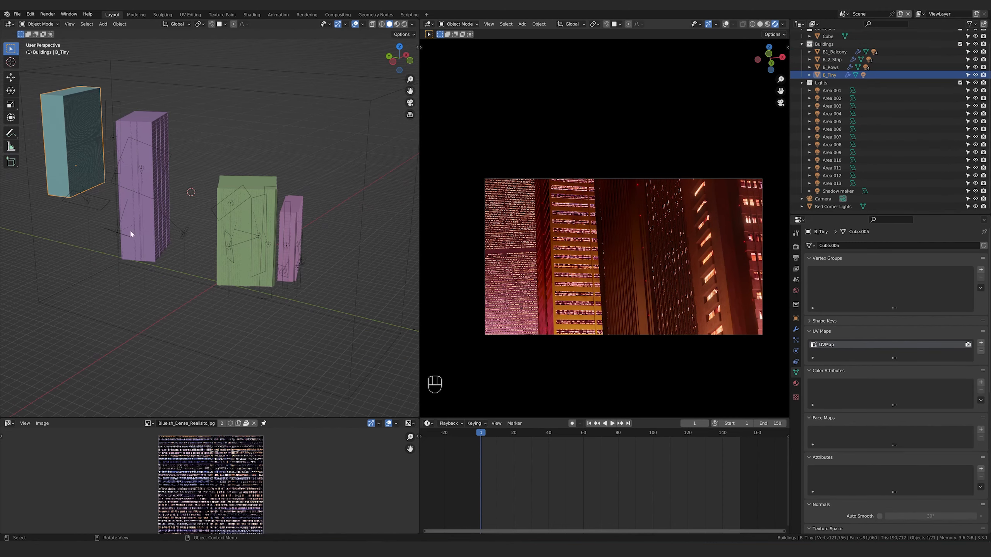
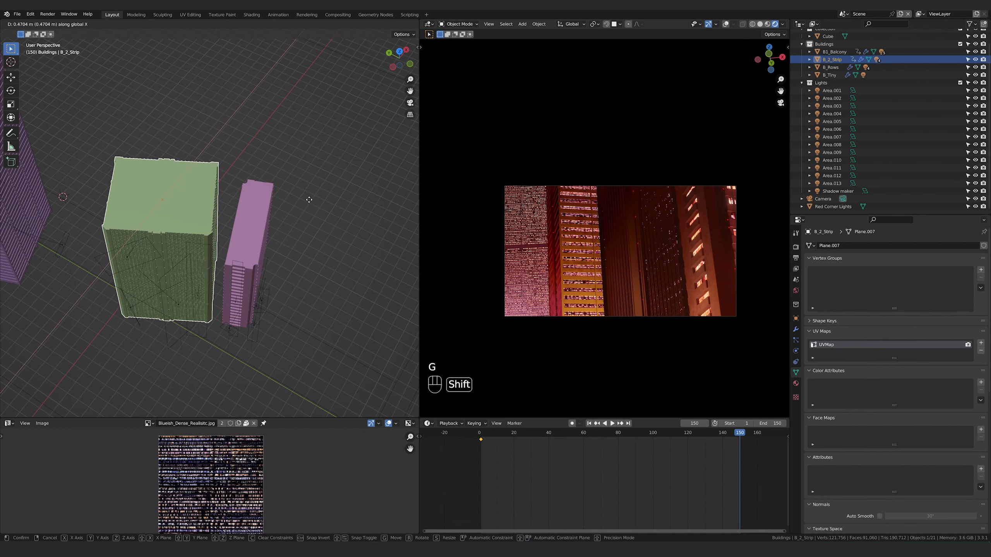
Move the green tower B_2_Strip about 0.5 m along the X axis at frame 150 and fine-tune its placement.
left_click(317, 197)
key("g")
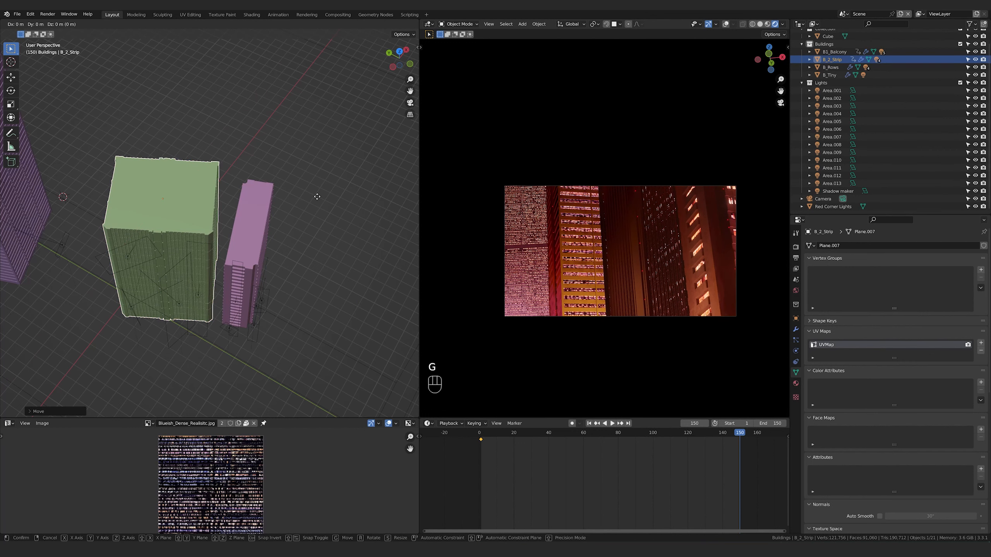
left_click(317, 182, "shift")
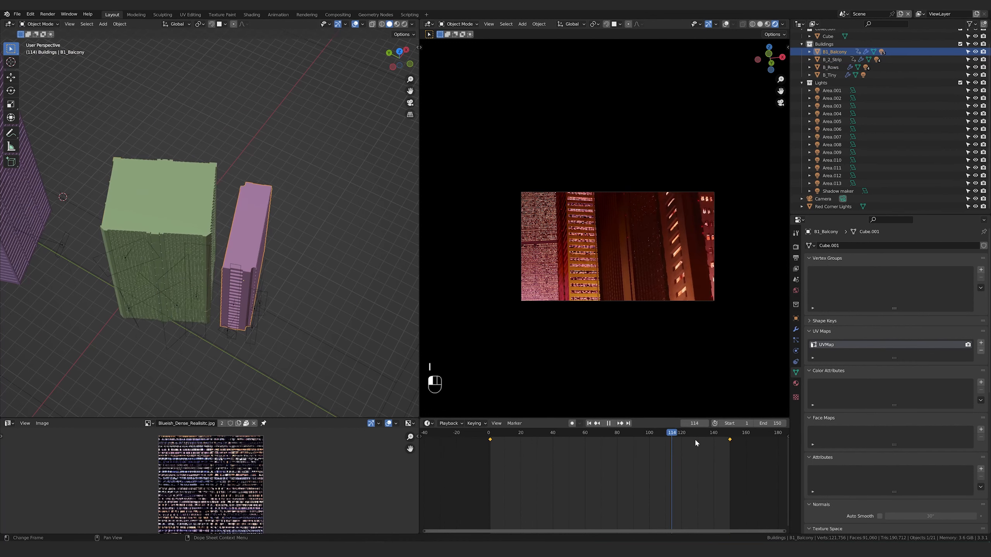
Scrub back to frame 1, shift B_2_Strip away from the balcony building, and insert a keyframe for it.
left_click_drag(697, 443, 730, 445)
left_click_drag(573, 437, 502, 433)
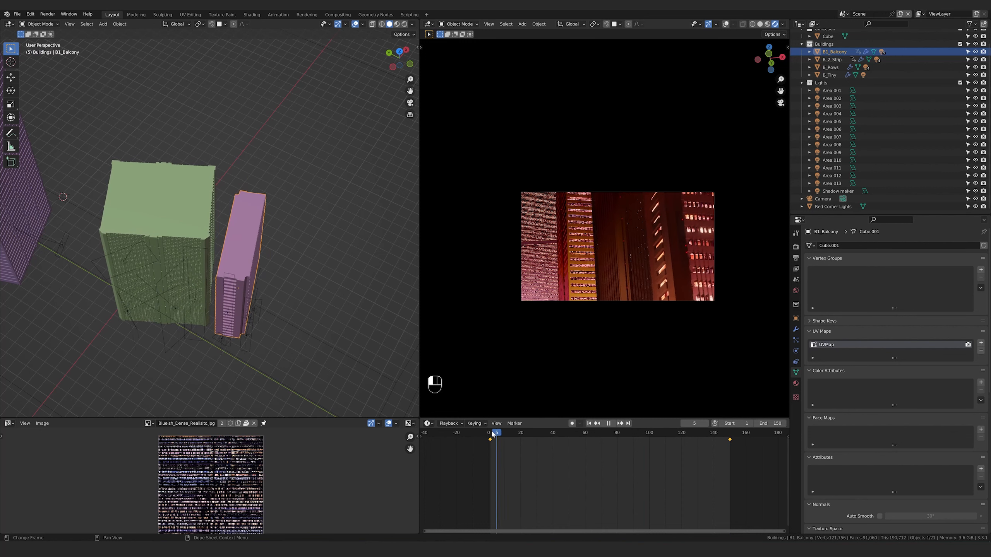
left_click(199, 216)
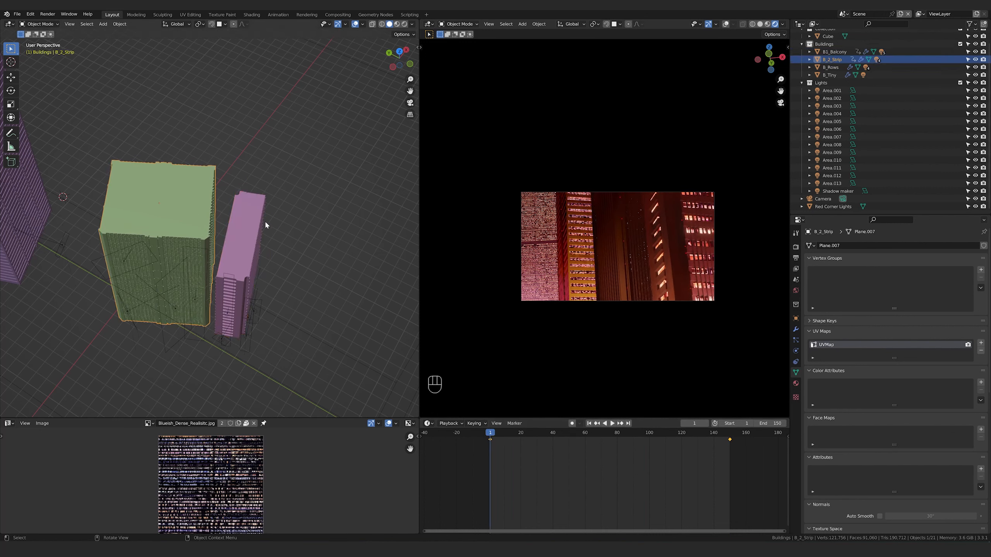
key("g")
left_click(246, 290)
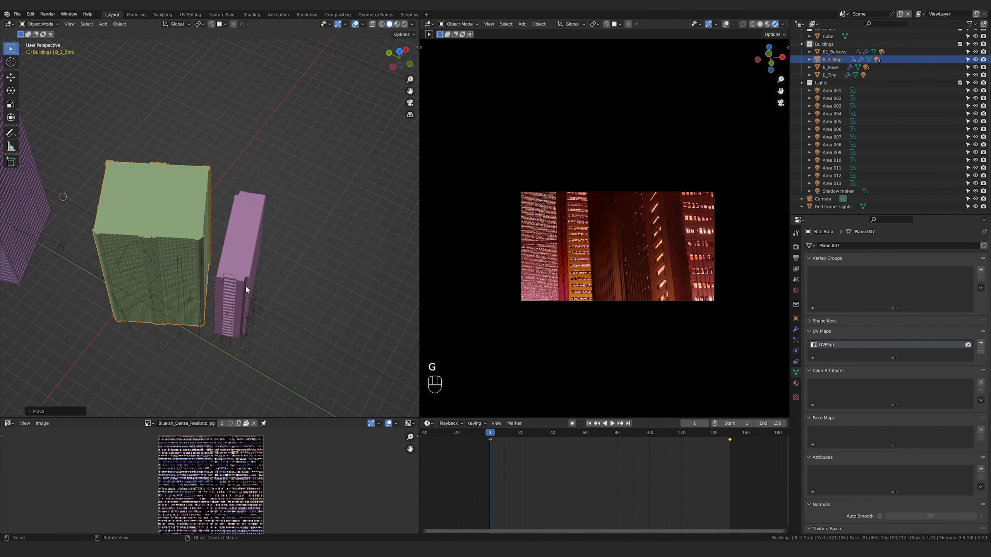
key("i")
left_click(246, 288)
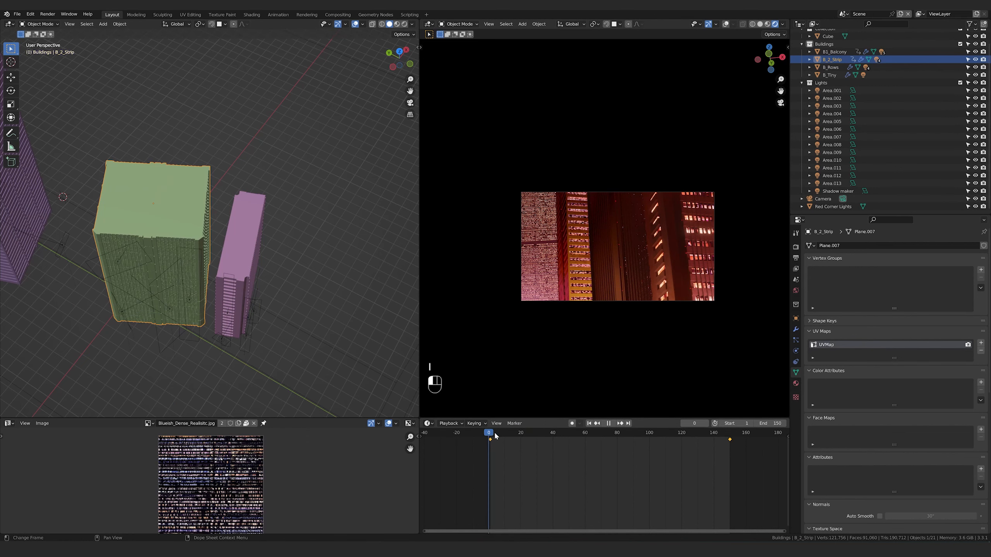
Scrub through and play back the animation of B_2_Strip and B1_Balcony in the camera view, and return to frame 1.
left_click_drag(496, 434, 651, 439)
key("space")
scroll(701, 326, "up", 2)
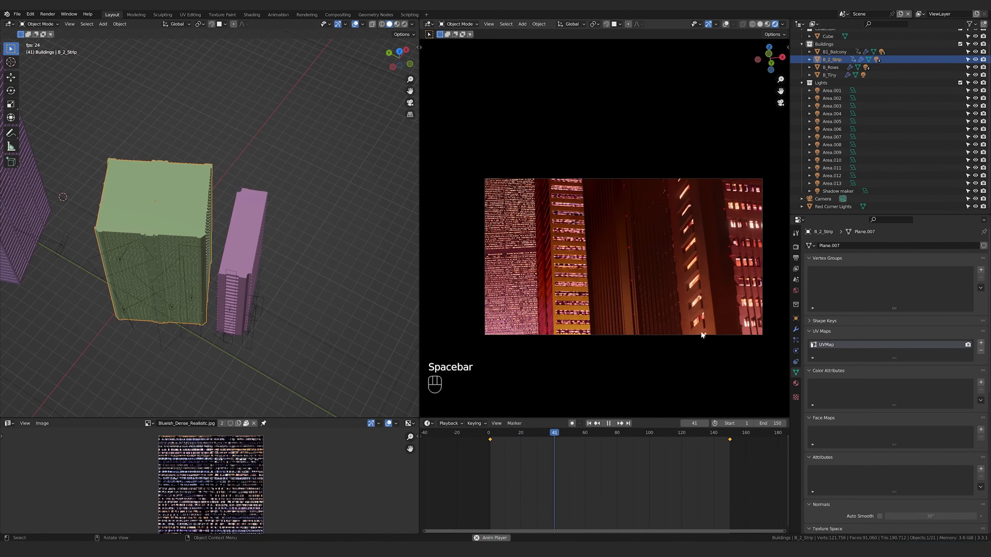
left_click(508, 438)
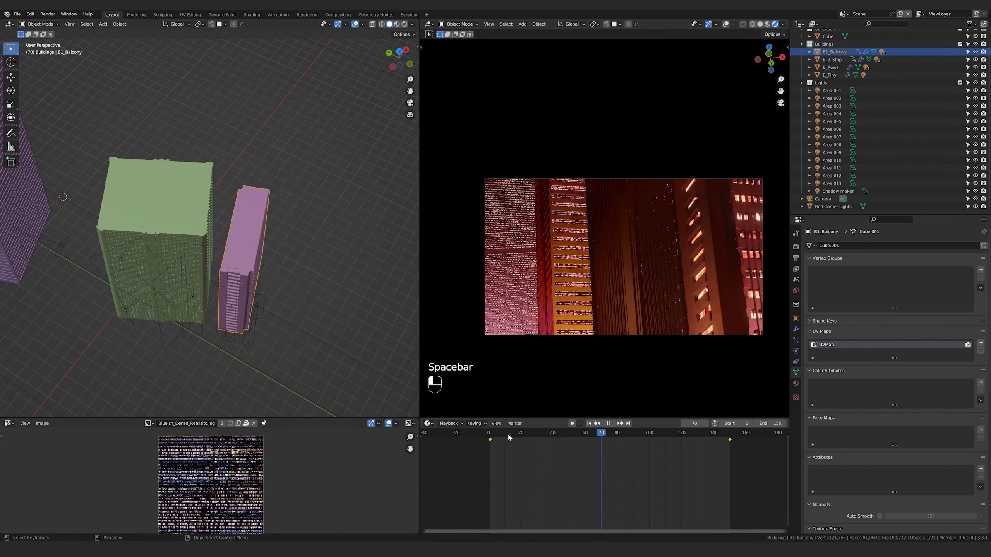
left_click(491, 437)
key("space")
Move the tower B_Rows at frame 1 to cover more of B_Tiny in the camera view, and insert a Location & Rotation keyframe.
scroll(176, 240, "down", 2)
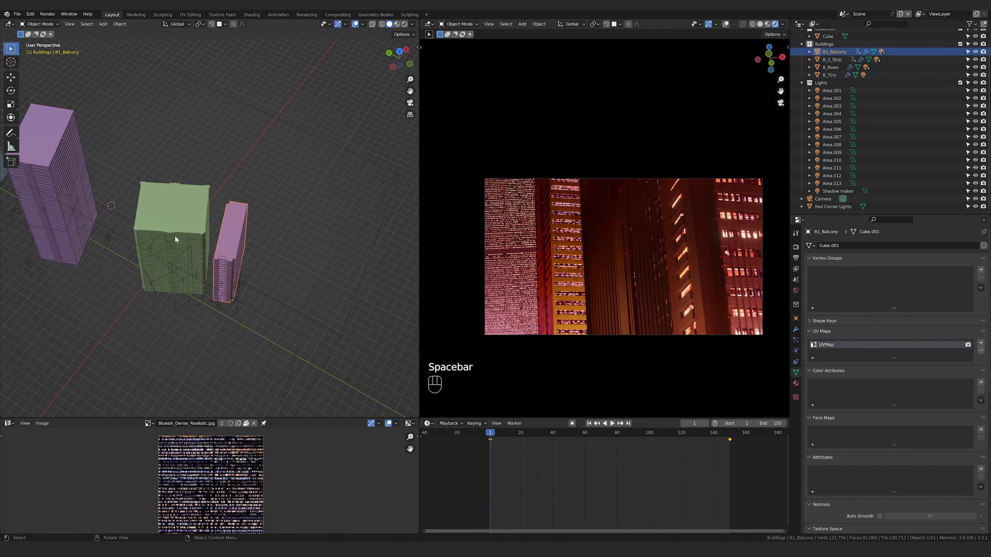
left_click(86, 168)
middle_click_drag(90, 172, 165, 204, "shift")
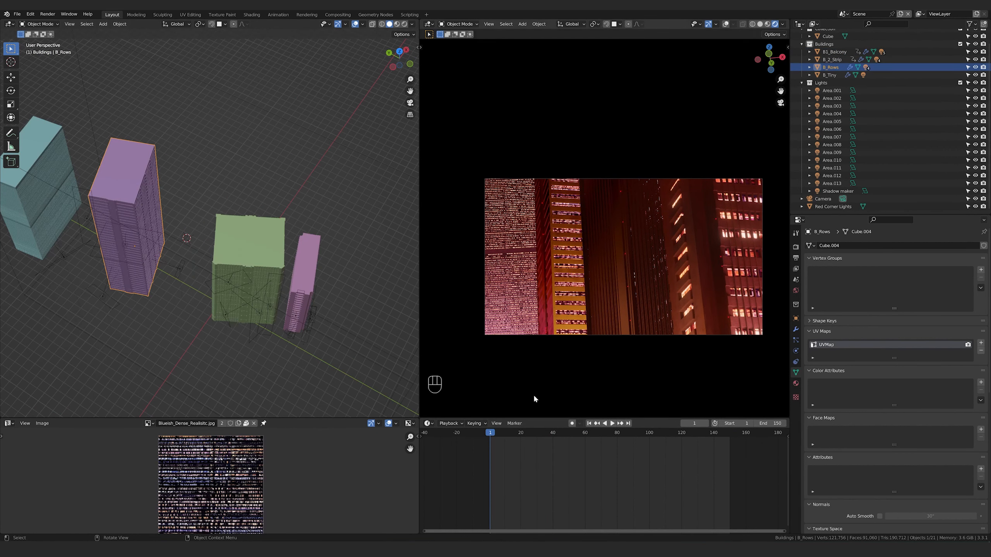
key("g")
left_click(206, 173)
key("i")
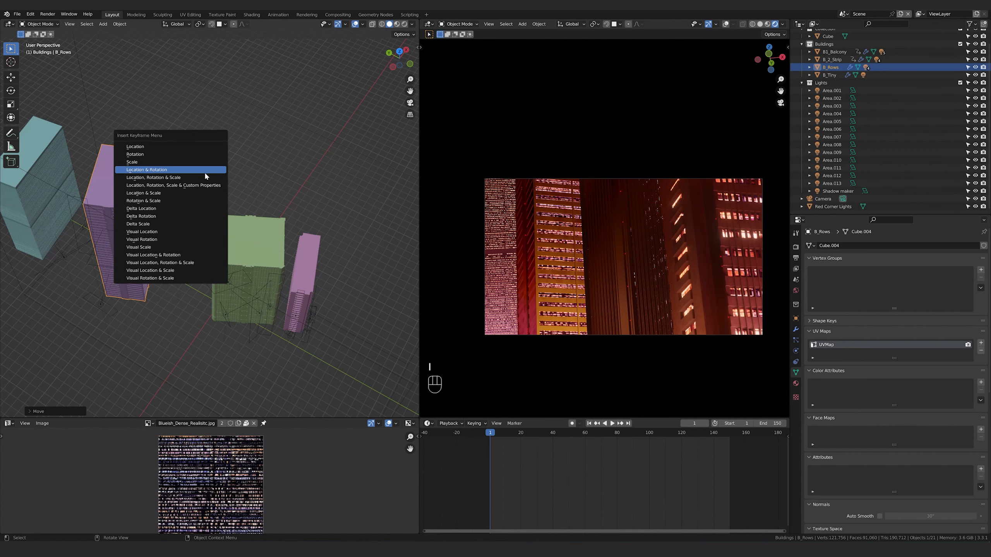
left_click(206, 172)
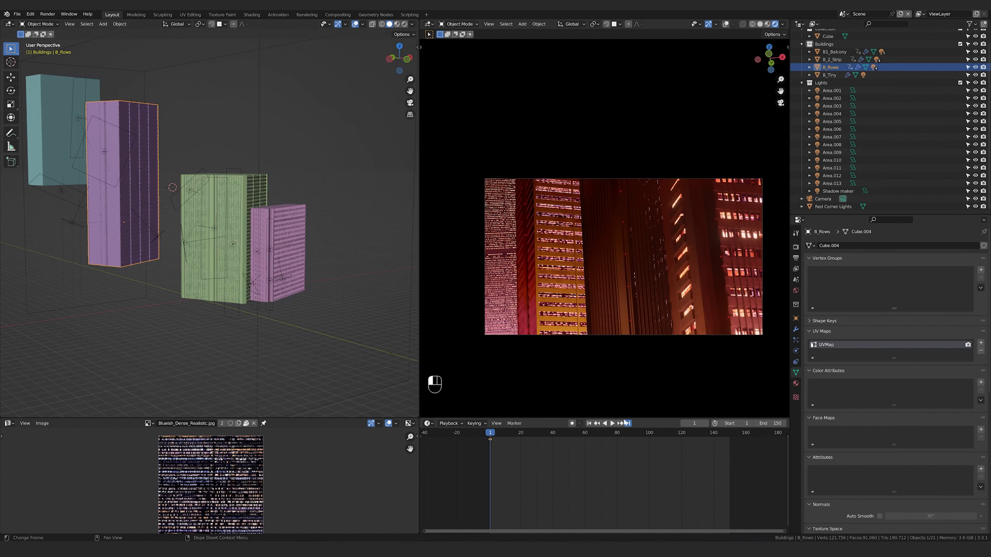
At frame 150, raise B_Rows about 1.8 m, shift it about 6 m within the horizontal plane, and insert a keyframe.
left_click(626, 423)
key("z")
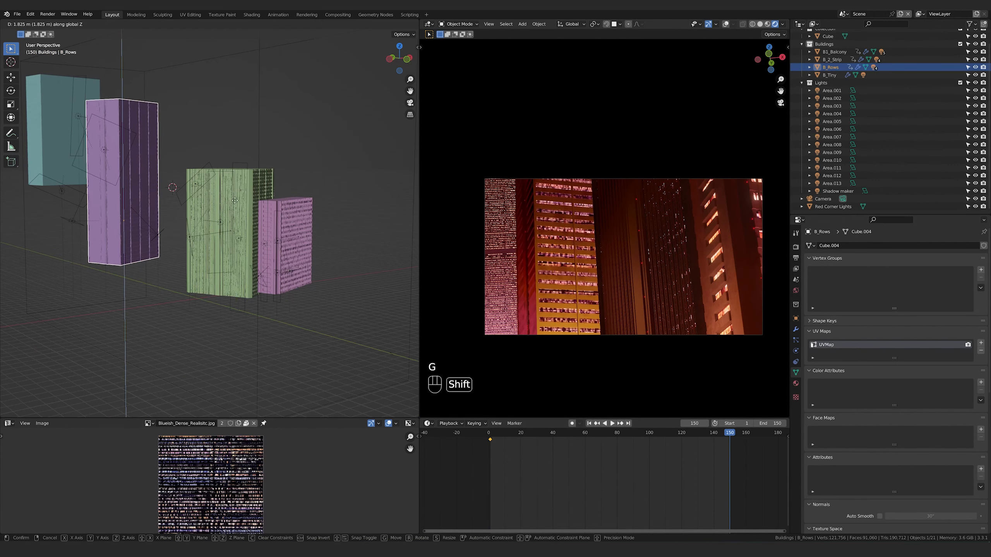
key("g")
key("shift+z")
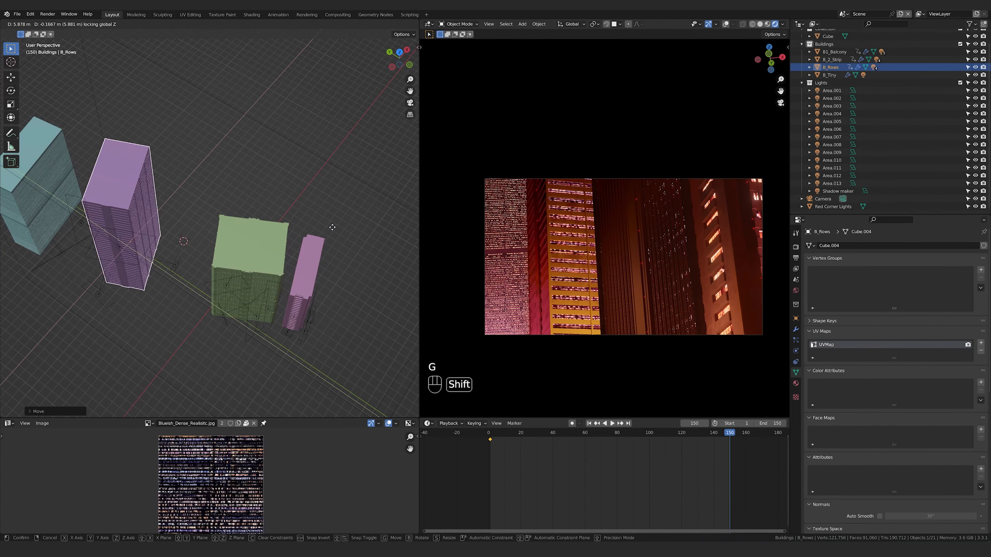
left_click(345, 219)
key("i")
left_click(344, 217)
key("v")
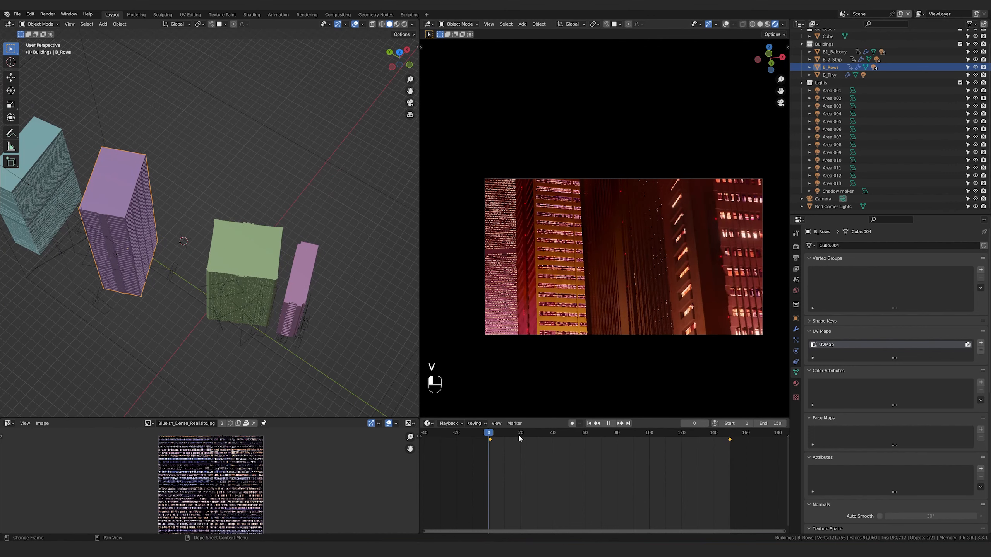
Play back the three moving towers in the camera view, restarting from the beginning of the timeline.
key("space")
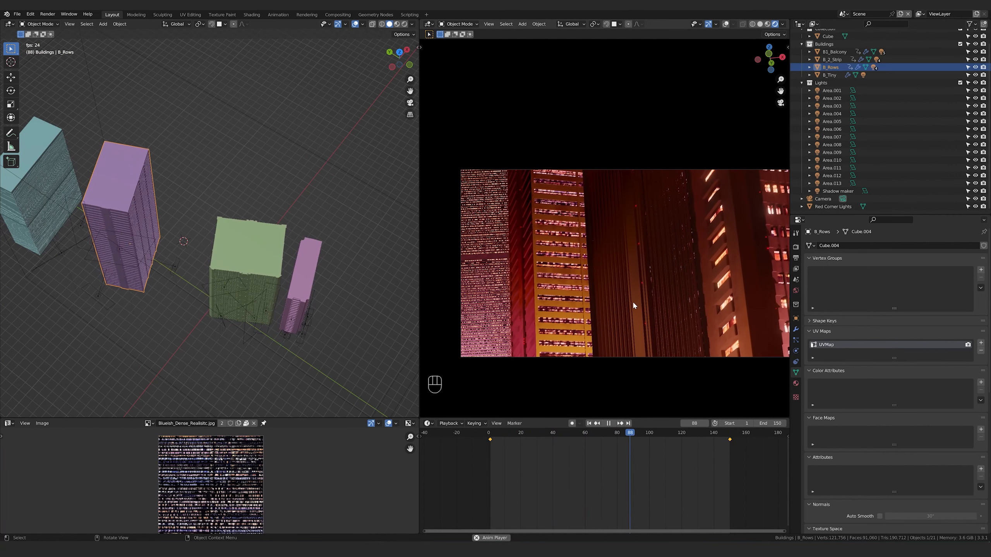
key("Escape")
left_click(488, 441)
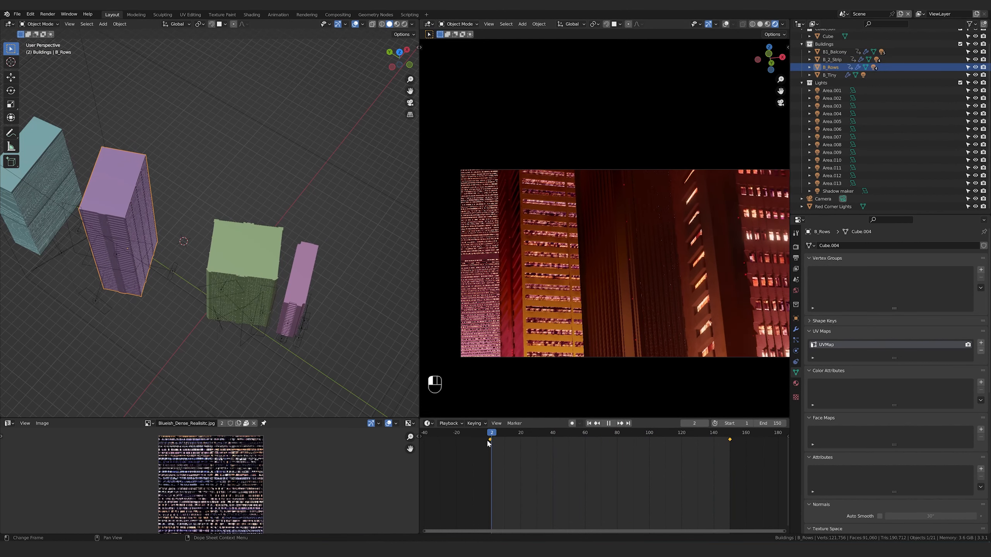
key("space")
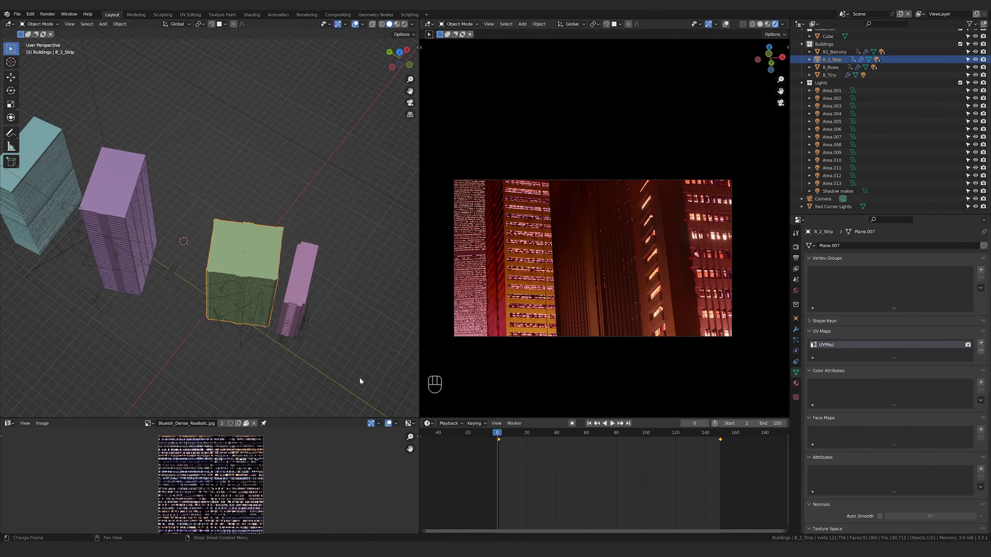
Move the Camera about 3.9 m along the X axis and insert a keyframe for it at frame 1.
scroll(332, 368, "down", 5)
left_click(303, 318)
key("g")
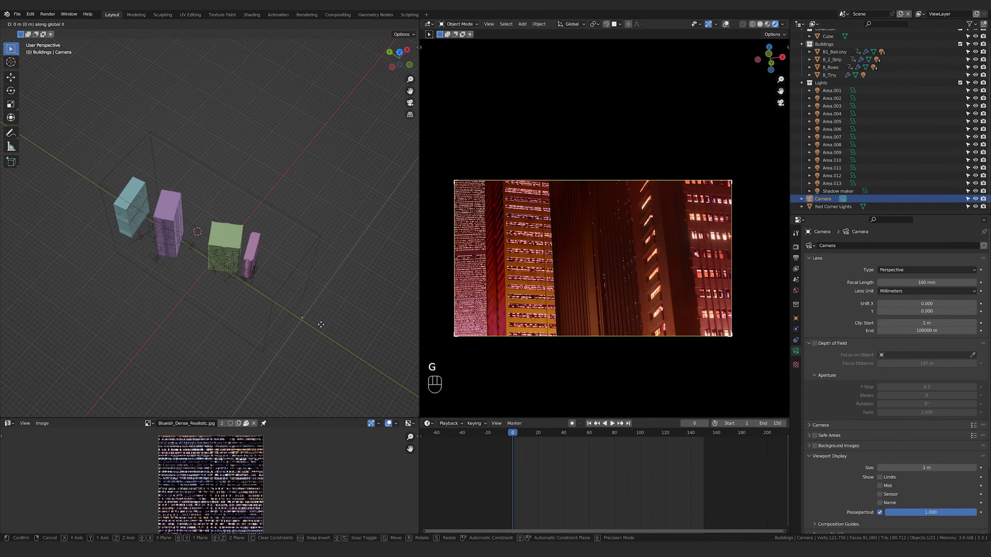
key("shift")
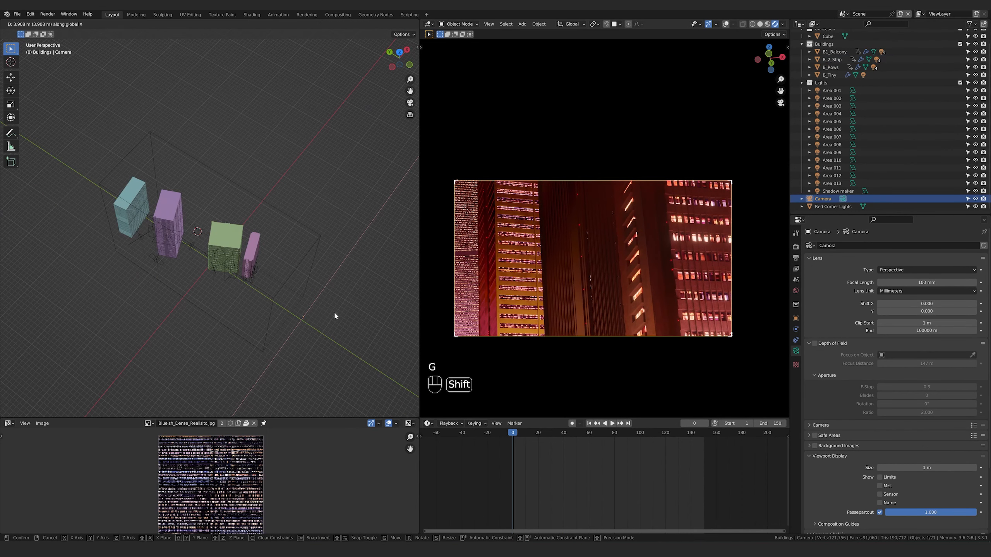
left_click(334, 316)
left_click_drag(516, 434, 514, 437)
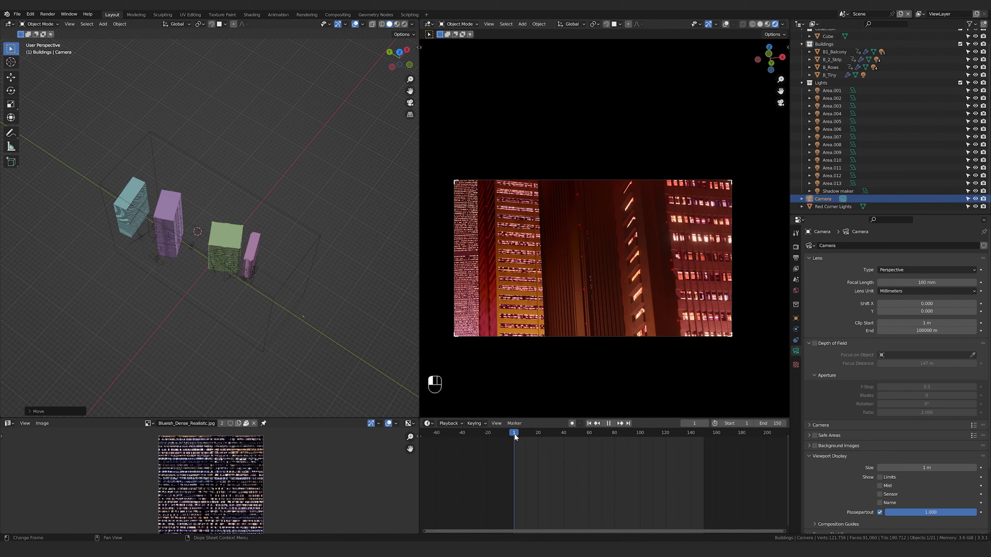
key("i")
left_click(369, 282)
Go to frame 150, move the Camera in the negative X direction, and insert its end keyframe.
left_click(704, 433)
key("g")
key("x")
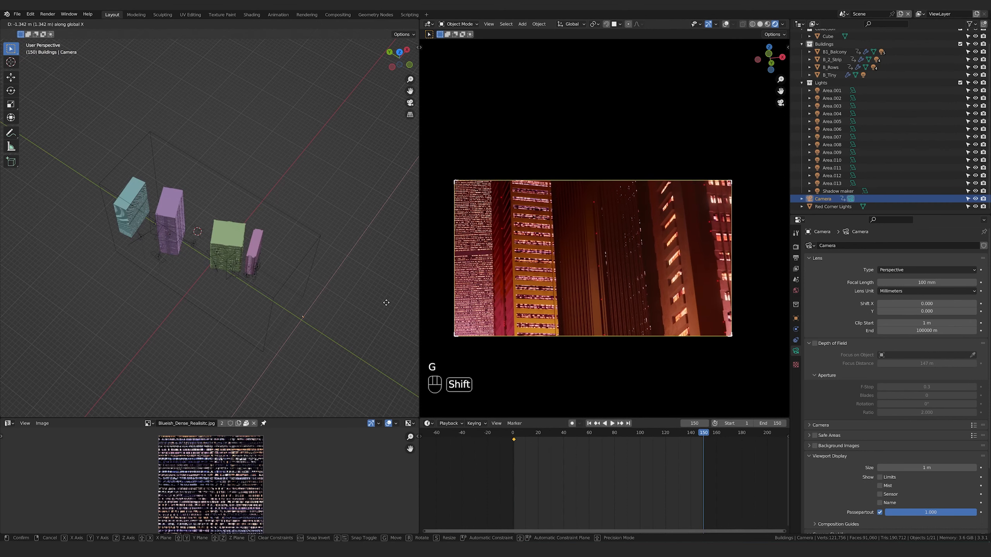
left_click(381, 306)
key("i")
left_click(382, 308)
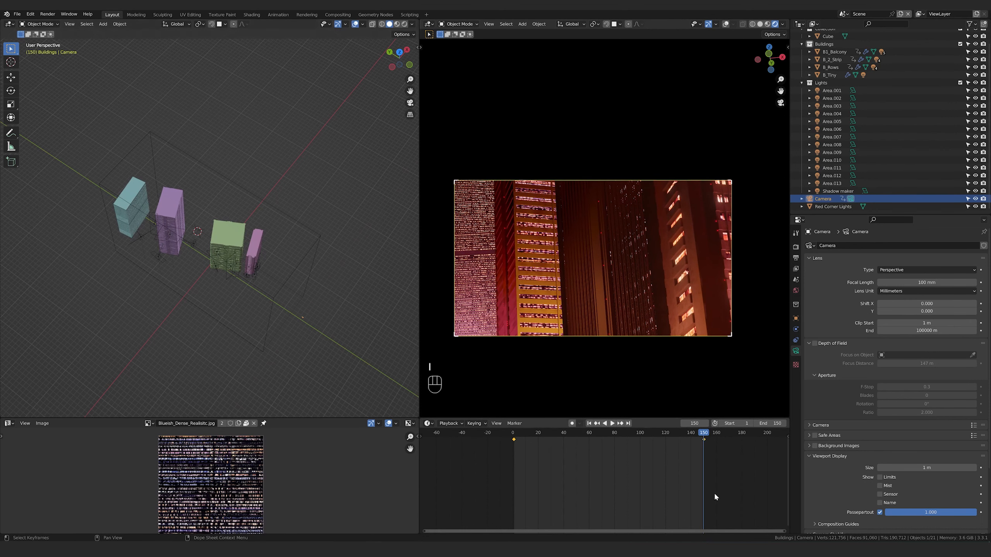
Preview the camera motion, move B_Rows about -0.8 m along the X axis at frame 1, and insert its keyframe again.
key("space")
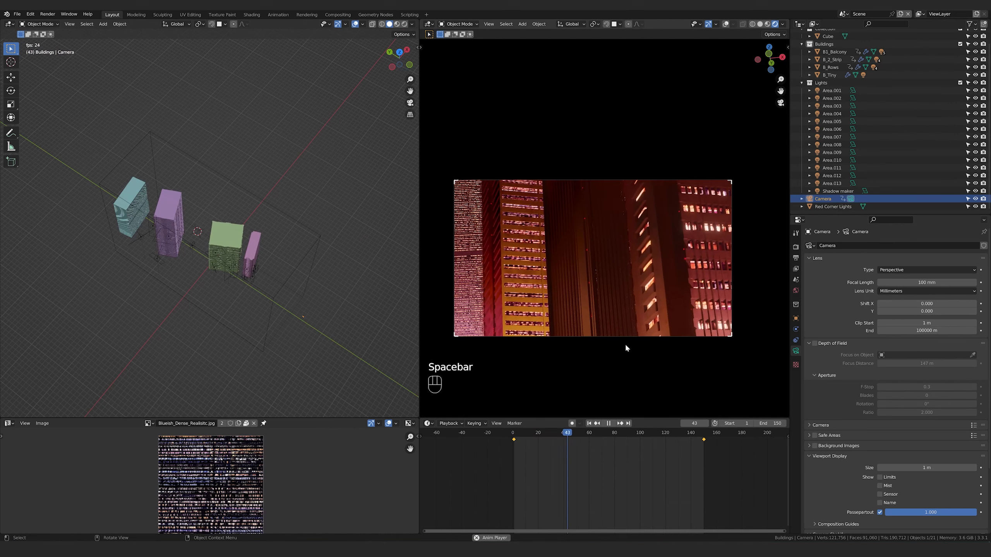
scroll(625, 343, "up", 1)
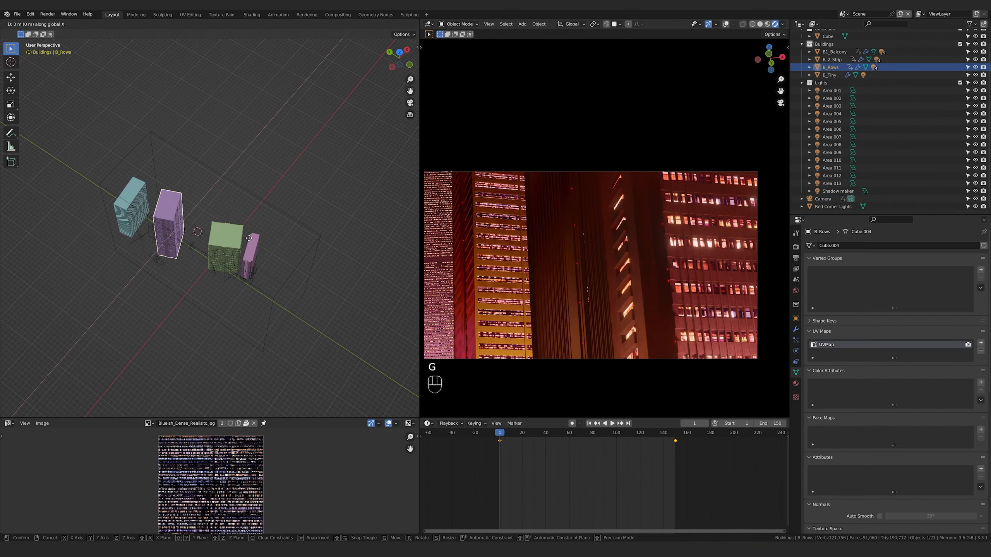
key("shift")
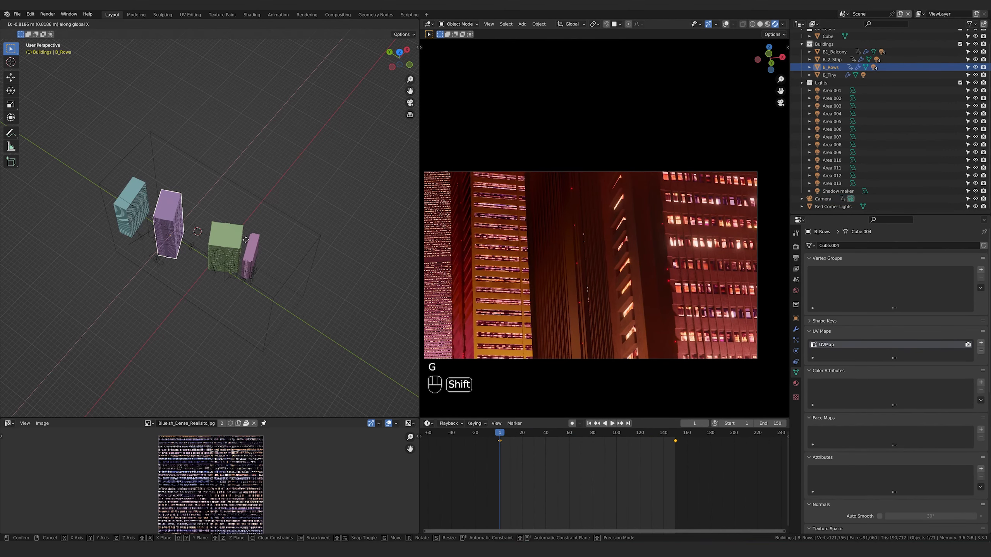
left_click(244, 240, "shift")
key("i")
left_click(245, 242)
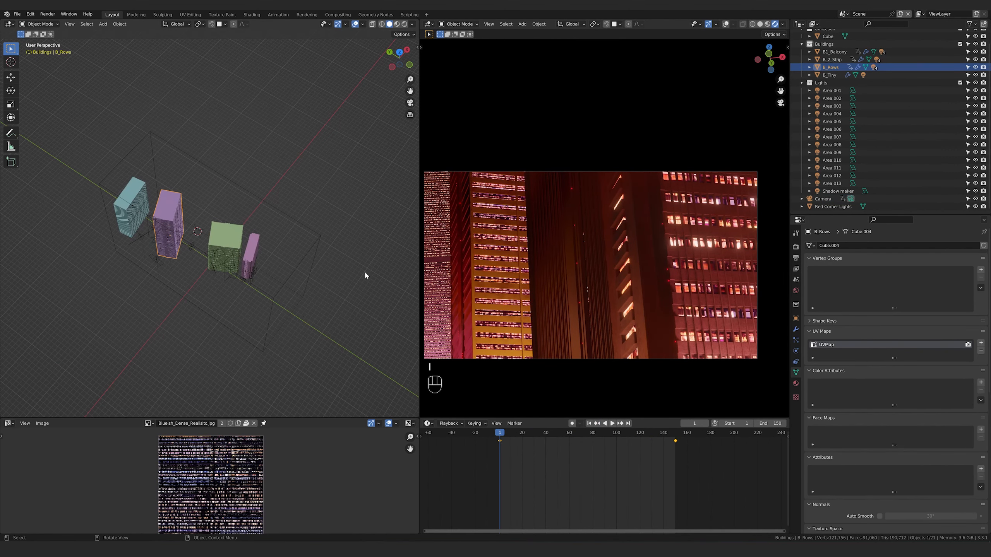
Play back the combined camera and building animation and scrub back to frame 1.
key("space")
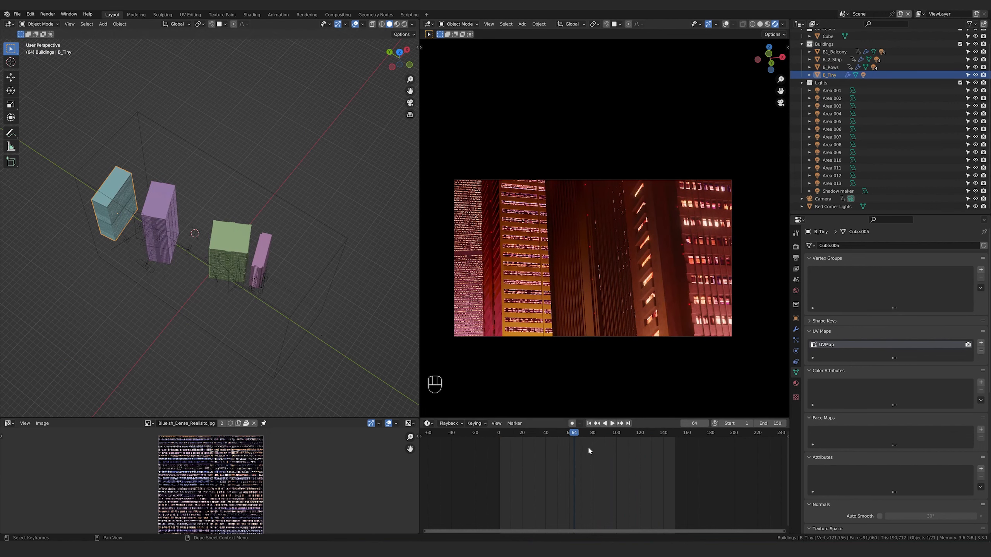
left_click_drag(579, 432, 499, 440)
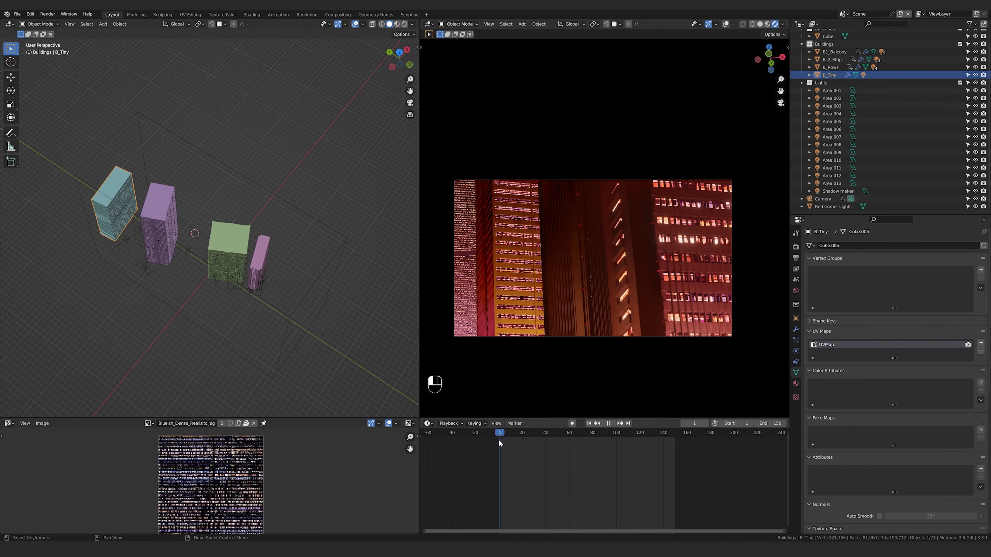
At frame 150, move B_Tiny about 0.8 m along the Z axis and insert its end keyframe.
key("g")
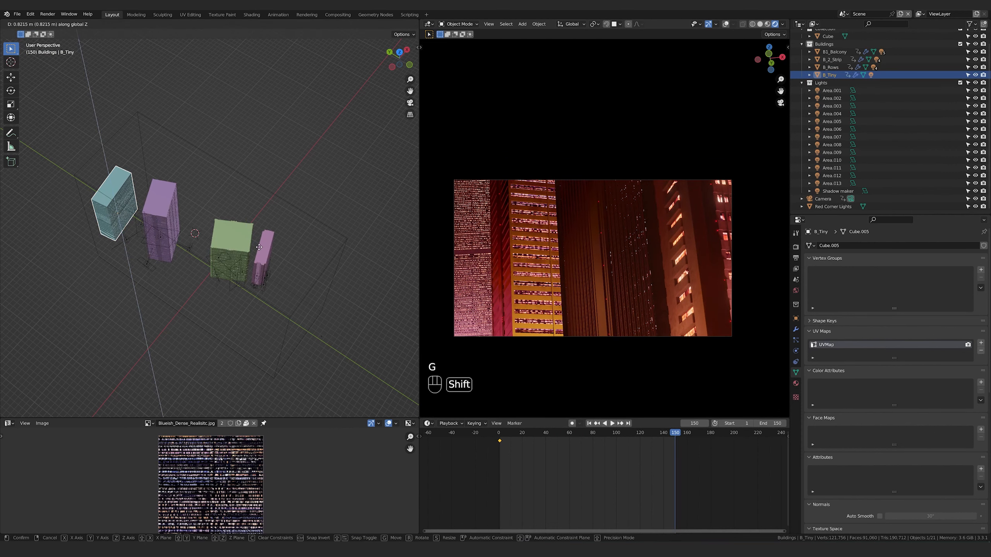
left_click(258, 246)
key("i")
left_click(259, 245)
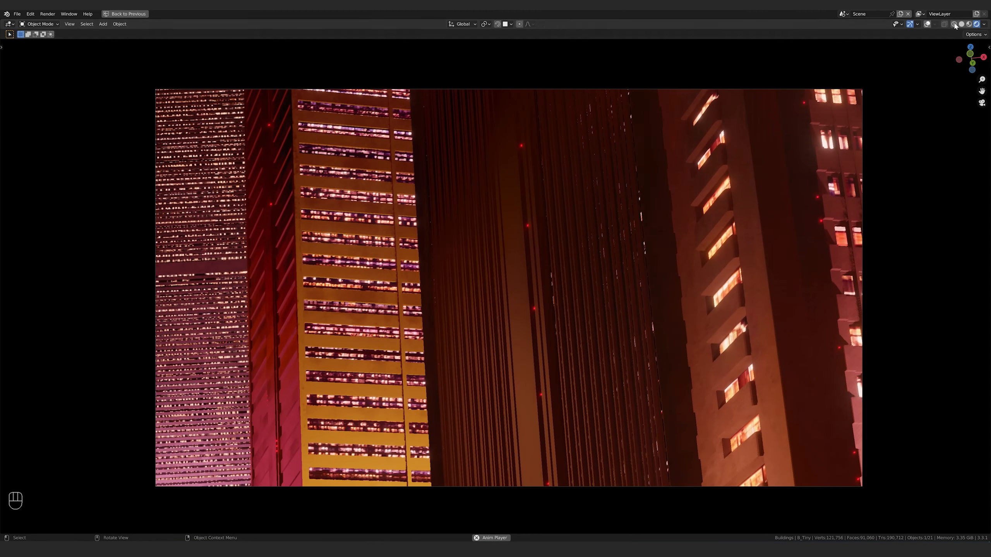
Preview the animation in a lighter viewport shading mode, restore rendered shading and stop the playback.
left_click(954, 24)
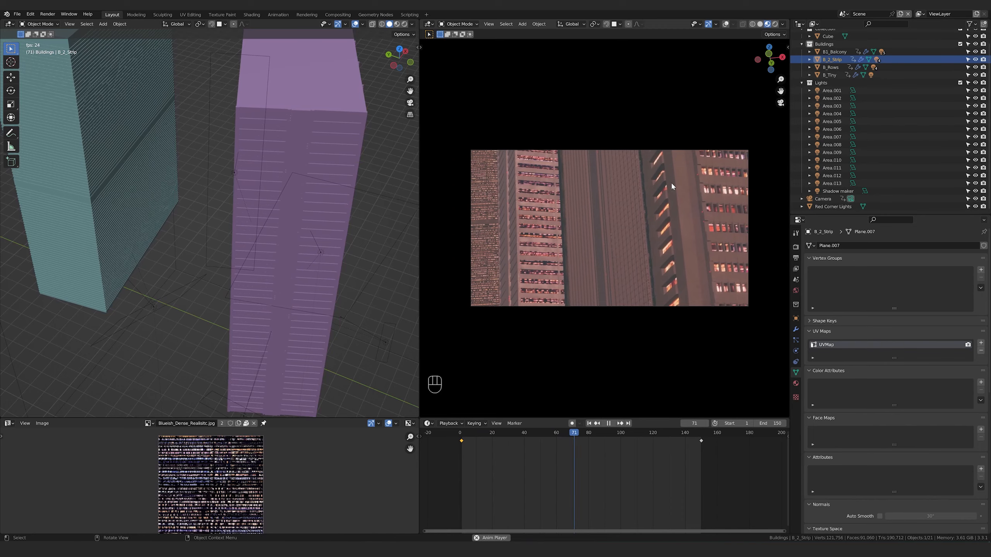
left_click(776, 24)
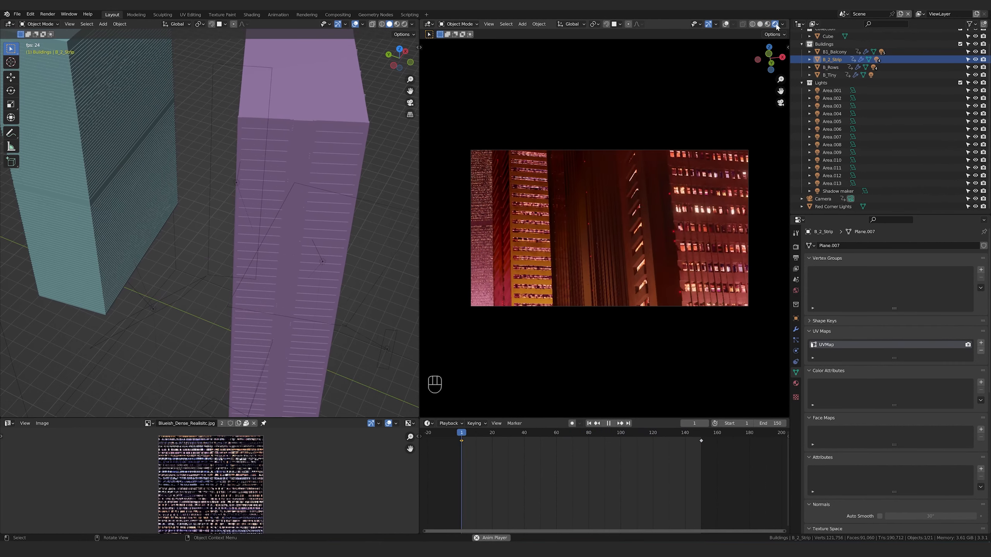
key("space")
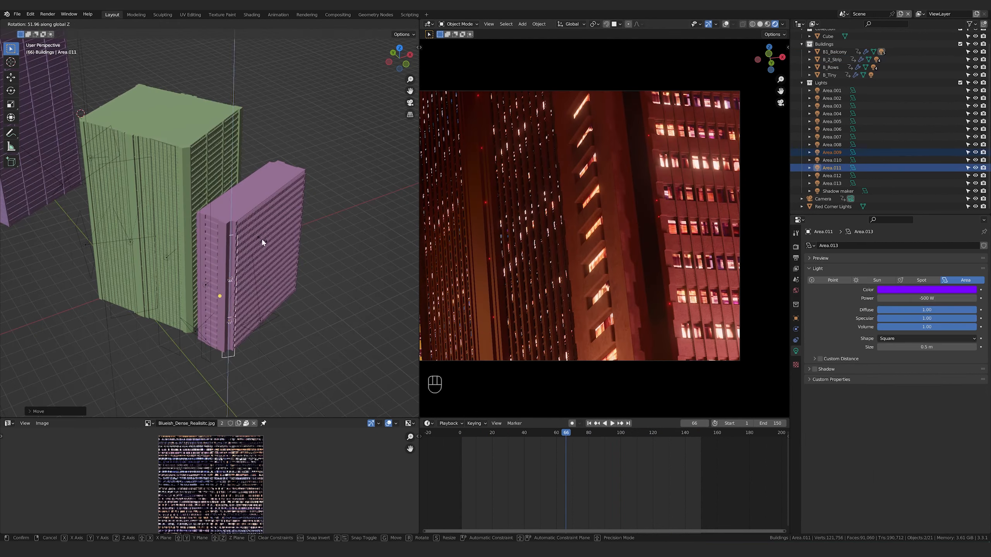
Move the negative area lights Area.009 and Area.011 horizontally beside the corner of the B1_Balcony building.
key("g")
key("shift+z")
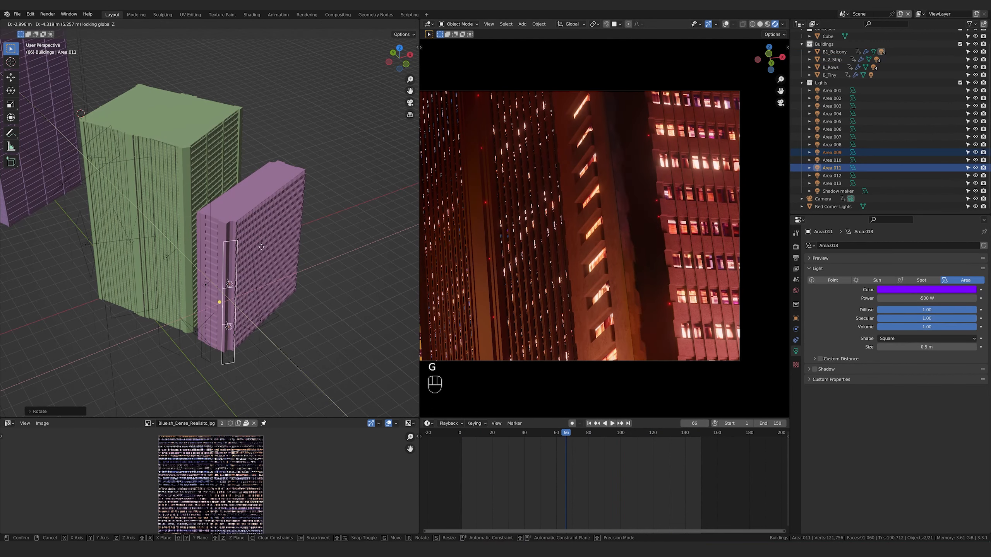
left_click(261, 250)
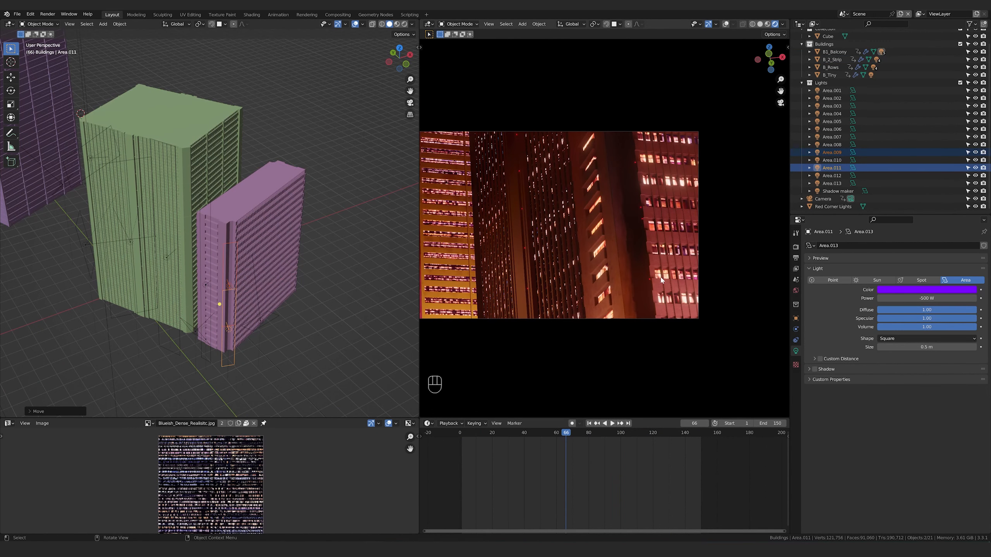
scroll(628, 221, "down", 2)
scroll(629, 225, "up", 4)
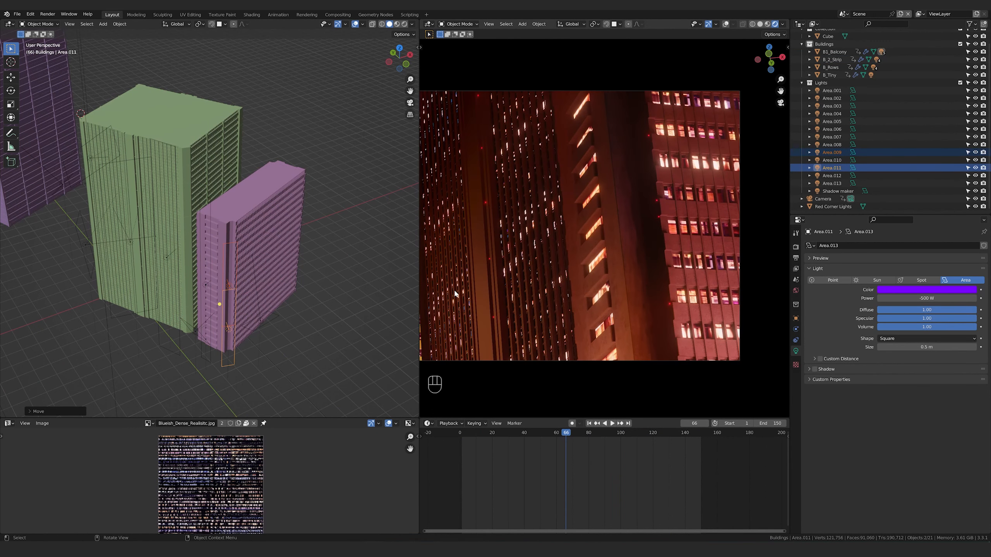
Rotate the negative orange light Area.004 at the B_2_Strip corner facing the B1_Balcony building.
middle_click_drag(253, 321, 311, 296)
scroll(606, 251, "down", 1)
scroll(338, 261, "up", 3)
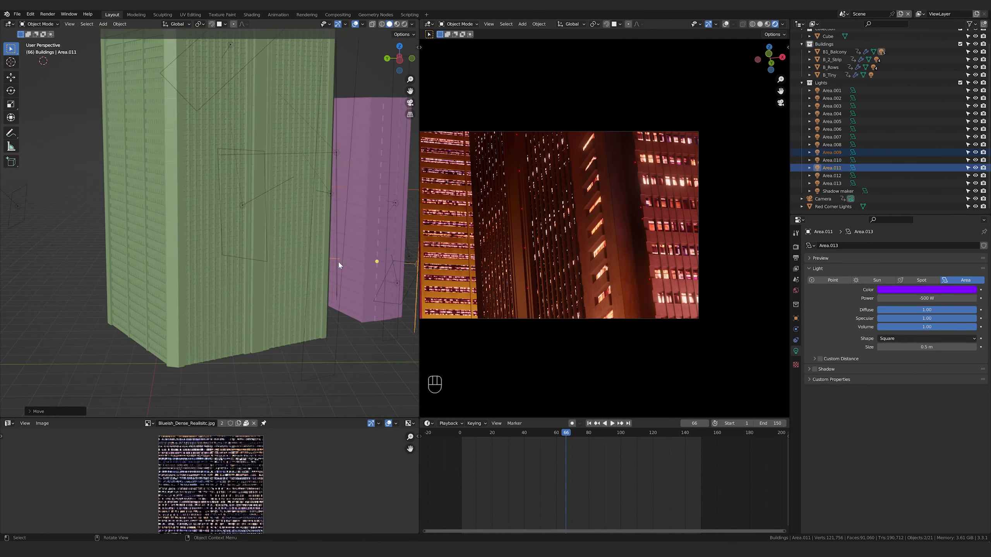
middle_click_drag(337, 261, 253, 272)
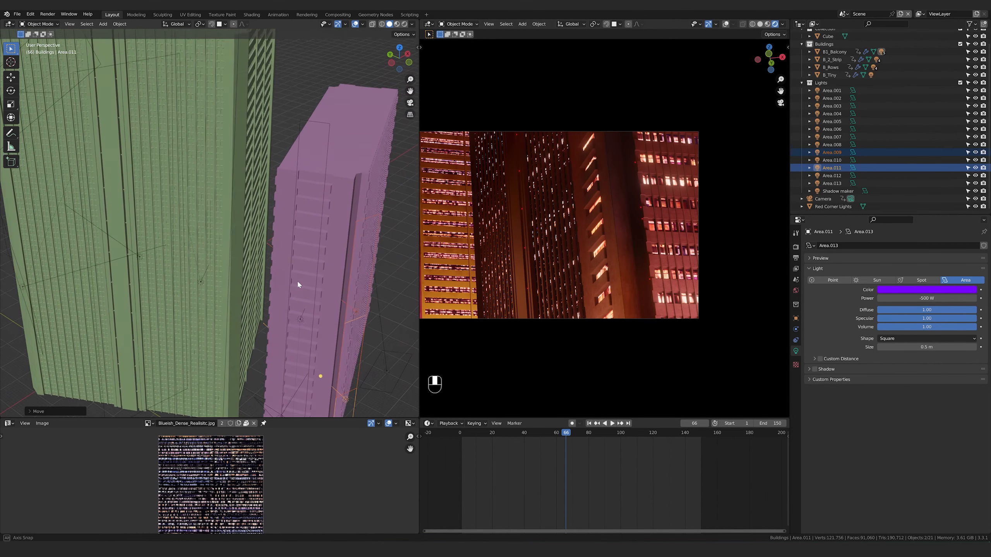
scroll(211, 287, "down", 4)
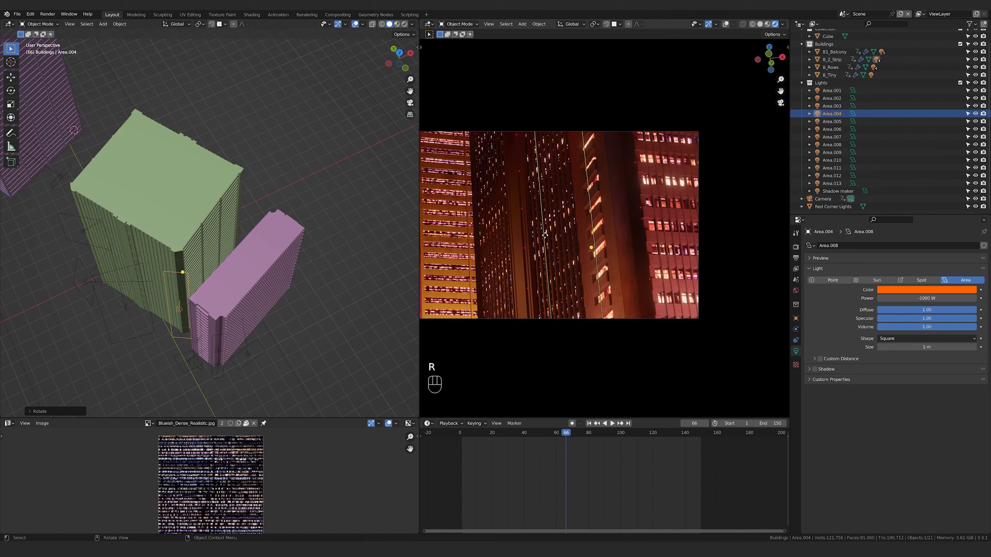
scroll(562, 262, "up", 5)
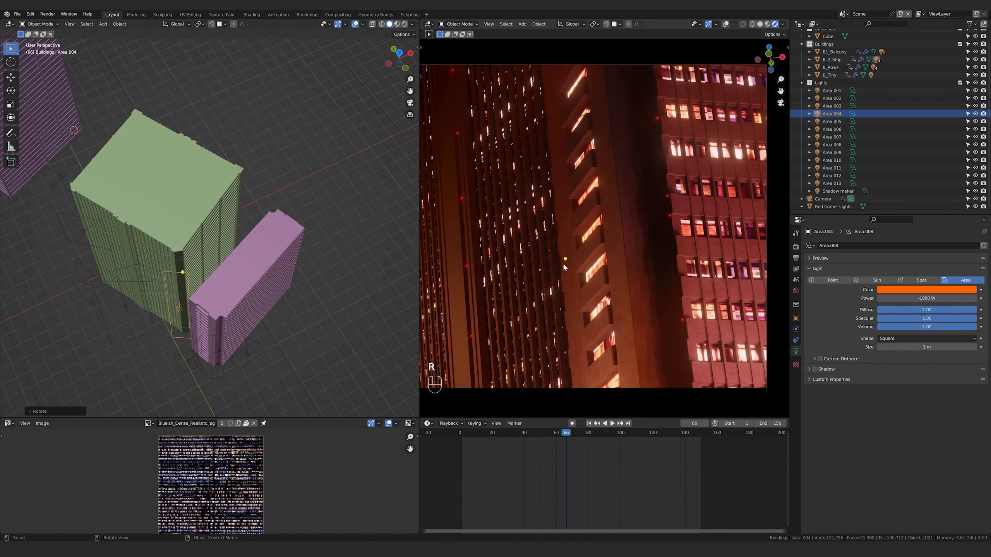
scroll(561, 265, "down", 4)
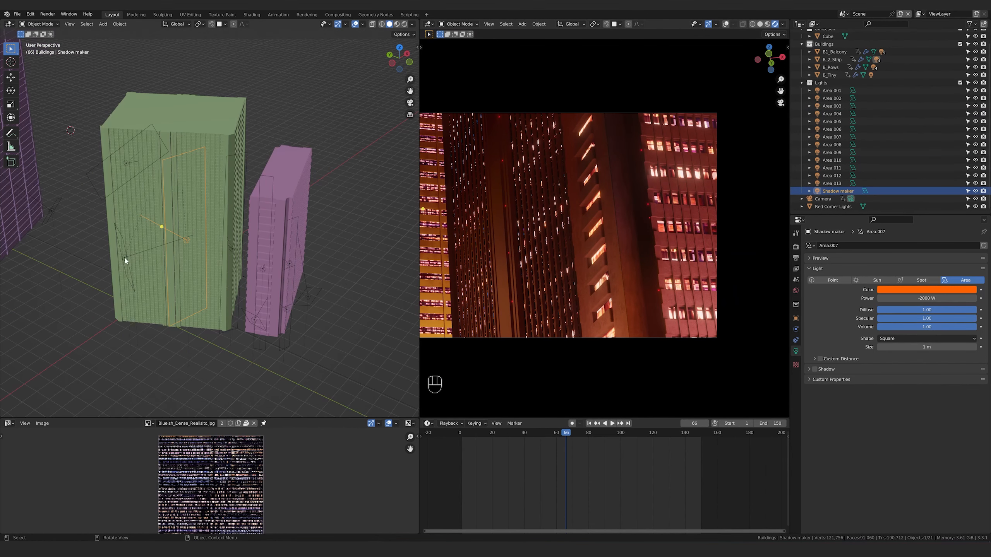
Rotate Area.005 freely, shift it horizontally next to the B_2_Strip building, and change its light color to peach orange.
left_click(125, 258)
middle_click_drag(301, 300, 310, 298)
middle_click_drag(206, 259, 332, 247)
key("r")
key("r")
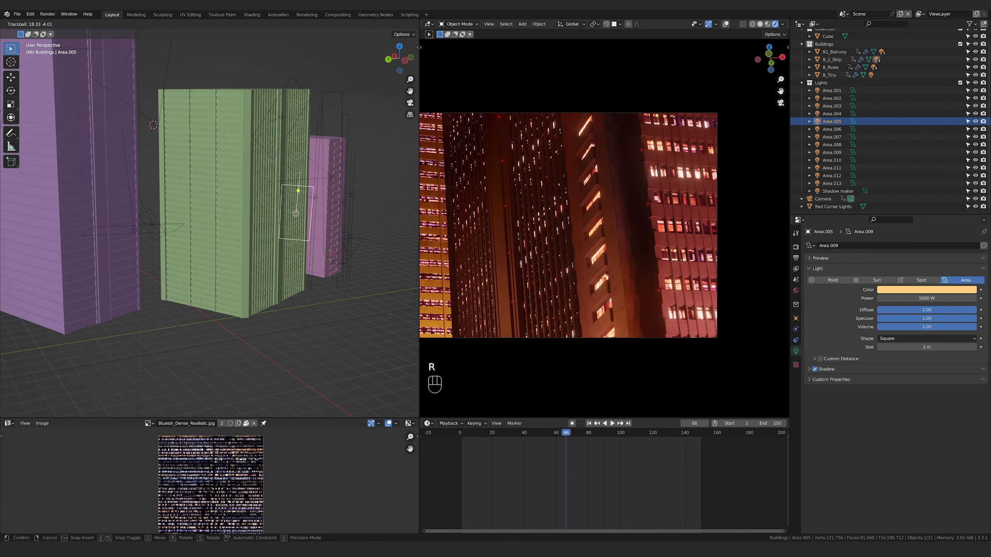
left_click(329, 258)
key("g")
key("shift+z")
left_click(320, 261)
left_click(926, 289)
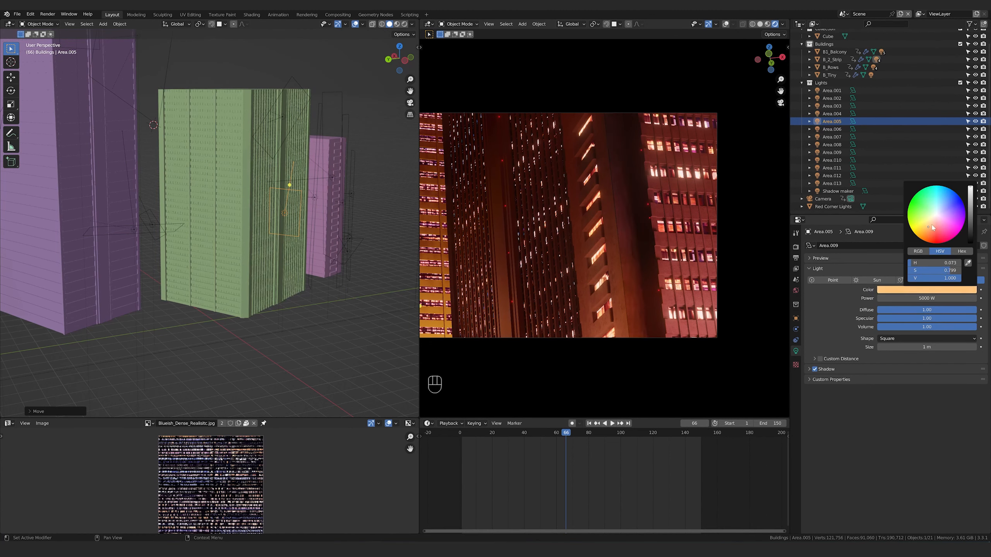
scroll(592, 247, "down", 2)
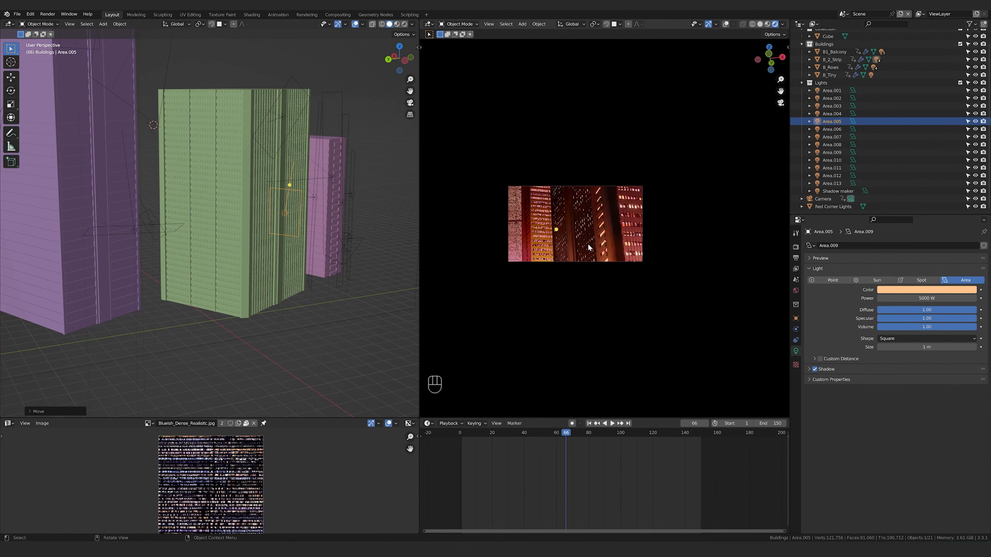
Select B_2_Strip, scrub the timeline and play the animation to check how the buildings are lit as they move.
left_click(234, 113)
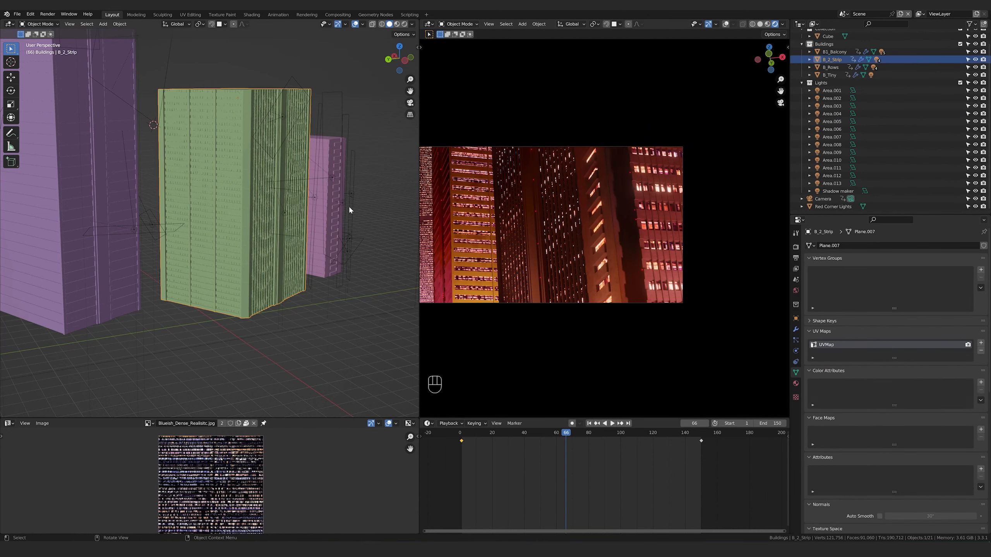
scroll(349, 209, "down", 1)
left_click_drag(630, 448, 598, 447)
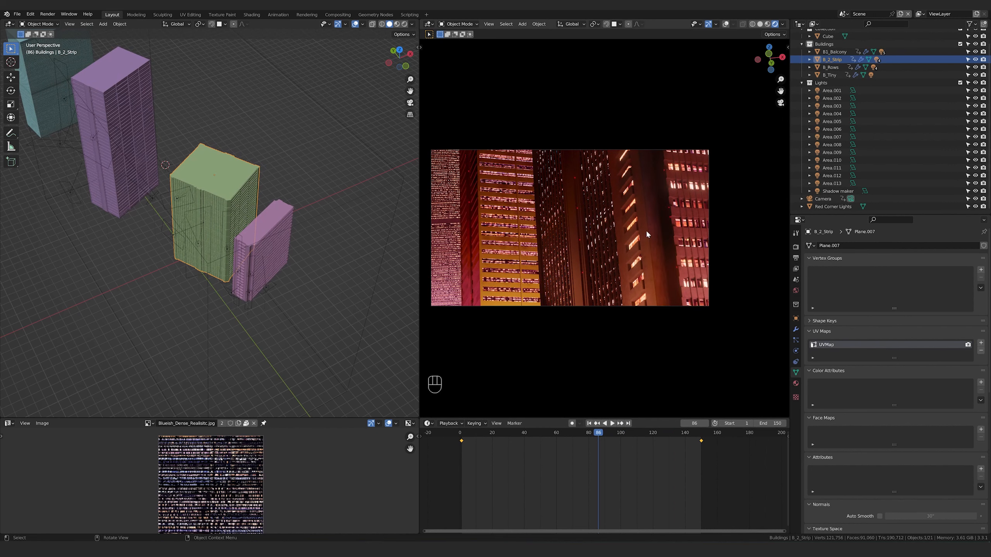
left_click_drag(602, 448, 487, 447)
key("space")
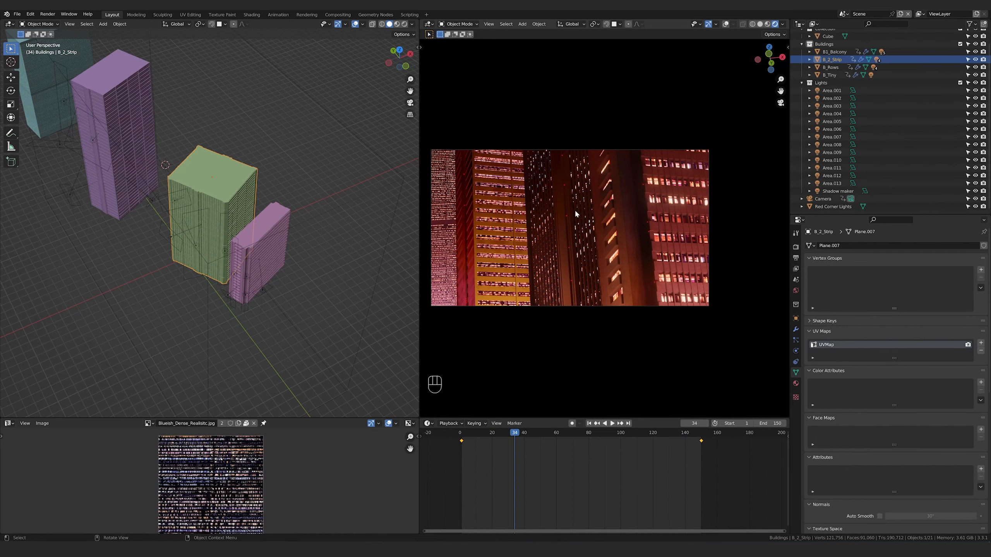
left_click_drag(515, 440, 713, 447)
Reposition and rotate the pink light Area.003 in front of the B1_Balcony facade, and change its color to a paler pink.
left_click(269, 288)
key("space")
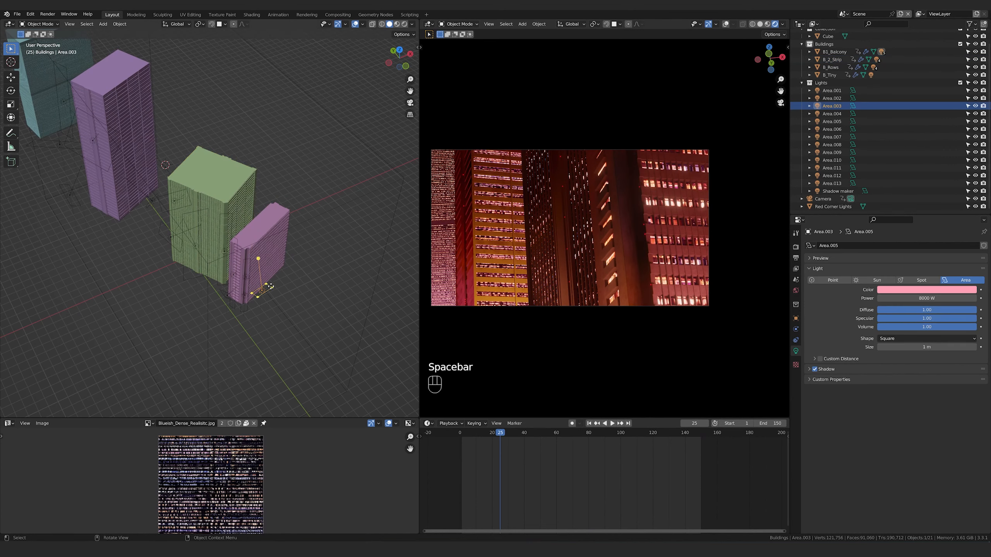
key("KP_Decimal")
key("r")
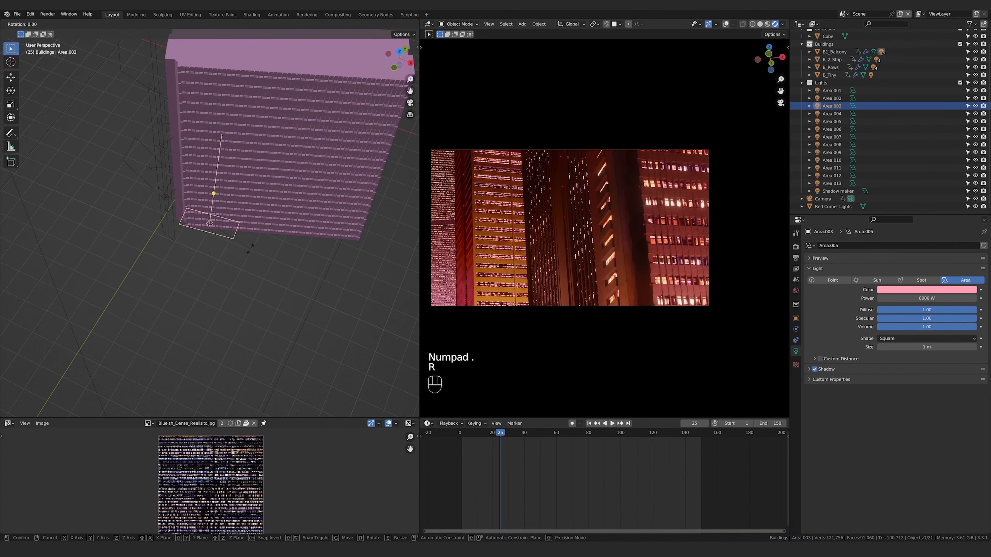
key("g")
left_click(317, 217)
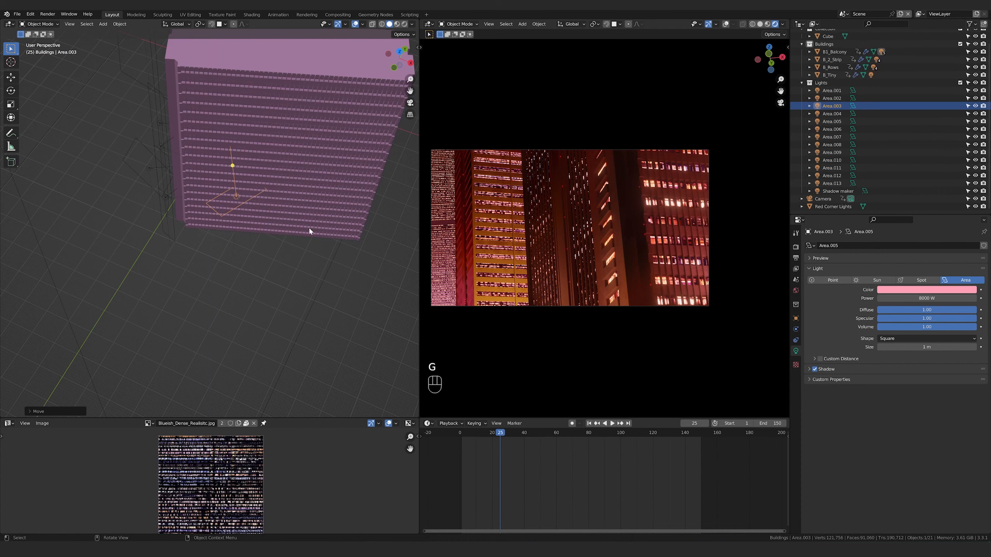
key("r")
left_click(333, 264)
left_click(957, 289)
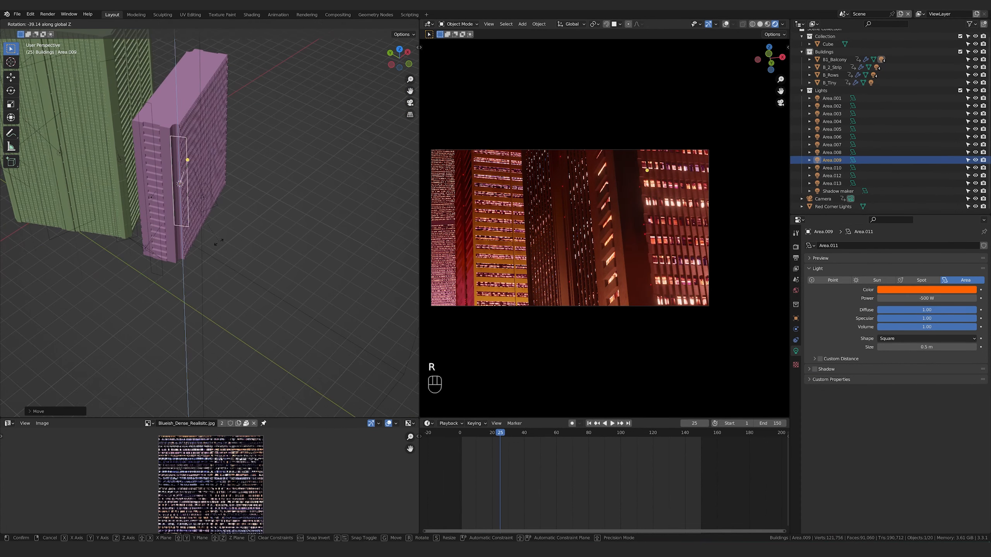
Move Area.003 along the Y axis and rotate it around the Z axis toward the B1_Balcony facade.
mouse_move(250, 211)
middle_mouse_down()
mouse_move(258, 203)
mouse_move(242, 217)
middle_mouse_up()
key("g")
key("y")
left_click(281, 201)
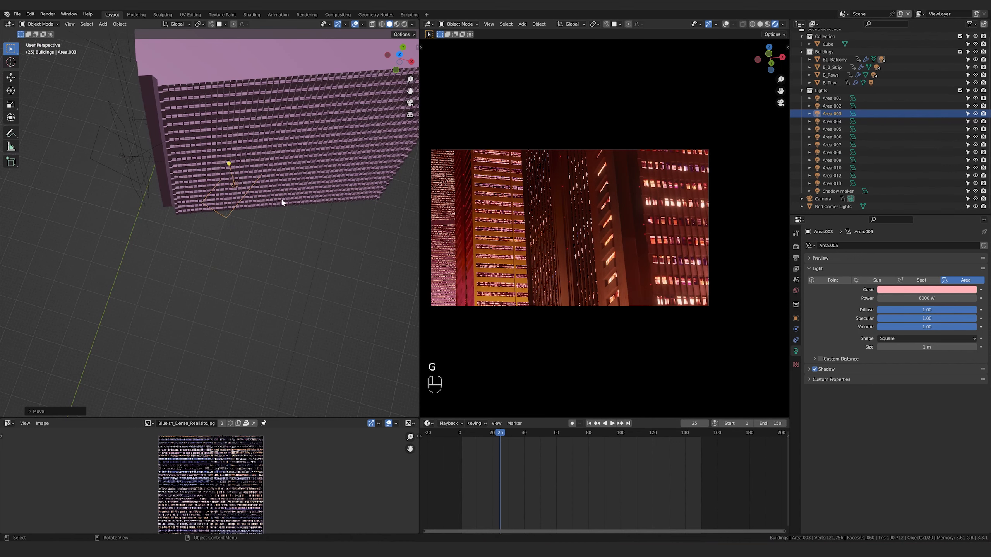
key("r")
key("z")
left_click(268, 243)
Fine-tune Area.003 in front of the balcony facade by shifting it within the horizontal plane and adjusting its rotation.
key("g")
key("shift+z")
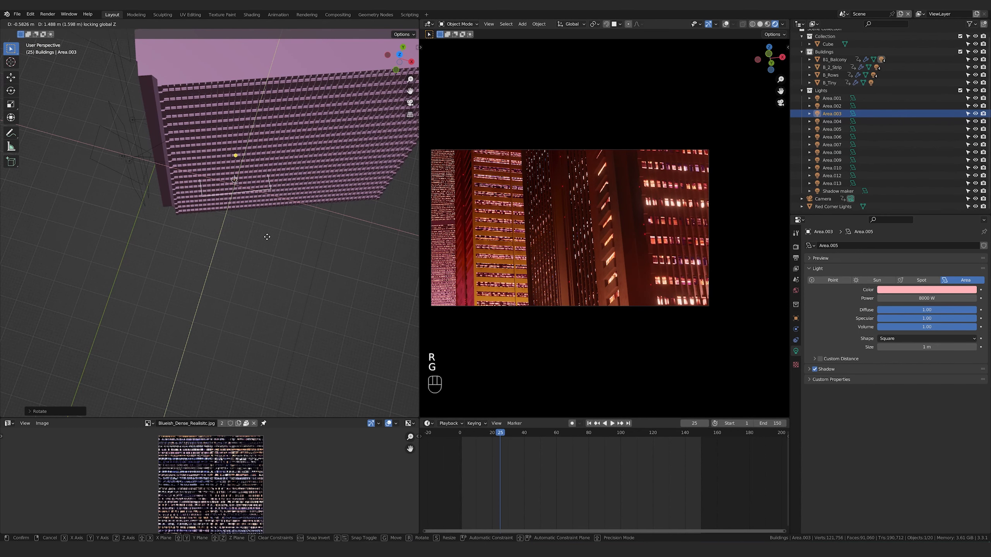
key("r")
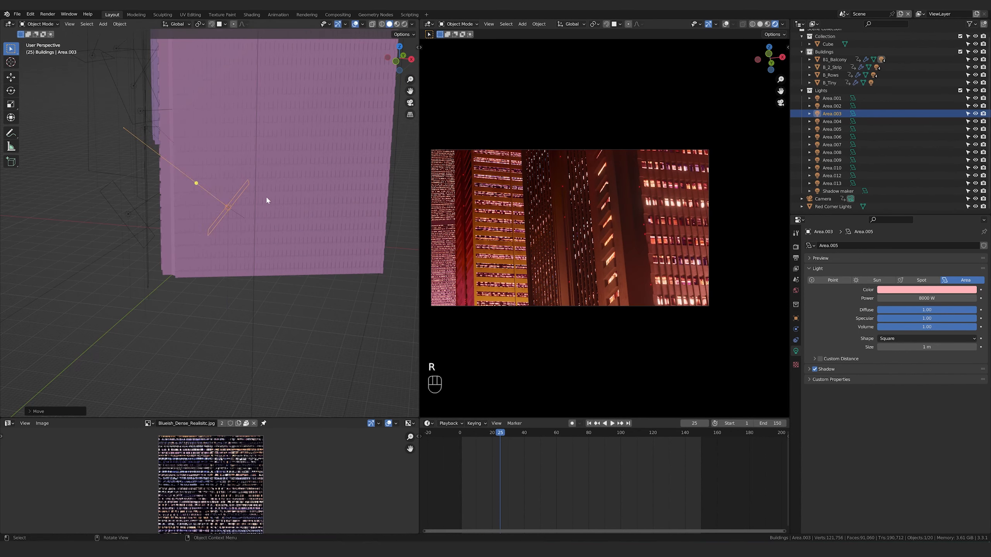
key("g")
key("shift+z")
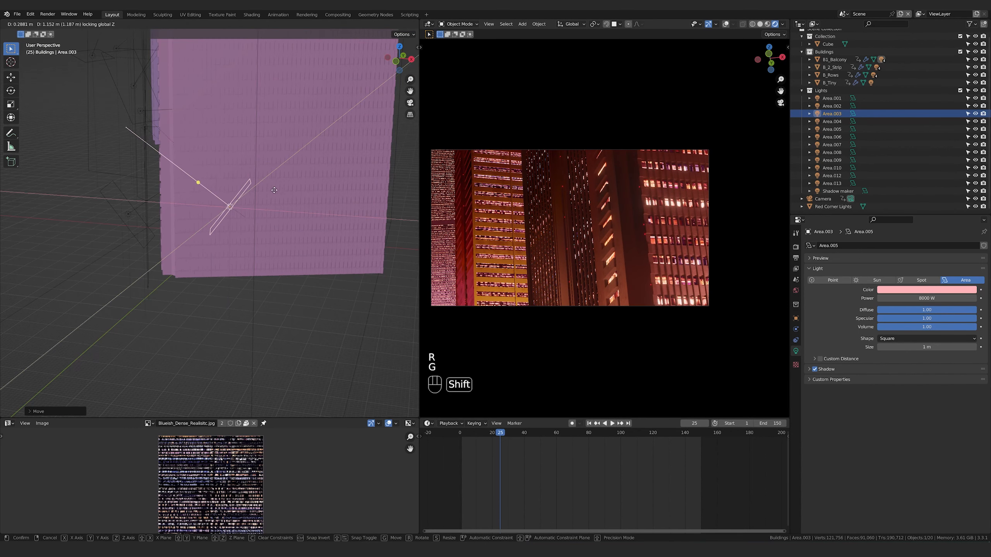
left_click(287, 182)
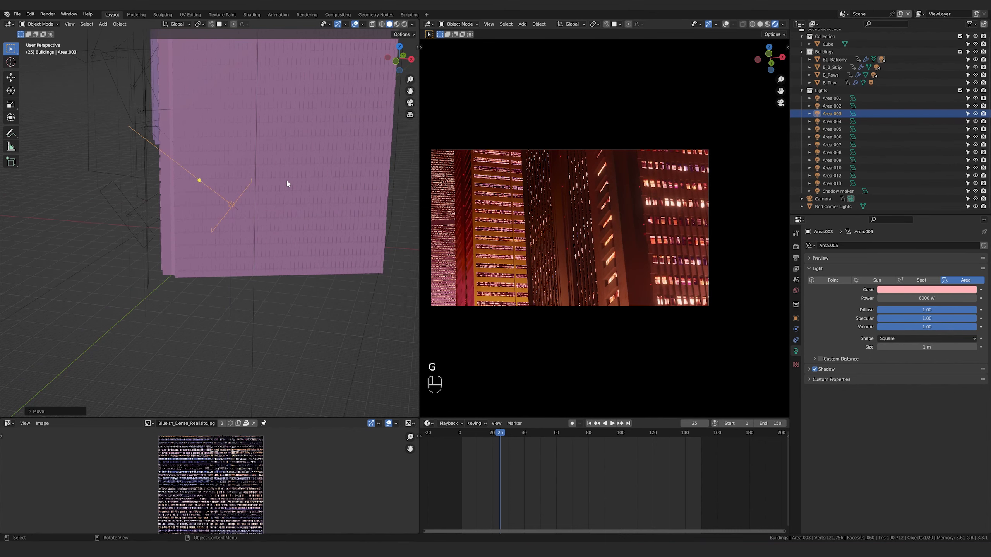
Play the animation in a maximized camera view, return to the normal layout and stop the playback.
key("space")
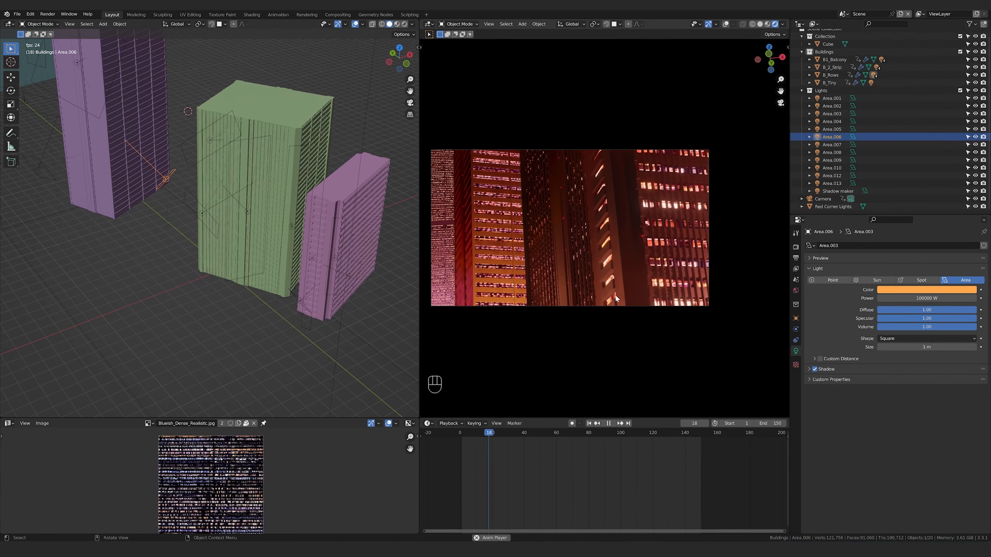
key("ctrl+space")
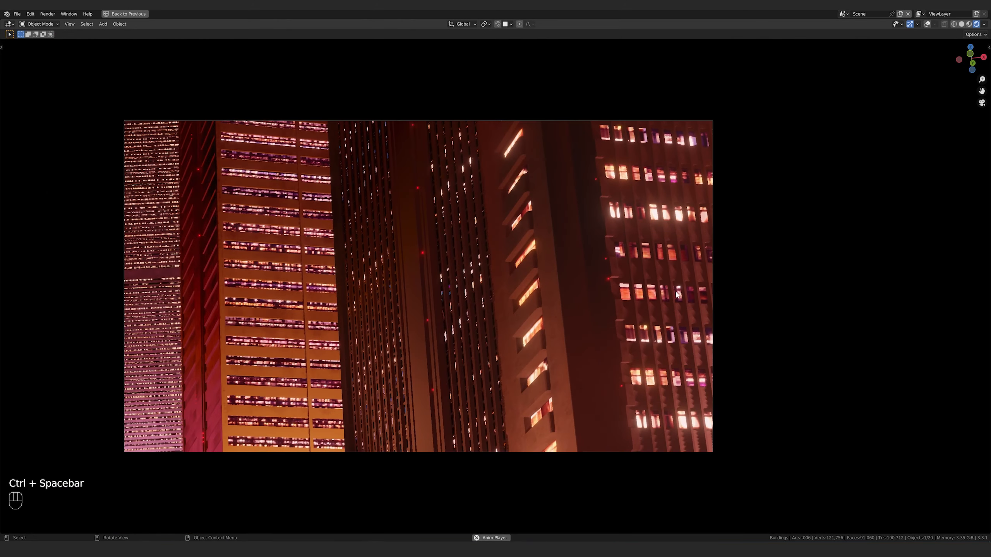
middle_click_drag(676, 291, 748, 293, "shift")
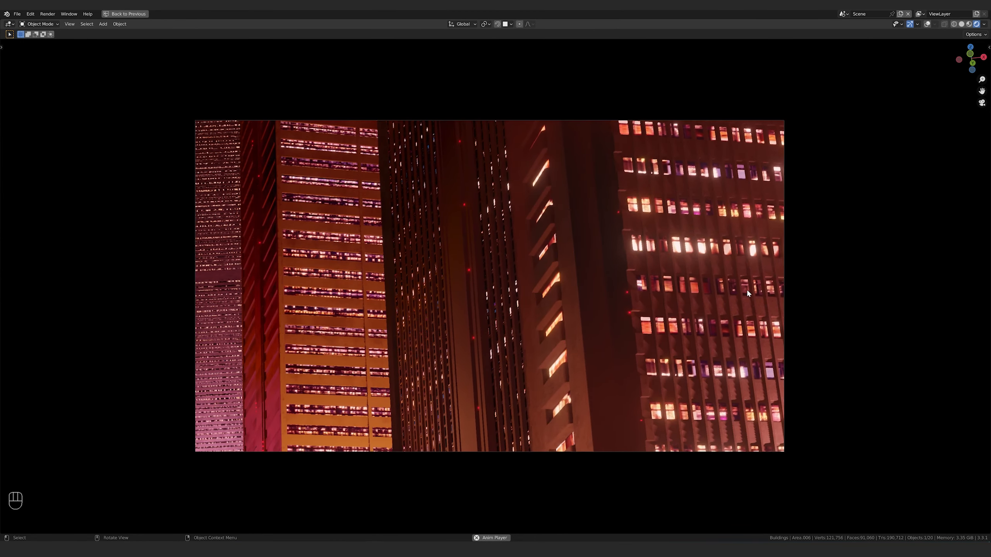
key("ctrl+space")
key("space")
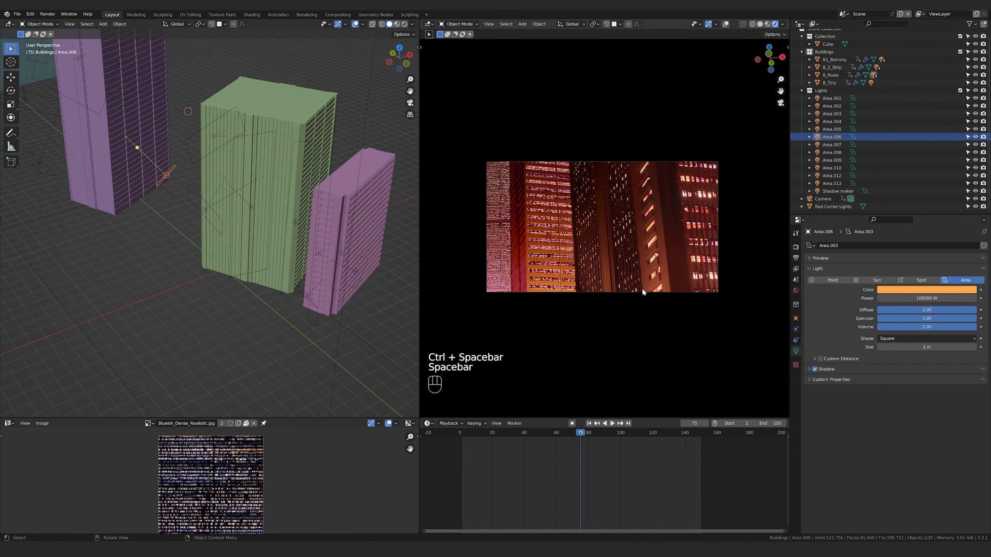